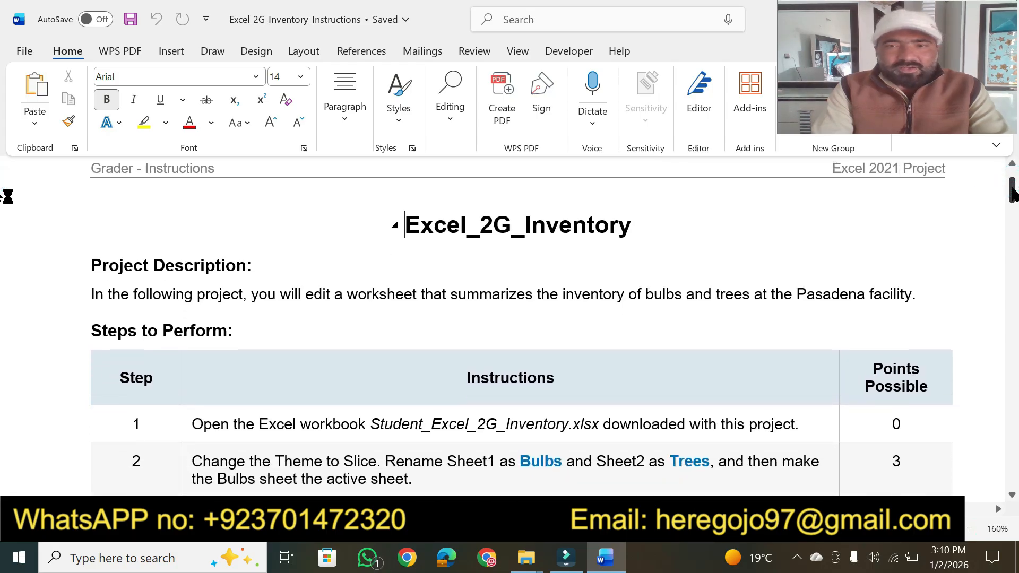
Step: Set the Excel_2G_Inventory title to 20 pt and highlight it in yellow
{"action": "left_click", "coordinate": [1011, 165]}
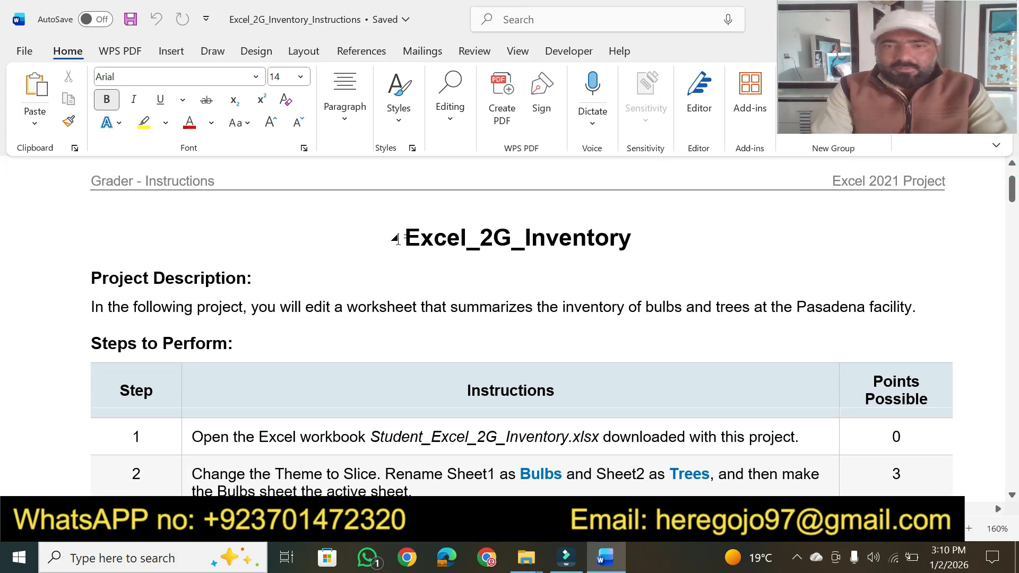
{"action": "double_click", "coordinate": [403, 234]}
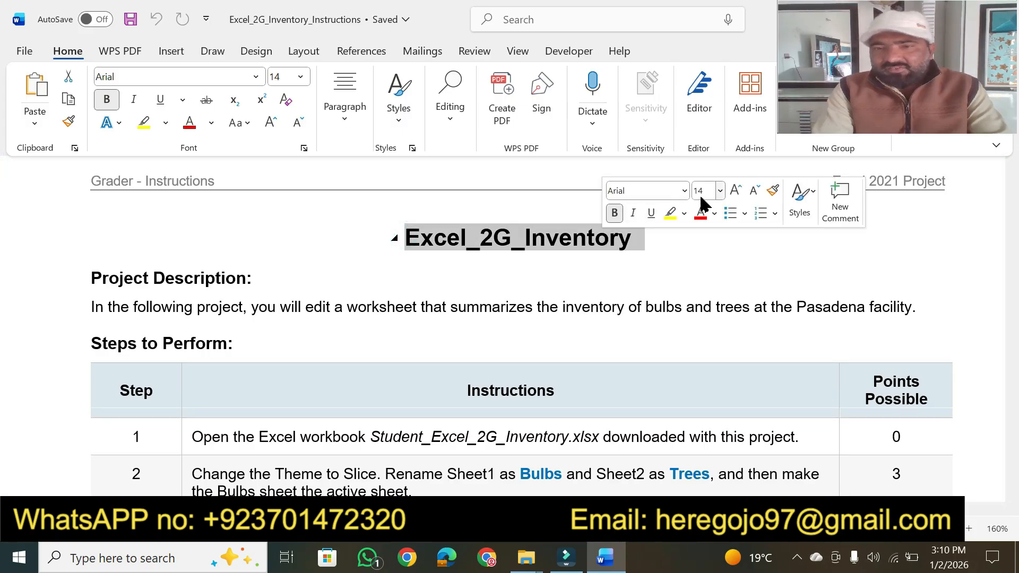
{"action": "left_click", "coordinate": [704, 190]}
{"action": "type", "text": "20"}
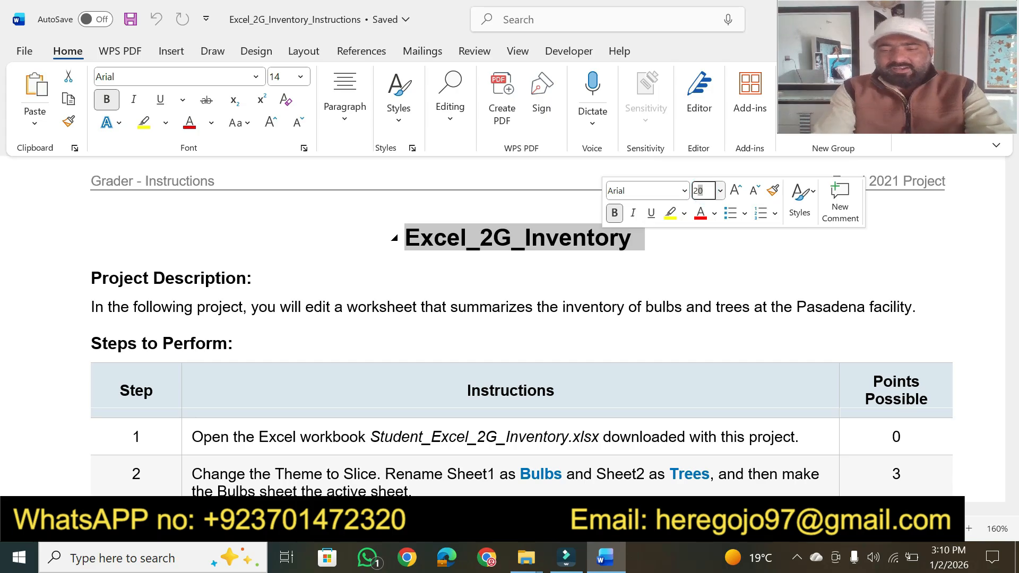
{"action": "key", "text": "Return"}
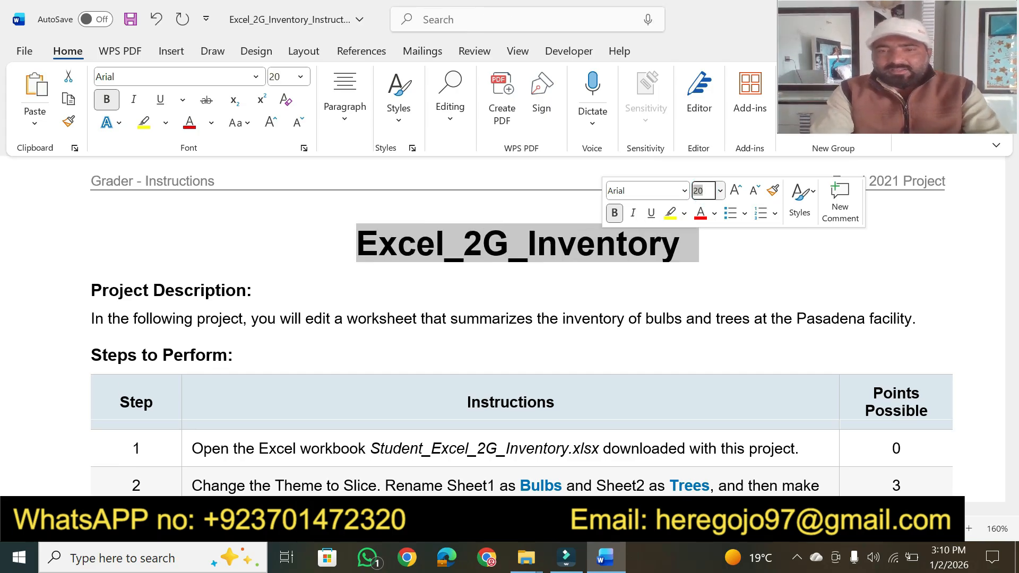
{"action": "left_click", "coordinate": [671, 213]}
{"action": "left_click", "coordinate": [705, 262]}
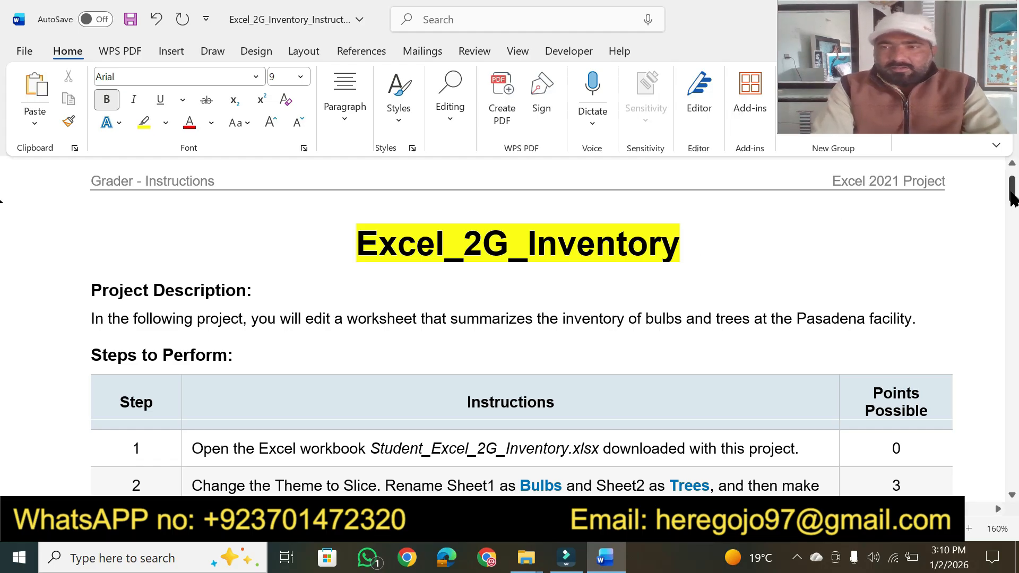
Step: Highlight the step 24 instruction "Save and close the file, and then submit for grading" in yellow
{"action": "left_click_drag", "start_coordinate": [1010, 196], "coordinate": [1009, 408]}
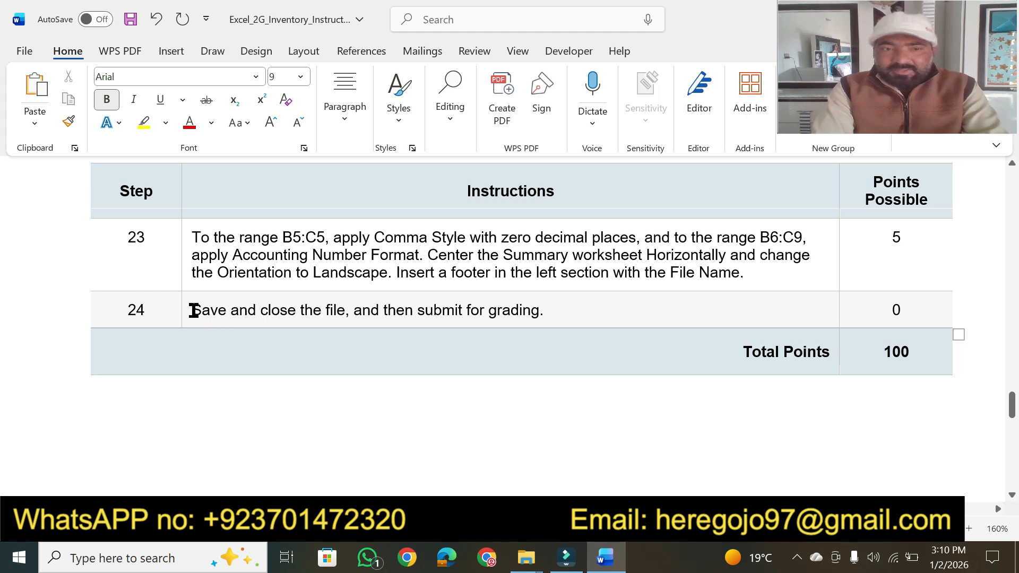
{"action": "left_click", "coordinate": [194, 310]}
{"action": "left_click_drag", "start_coordinate": [211, 310], "coordinate": [532, 308]}
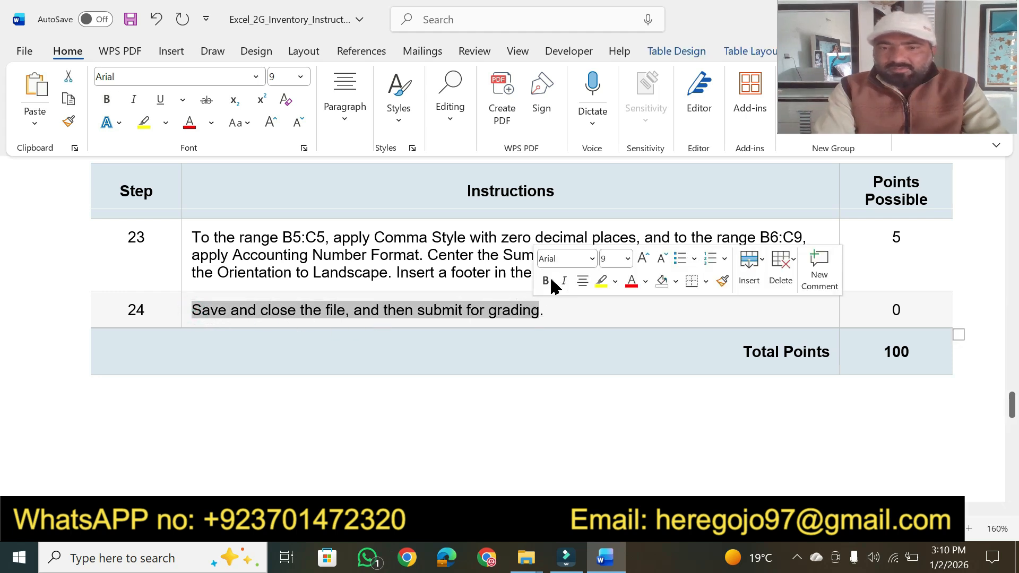
{"action": "left_click", "coordinate": [600, 282]}
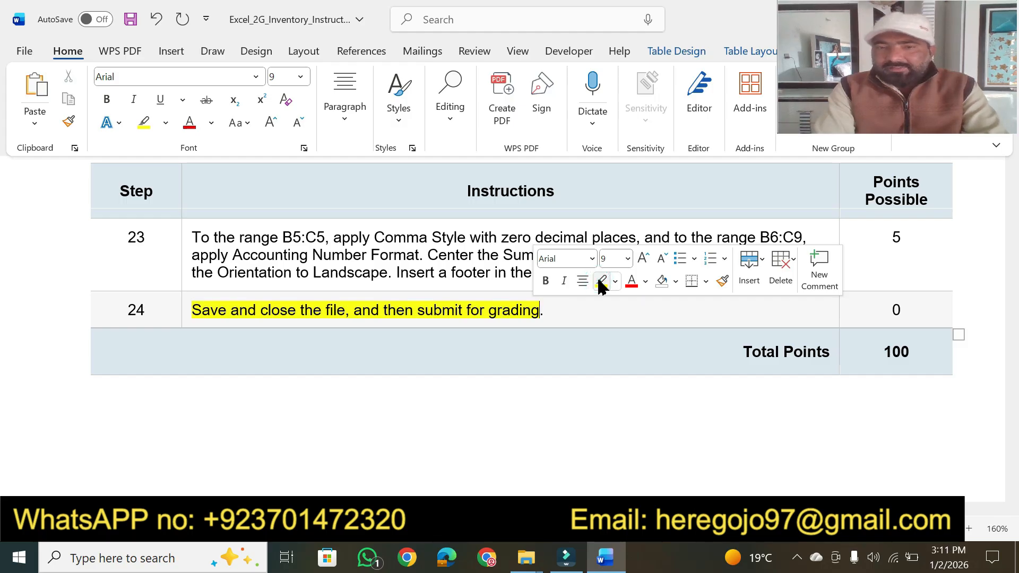
Step: Set the "Project Description:" heading to 16 pt and highlight it in yellow
{"action": "left_click_drag", "start_coordinate": [1013, 419], "coordinate": [1013, 192]}
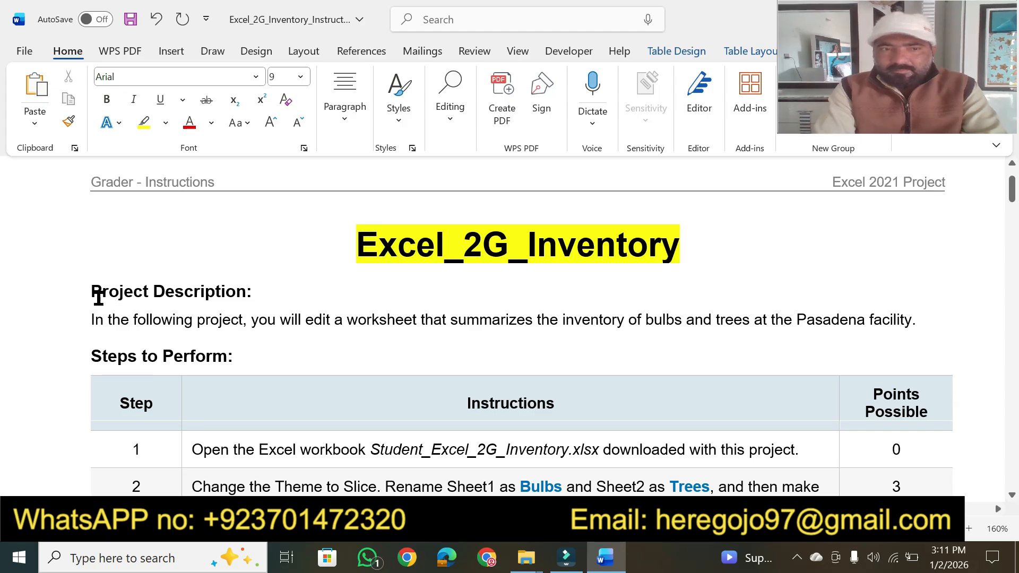
{"action": "left_click_drag", "start_coordinate": [92, 291], "coordinate": [248, 291]}
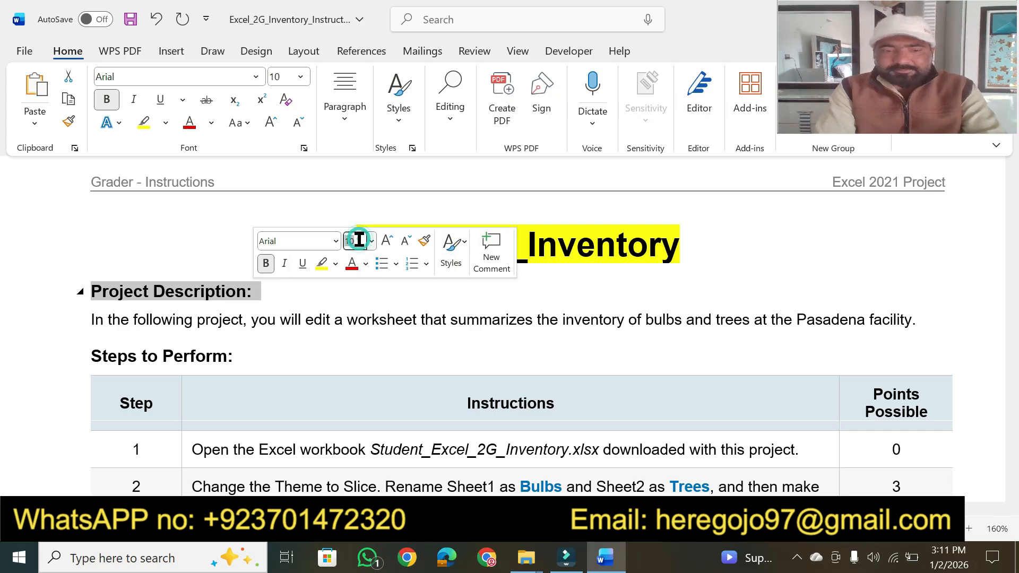
{"action": "type", "text": "16"}
{"action": "key", "text": "Return"}
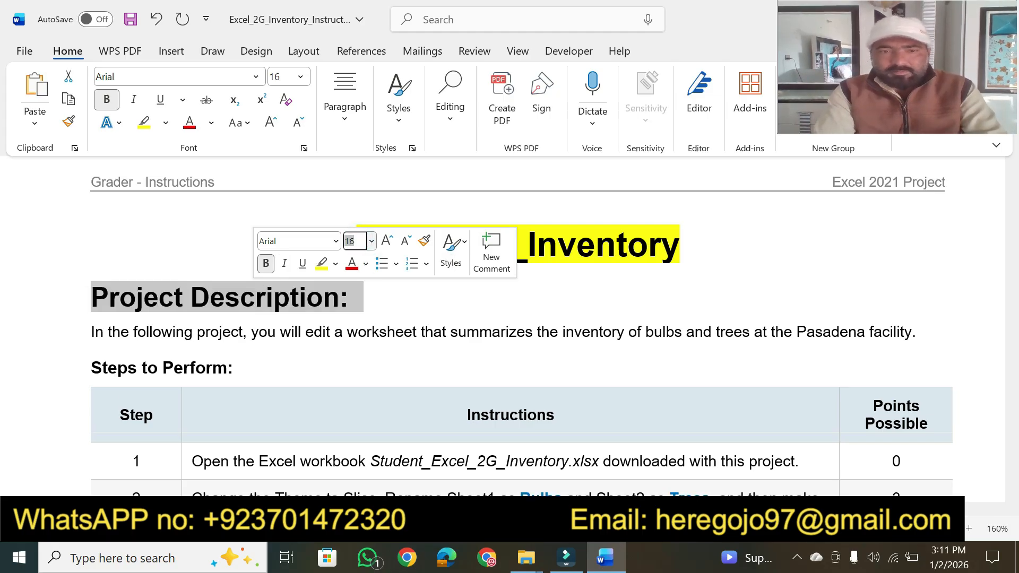
{"action": "left_click", "coordinate": [321, 261]}
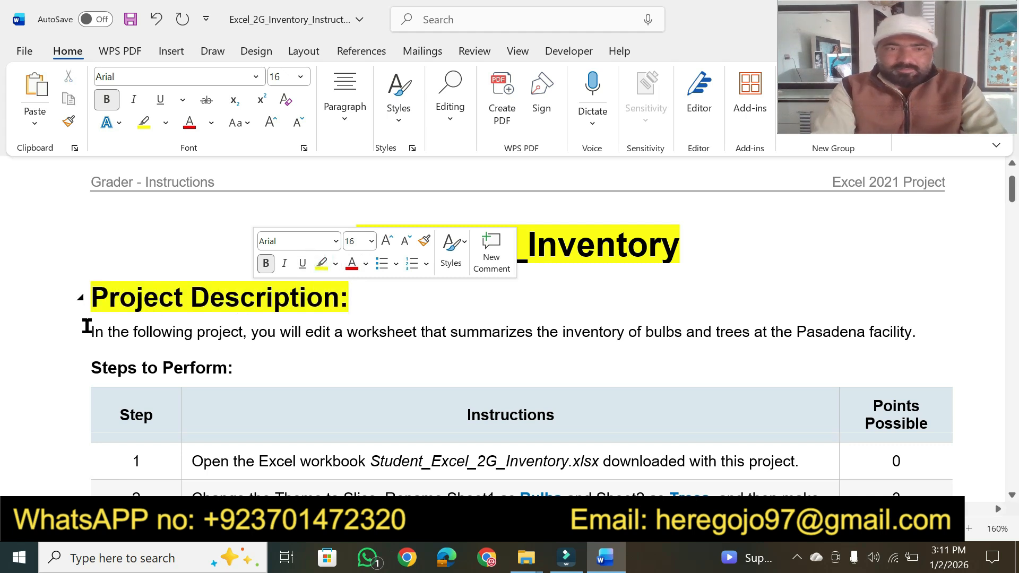
Step: Highlight the key phrases of the project description sentence in yellow, from "In the following project" through "Pasadena facility"
{"action": "left_click", "coordinate": [85, 323]}
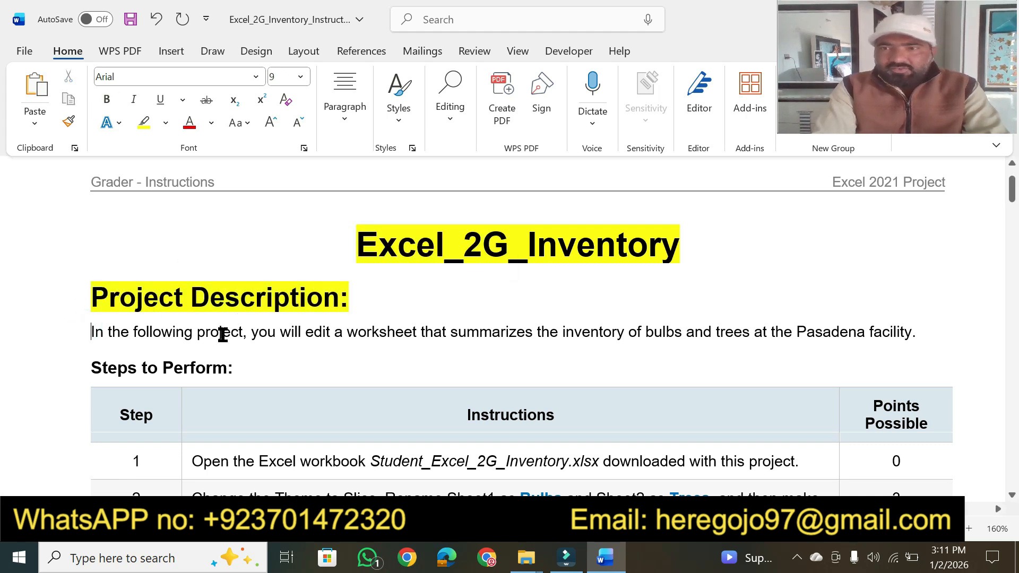
{"action": "left_click", "coordinate": [144, 122]}
{"action": "left_click_drag", "start_coordinate": [90, 331], "coordinate": [244, 332]}
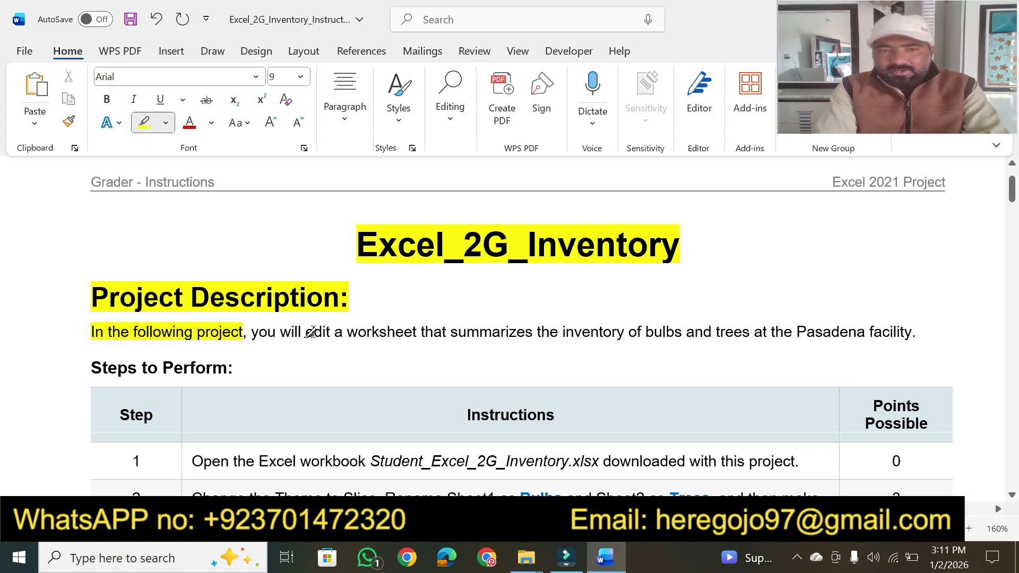
{"action": "left_click_drag", "start_coordinate": [311, 332], "coordinate": [492, 330]}
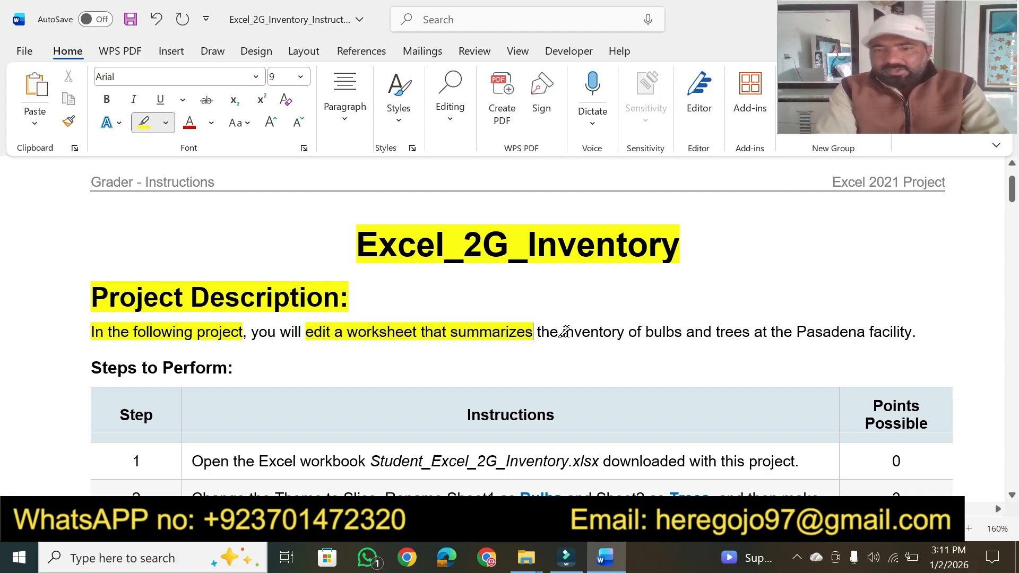
{"action": "mouse_move", "coordinate": [563, 332]}
{"action": "left_mouse_down"}
{"action": "mouse_move", "coordinate": [924, 337]}
{"action": "mouse_move", "coordinate": [915, 332]}
{"action": "left_mouse_up"}
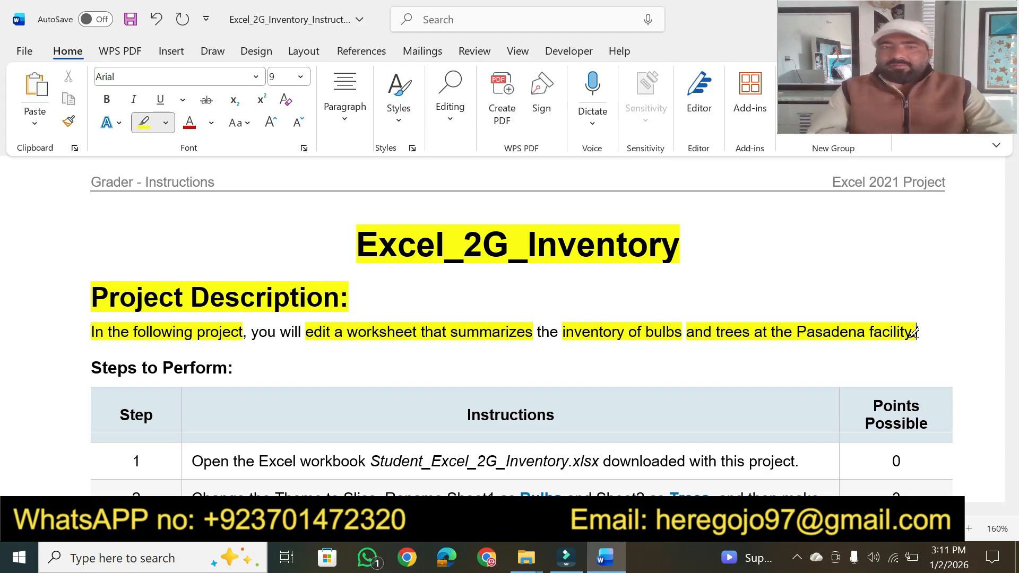
Step: Highlight the "Steps to Perform:" heading, the "Instructions" column title and the step 1 instruction in yellow
{"action": "left_click", "coordinate": [1012, 494]}
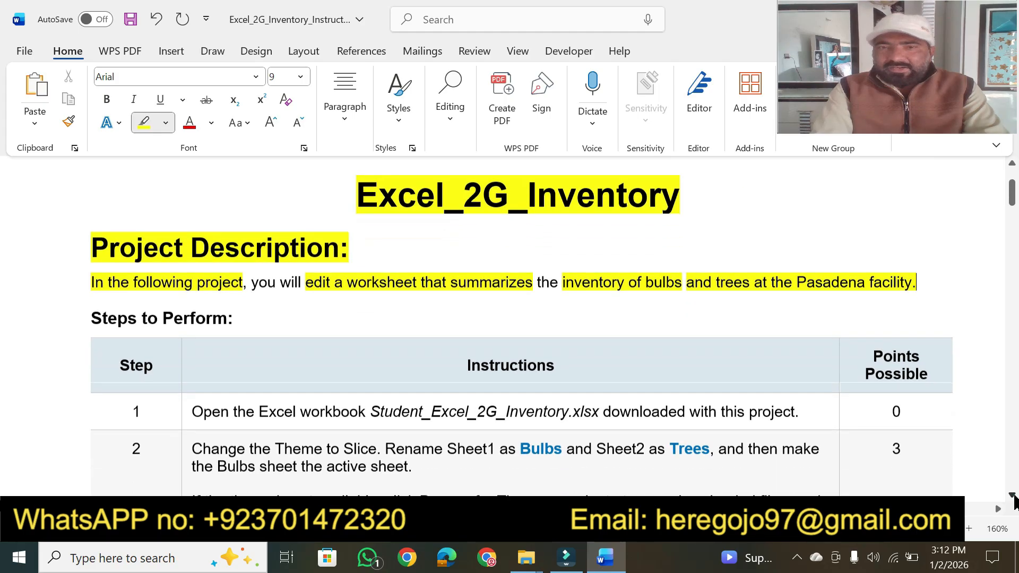
{"action": "left_click", "coordinate": [1012, 496]}
{"action": "left_click", "coordinate": [1013, 496]}
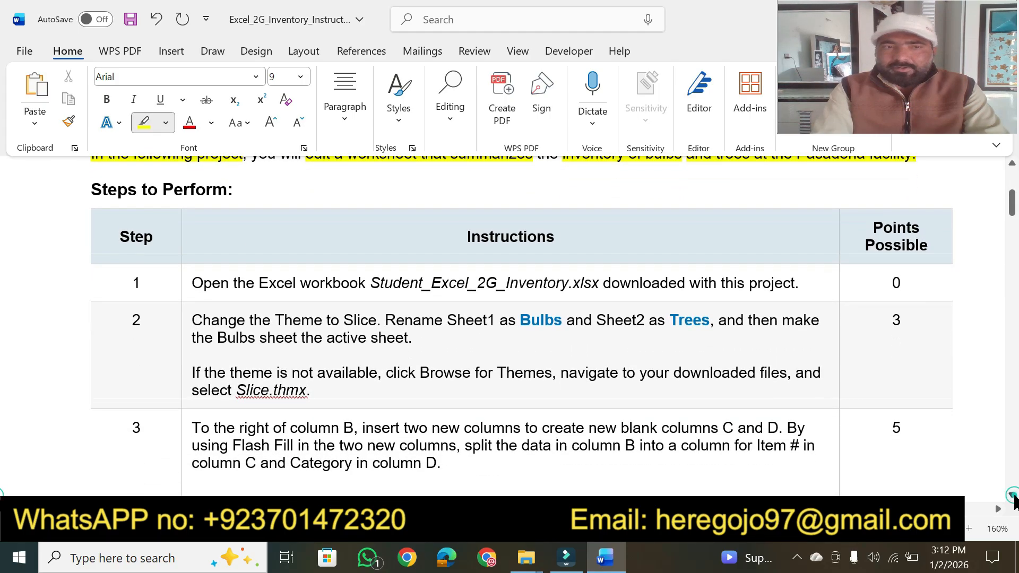
{"action": "left_click", "coordinate": [1012, 496]}
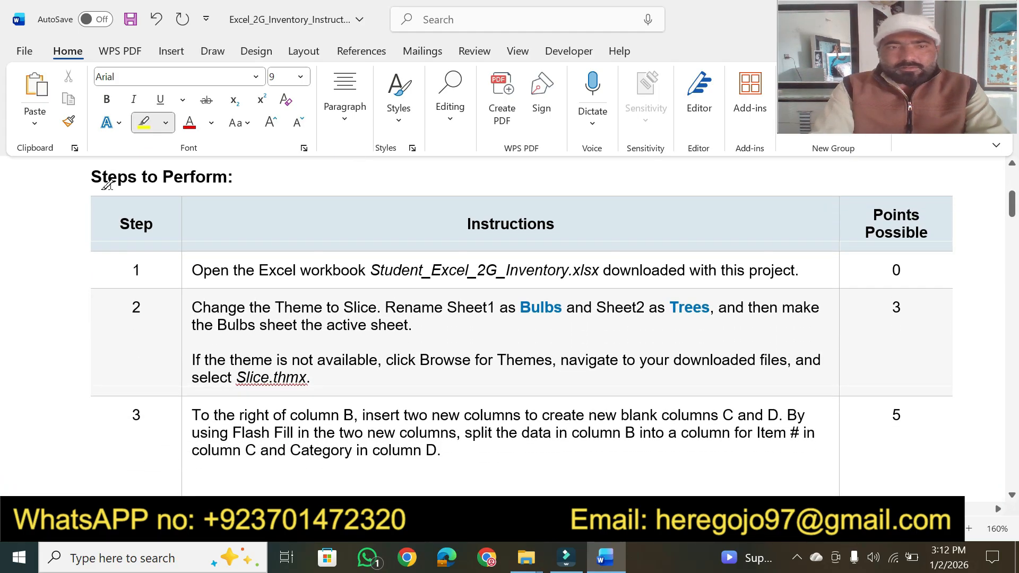
{"action": "left_click_drag", "start_coordinate": [91, 176], "coordinate": [235, 176]}
{"action": "left_click_drag", "start_coordinate": [464, 222], "coordinate": [556, 224]}
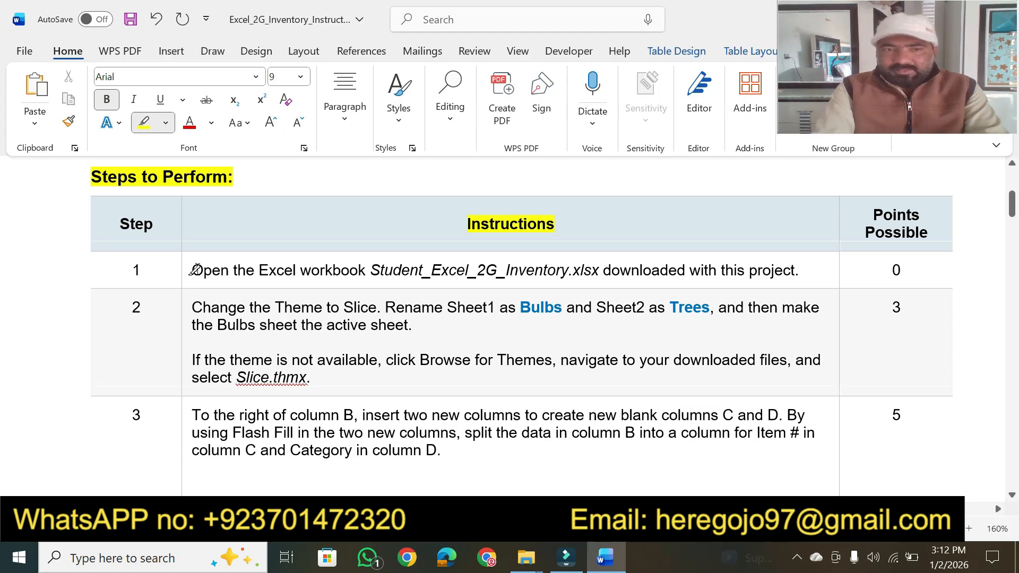
{"action": "left_click_drag", "start_coordinate": [192, 269], "coordinate": [790, 263]}
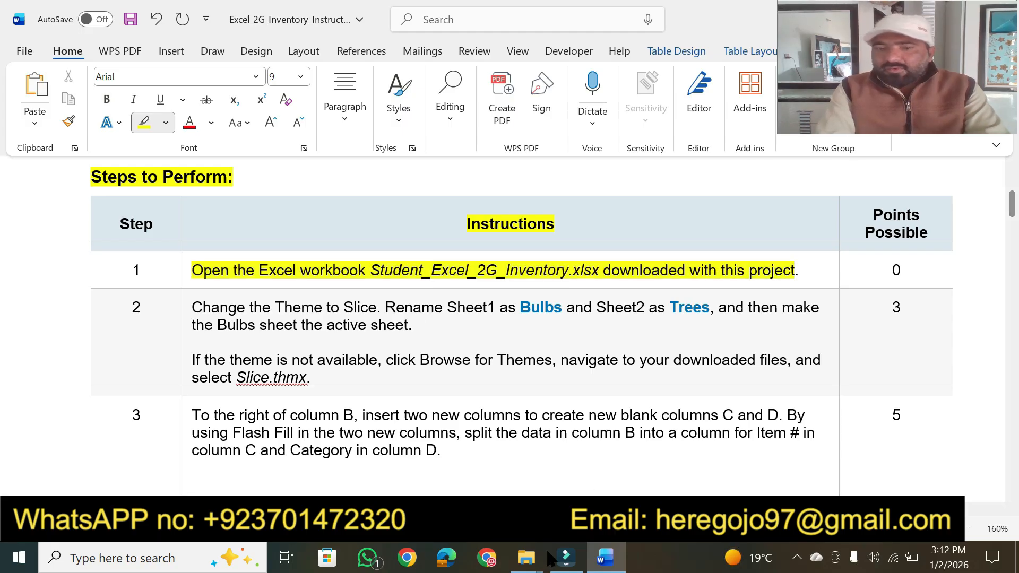
Step: Switch to File Explorer and open the student Excel_2G_Inventory workbook from the Excel_2G_Inventory folder
{"action": "left_click", "coordinate": [530, 560]}
{"action": "left_click", "coordinate": [610, 467]}
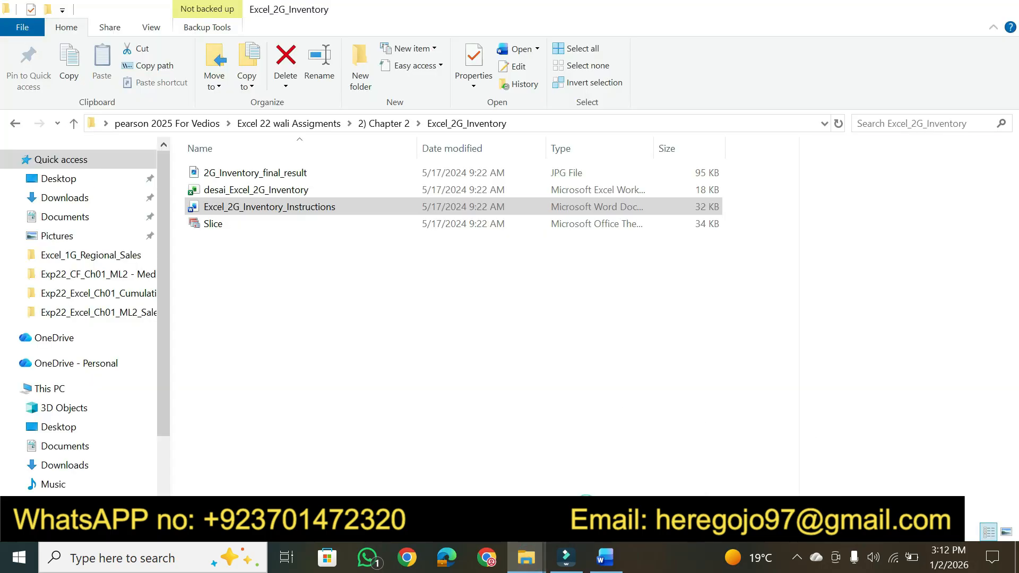
{"action": "double_click", "coordinate": [283, 194]}
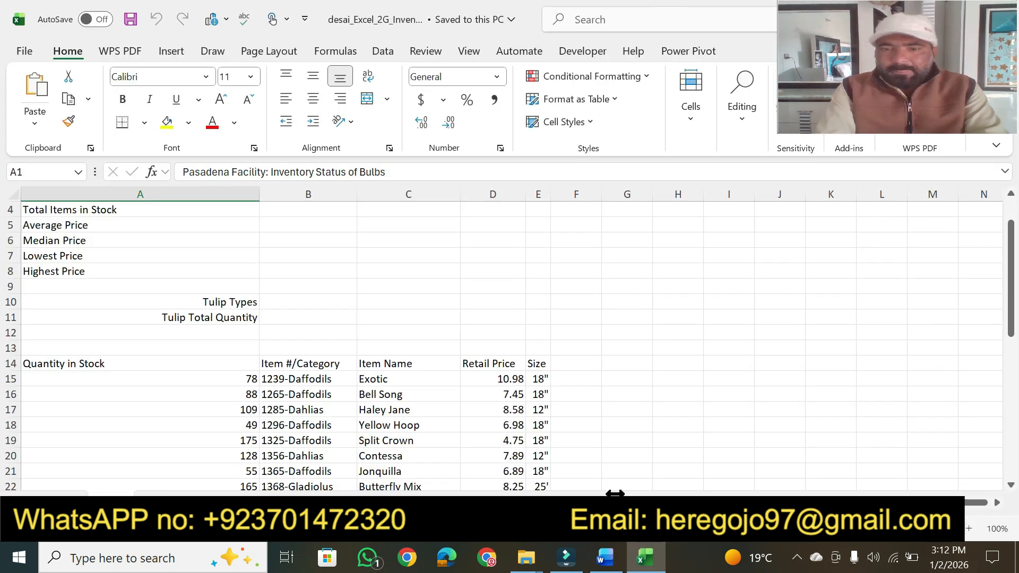
Step: Return to the Word instructions and highlight step 2's key phrases, from "Change the Theme to Slice" through "Slice.thmx", in yellow
{"action": "left_click", "coordinate": [605, 557]}
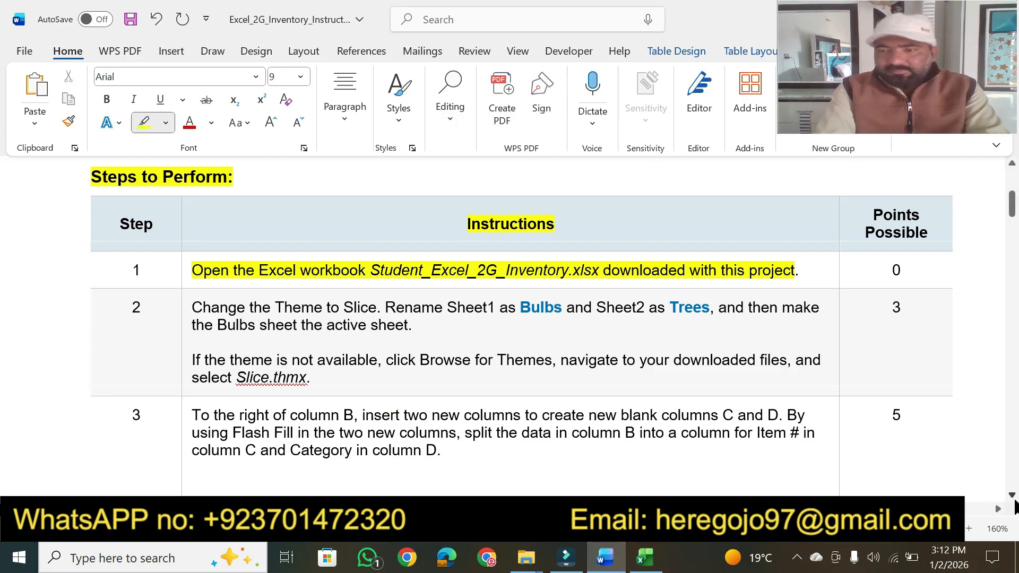
{"action": "scroll", "coordinate": [1013, 500], "scroll_direction": "down", "scroll_amount": 4}
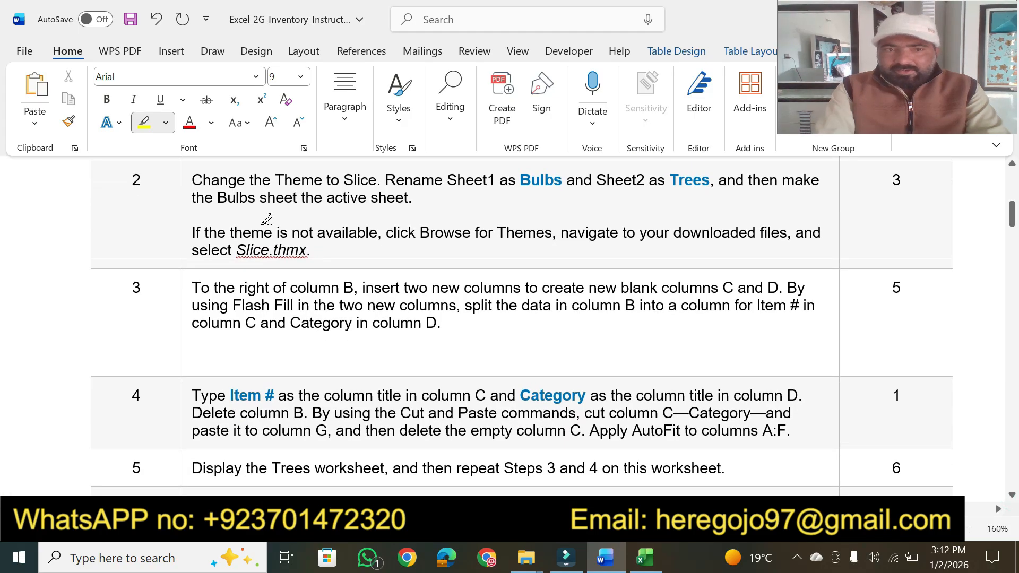
{"action": "left_click_drag", "start_coordinate": [189, 181], "coordinate": [711, 181]}
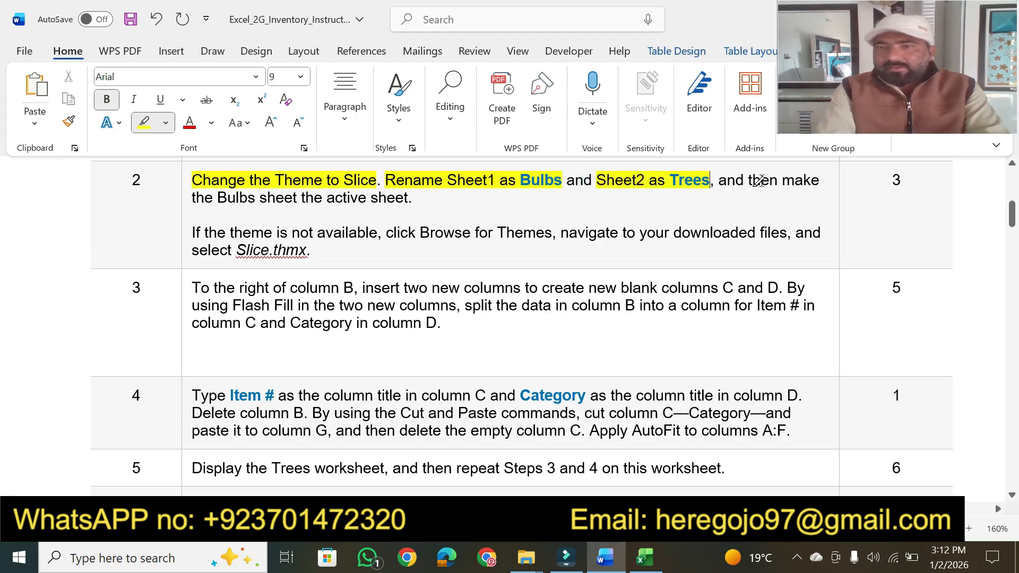
{"action": "mouse_move", "coordinate": [217, 197]}
{"action": "left_mouse_down"}
{"action": "mouse_move", "coordinate": [422, 198]}
{"action": "mouse_move", "coordinate": [327, 197]}
{"action": "mouse_move", "coordinate": [407, 198]}
{"action": "left_mouse_up"}
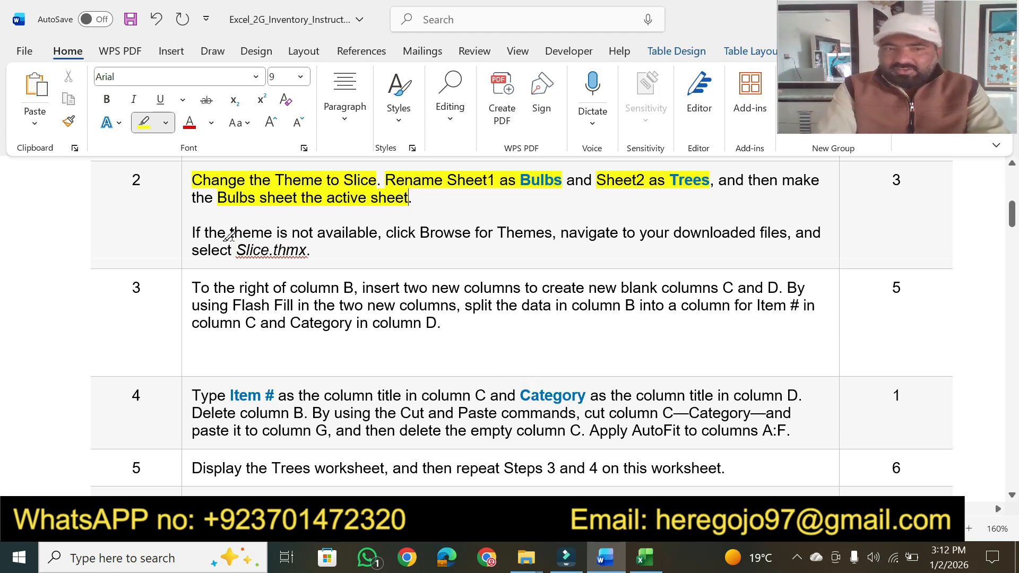
{"action": "mouse_move", "coordinate": [230, 233]}
{"action": "left_mouse_down"}
{"action": "mouse_move", "coordinate": [377, 232]}
{"action": "mouse_move", "coordinate": [350, 228]}
{"action": "left_mouse_up"}
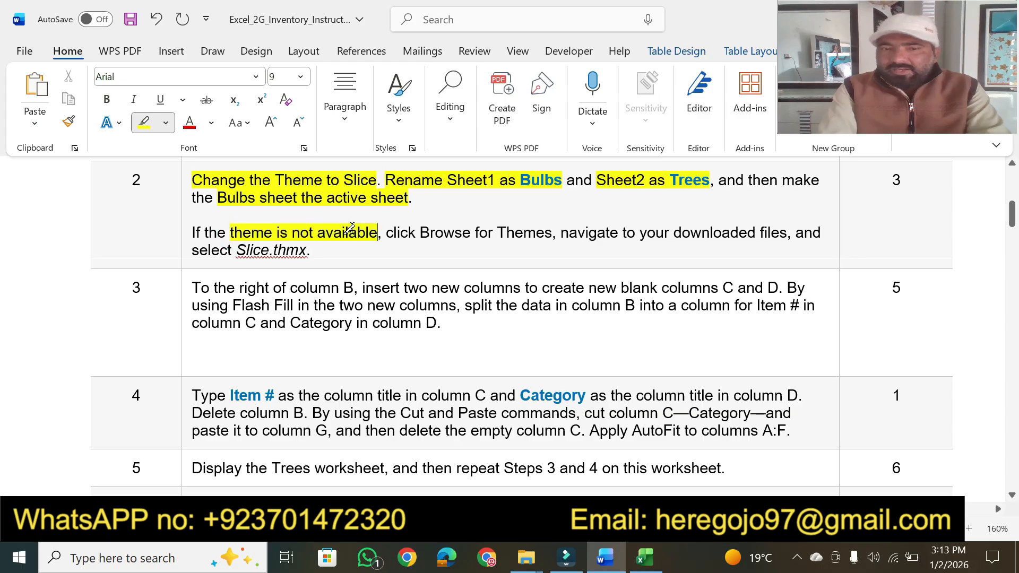
{"action": "mouse_move", "coordinate": [416, 234]}
{"action": "left_mouse_down"}
{"action": "mouse_move", "coordinate": [803, 231]}
{"action": "mouse_move", "coordinate": [785, 235]}
{"action": "left_mouse_up"}
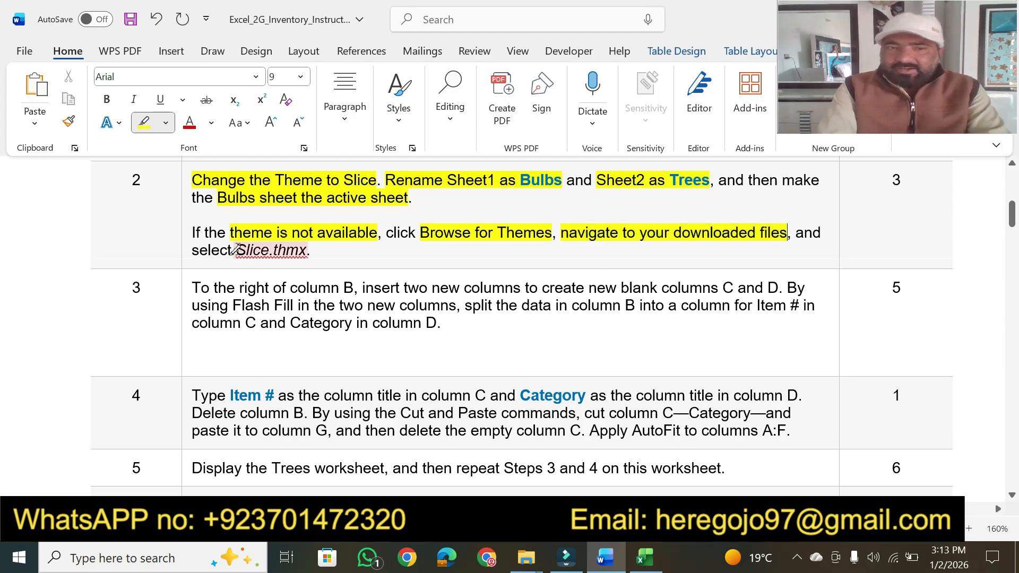
{"action": "left_click_drag", "start_coordinate": [235, 247], "coordinate": [311, 250]}
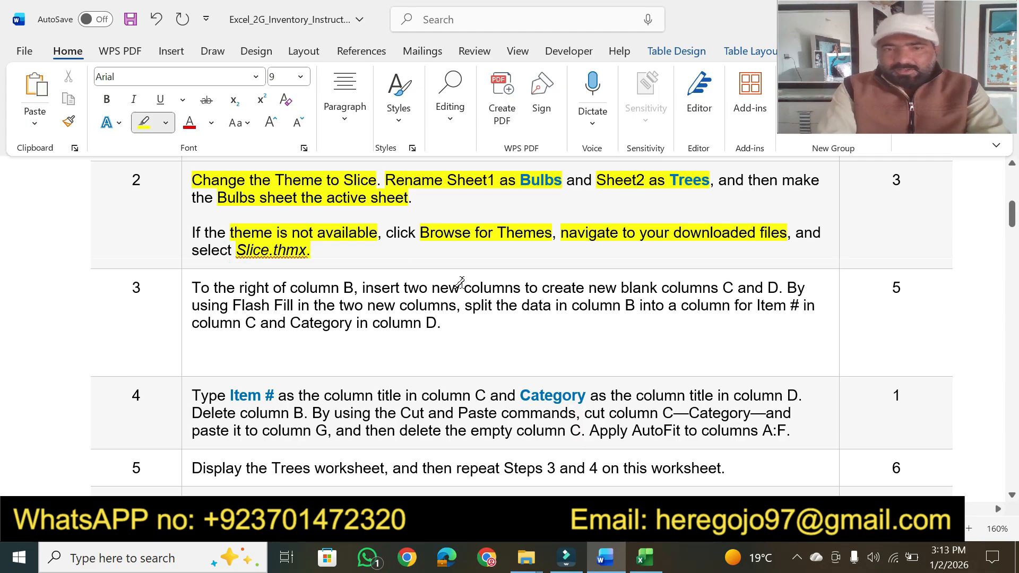
Step: Switch to the Excel inventory workbook and apply the built-in Slice theme
{"action": "left_click", "coordinate": [643, 564]}
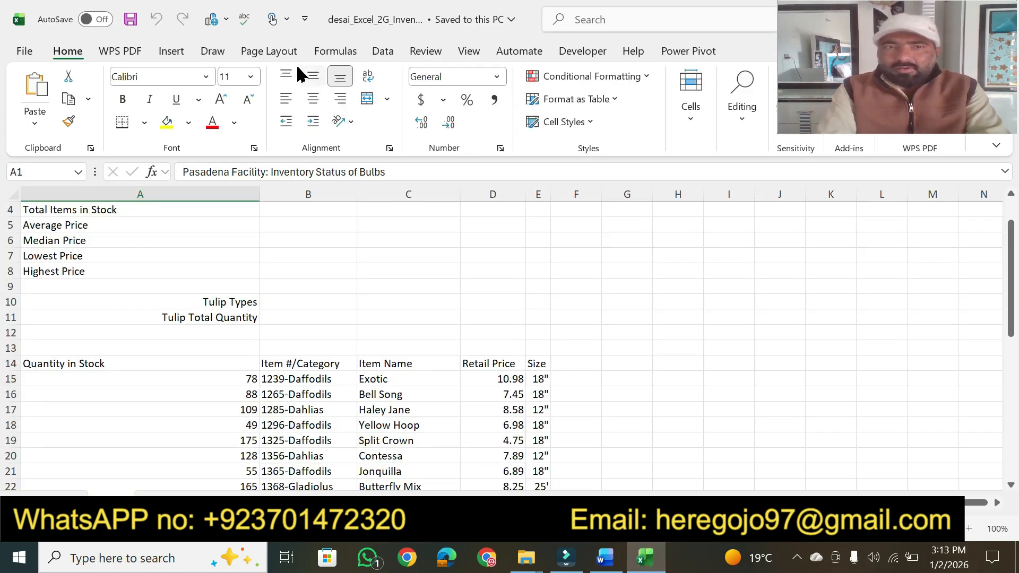
{"action": "left_click", "coordinate": [279, 51]}
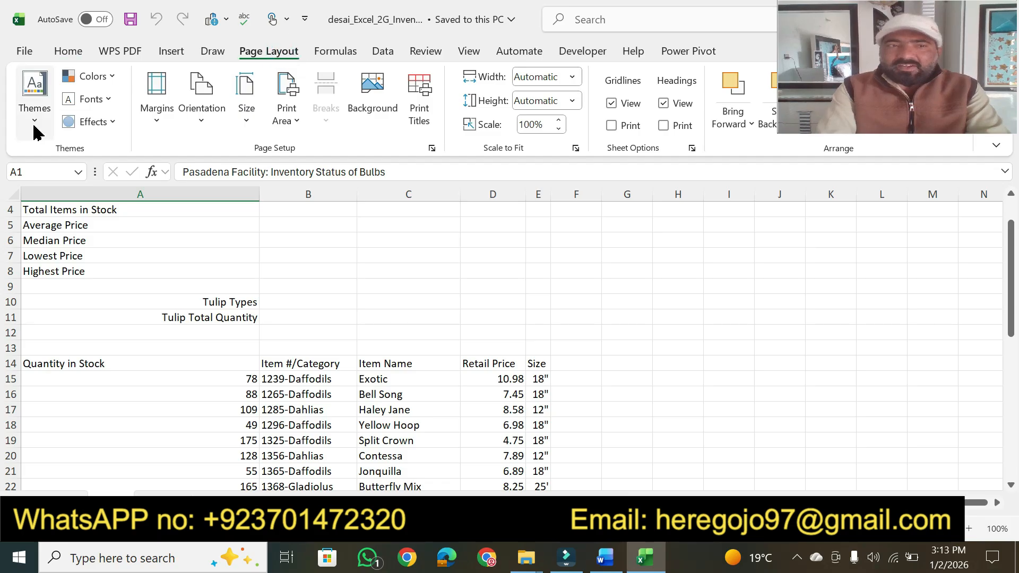
{"action": "left_click", "coordinate": [34, 122]}
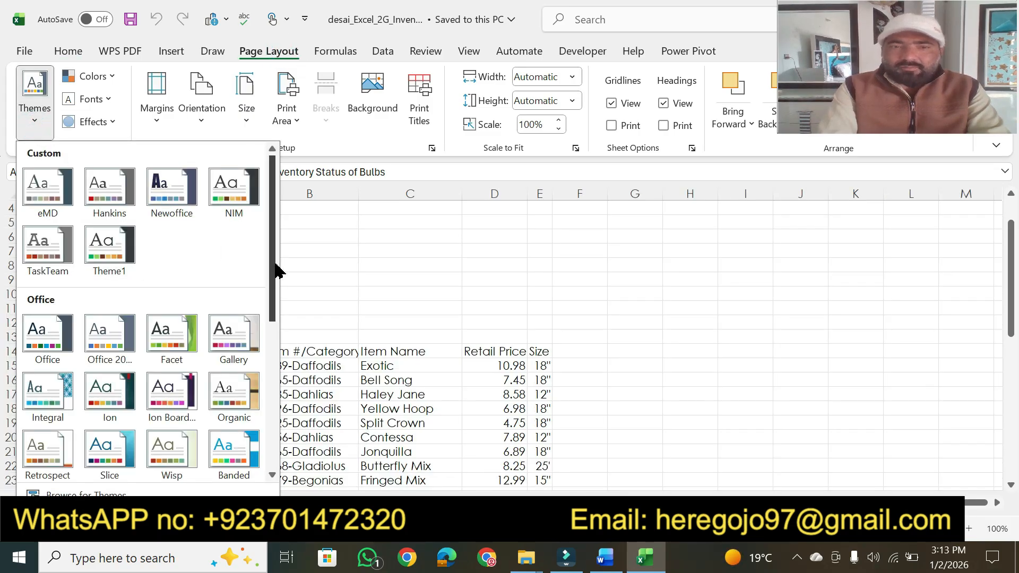
{"action": "left_click_drag", "start_coordinate": [269, 279], "coordinate": [268, 441]}
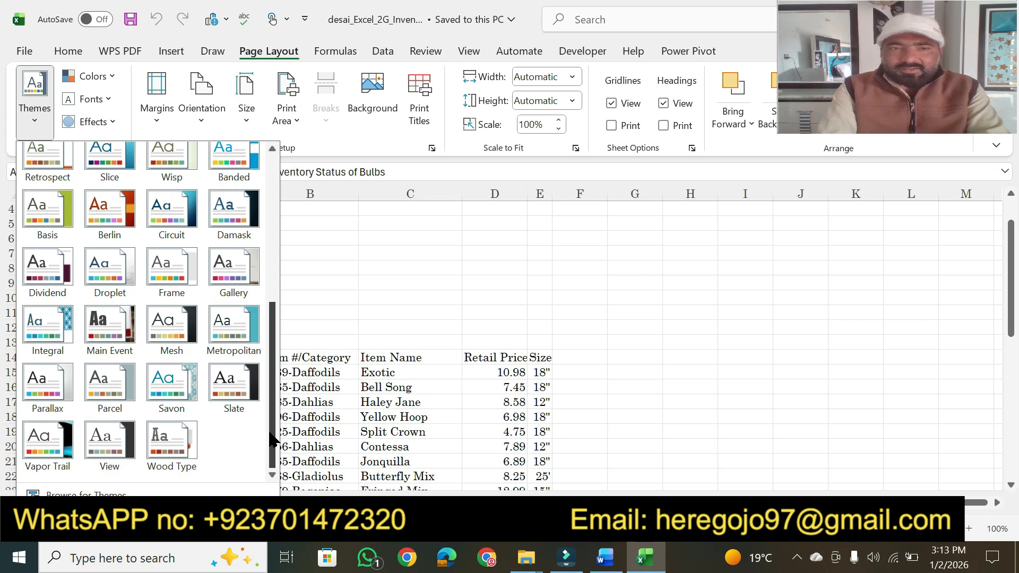
{"action": "left_click_drag", "start_coordinate": [272, 447], "coordinate": [271, 415]}
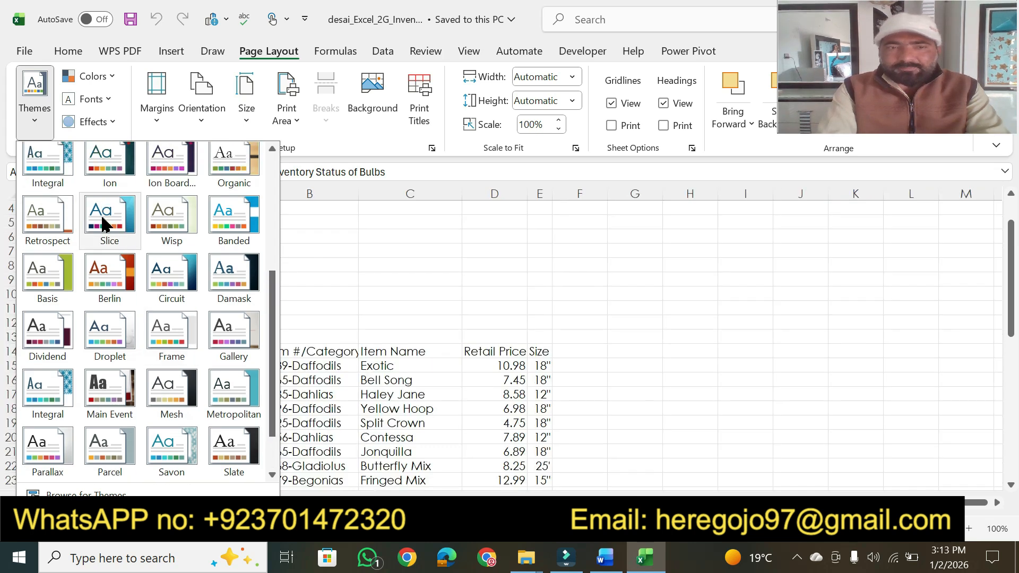
{"action": "left_click", "coordinate": [106, 227]}
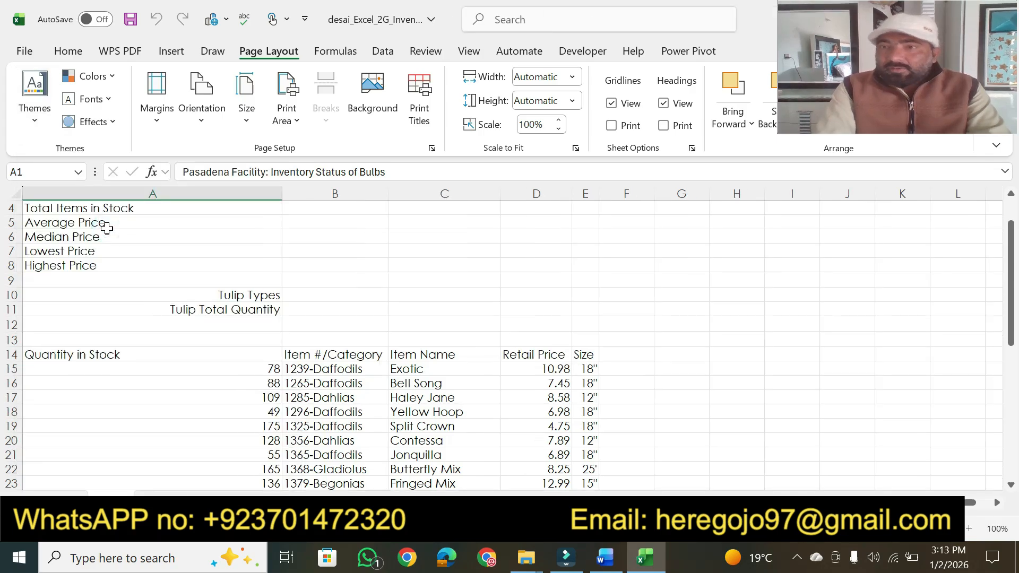
Step: Browse for themes and apply the Slice theme file from the Excel_2G_Inventory folder in the Chapter 2 assignments on the Desktop
{"action": "left_click", "coordinate": [35, 121]}
{"action": "left_click", "coordinate": [102, 457]}
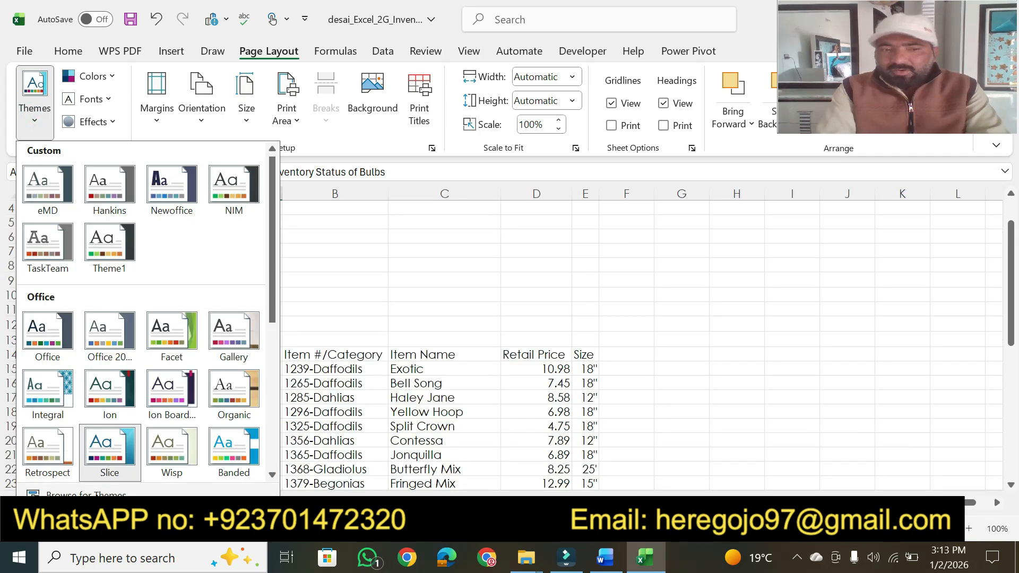
{"action": "left_click", "coordinate": [85, 493]}
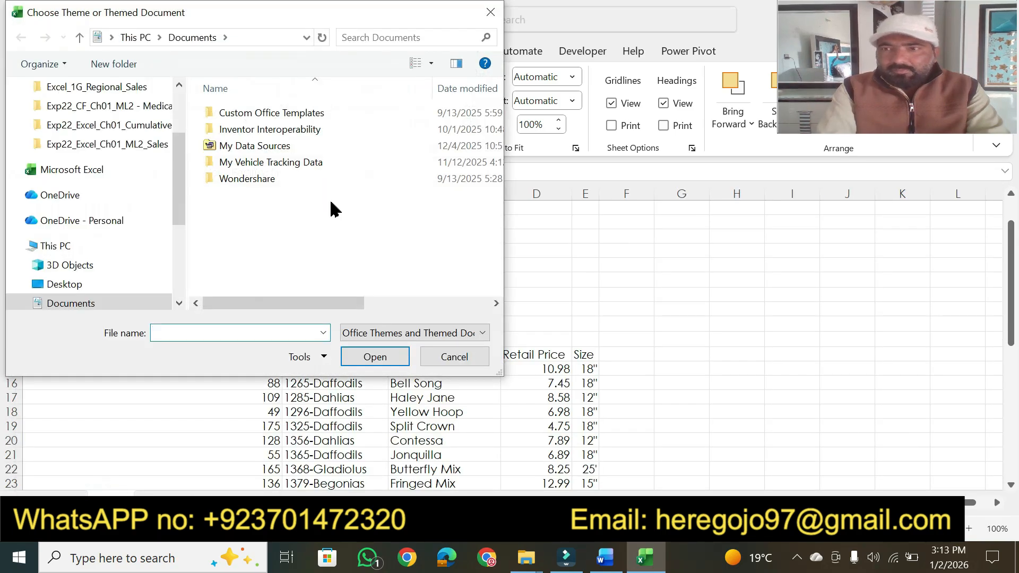
{"action": "left_click", "coordinate": [89, 290]}
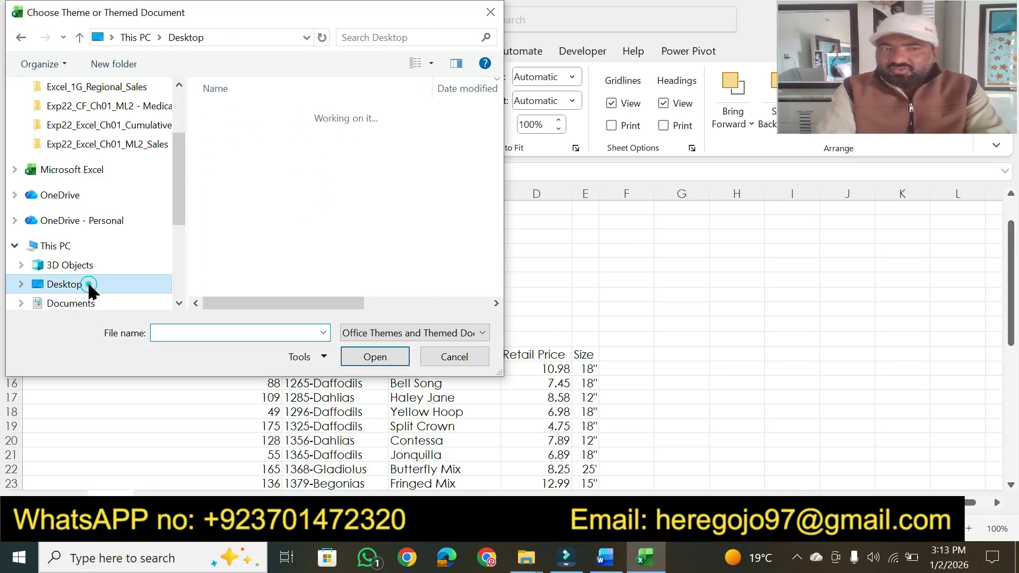
{"action": "double_click", "coordinate": [269, 111]}
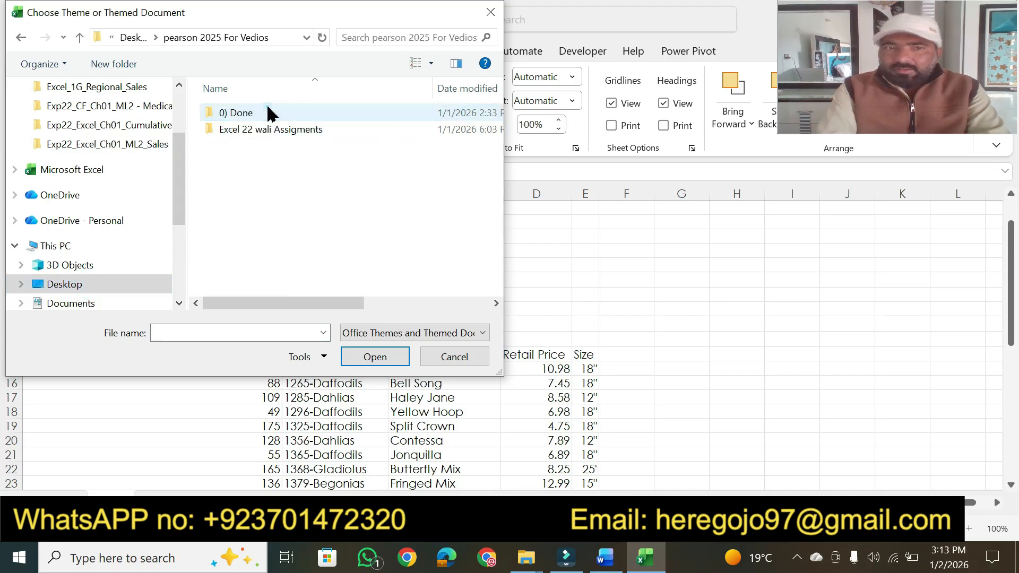
{"action": "double_click", "coordinate": [268, 129]}
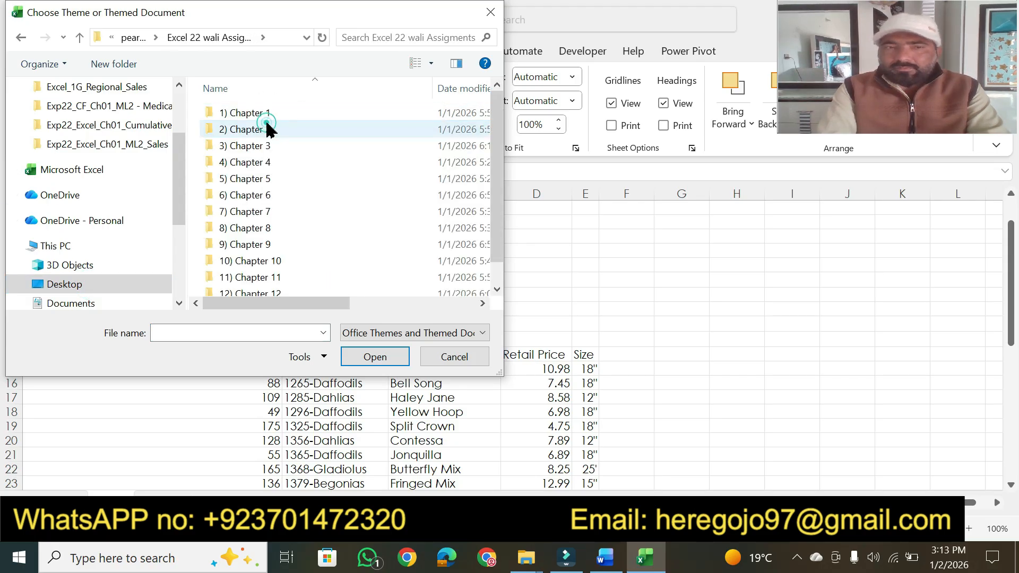
{"action": "double_click", "coordinate": [267, 129]}
{"action": "left_click", "coordinate": [265, 114]}
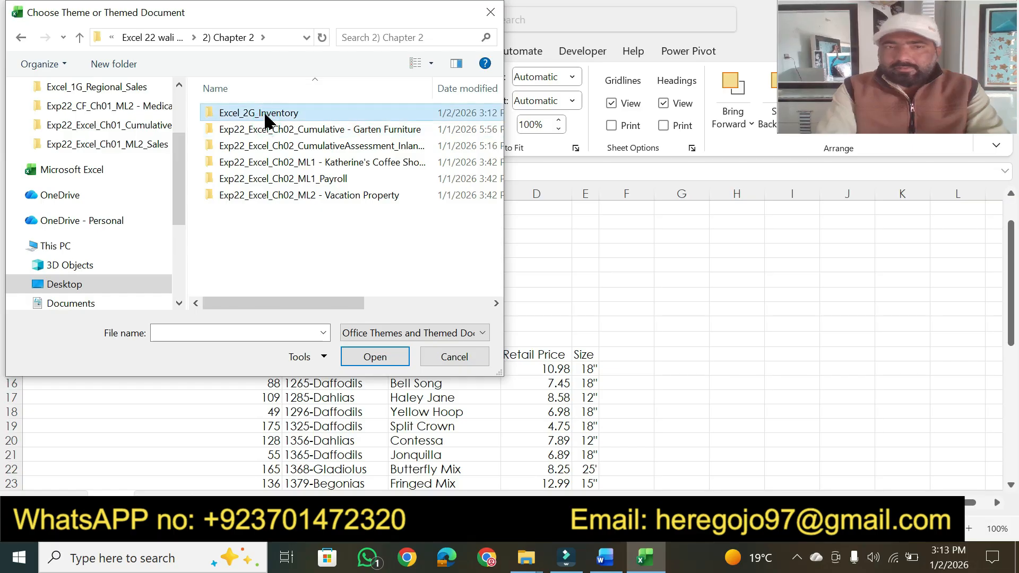
{"action": "double_click", "coordinate": [265, 114]}
{"action": "left_click", "coordinate": [241, 145]}
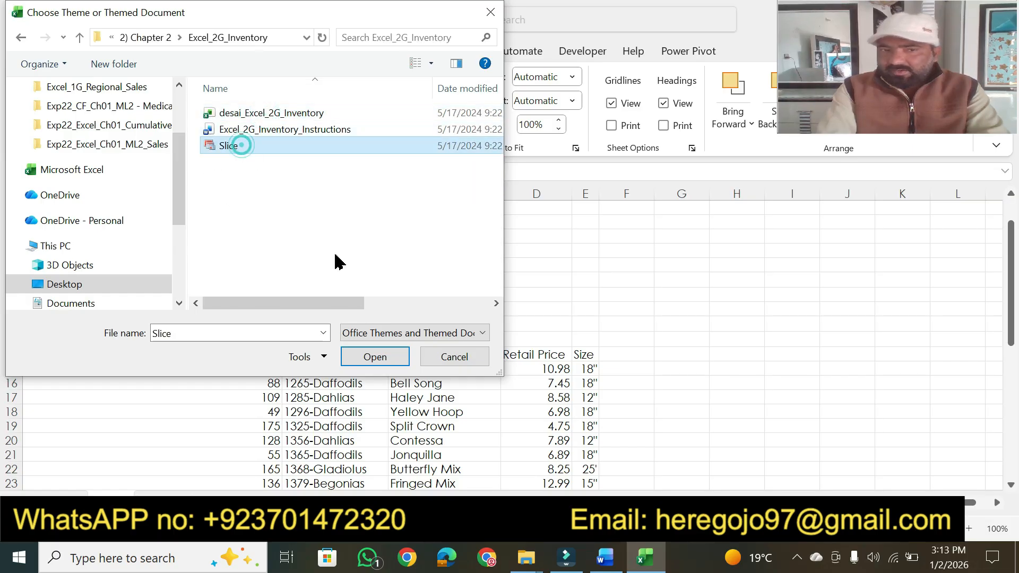
{"action": "left_click", "coordinate": [374, 356]}
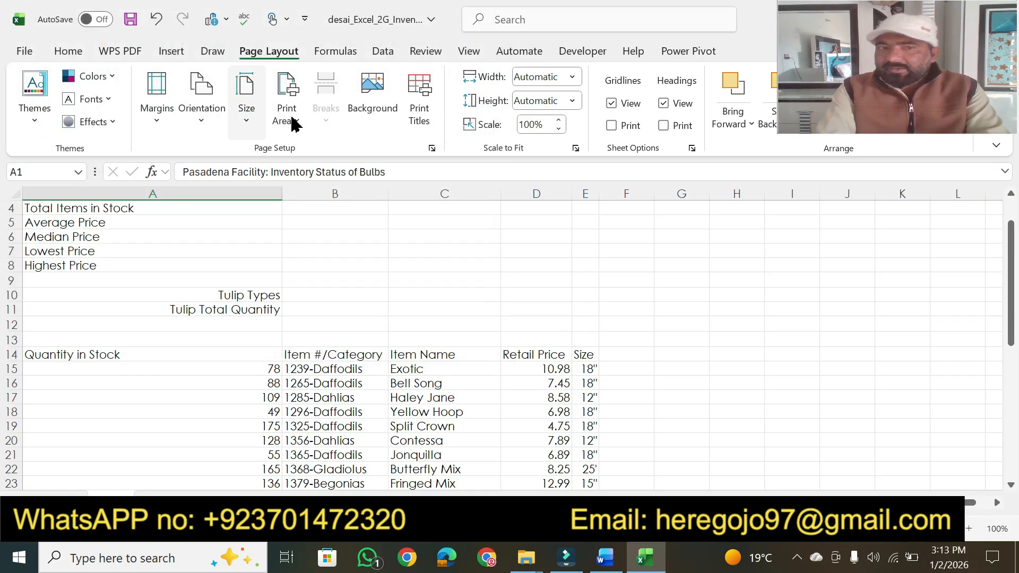
Step: Check the required sheet name in the Word instructions, return to Excel and rename Sheet1 as Bulbs
{"action": "left_click", "coordinate": [605, 557]}
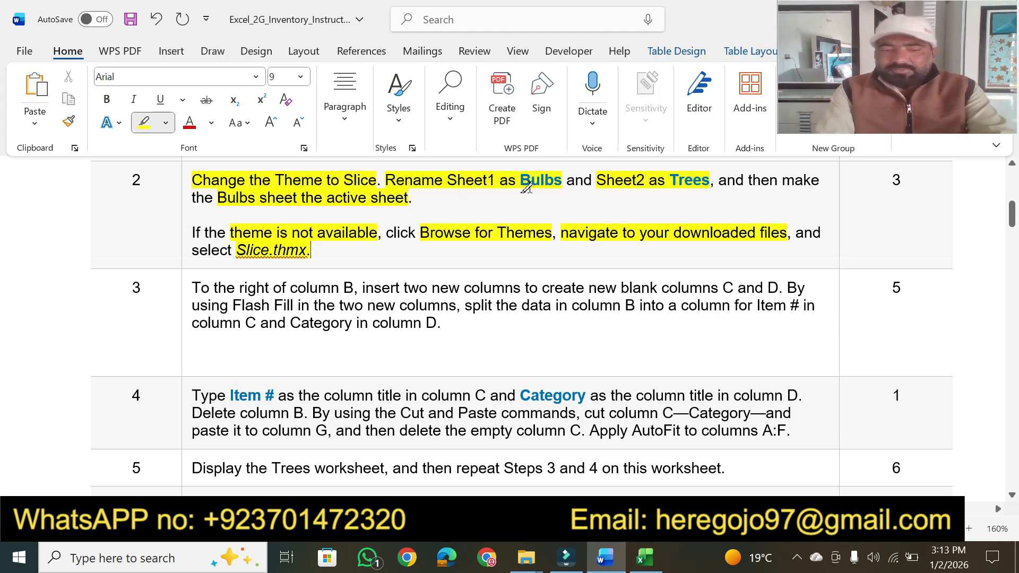
{"action": "left_click", "coordinate": [643, 557]}
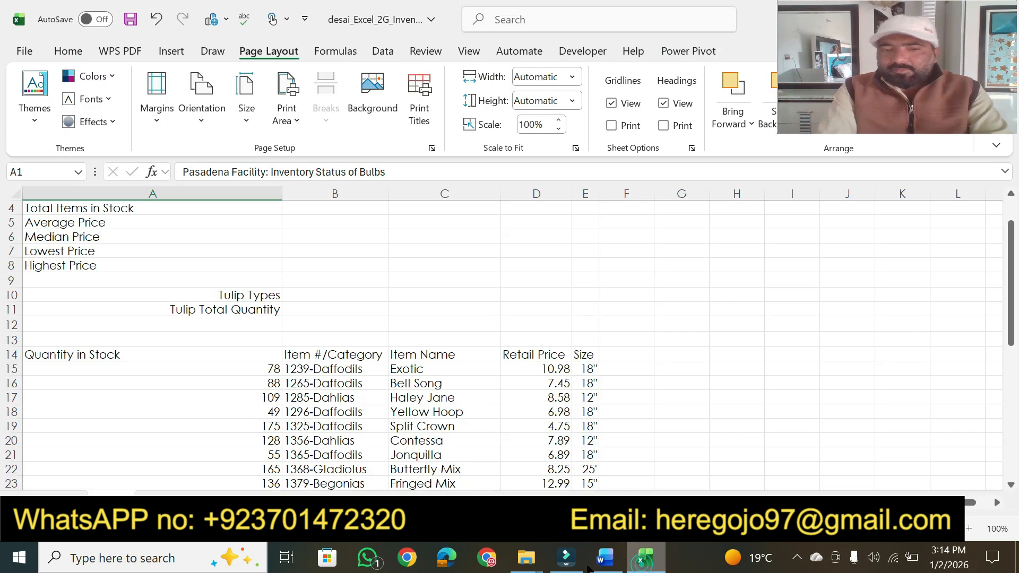
{"action": "right_click", "coordinate": [118, 502]}
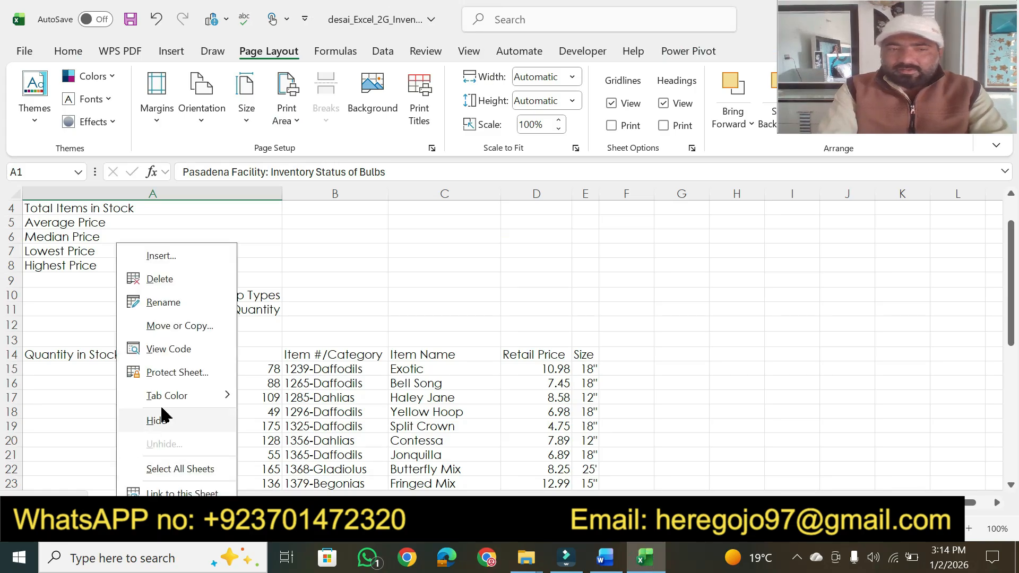
{"action": "left_click", "coordinate": [163, 302]}
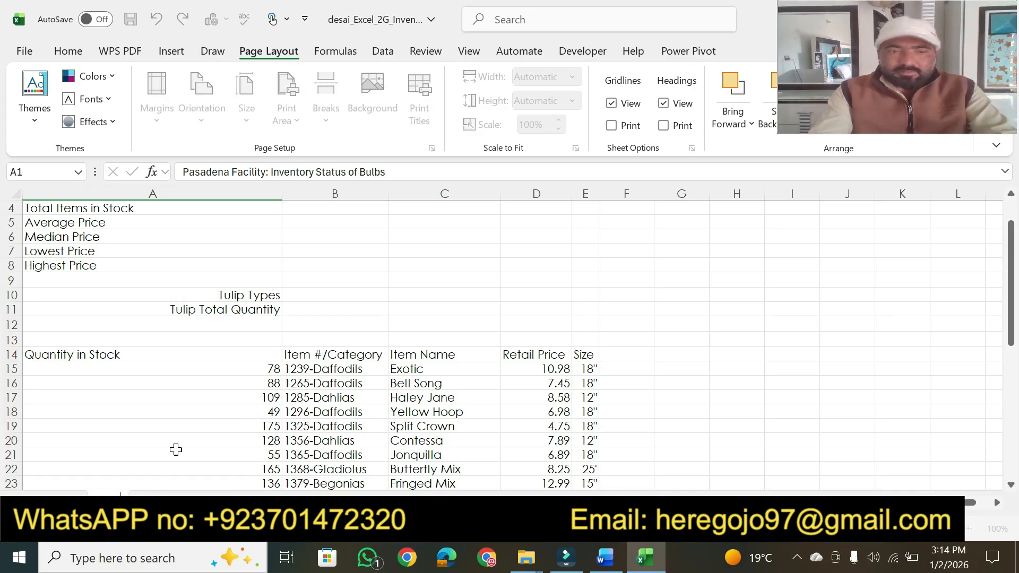
{"action": "key", "text": "Return"}
{"action": "left_click", "coordinate": [604, 557]}
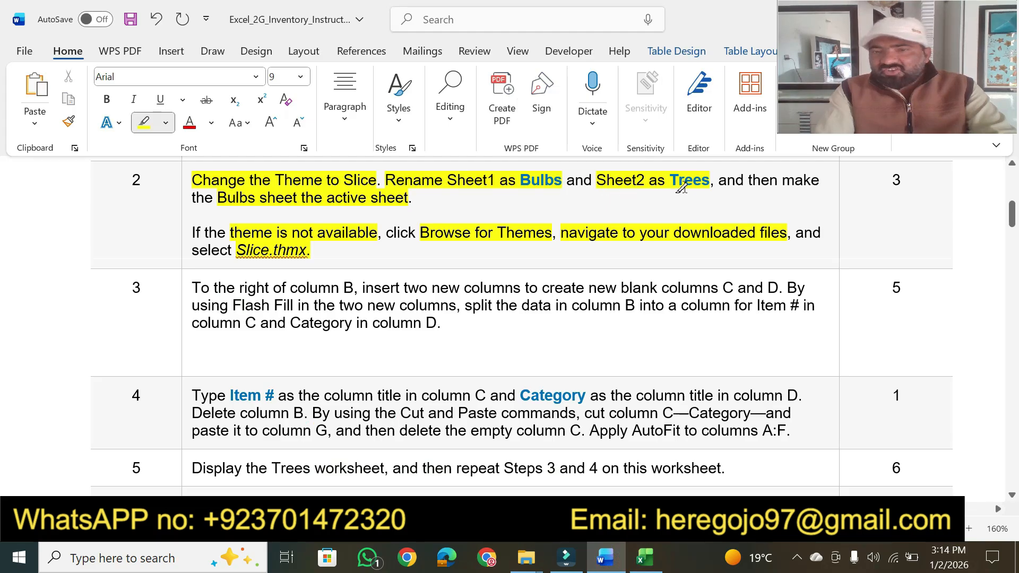
{"action": "left_click", "coordinate": [645, 557]}
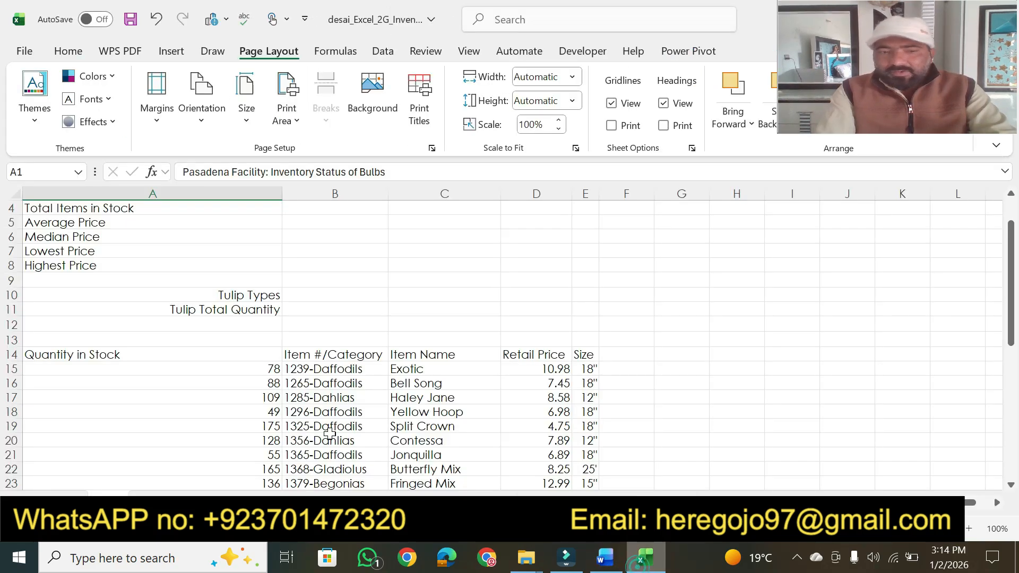
{"action": "right_click", "coordinate": [161, 501]}
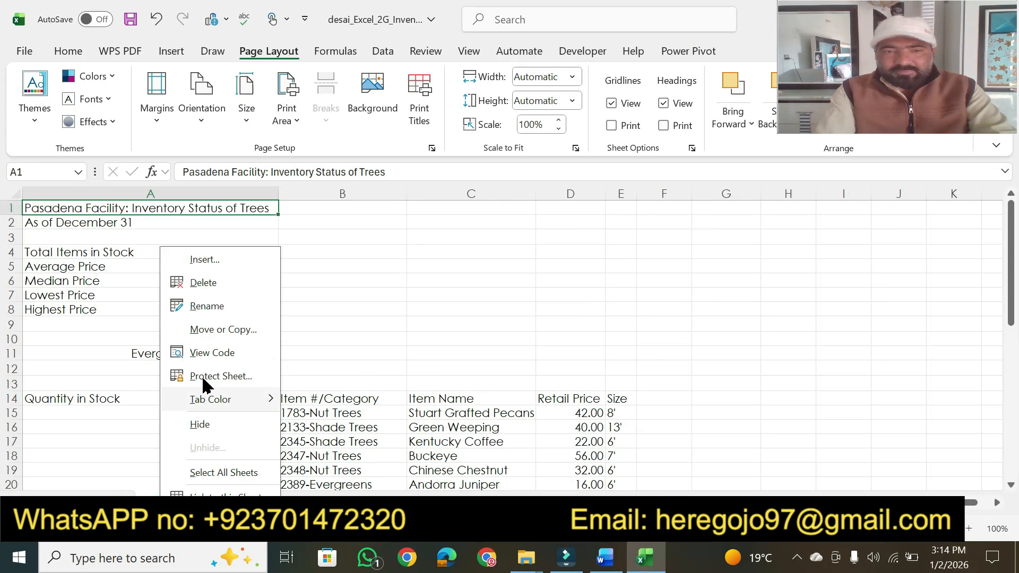
{"action": "left_click", "coordinate": [225, 425]}
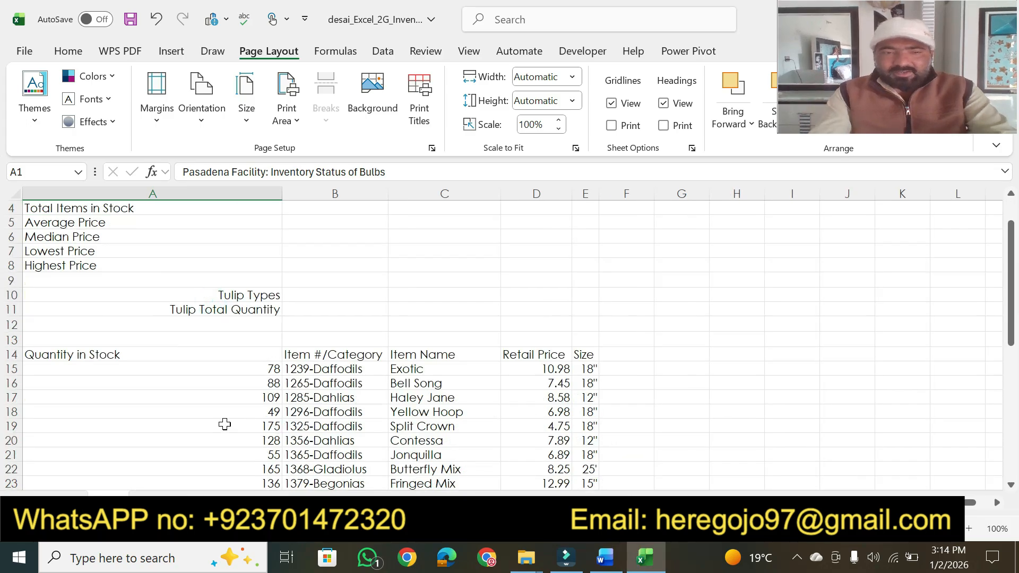
{"action": "key", "text": "ctrl+z"}
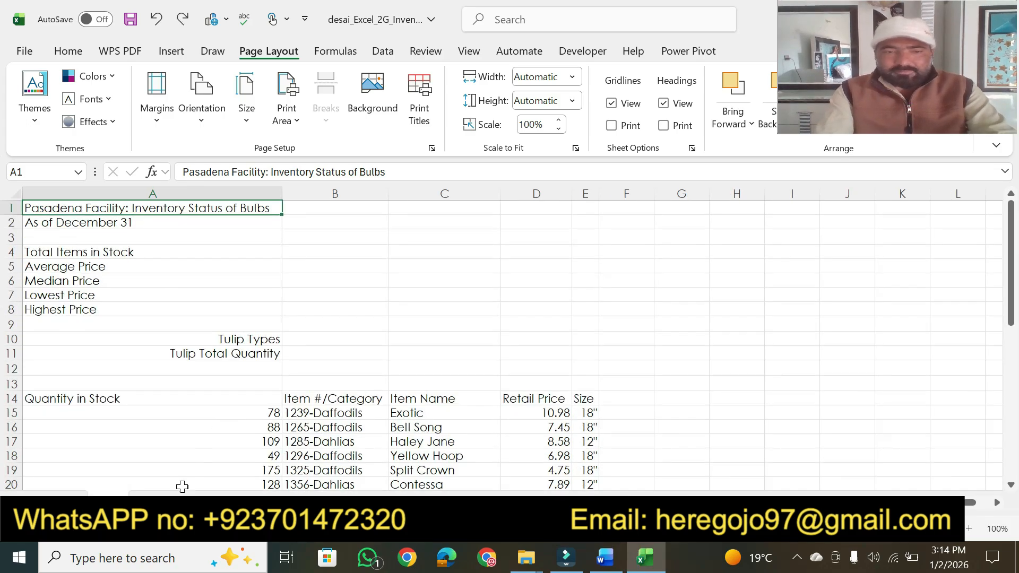
Step: Rename Sheet2, which holds the tree inventory, as Trees
{"action": "left_click", "coordinate": [165, 502]}
{"action": "right_click", "coordinate": [165, 501]}
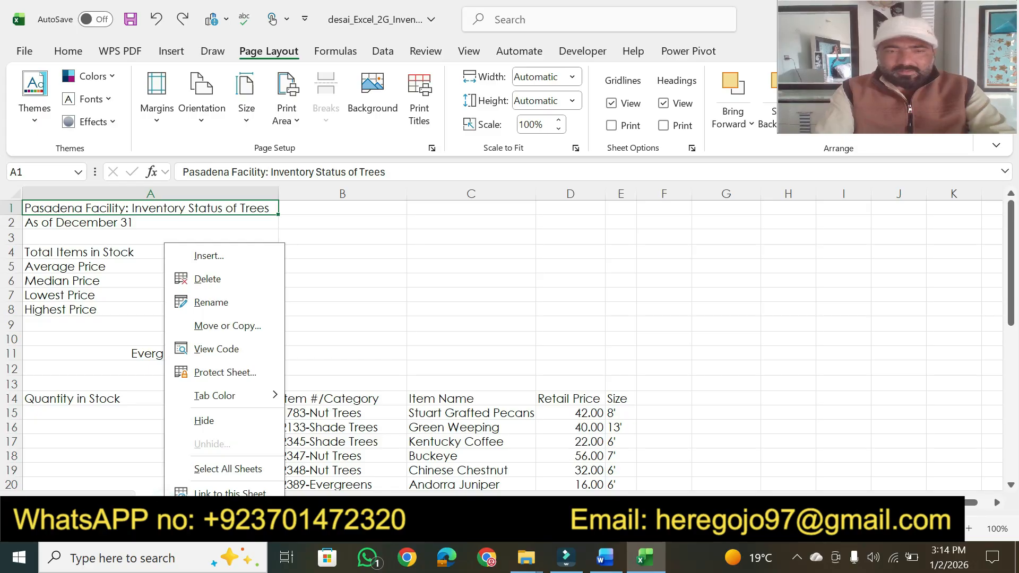
{"action": "left_click", "coordinate": [211, 303]}
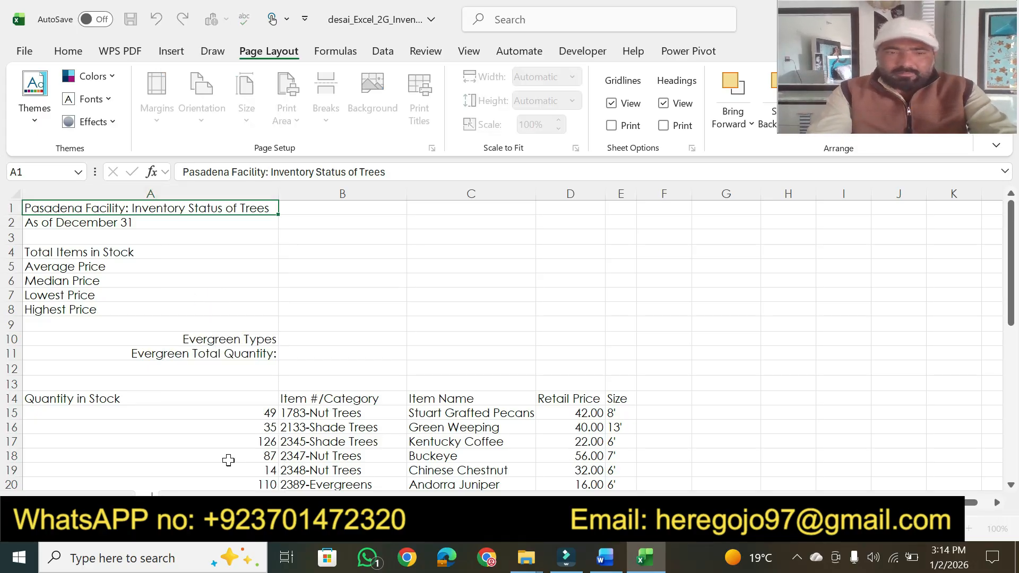
{"action": "key", "text": "Return"}
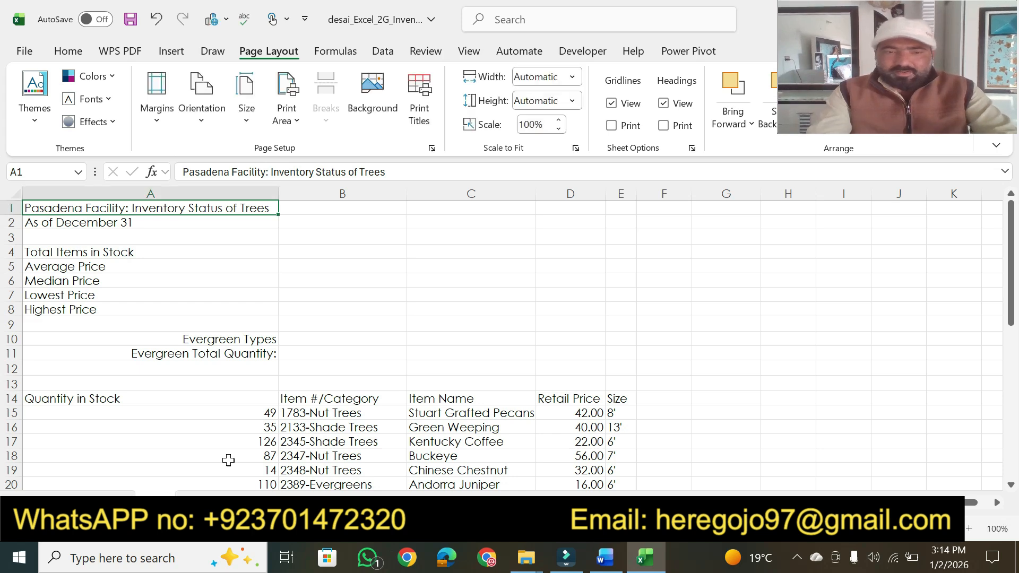
Step: Highlight "then make" in step 2 of the Word instructions, and make Bulbs the active sheet in Excel
{"action": "left_click", "coordinate": [605, 557]}
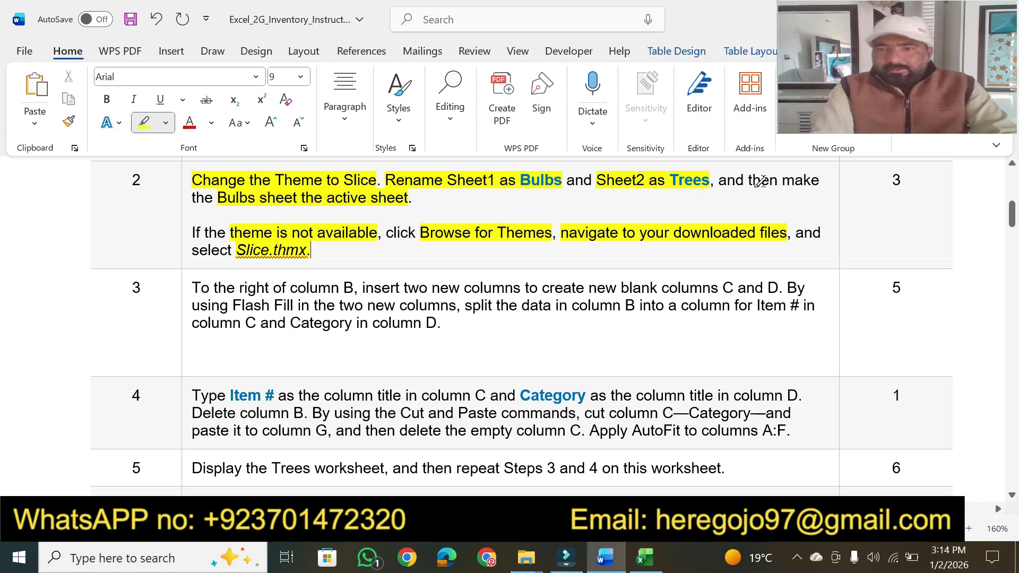
{"action": "left_click_drag", "start_coordinate": [747, 180], "coordinate": [818, 180]}
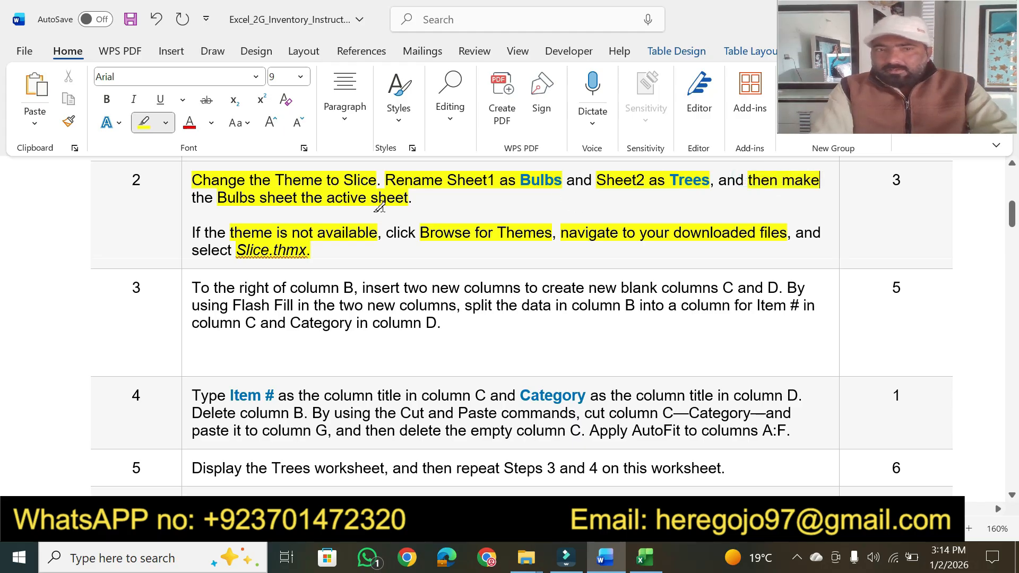
{"action": "left_click", "coordinate": [644, 557]}
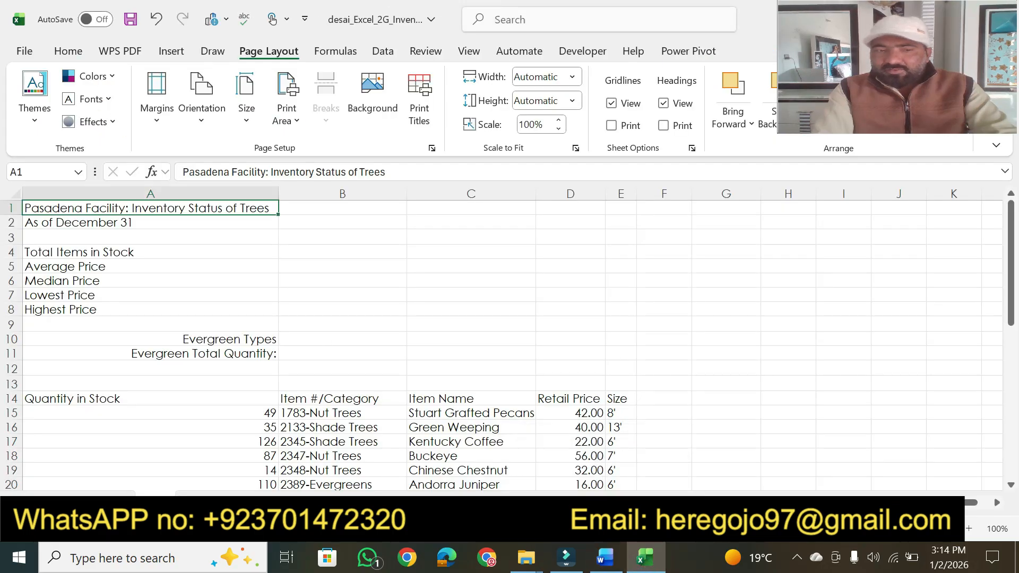
{"action": "left_click", "coordinate": [109, 502]}
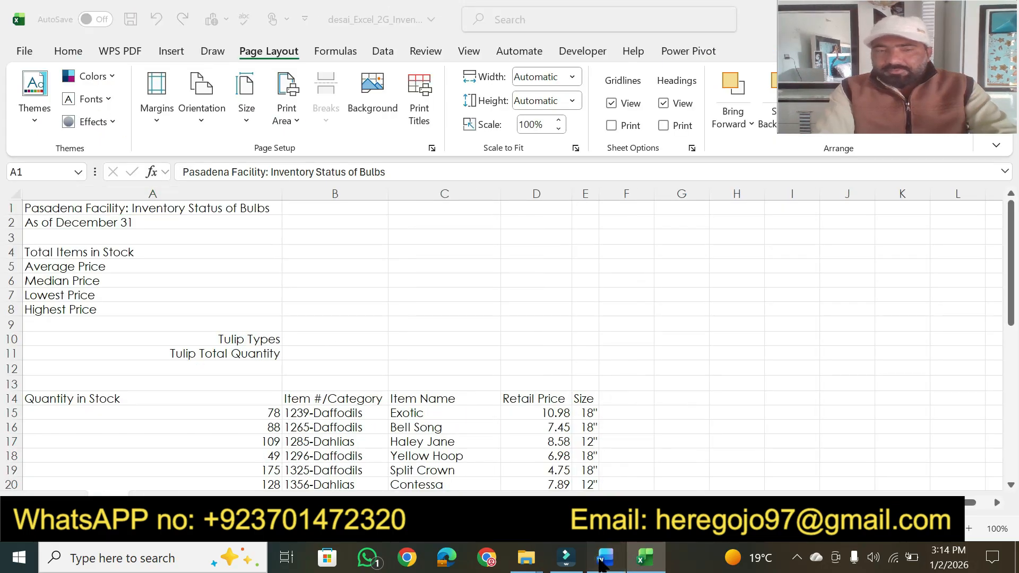
Step: Return to the Word instructions and highlight the points value 3 of step 2 in yellow
{"action": "left_click", "coordinate": [604, 560]}
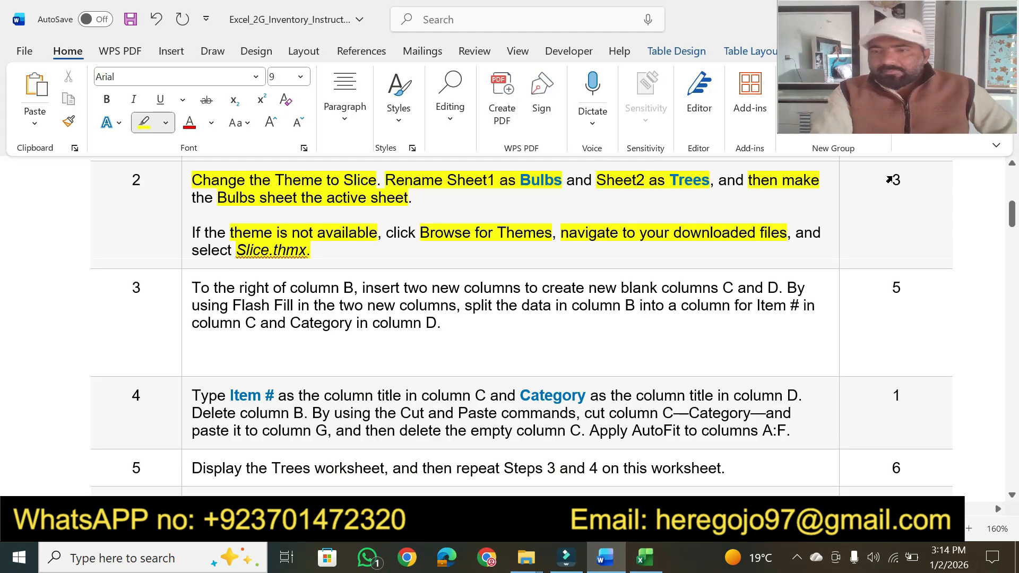
{"action": "left_click_drag", "start_coordinate": [892, 180], "coordinate": [900, 180]}
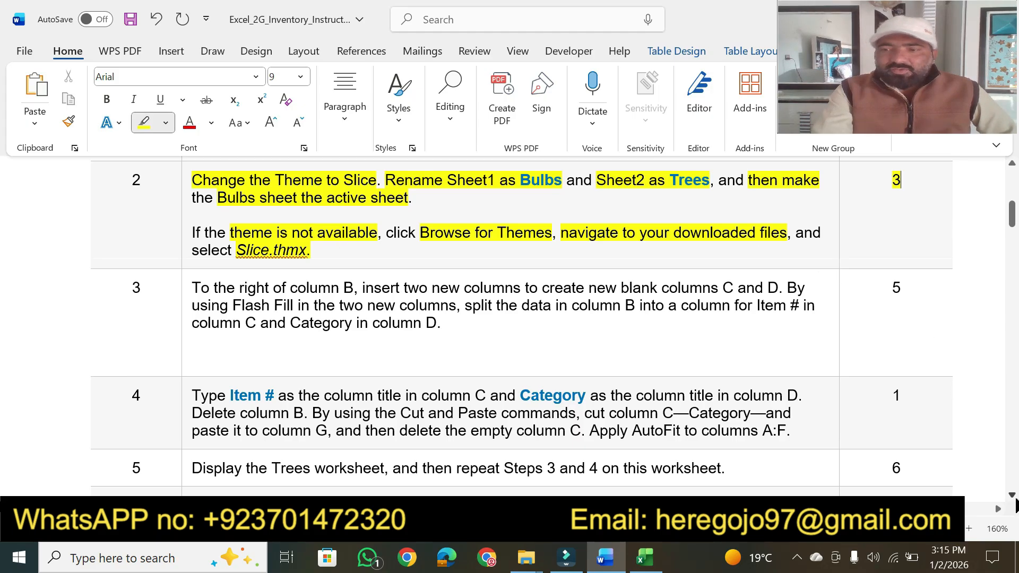
{"action": "left_click", "coordinate": [1012, 495]}
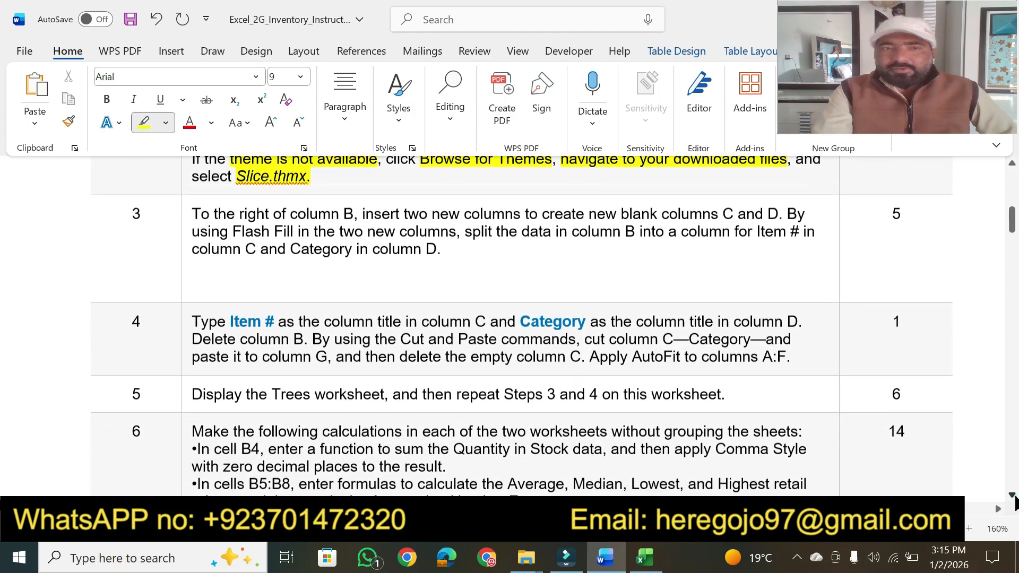
{"action": "left_click", "coordinate": [1013, 495]}
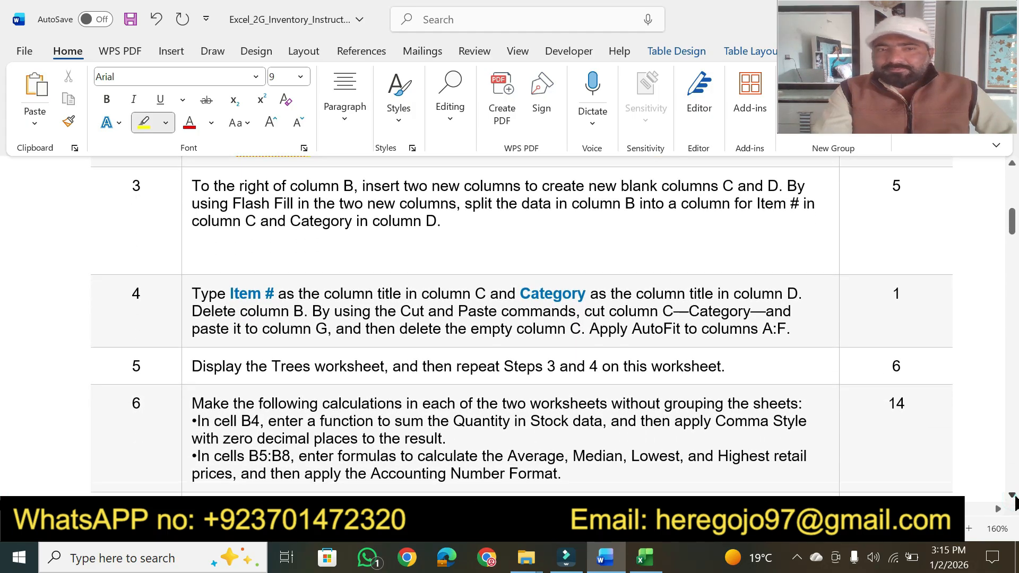
{"action": "left_click", "coordinate": [1012, 496]}
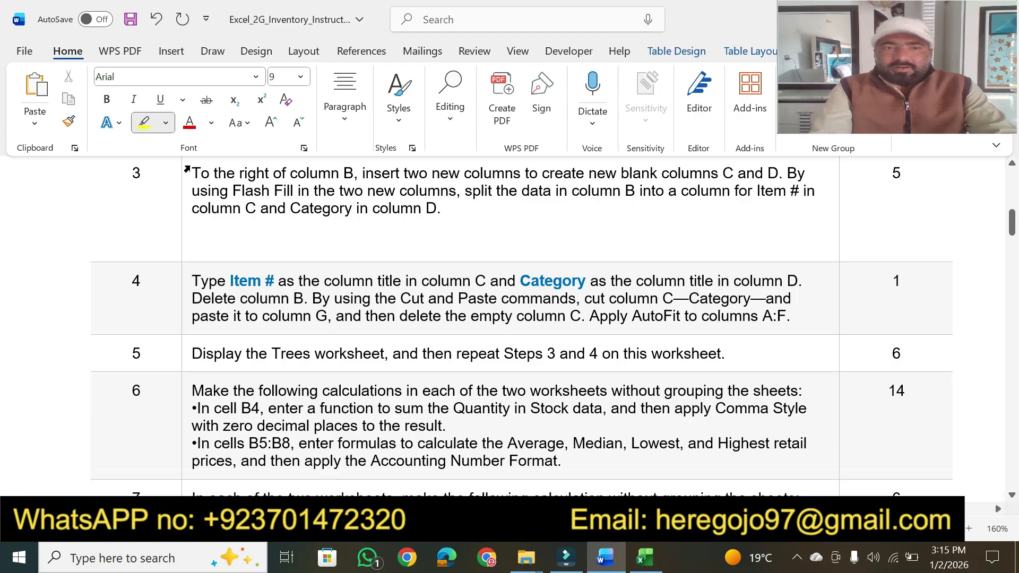
Step: Highlight step 3's instruction to insert two new columns, and insert two blank columns right of column B in Excel's Bulbs sheet
{"action": "left_click_drag", "start_coordinate": [200, 168], "coordinate": [781, 168]}
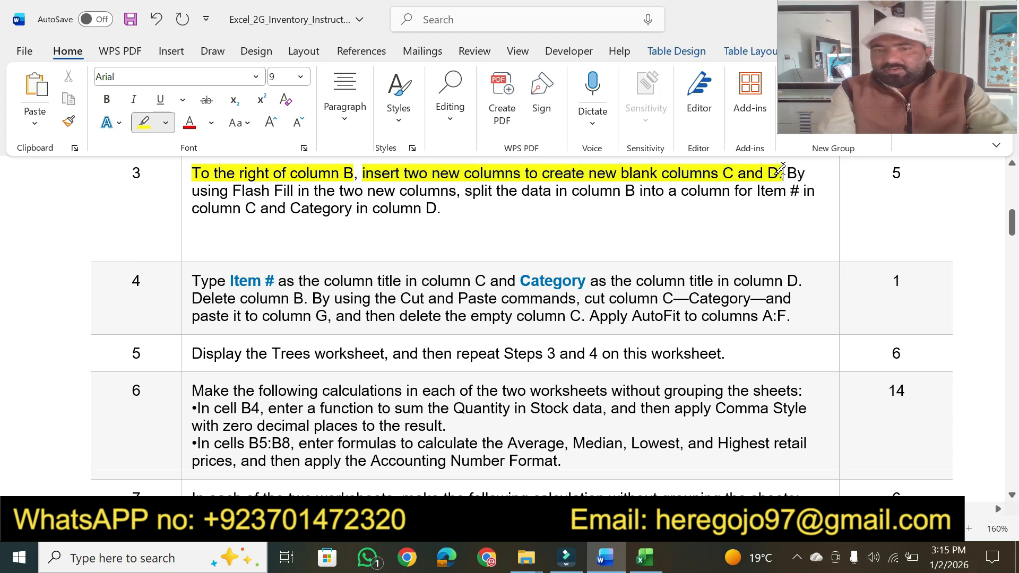
{"action": "left_click", "coordinate": [645, 558]}
{"action": "left_click_drag", "start_coordinate": [344, 191], "coordinate": [434, 189]}
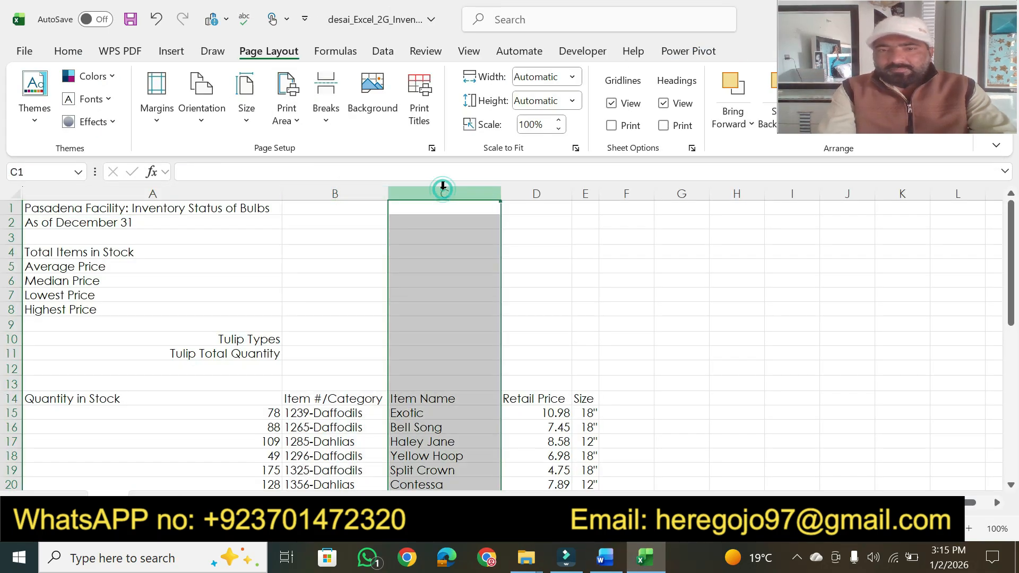
{"action": "right_click", "coordinate": [431, 192]}
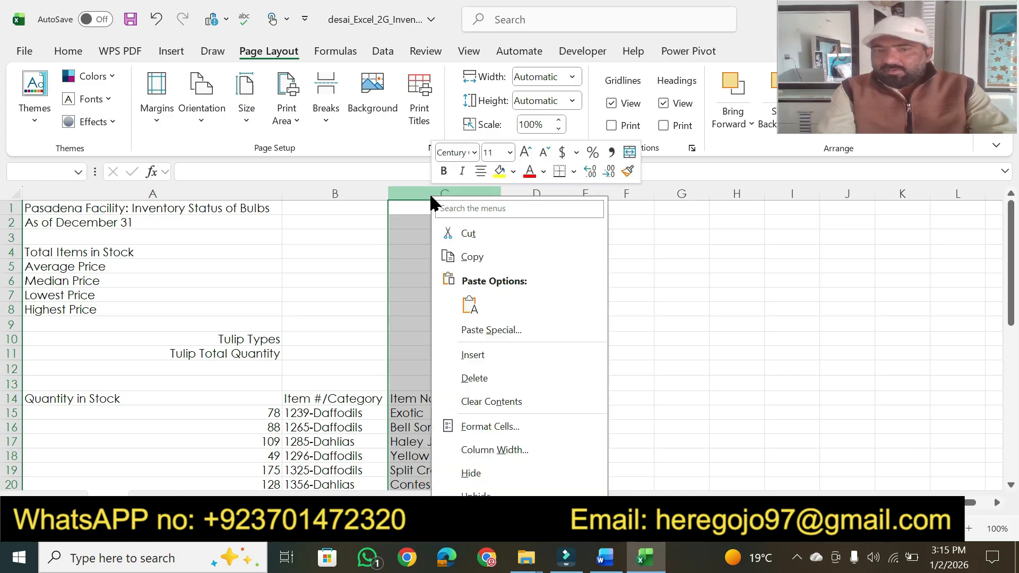
{"action": "left_click", "coordinate": [481, 355]}
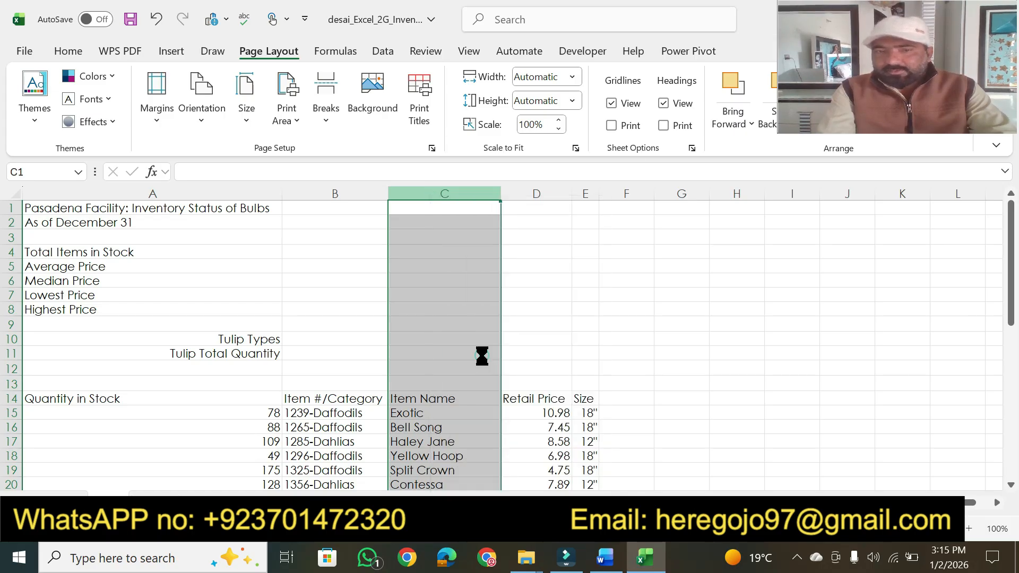
{"action": "right_click", "coordinate": [450, 193]}
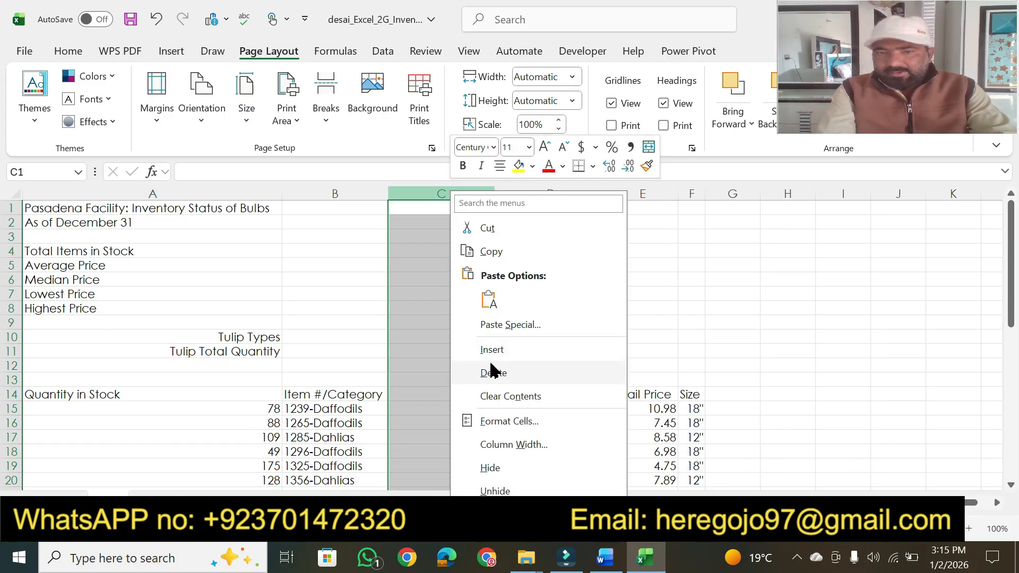
{"action": "left_click", "coordinate": [484, 350]}
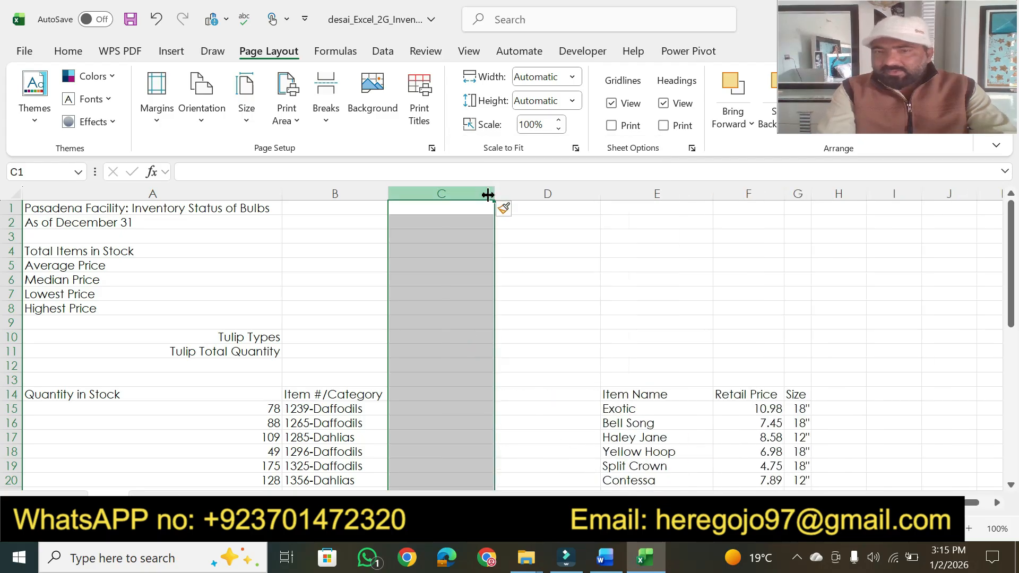
Step: Return to the Word instructions and highlight step 3's text on using Flash Fill to split column B into Item # and Category
{"action": "left_click", "coordinate": [605, 558]}
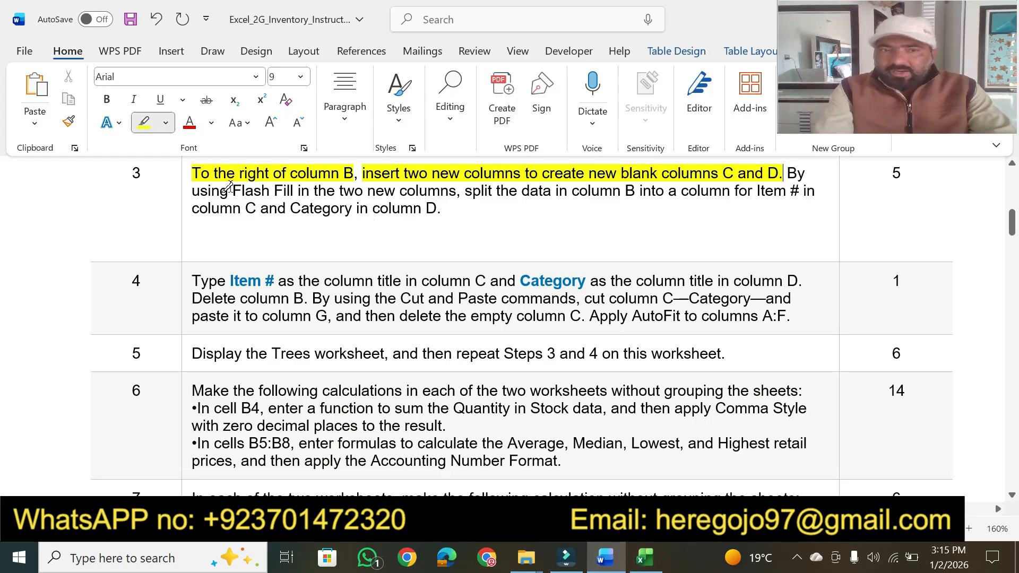
{"action": "mouse_move", "coordinate": [232, 190]}
{"action": "left_mouse_down"}
{"action": "mouse_move", "coordinate": [791, 187]}
{"action": "mouse_move", "coordinate": [774, 187]}
{"action": "left_mouse_up"}
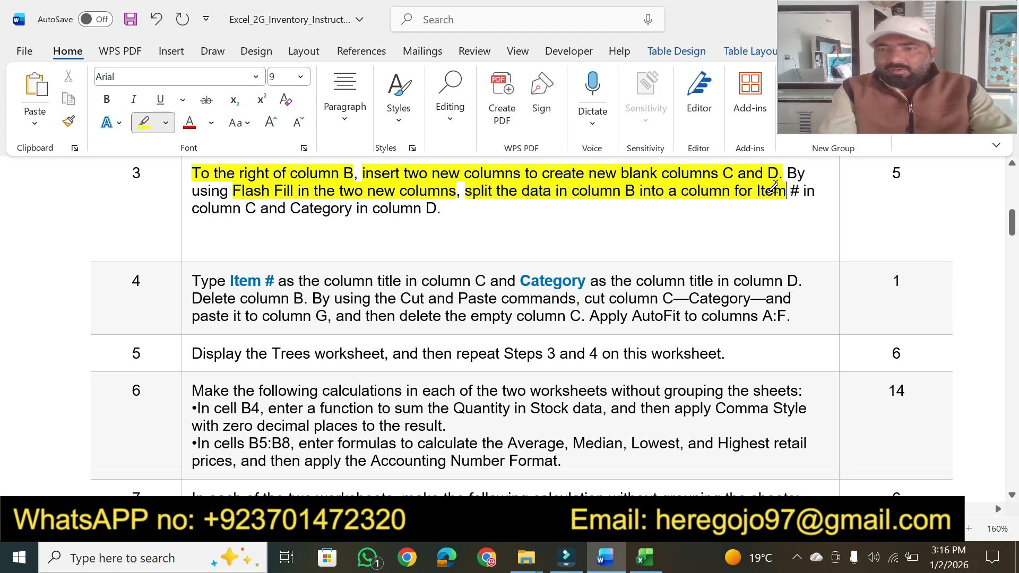
{"action": "left_click_drag", "start_coordinate": [198, 207], "coordinate": [442, 208]}
Step: Switch to Excel and enter the sample split of the first inventory row, 1239 in C15 and Daffodils in D15
{"action": "left_click", "coordinate": [656, 555]}
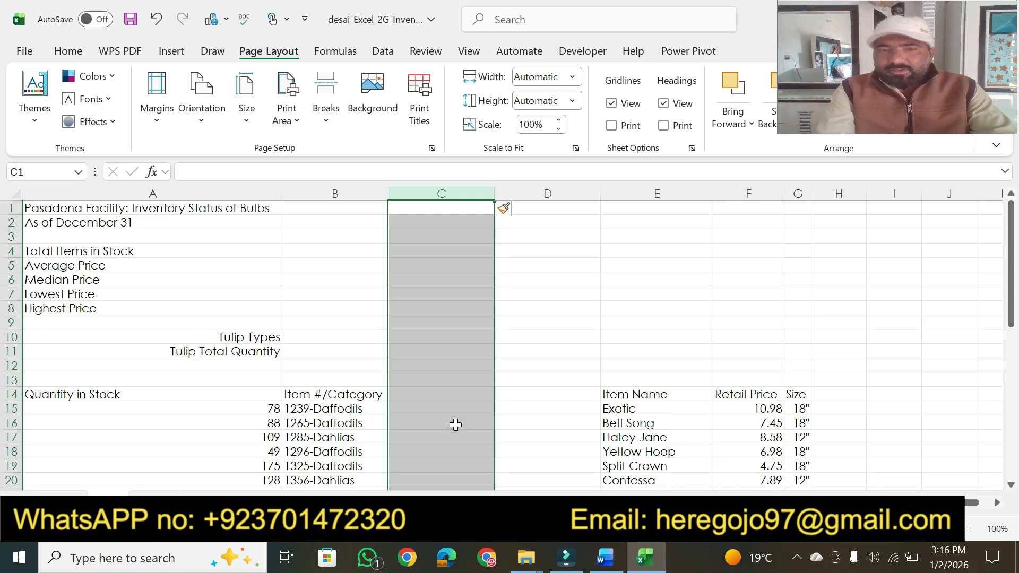
{"action": "left_click", "coordinate": [427, 399]}
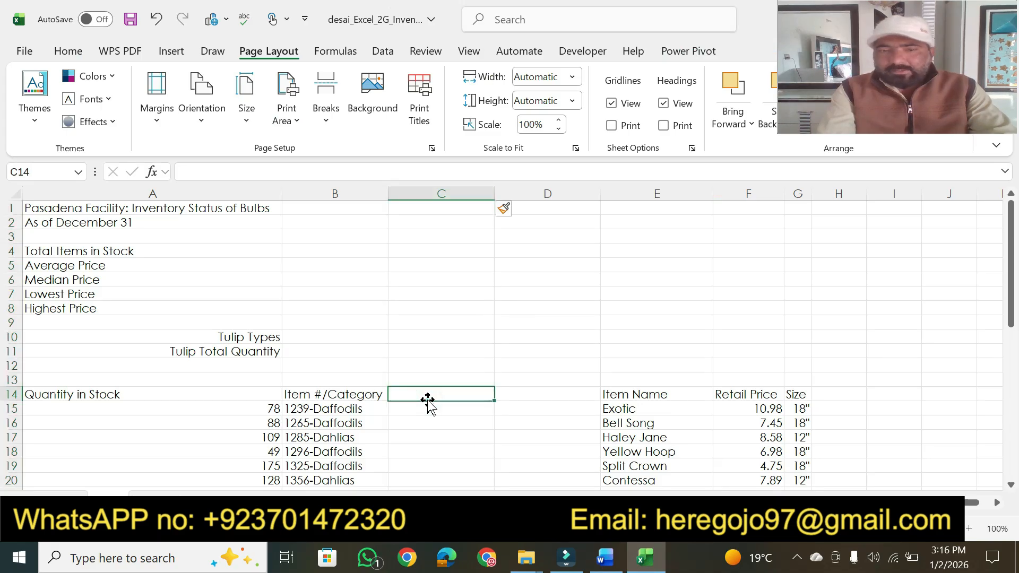
{"action": "left_click", "coordinate": [416, 408]}
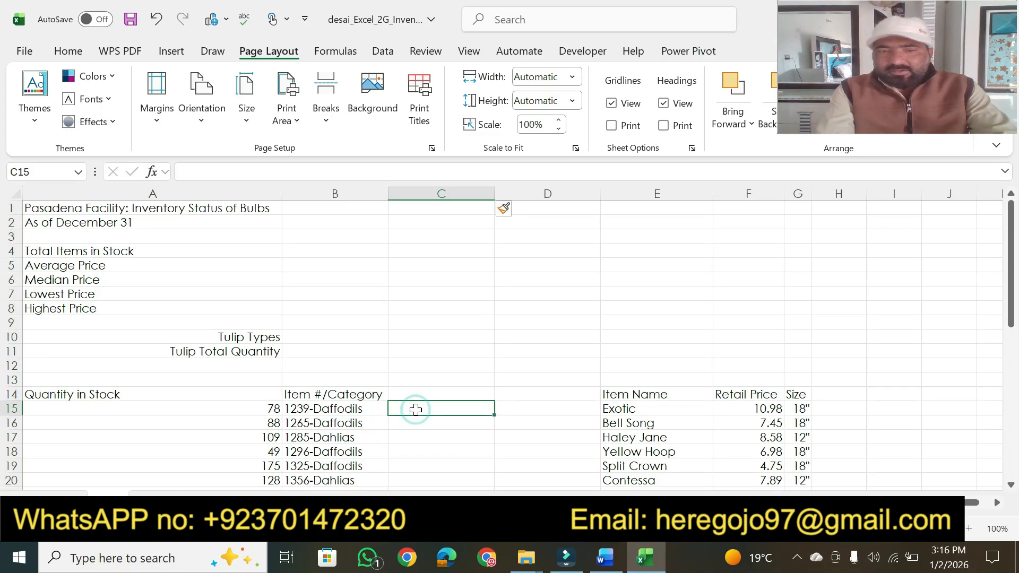
{"action": "left_click", "coordinate": [604, 558]}
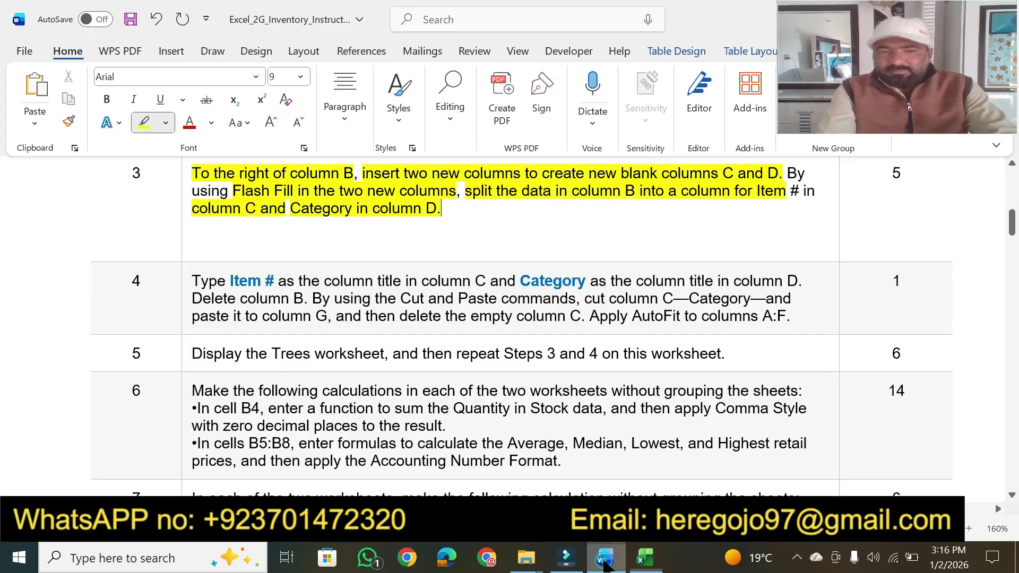
{"action": "left_click", "coordinate": [605, 563]}
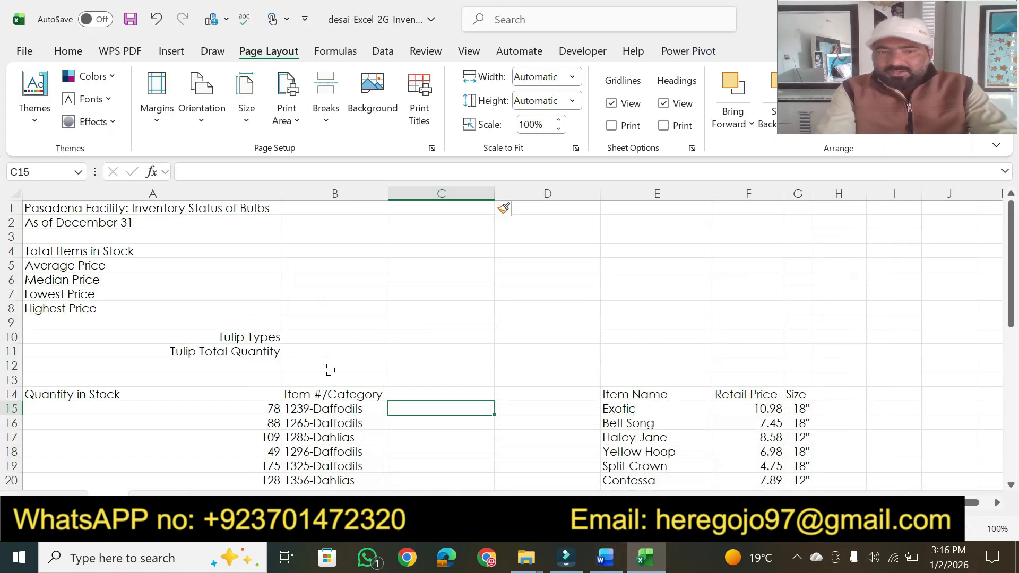
{"action": "type", "text": "1239"}
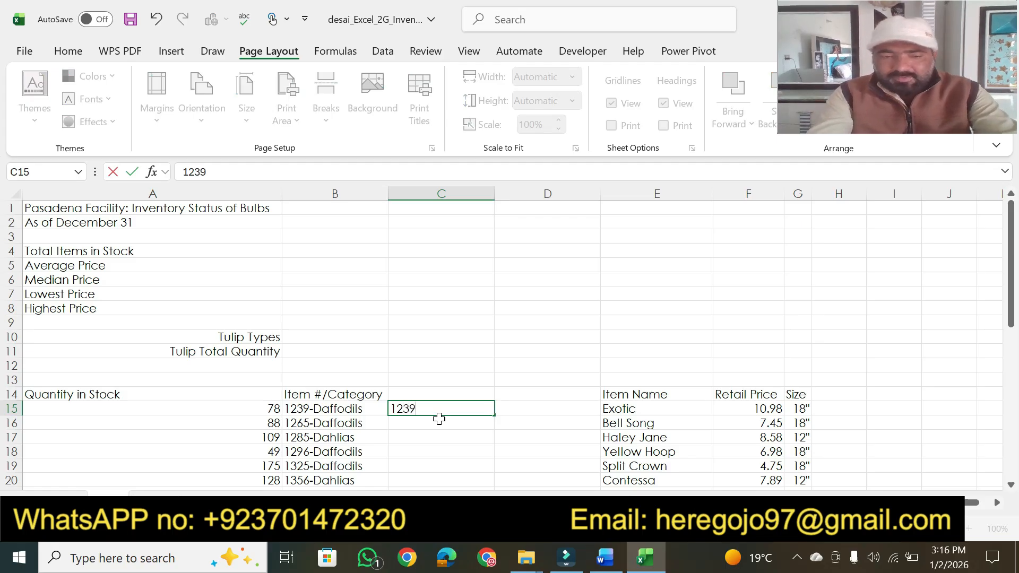
{"action": "key", "text": "Tab"}
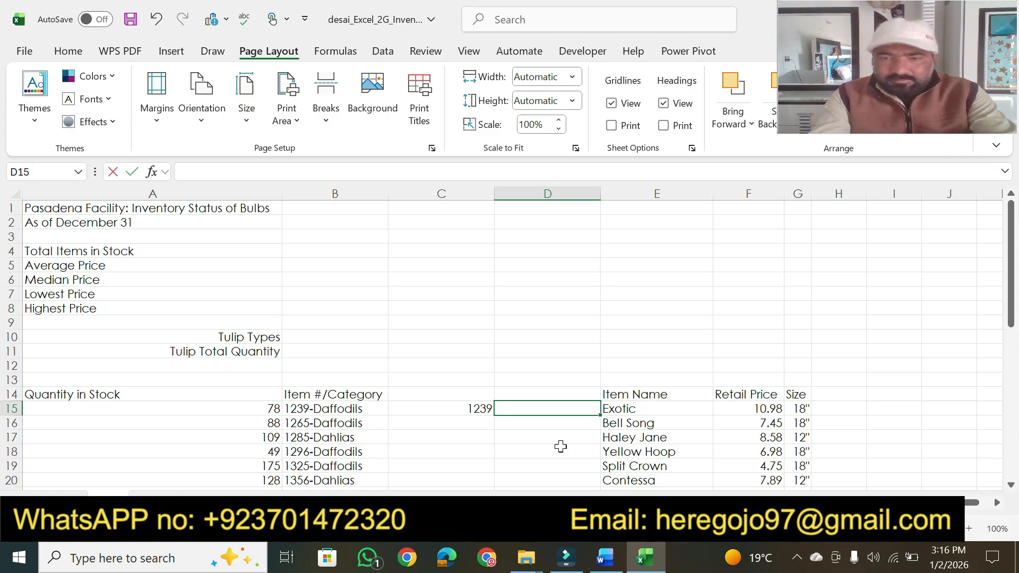
{"action": "type", "text": "Daffodils"}
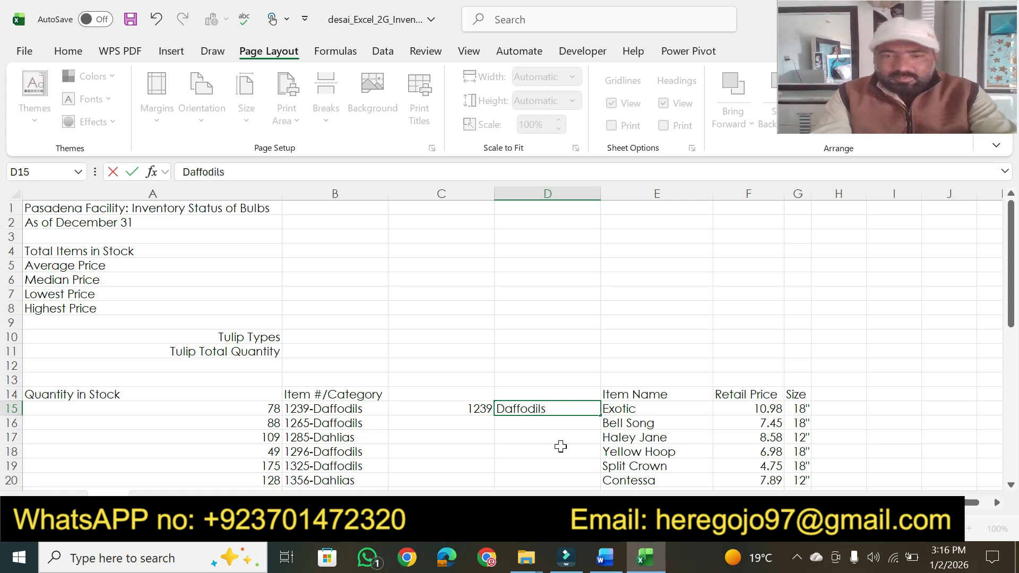
{"action": "key", "text": "Return"}
Step: Recheck step 3 in Word, return to Excel and try to apply Flash Fill to C15:D42
{"action": "left_click", "coordinate": [605, 557]}
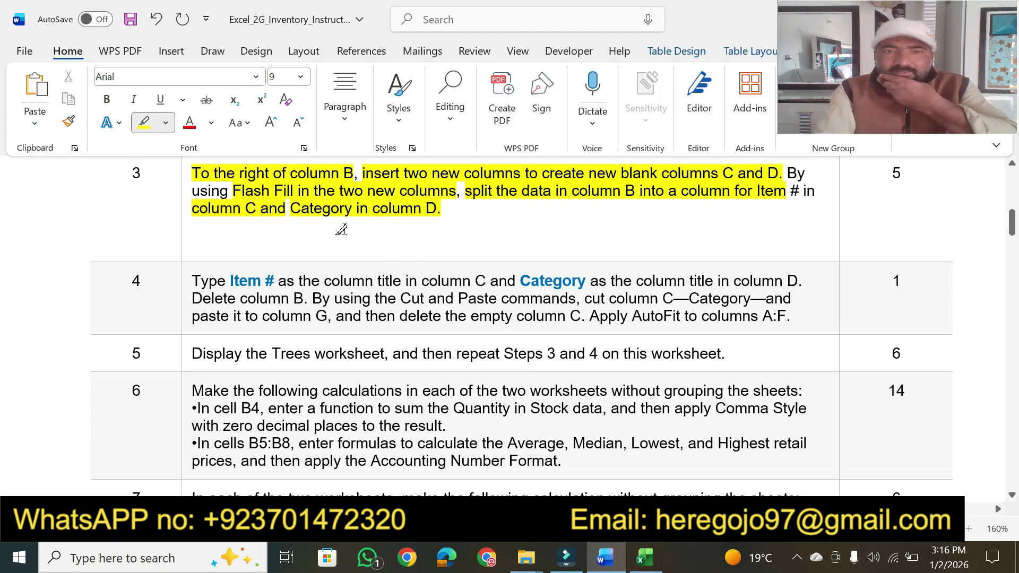
{"action": "left_click", "coordinate": [645, 557]}
{"action": "left_click_drag", "start_coordinate": [436, 406], "coordinate": [519, 494]}
{"action": "left_click_drag", "start_coordinate": [517, 448], "coordinate": [521, 434]}
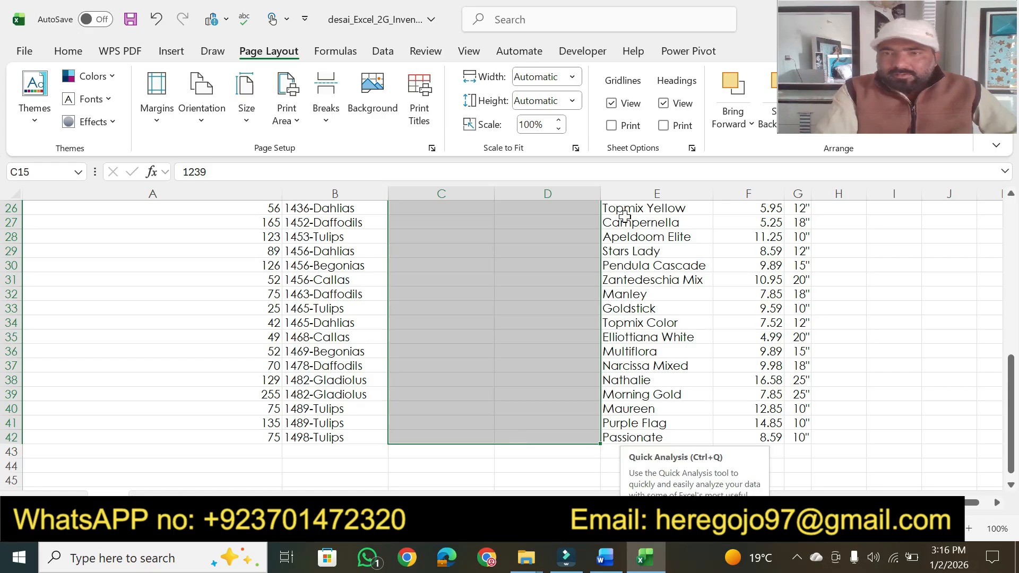
{"action": "left_click", "coordinate": [69, 52]}
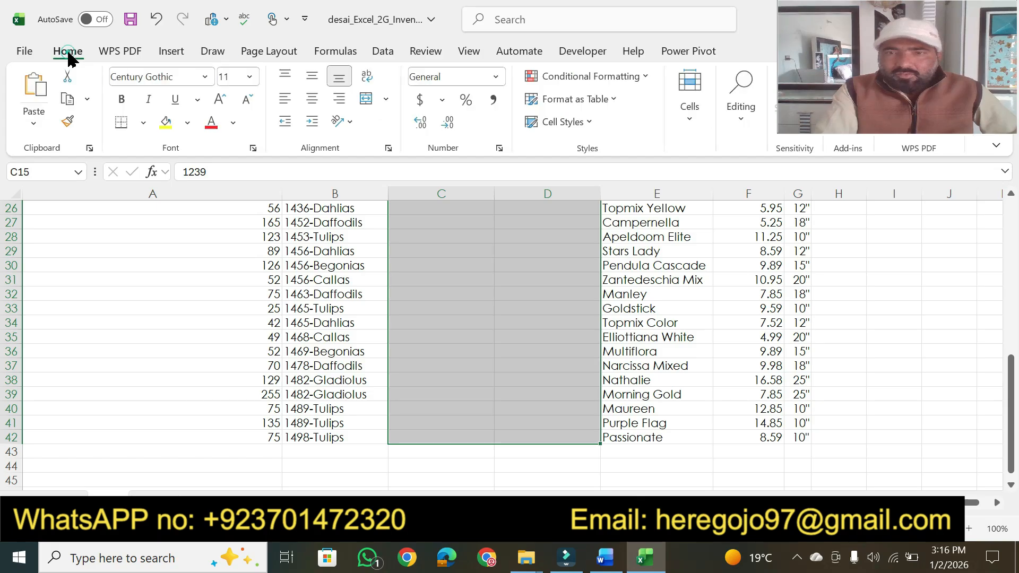
{"action": "left_click", "coordinate": [740, 111]}
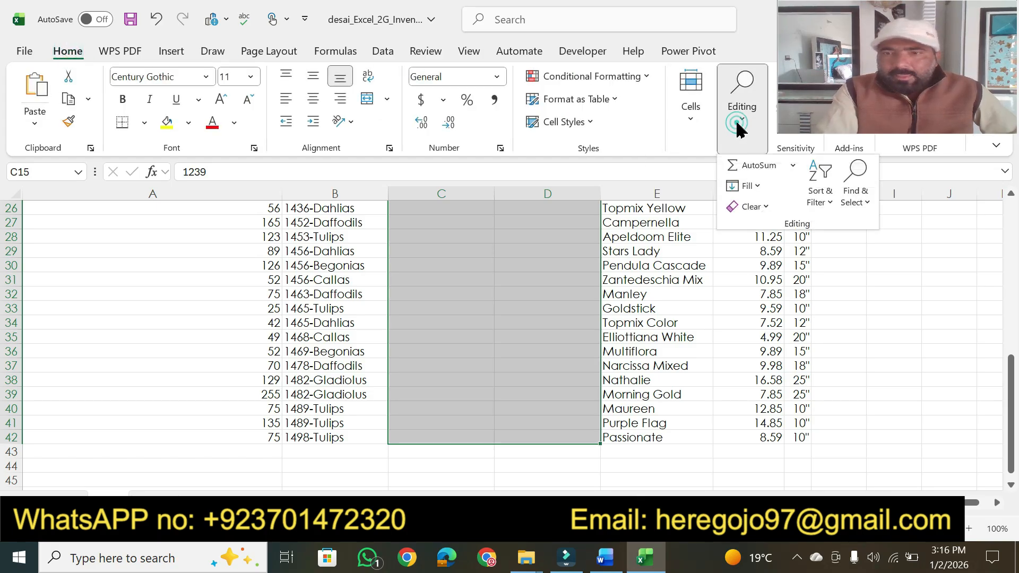
{"action": "left_click", "coordinate": [757, 186]}
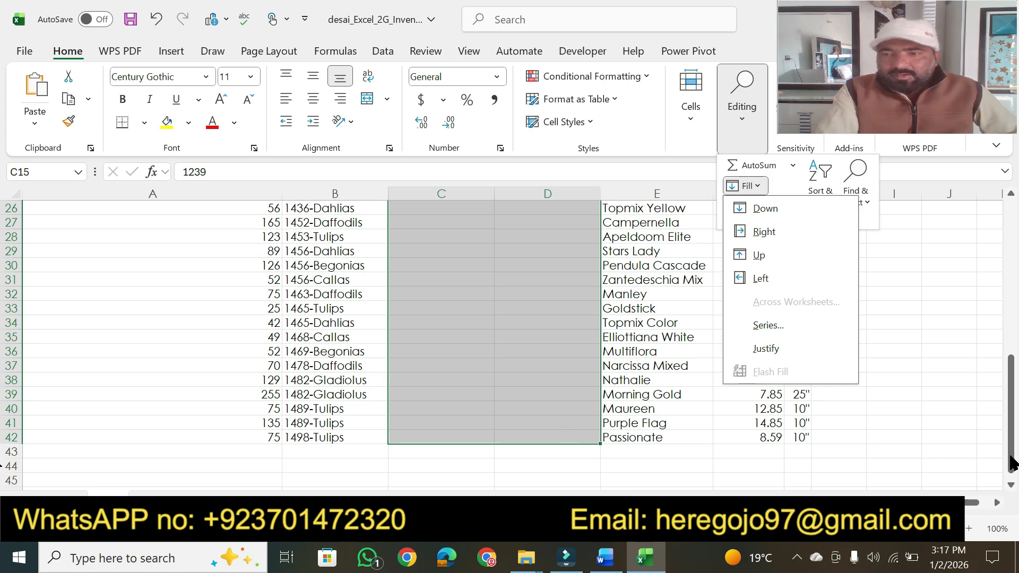
Step: Try to apply Flash Fill from the two sample cells C15:D15, checking the Fill and Quick Analysis options
{"action": "left_click_drag", "start_coordinate": [1011, 456], "coordinate": [1011, 366]}
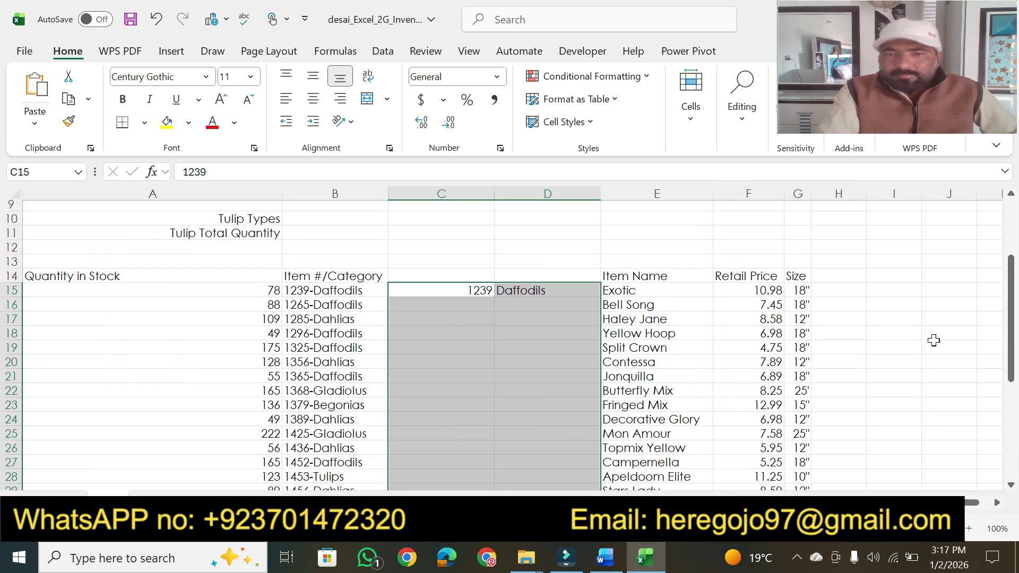
{"action": "left_click", "coordinate": [575, 292]}
{"action": "left_click_drag", "start_coordinate": [440, 289], "coordinate": [560, 292]}
{"action": "left_click", "coordinate": [612, 313]}
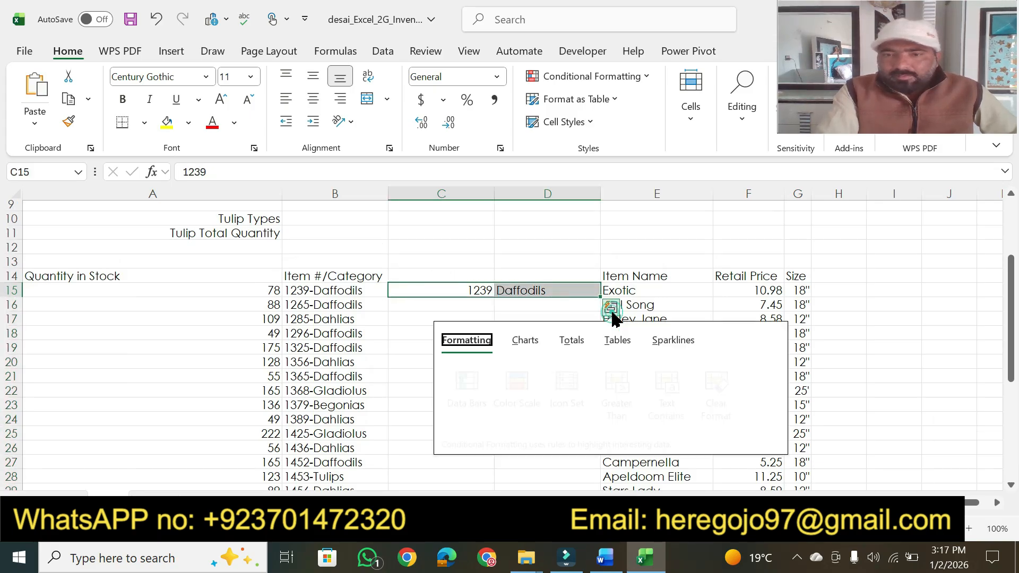
{"action": "left_click", "coordinate": [612, 312]}
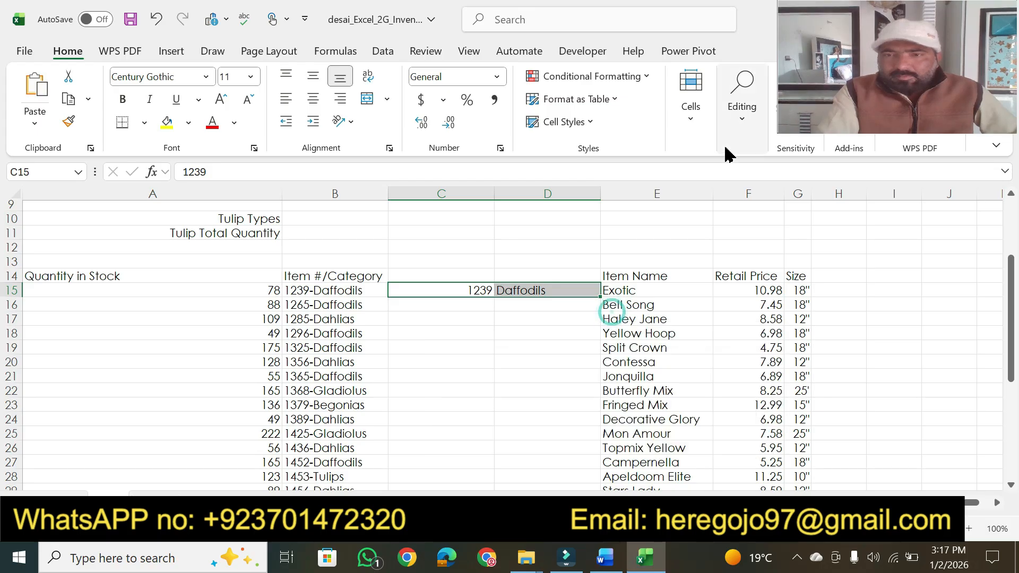
{"action": "left_click", "coordinate": [737, 134]}
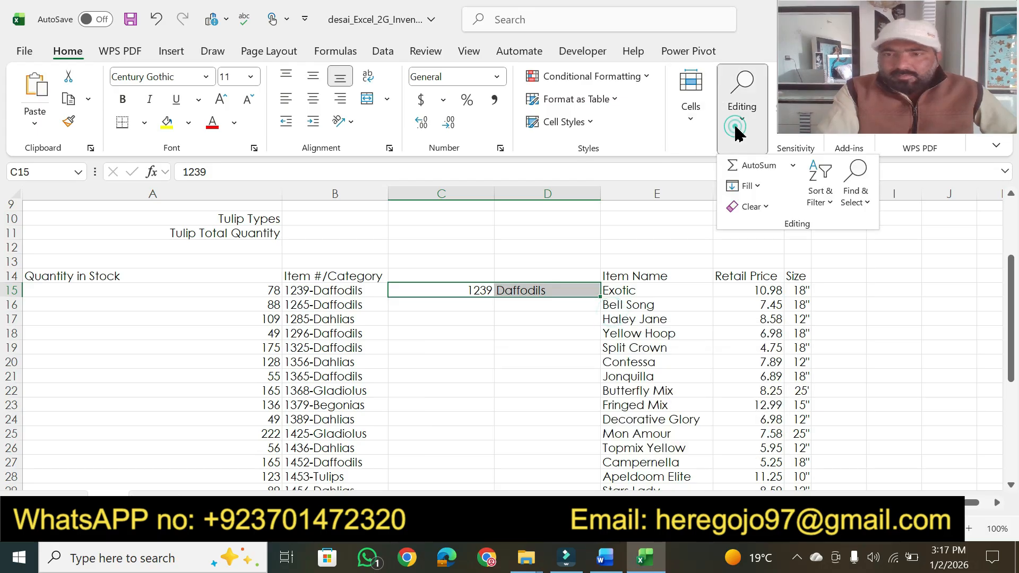
{"action": "left_click", "coordinate": [758, 186]}
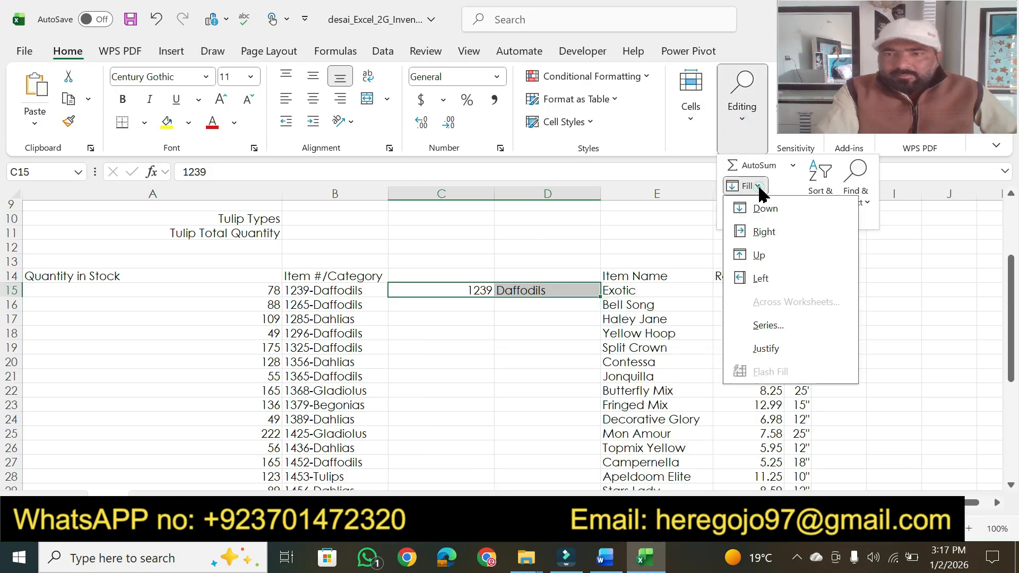
{"action": "left_click", "coordinate": [568, 291]}
{"action": "left_click", "coordinate": [614, 306]}
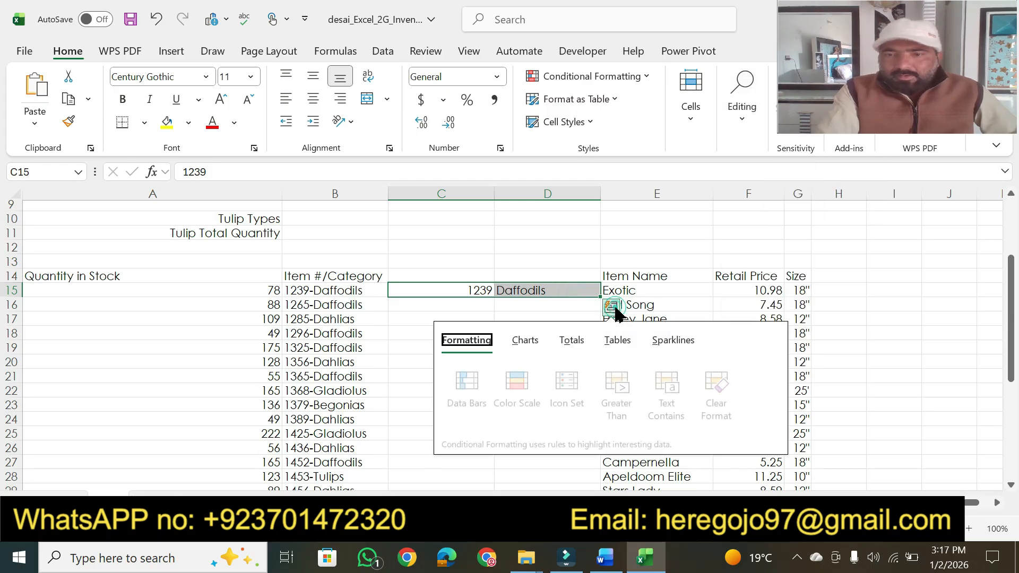
{"action": "left_click", "coordinate": [898, 340]}
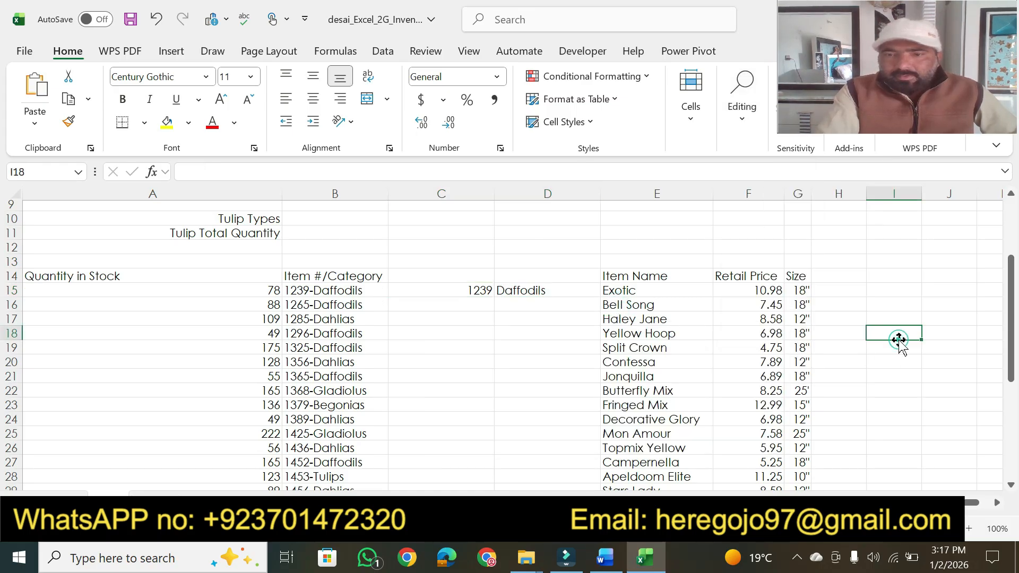
Step: Try to fill the item number in C15 down column C, and undo the fill
{"action": "left_click", "coordinate": [456, 291]}
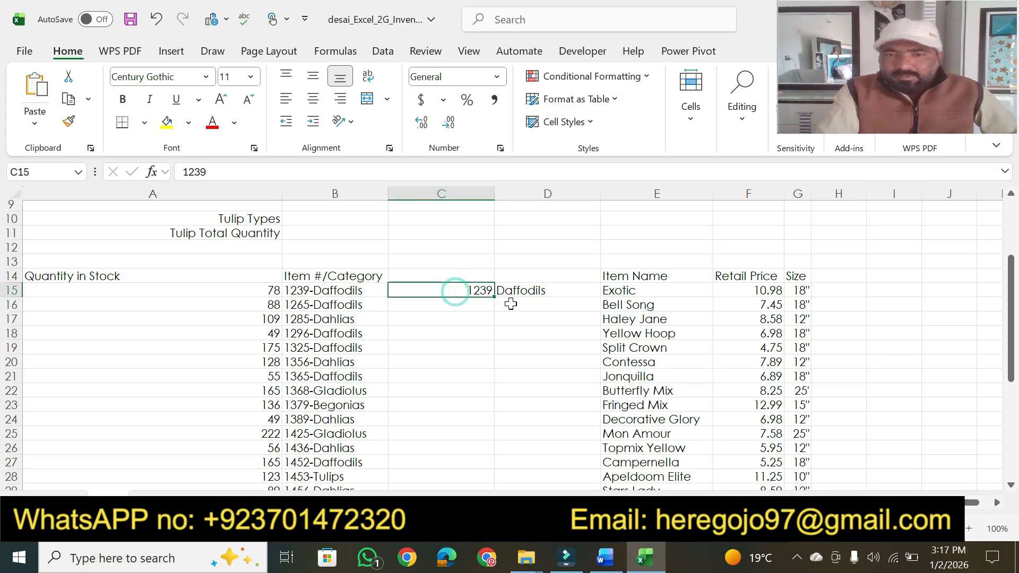
{"action": "double_click", "coordinate": [494, 298]}
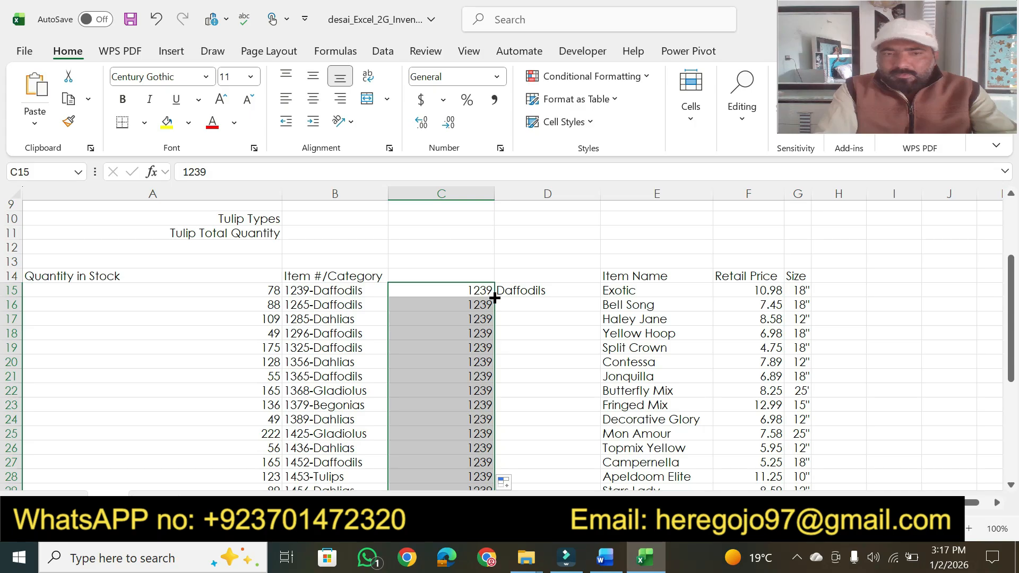
{"action": "key", "text": "ctrl+z"}
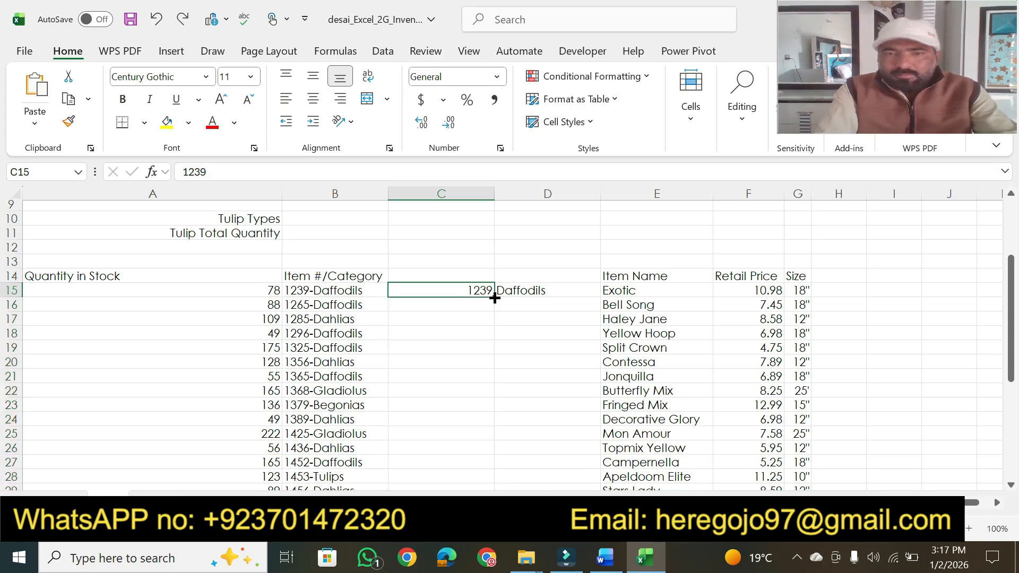
{"action": "left_click", "coordinate": [511, 296]}
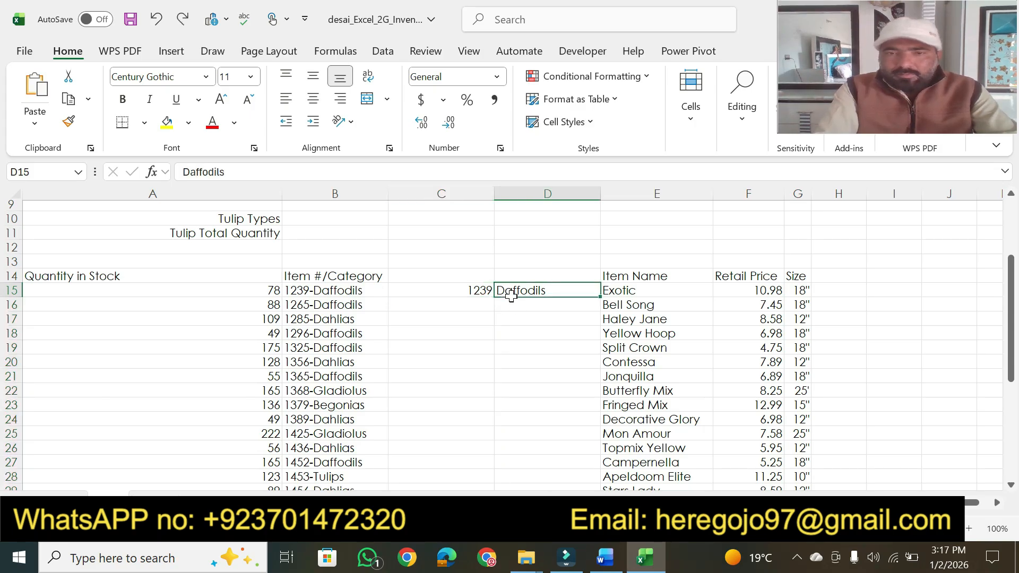
{"action": "left_click", "coordinate": [477, 289]}
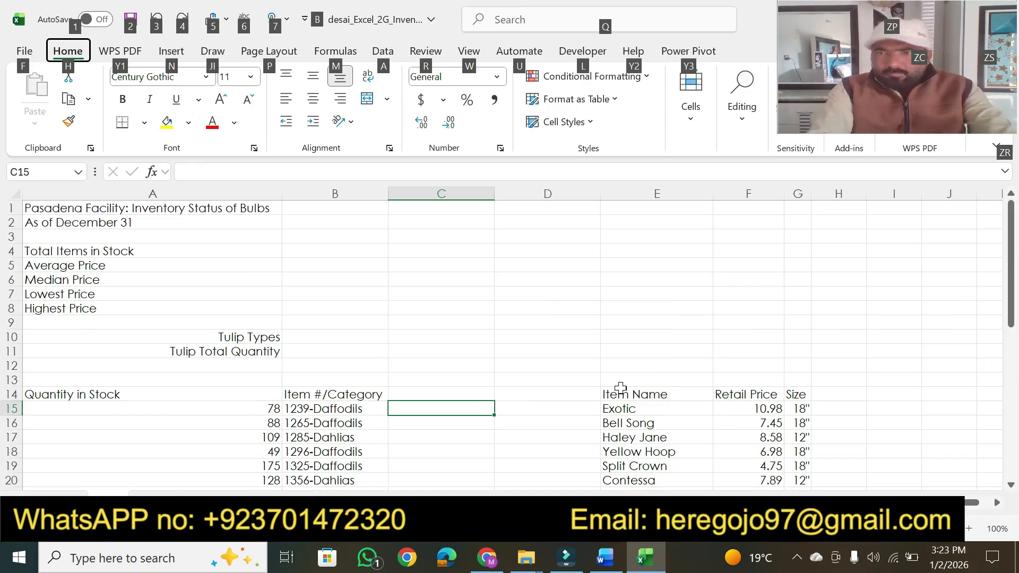
Step: Copy the text "Item #" from the combined header in B14 into C14 as the column title
{"action": "left_click", "coordinate": [436, 392]}
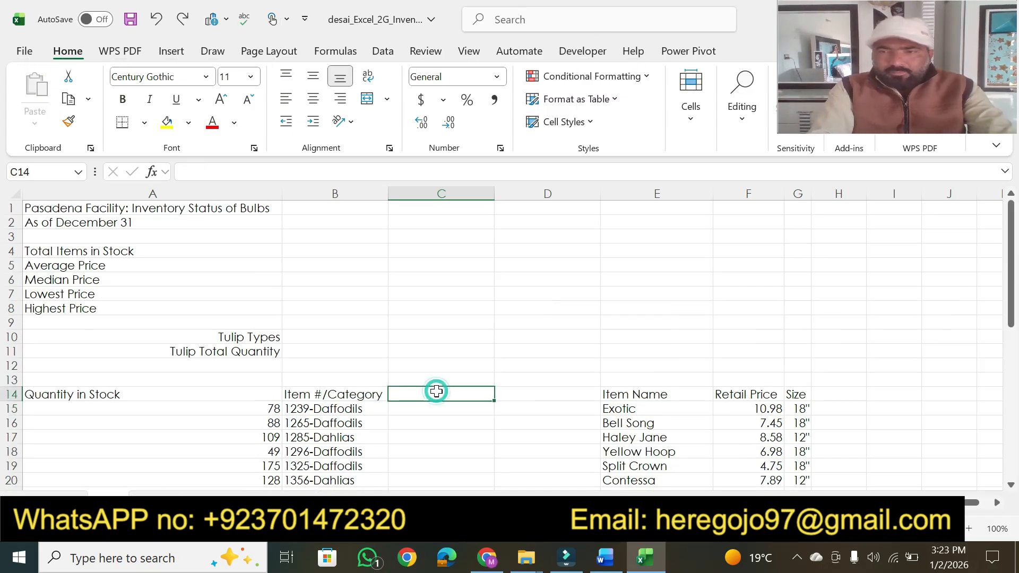
{"action": "left_click", "coordinate": [305, 395]}
{"action": "left_click_drag", "start_coordinate": [211, 171], "coordinate": [184, 170]}
{"action": "key", "text": "ctrl+c"}
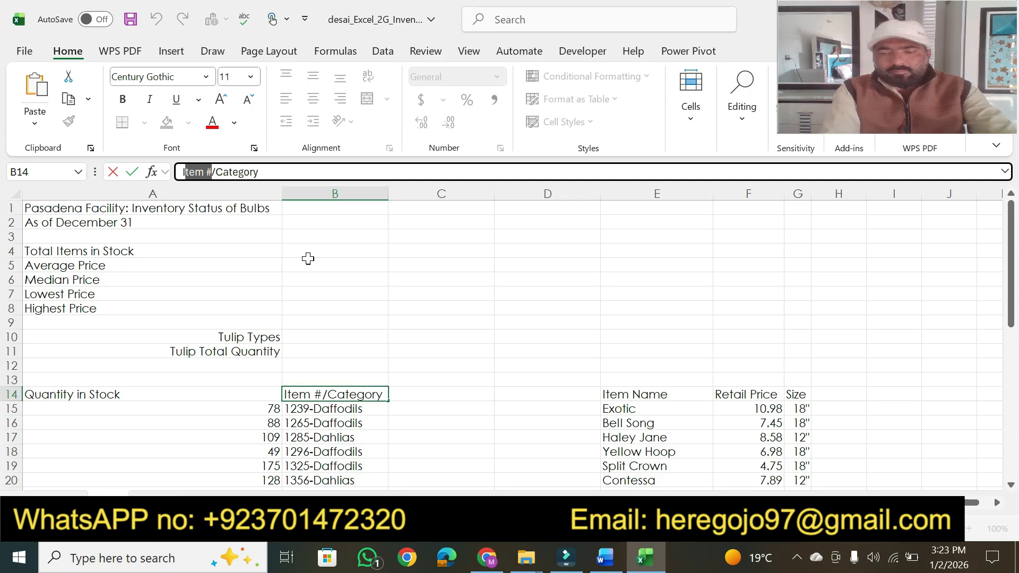
{"action": "left_click", "coordinate": [416, 391]}
{"action": "key", "text": "ctrl+v"}
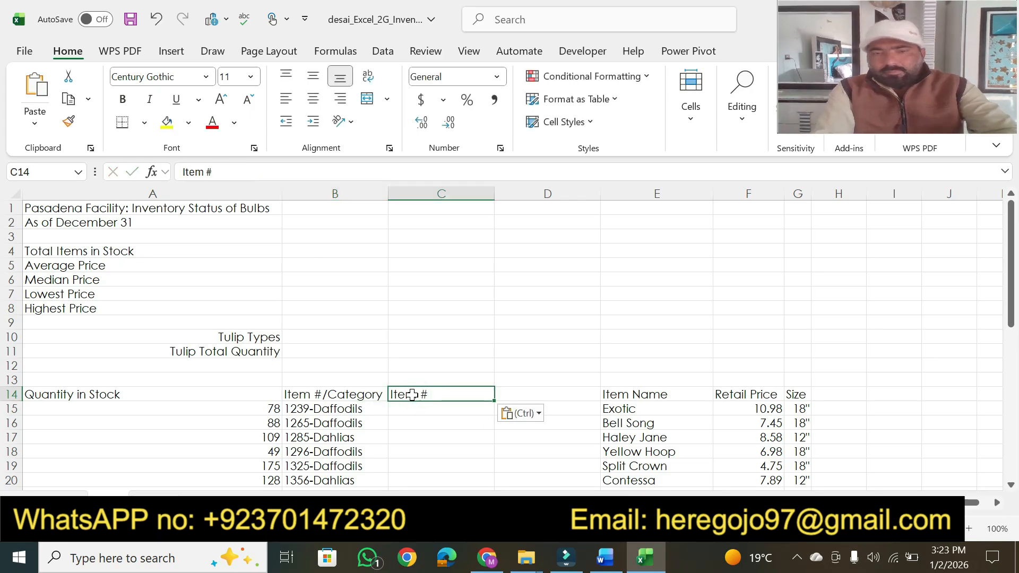
Step: Copy the word "Category" from the B14 header into D14 as the column title
{"action": "left_click", "coordinate": [350, 391]}
{"action": "left_click", "coordinate": [227, 172]}
{"action": "left_click_drag", "start_coordinate": [227, 171], "coordinate": [258, 172]}
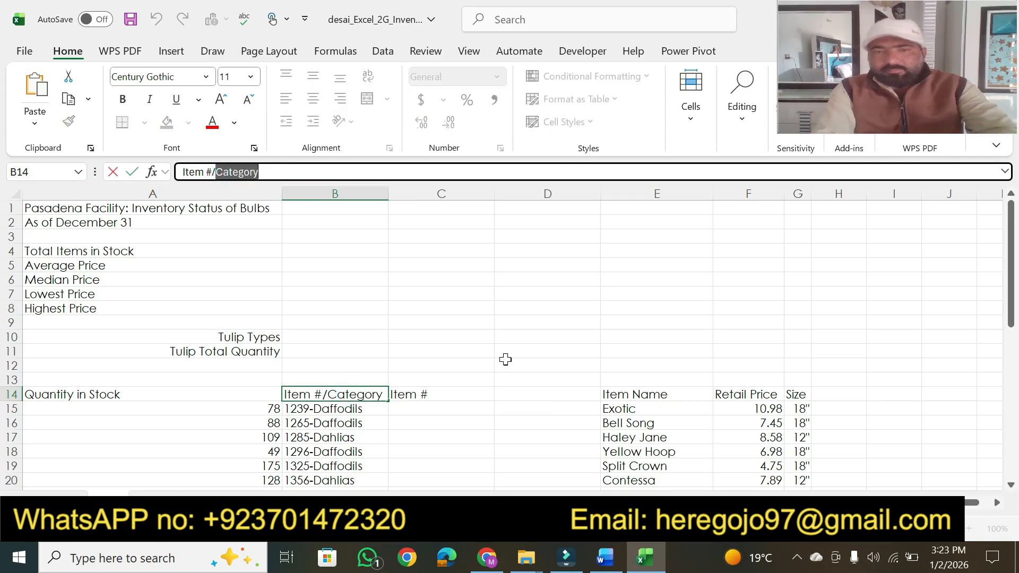
{"action": "key", "text": "ctrl+c"}
{"action": "left_click", "coordinate": [505, 394]}
{"action": "key", "text": "ctrl+v"}
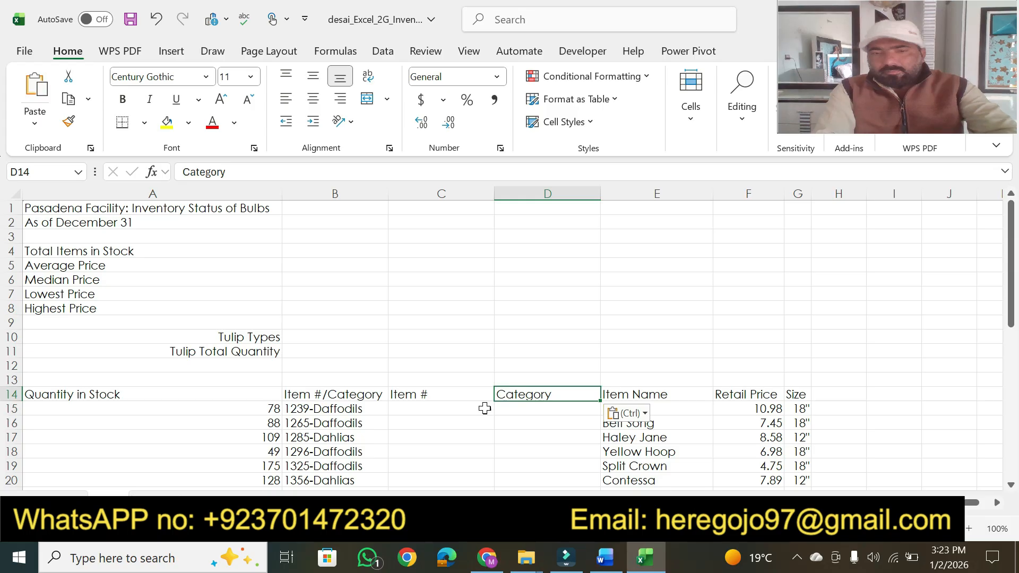
Step: Enter 1239 in C15 and Flash Fill the item numbers down column C to row 42
{"action": "left_click", "coordinate": [438, 409]}
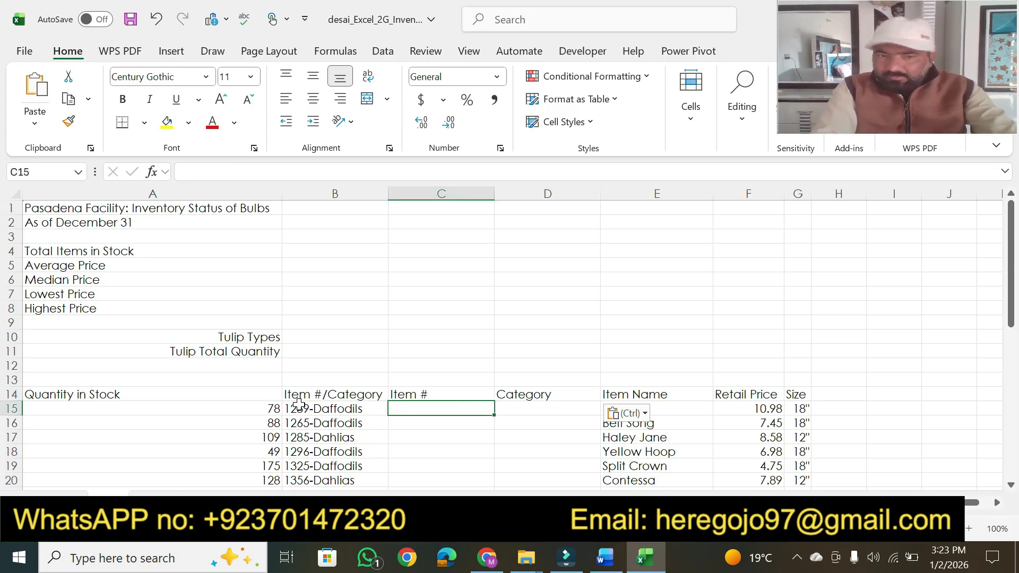
{"action": "type", "text": "12"}
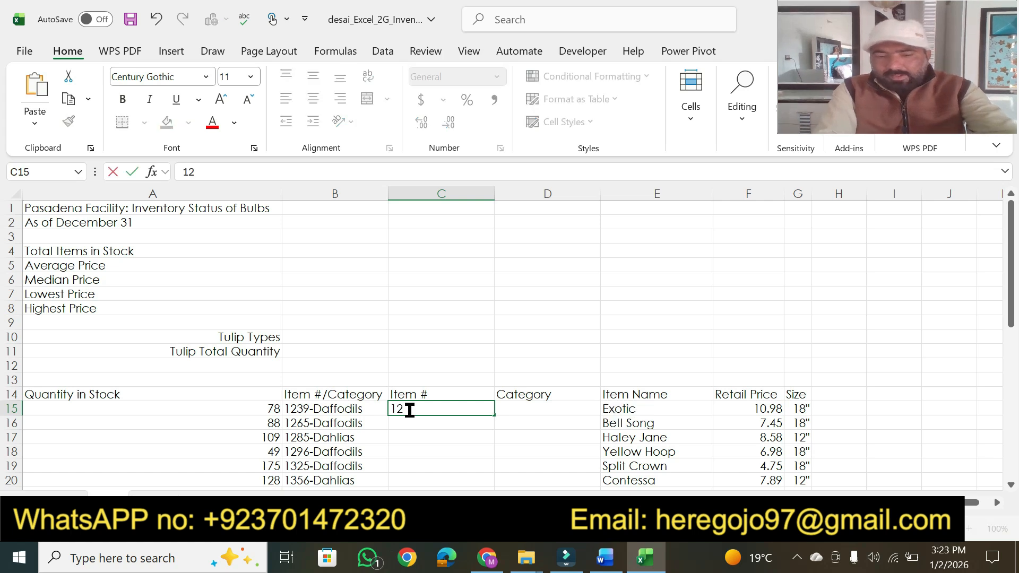
{"action": "type", "text": "39"}
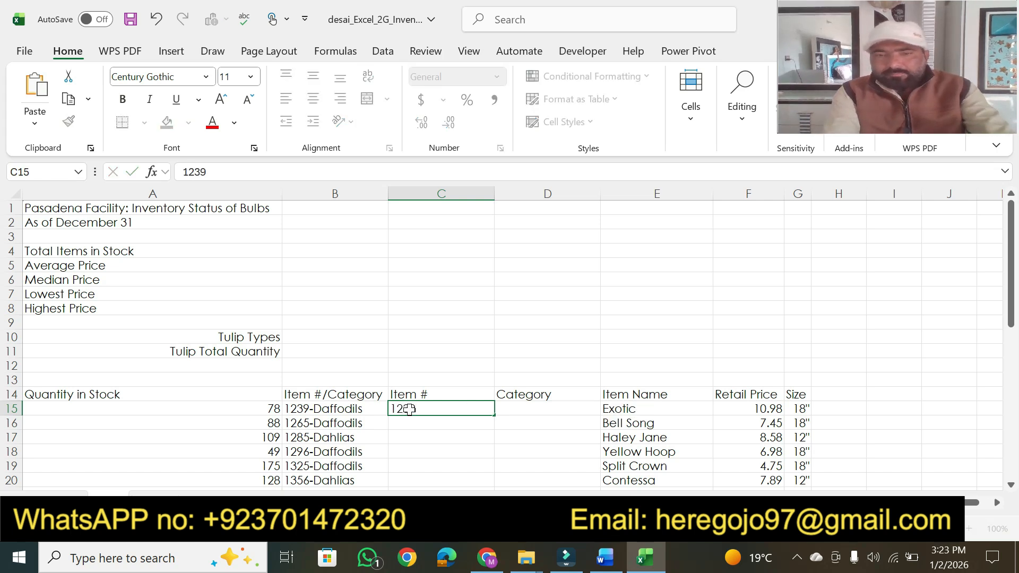
{"action": "key", "text": "ctrl+Return"}
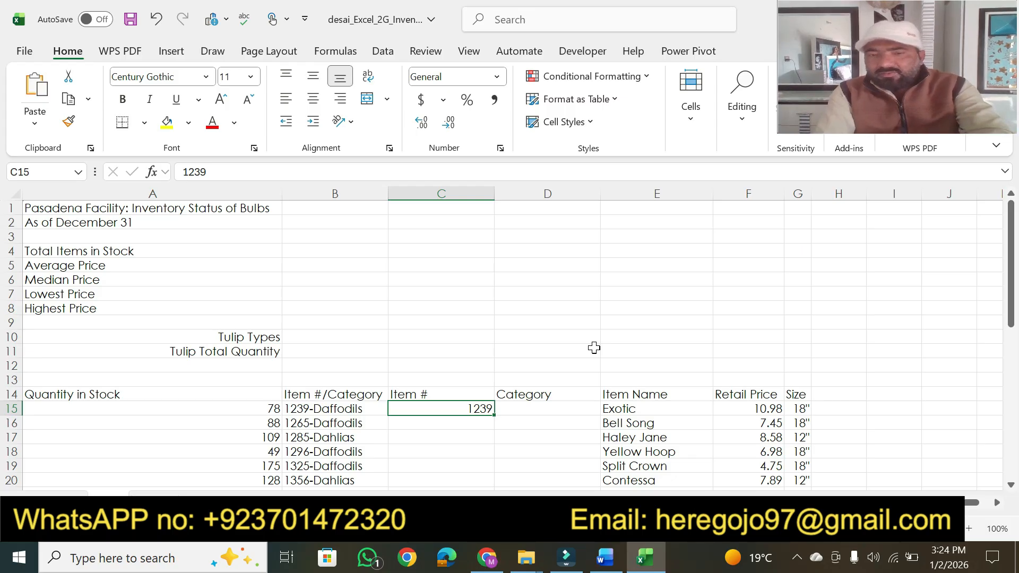
{"action": "left_click", "coordinate": [554, 419]}
{"action": "left_click", "coordinate": [467, 409]}
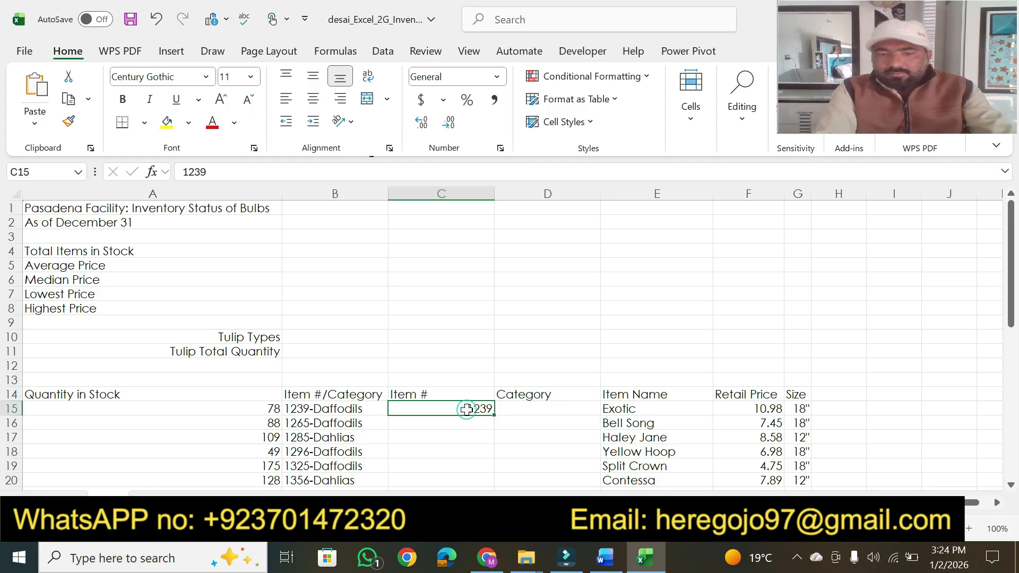
{"action": "key", "text": "ctrl+e"}
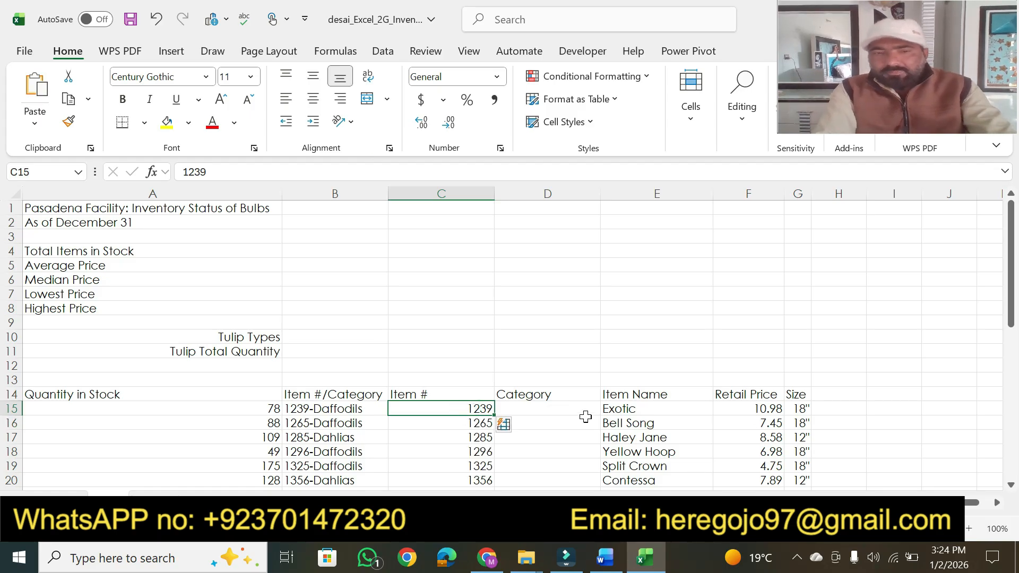
{"action": "left_click_drag", "start_coordinate": [1011, 273], "coordinate": [1002, 444]}
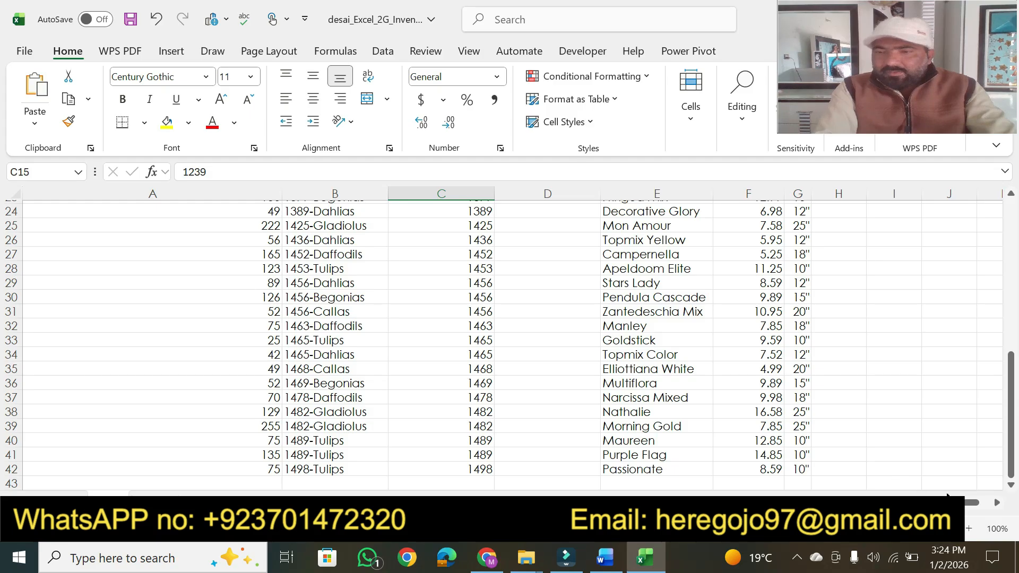
Step: Copy "Daffodils" from B15 into D15 and Flash Fill the categories down column D
{"action": "left_click_drag", "start_coordinate": [1010, 467], "coordinate": [1014, 377]}
{"action": "left_click", "coordinate": [530, 283]}
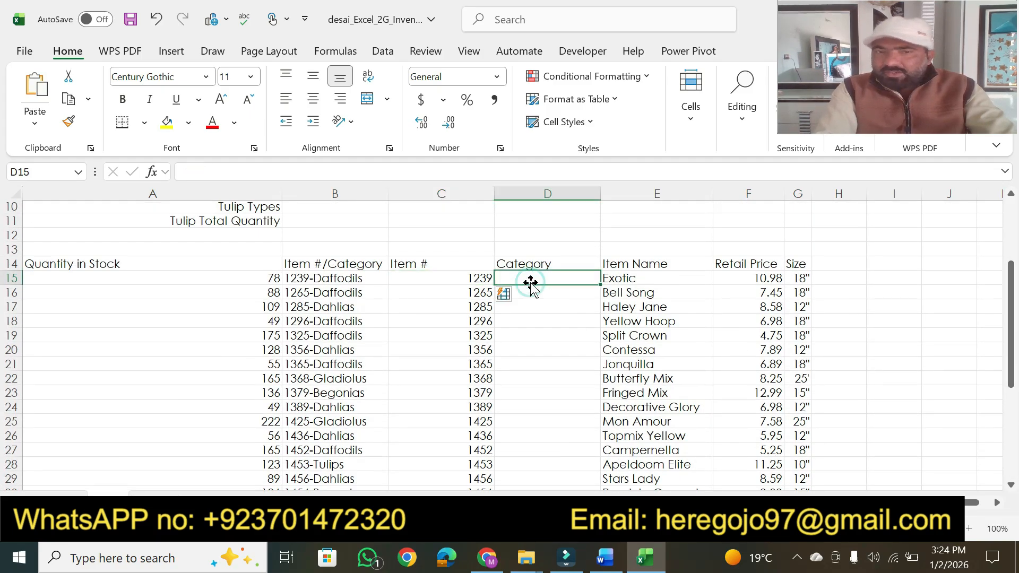
{"action": "left_click", "coordinate": [341, 278]}
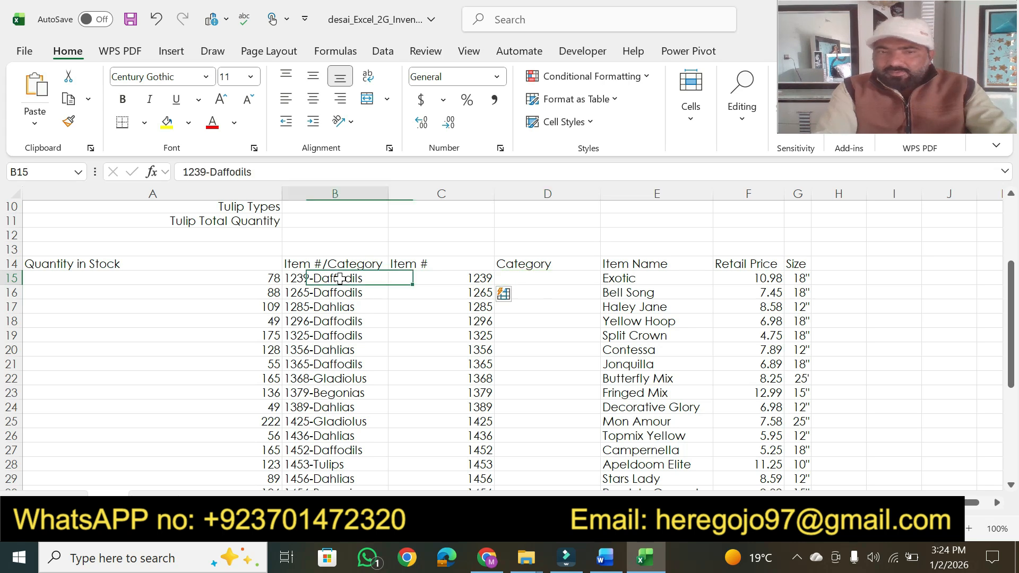
{"action": "left_click_drag", "start_coordinate": [211, 170], "coordinate": [265, 170]}
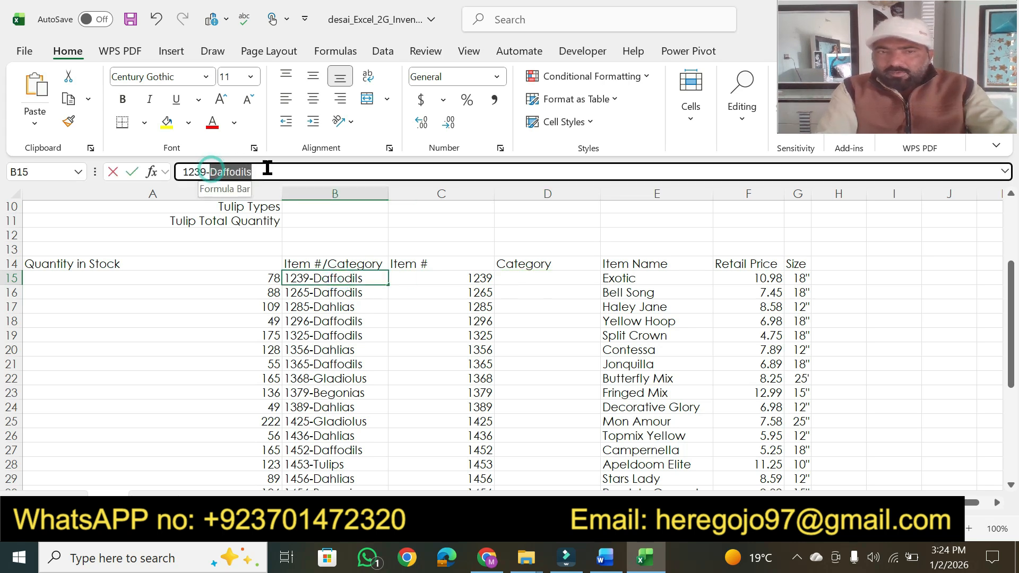
{"action": "left_click", "coordinate": [514, 278]}
{"action": "key", "text": "ctrl+v"}
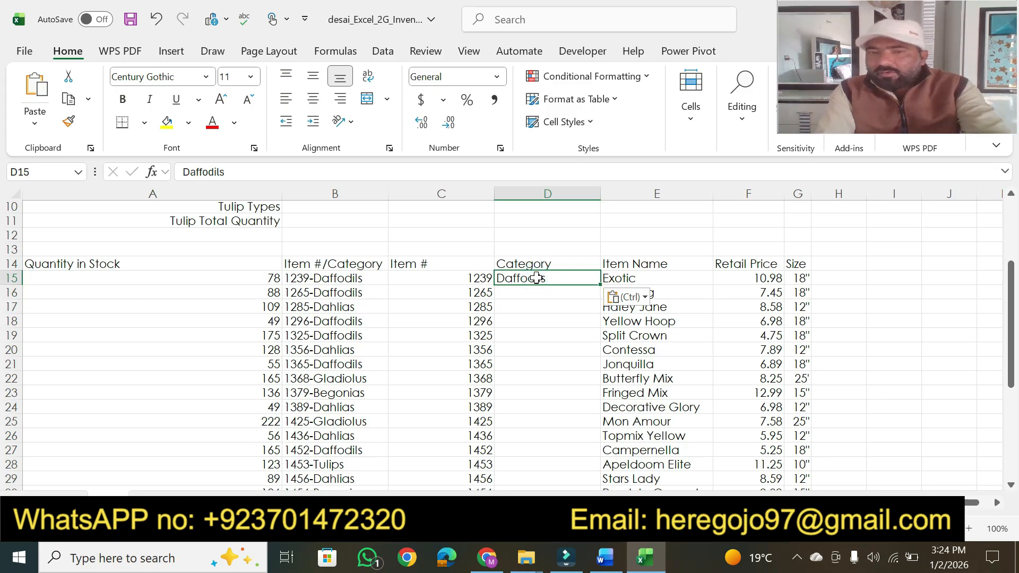
{"action": "key", "text": "ctrl+e"}
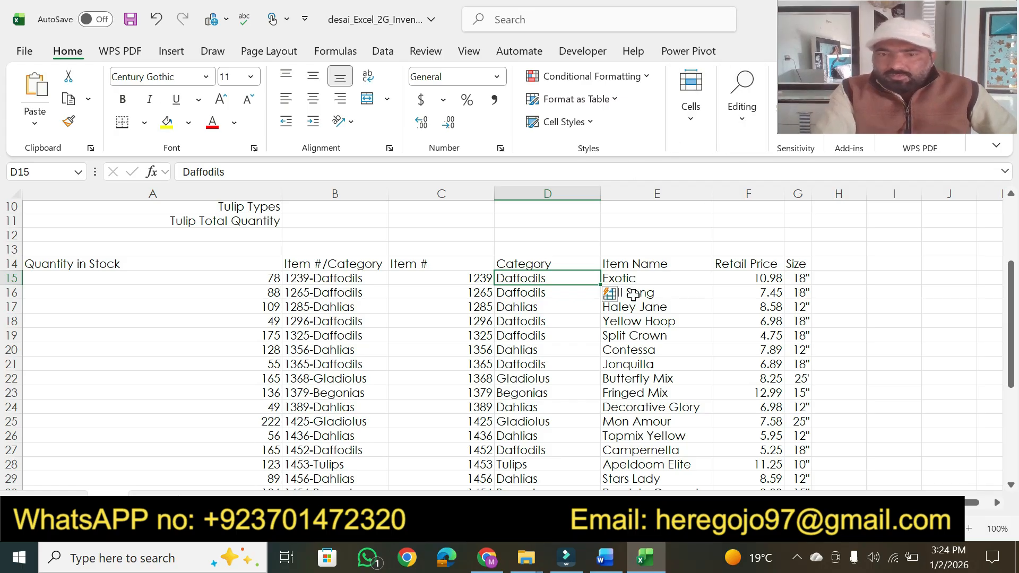
{"action": "left_click_drag", "start_coordinate": [1013, 337], "coordinate": [1001, 246]}
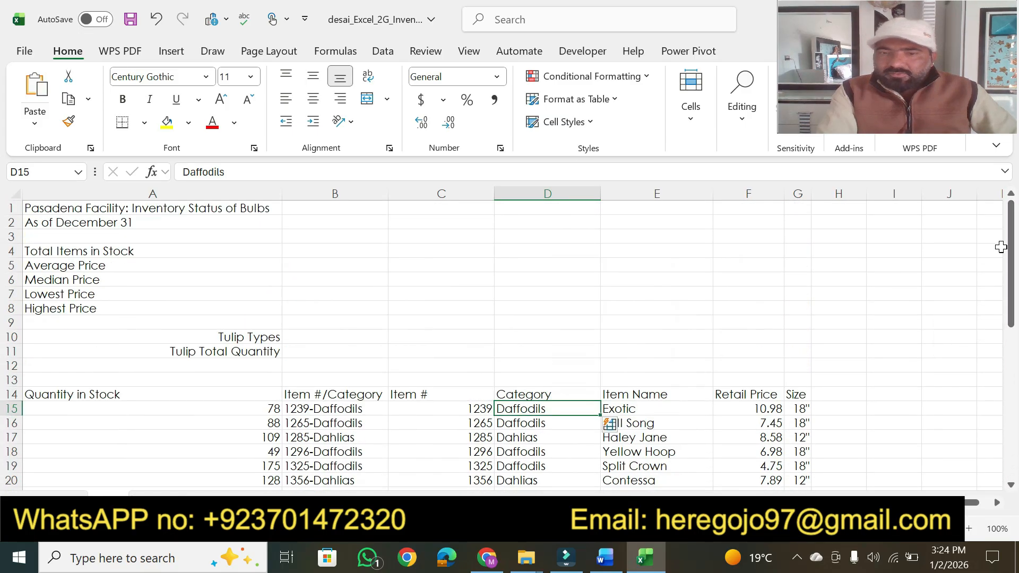
Step: Switch to Word, compare step 3 with the Excel sheet, and highlight the step's point value 5 in yellow
{"action": "left_click", "coordinate": [604, 560]}
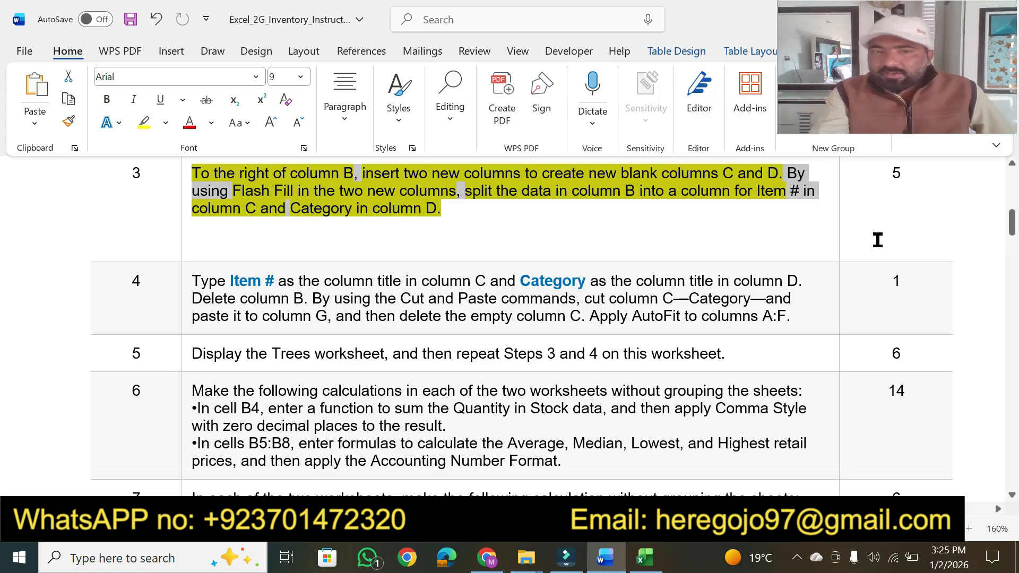
{"action": "left_click", "coordinate": [645, 557]}
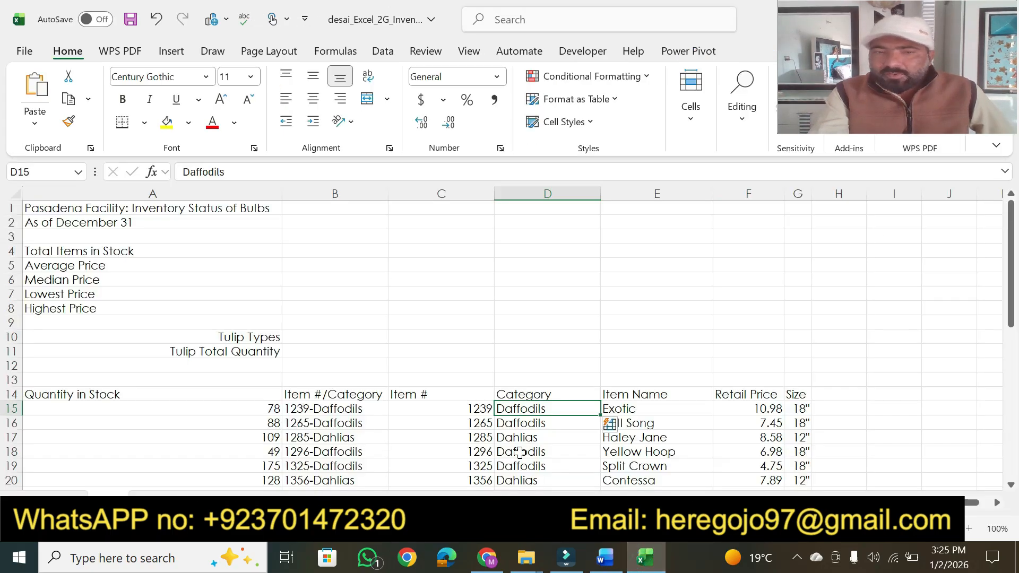
{"action": "left_click", "coordinate": [605, 557]}
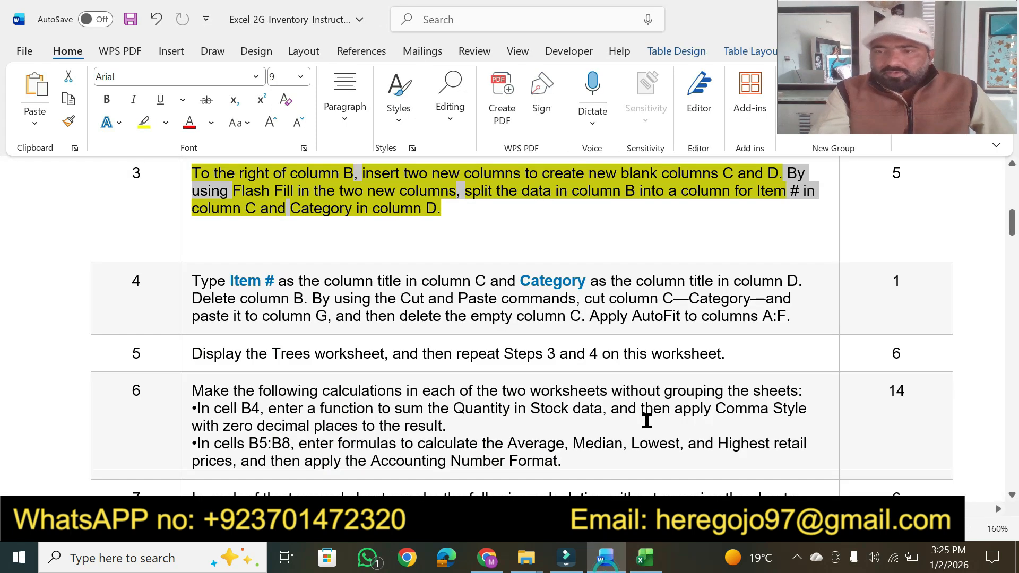
{"action": "left_click", "coordinate": [895, 173]}
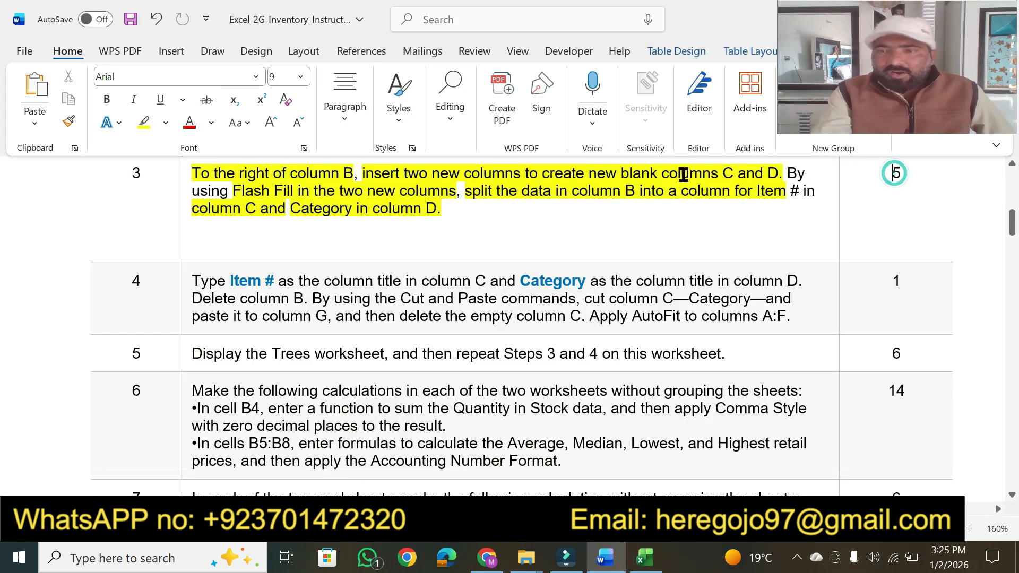
{"action": "left_click", "coordinate": [142, 124]}
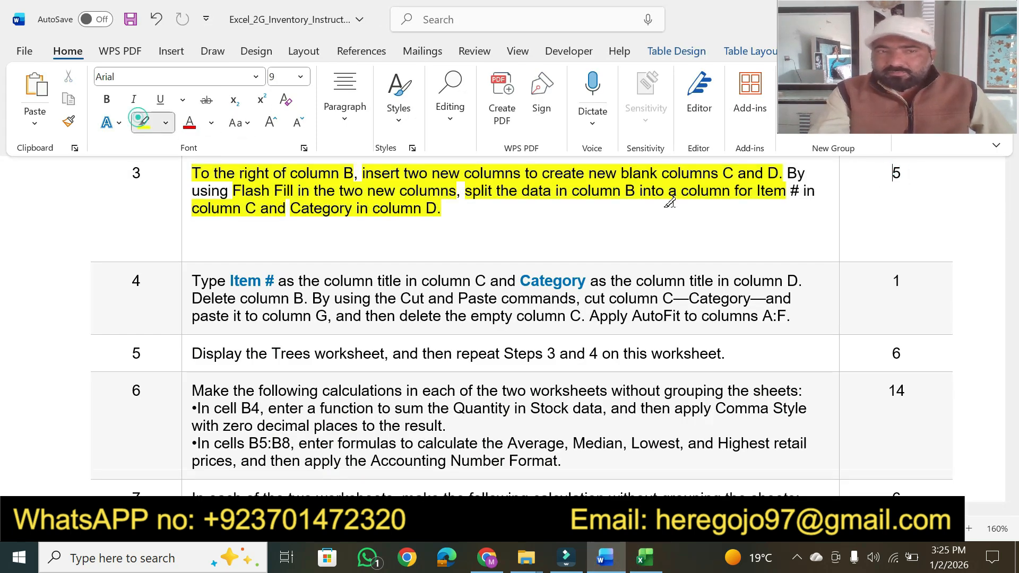
{"action": "left_click_drag", "start_coordinate": [890, 172], "coordinate": [901, 173]}
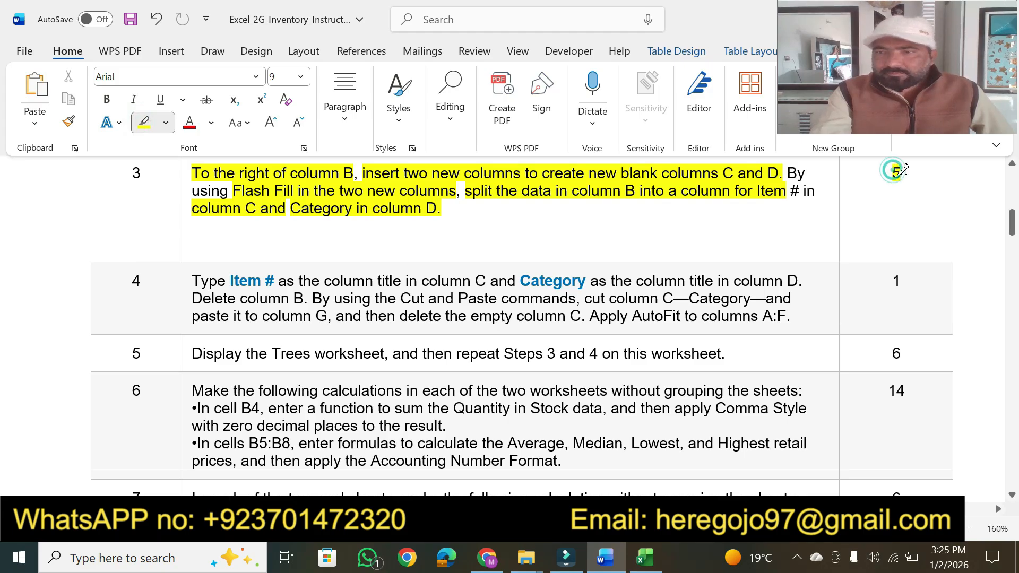
Step: Highlight step 4's column title instructions for Item # and Category in Word, and check C14 and D14 in Excel
{"action": "left_click", "coordinate": [1011, 496]}
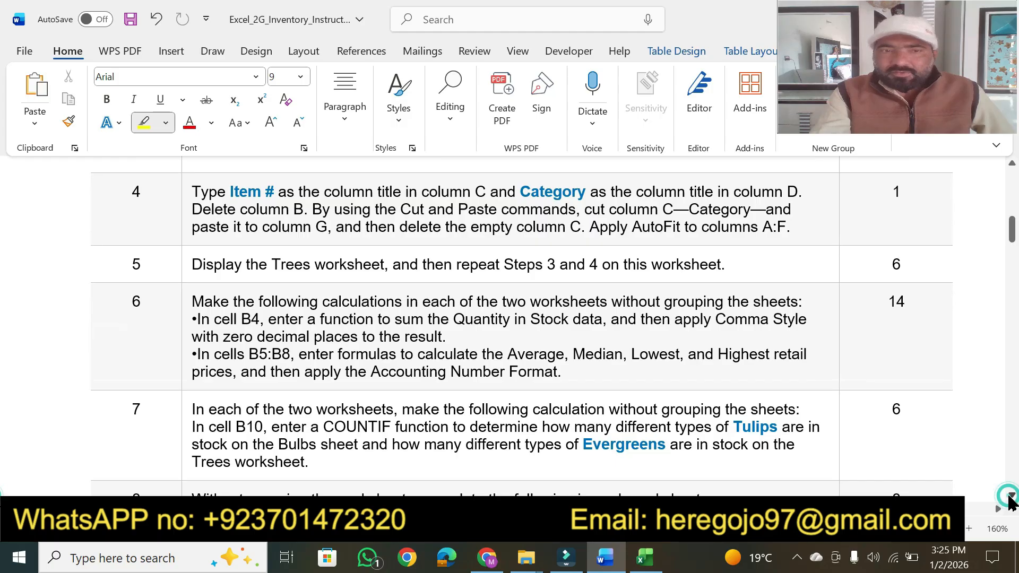
{"action": "left_click", "coordinate": [1011, 496]}
{"action": "left_click_drag", "start_coordinate": [192, 178], "coordinate": [798, 178]}
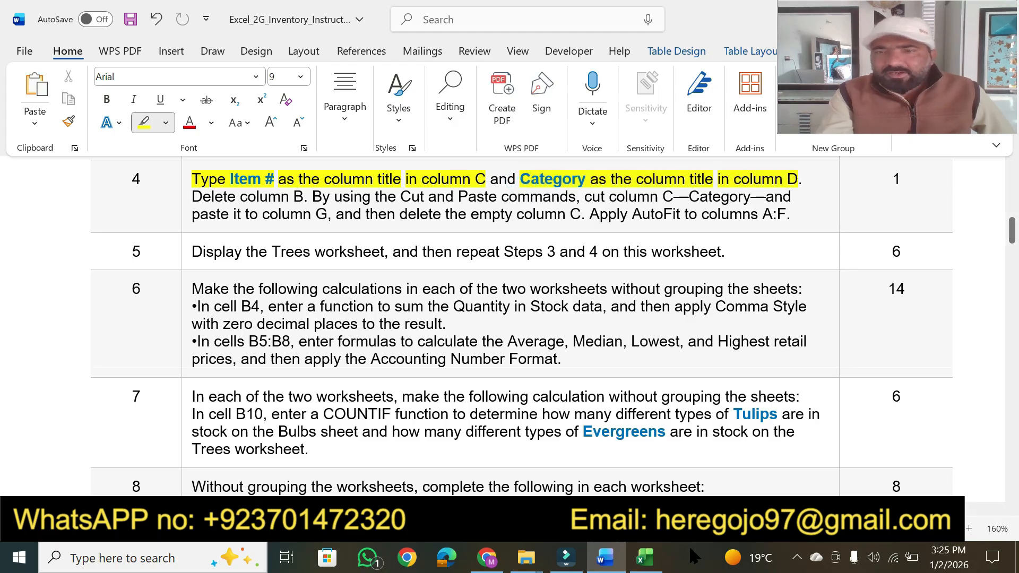
{"action": "left_click", "coordinate": [646, 564]}
{"action": "left_click", "coordinate": [414, 388]}
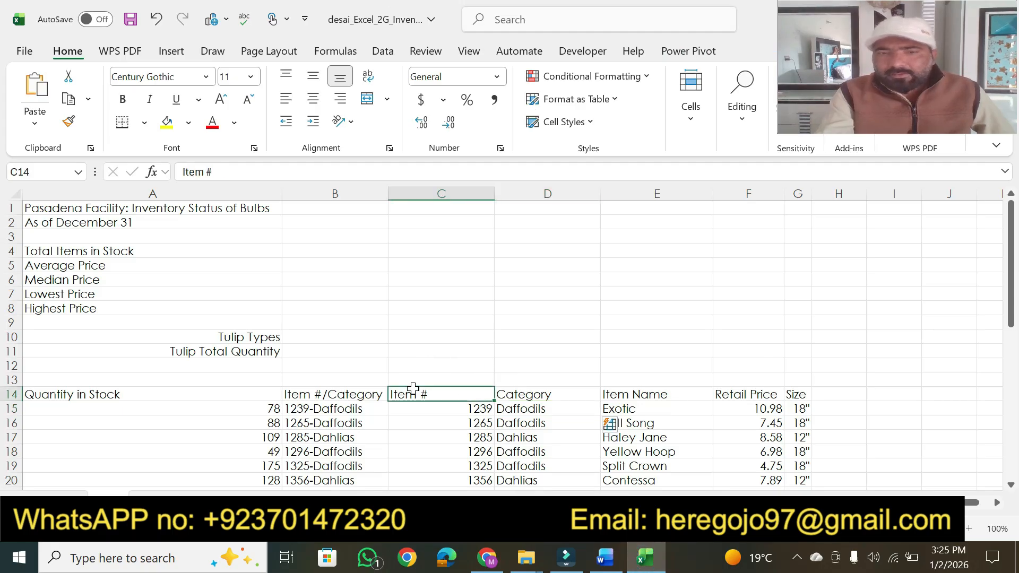
{"action": "left_click", "coordinate": [514, 391]}
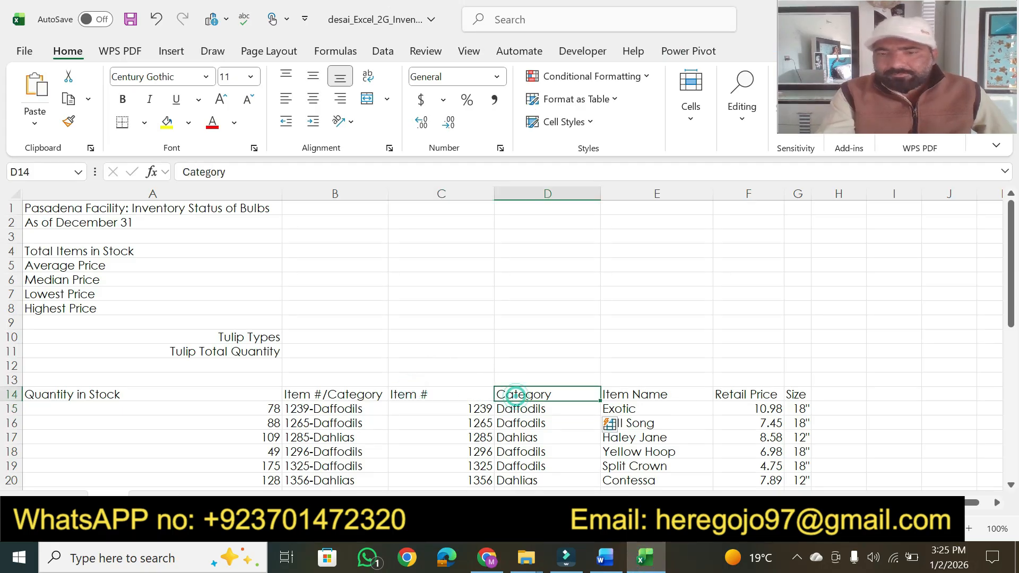
Step: Highlight "Delete column B." in step 4 in Word, and delete column B from the Bulbs sheet in Excel
{"action": "left_click", "coordinate": [605, 564]}
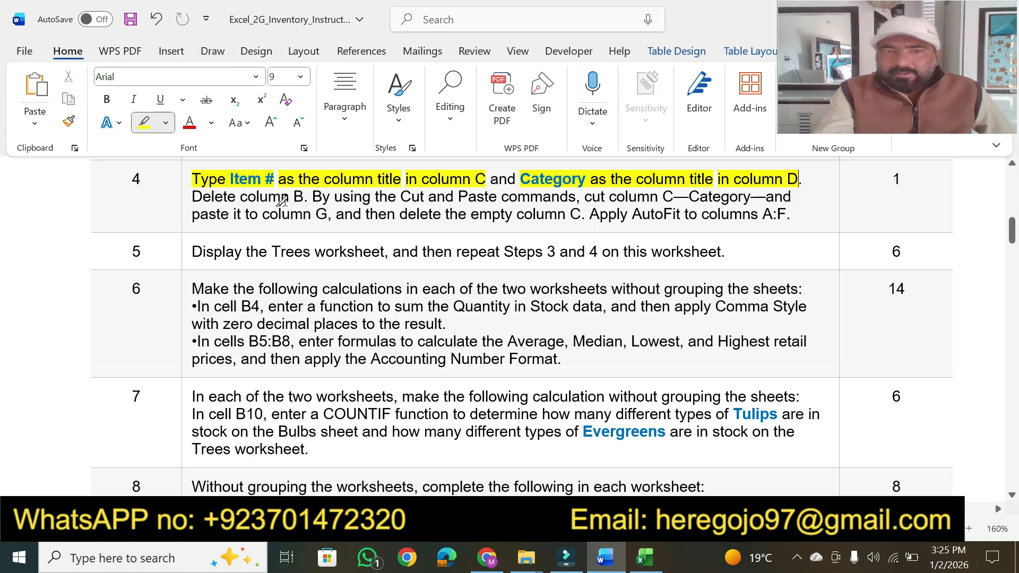
{"action": "left_click_drag", "start_coordinate": [191, 196], "coordinate": [308, 197]}
{"action": "left_click", "coordinate": [644, 557]}
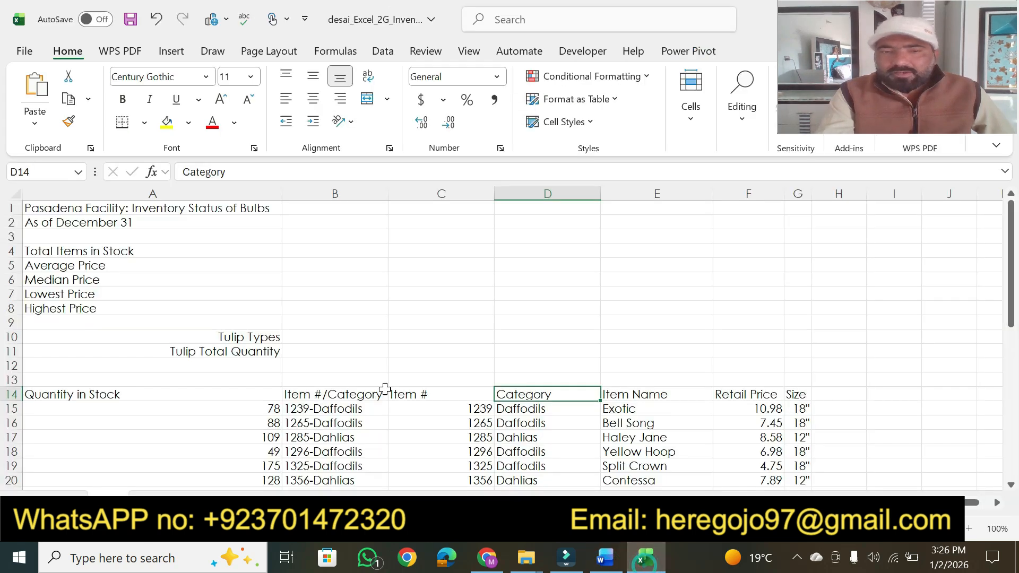
{"action": "left_click", "coordinate": [325, 193]}
{"action": "right_click", "coordinate": [325, 195]}
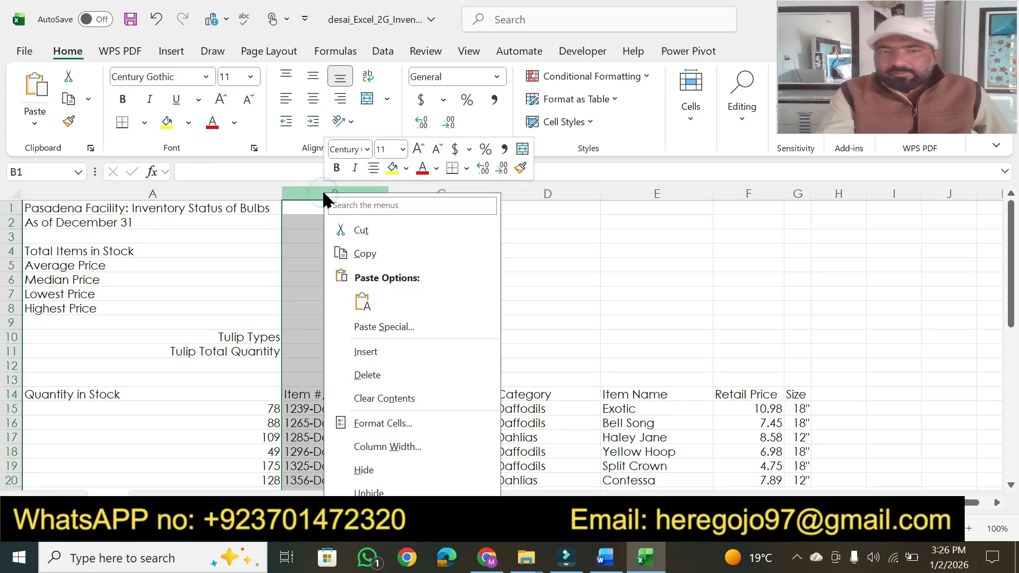
{"action": "key", "text": "ctrl+minus"}
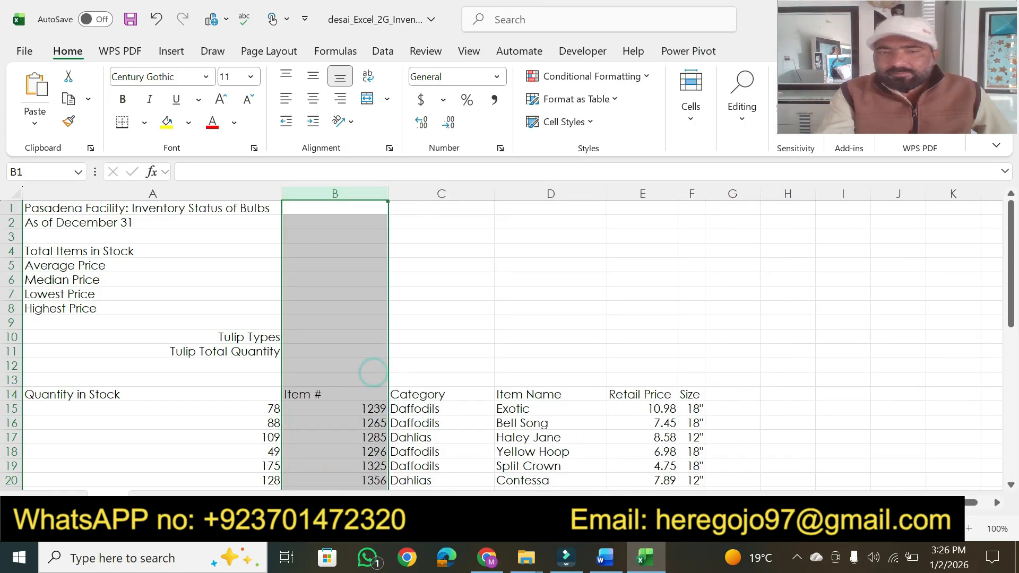
Step: Switch to Word and highlight the step 4 phrases about cutting column C—Category and pasting it to column G
{"action": "key", "text": "alt+Tab"}
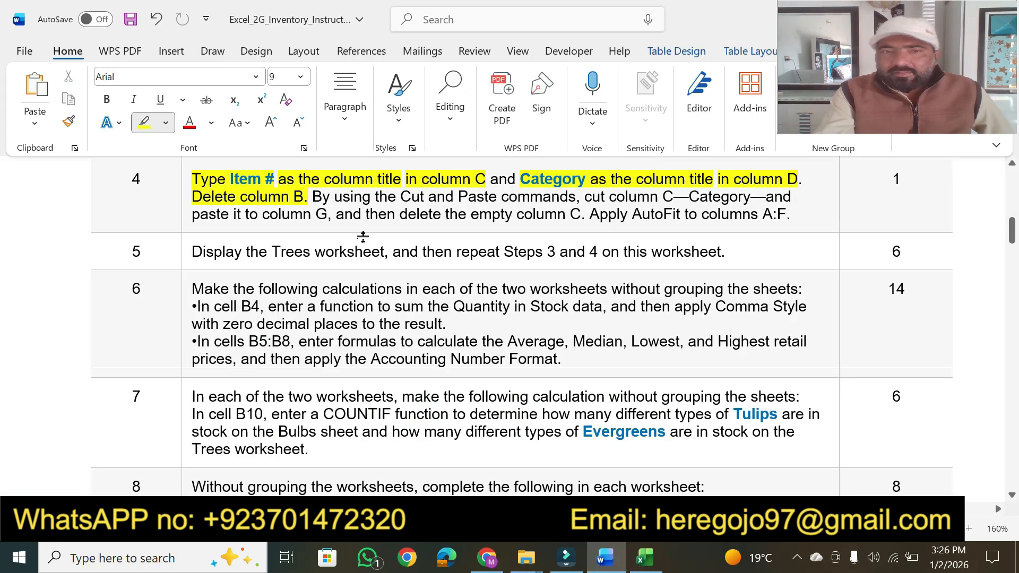
{"action": "left_click_drag", "start_coordinate": [374, 197], "coordinate": [750, 197]}
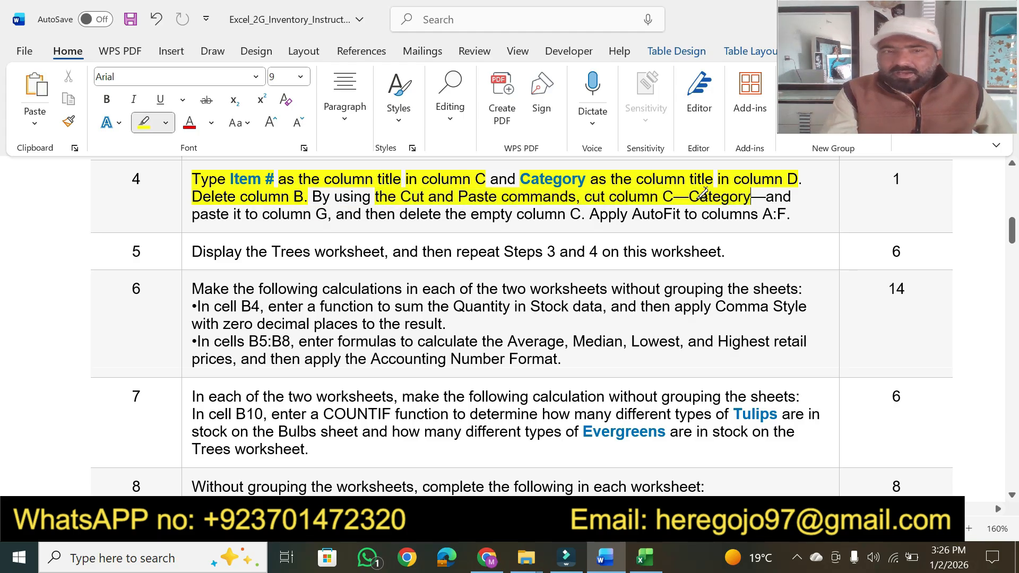
{"action": "left_click_drag", "start_coordinate": [232, 212], "coordinate": [325, 213]}
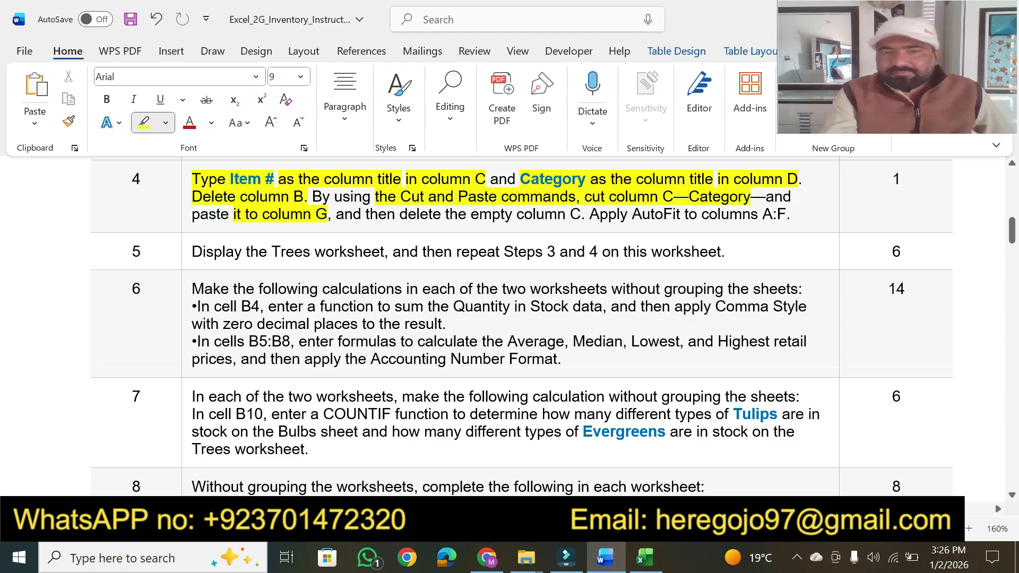
Step: Switch to Excel and cut column C, Category, on the Bulbs sheet
{"action": "left_click", "coordinate": [645, 558]}
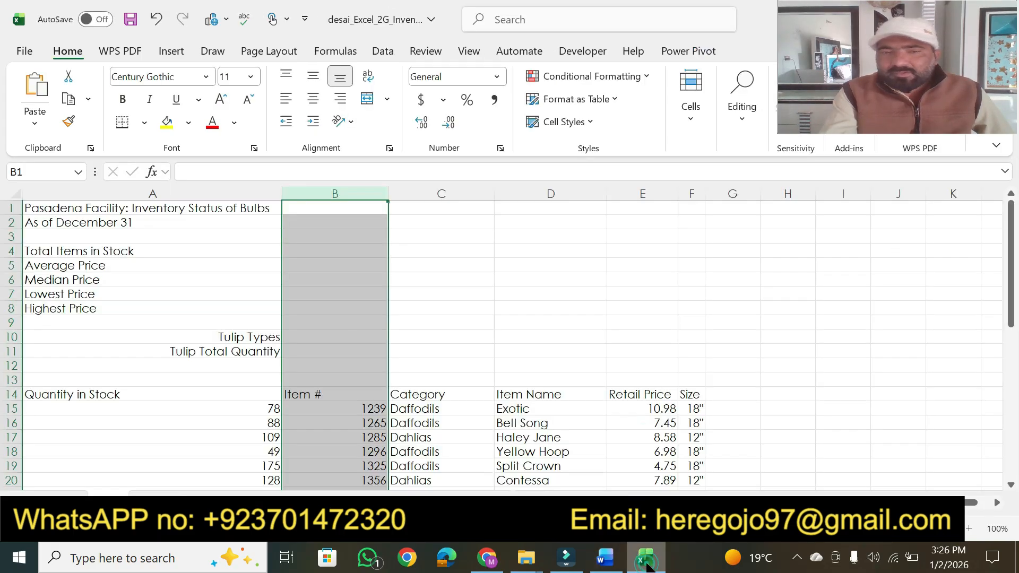
{"action": "left_click", "coordinate": [445, 192]}
{"action": "right_click", "coordinate": [446, 191]}
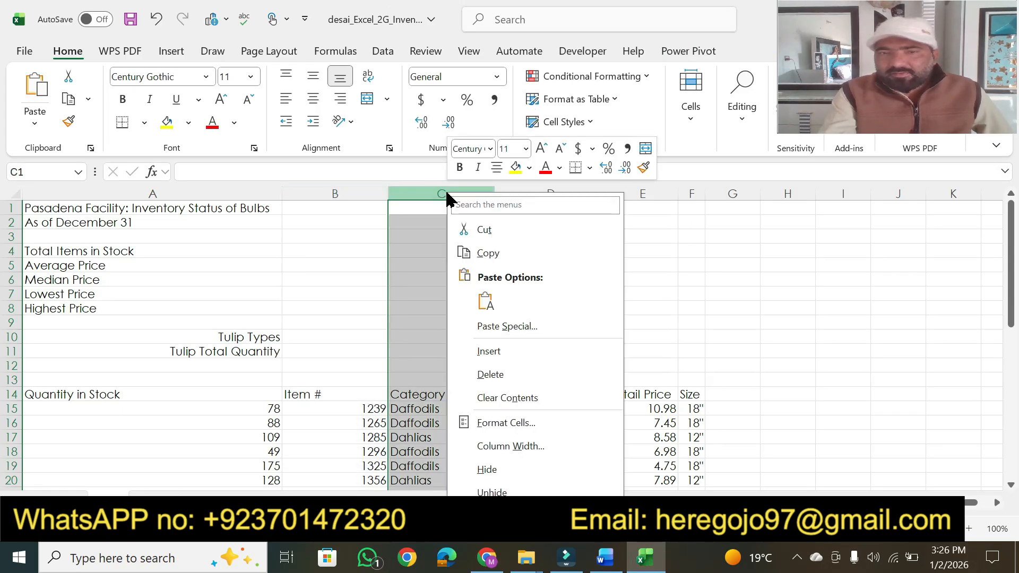
{"action": "left_click", "coordinate": [484, 233]}
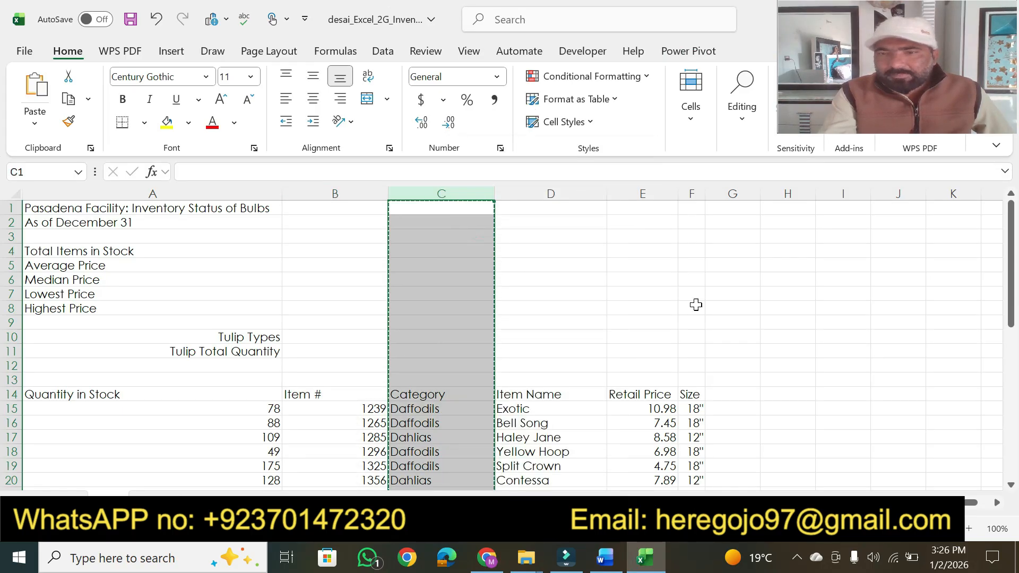
Step: Try to paste the cut Category column at cell G14
{"action": "left_click", "coordinate": [737, 395]}
{"action": "key", "text": "ctrl+v"}
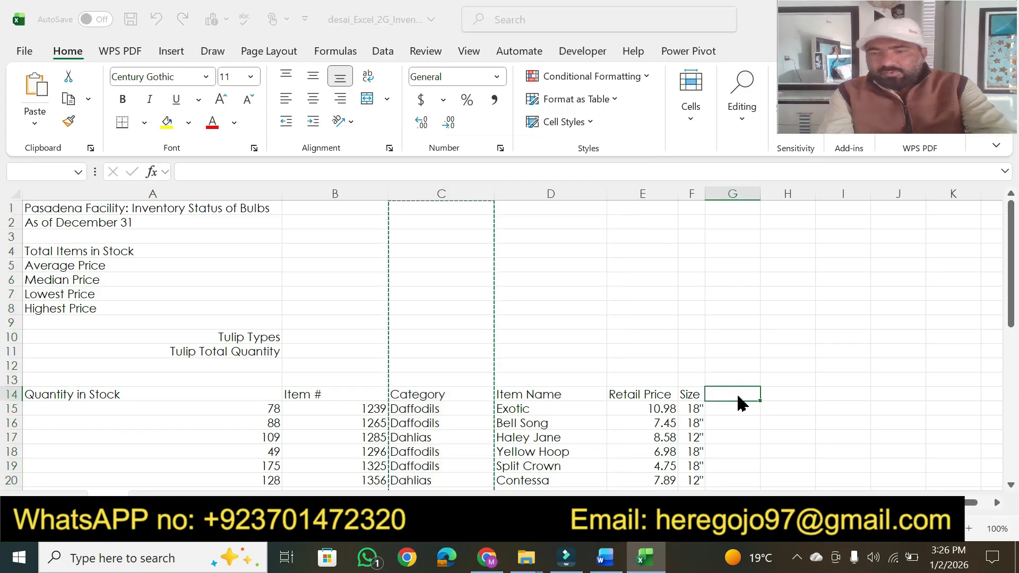
{"action": "left_click", "coordinate": [509, 328]}
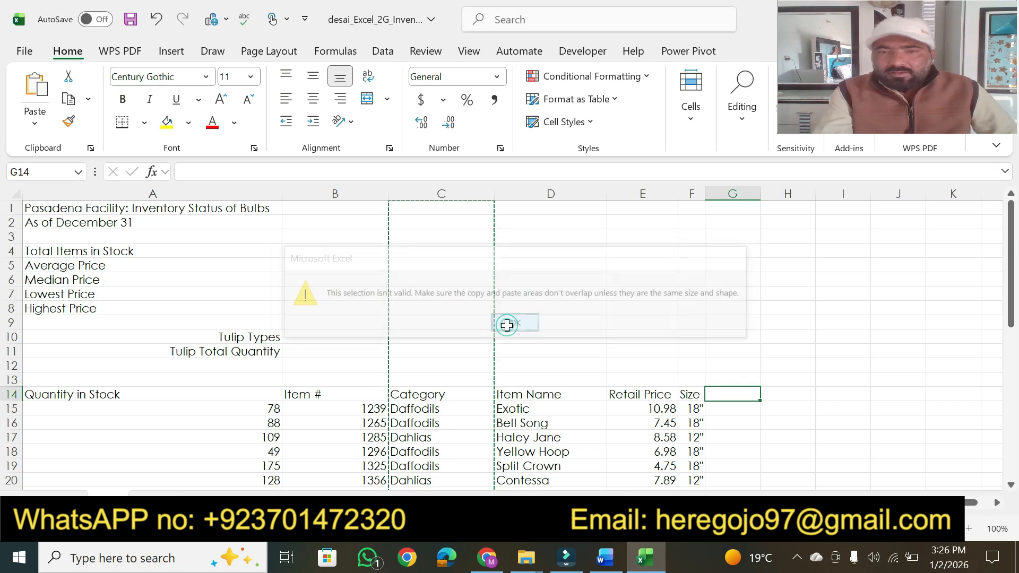
Step: Try inserting the cut Category column before column G, compare with step 4 in Word, and undo the insertion in Excel
{"action": "left_click", "coordinate": [723, 194]}
{"action": "right_click", "coordinate": [723, 195]}
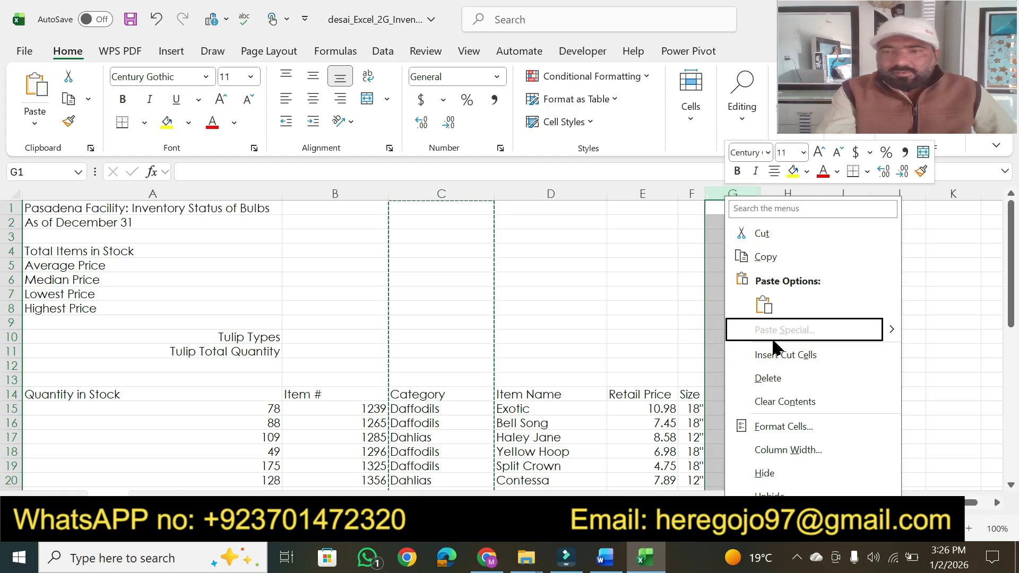
{"action": "left_click", "coordinate": [782, 354]}
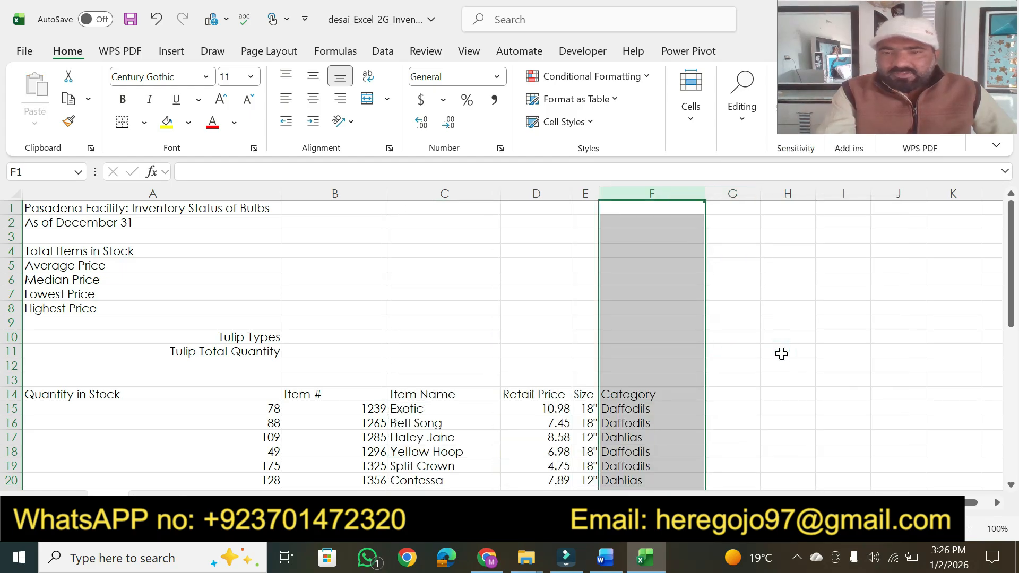
{"action": "left_click", "coordinate": [609, 564]}
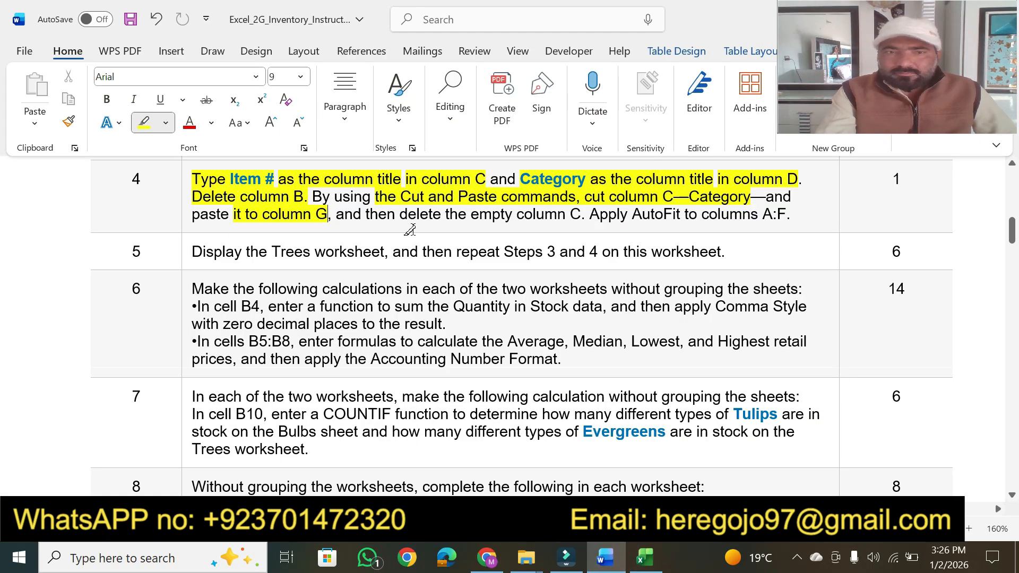
{"action": "left_click", "coordinate": [645, 557]}
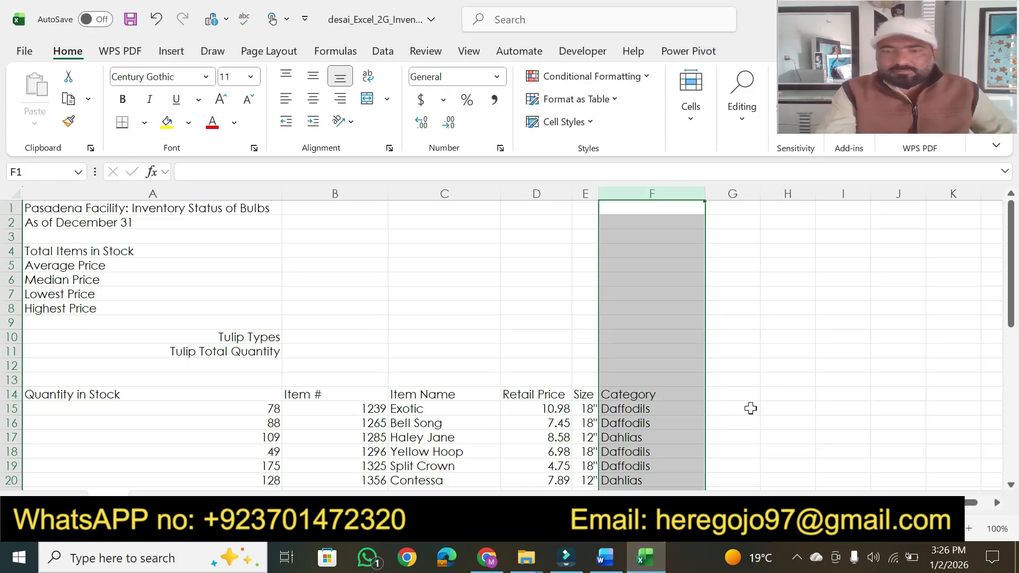
{"action": "key", "text": "ctrl+z"}
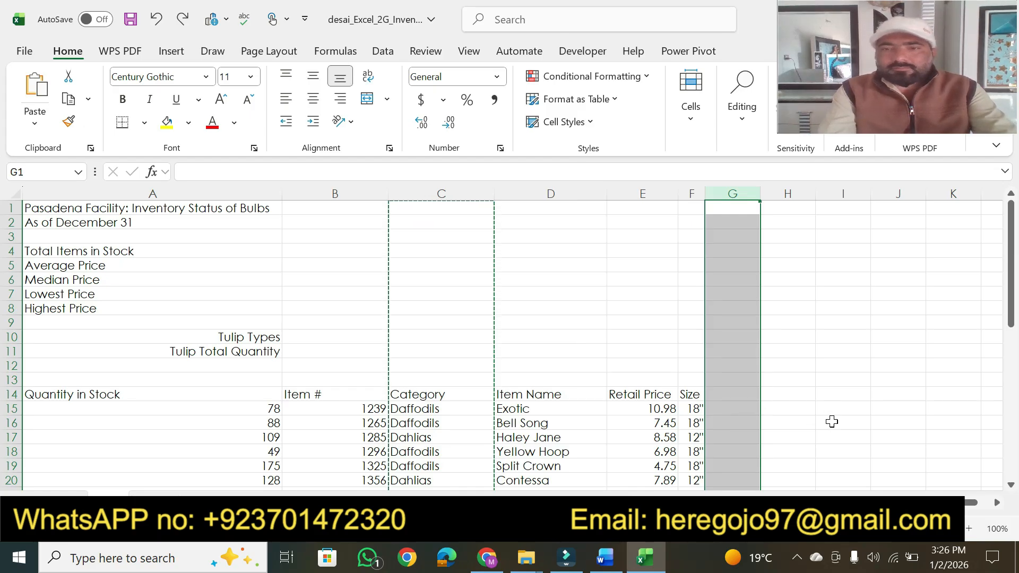
Step: Paste the cut Category column into column G of the Bulbs sheet
{"action": "left_click", "coordinate": [811, 420]}
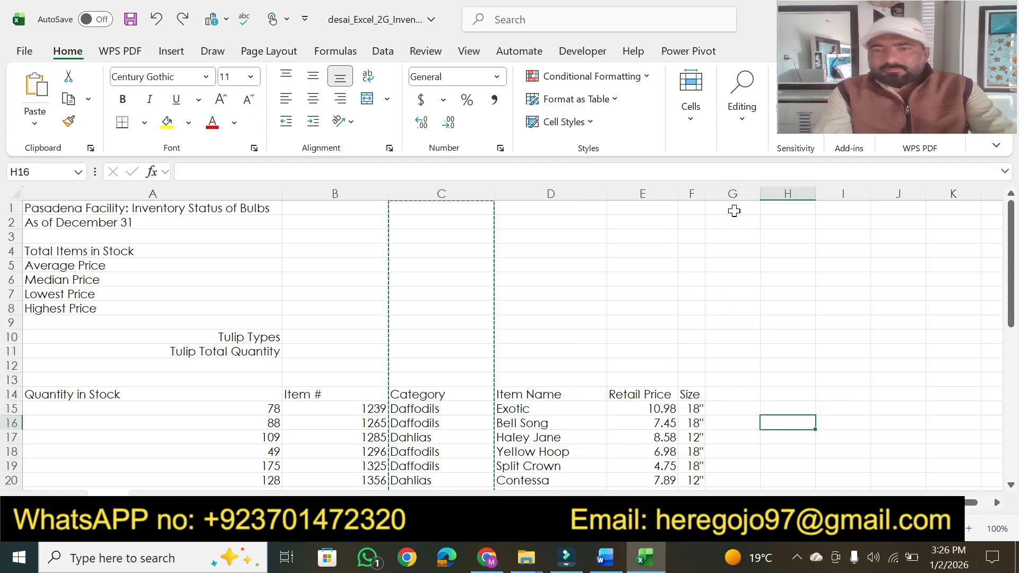
{"action": "left_click", "coordinate": [734, 194]}
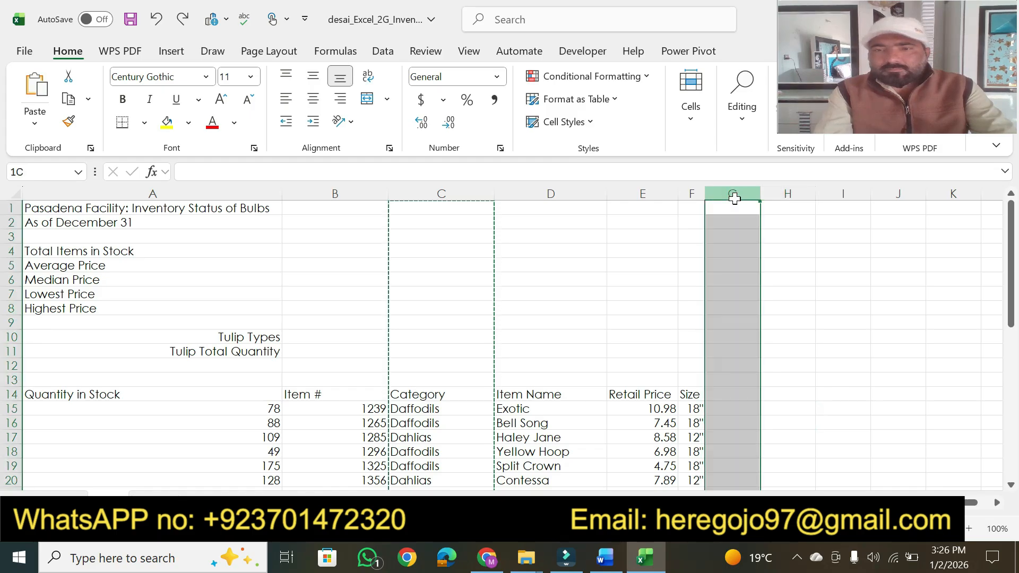
{"action": "key", "text": "ctrl+v"}
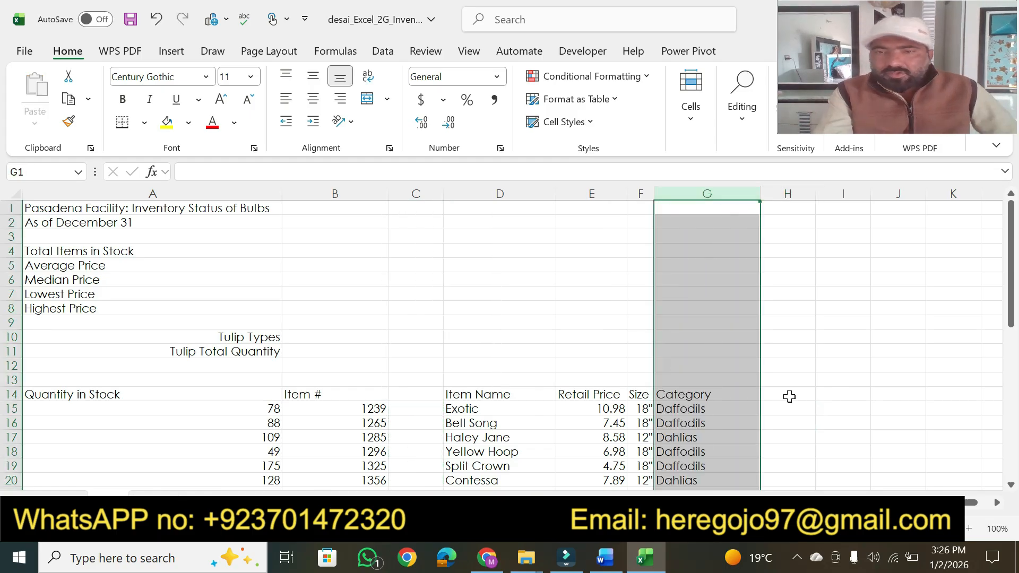
{"action": "left_click", "coordinate": [827, 394]}
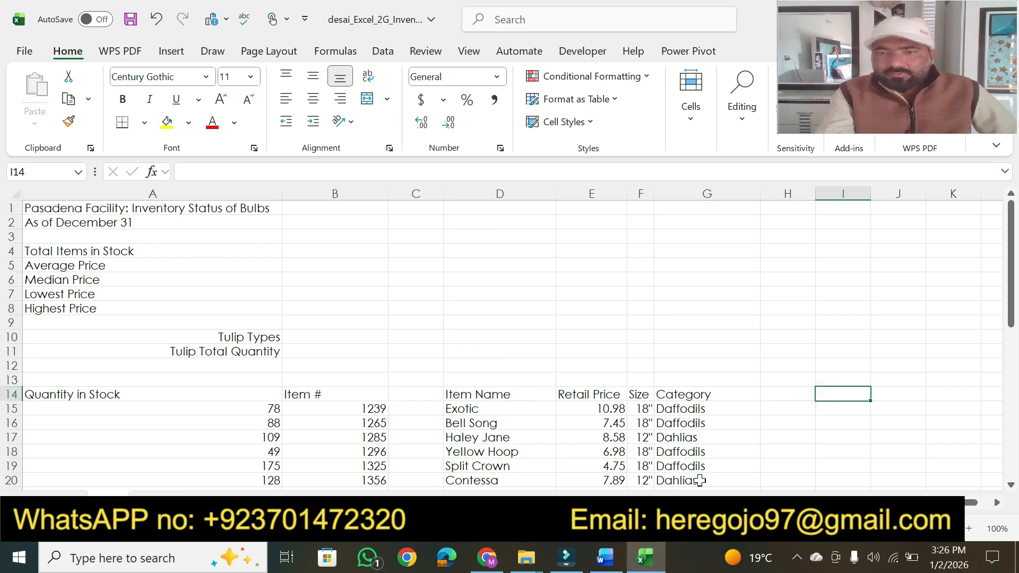
Step: Highlight "then delete the empty column C" in step 4 in Word, and delete column C from the Bulbs sheet in Excel
{"action": "left_click", "coordinate": [605, 557]}
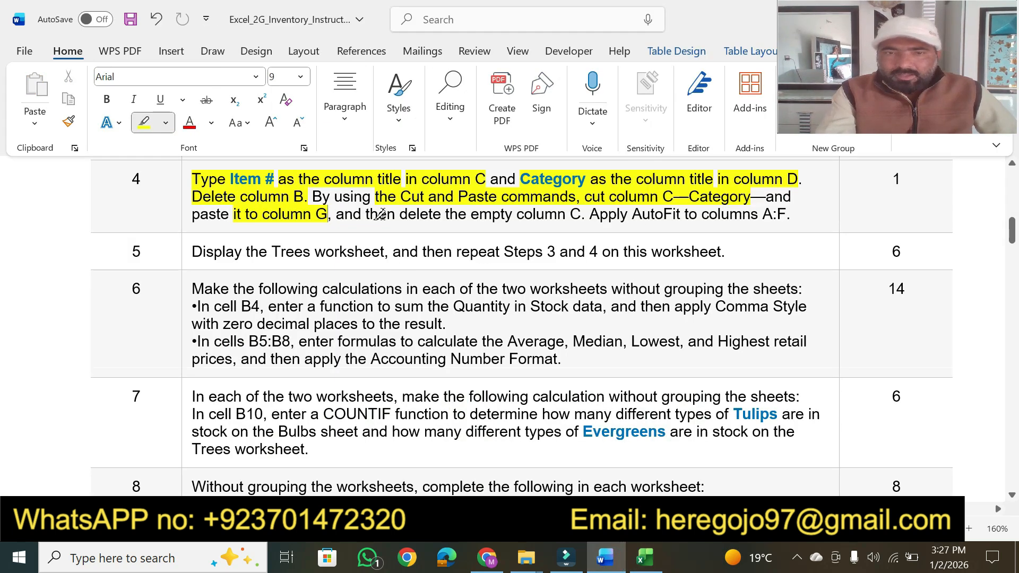
{"action": "mouse_move", "coordinate": [374, 211]}
{"action": "left_mouse_down"}
{"action": "mouse_move", "coordinate": [429, 198]}
{"action": "mouse_move", "coordinate": [577, 213]}
{"action": "left_mouse_up"}
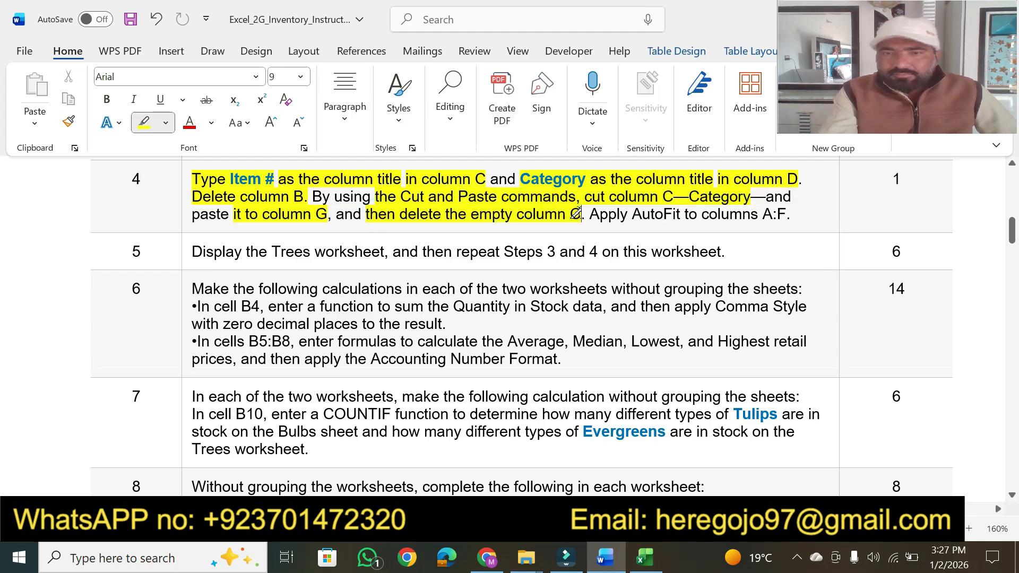
{"action": "left_click", "coordinate": [646, 557]}
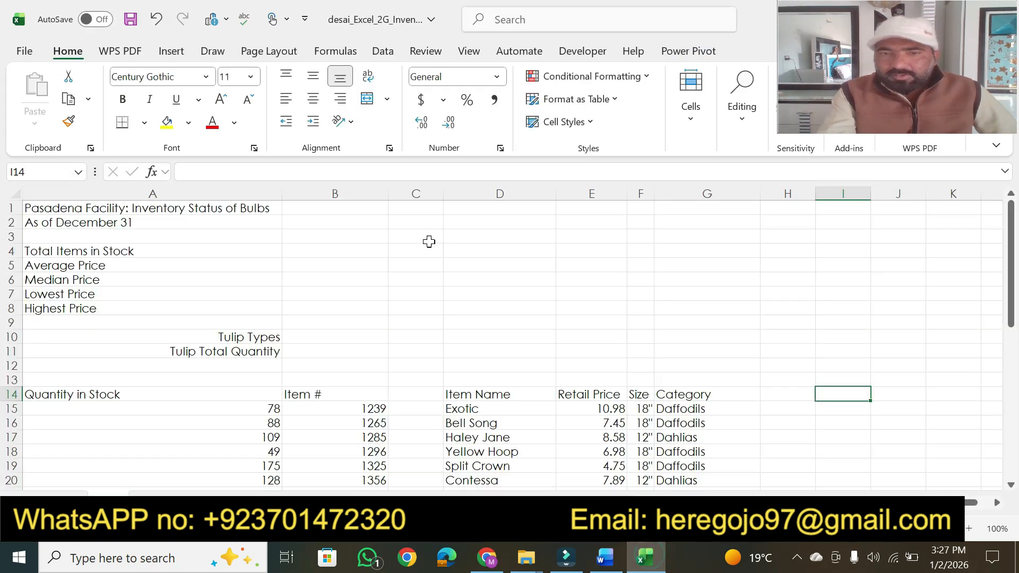
{"action": "right_click", "coordinate": [415, 193]}
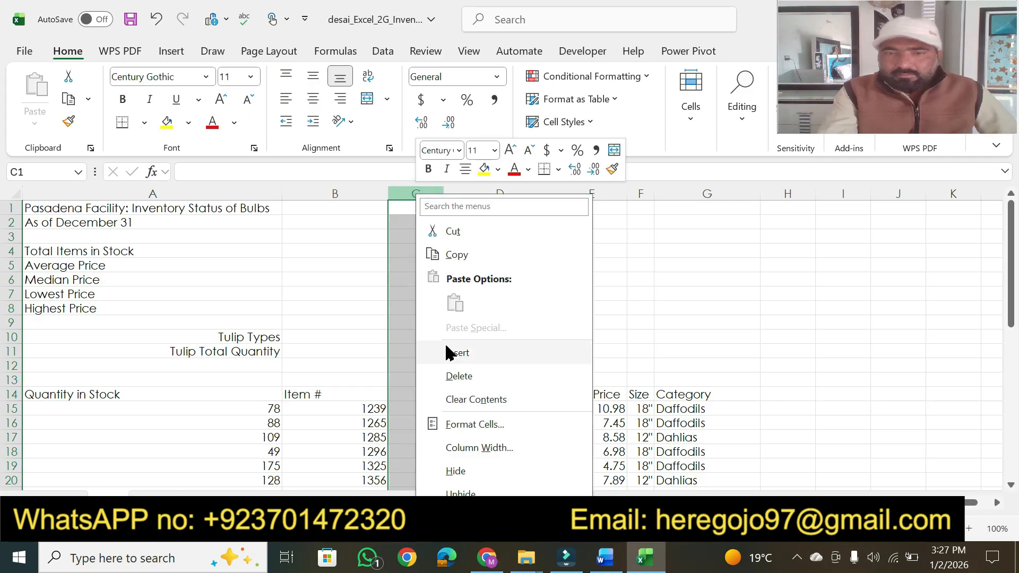
{"action": "left_click", "coordinate": [455, 378]}
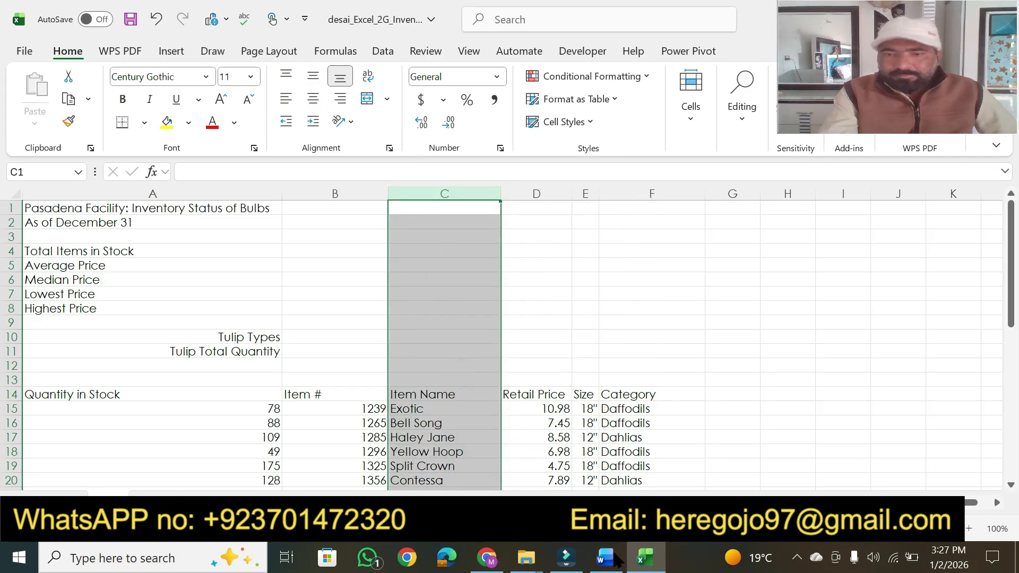
Step: Highlight "Apply AutoFit to columns A:F" in step 4 in Word, and AutoFit columns A:F on the Bulbs sheet in Excel
{"action": "left_click", "coordinate": [605, 557]}
{"action": "left_click_drag", "start_coordinate": [590, 217], "coordinate": [786, 217]}
{"action": "left_click", "coordinate": [645, 557]}
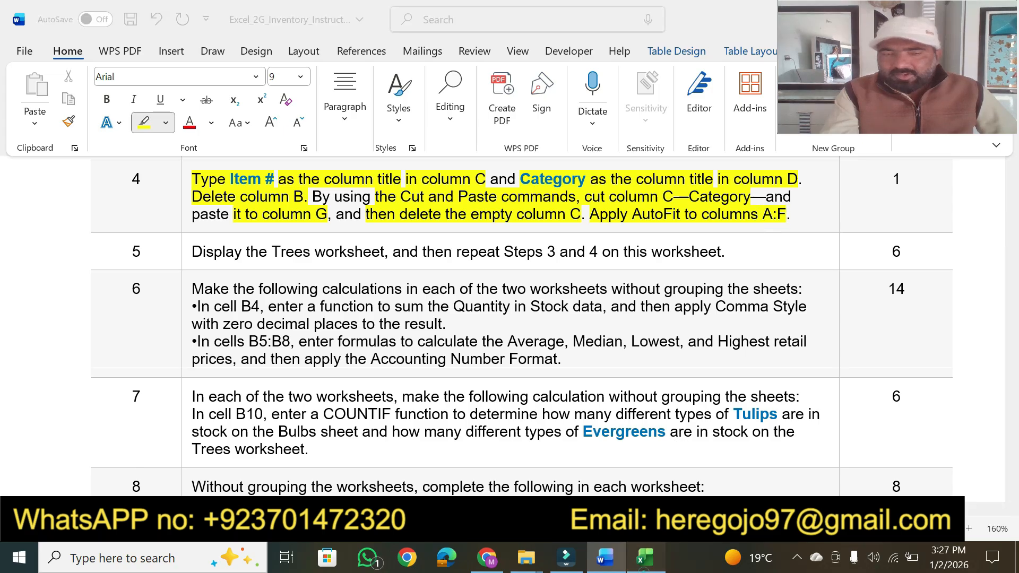
{"action": "left_click_drag", "start_coordinate": [106, 191], "coordinate": [688, 207]}
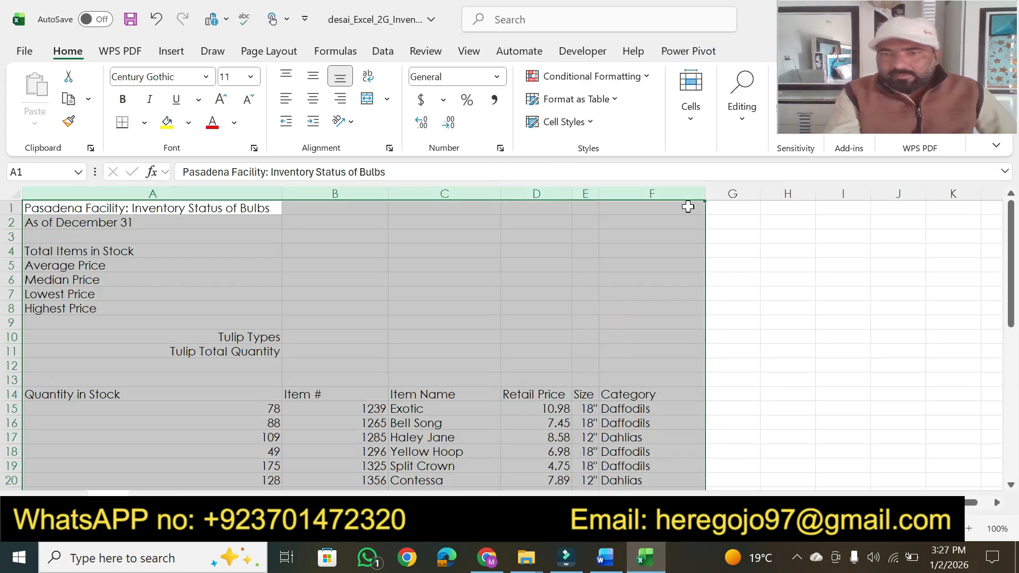
{"action": "double_click", "coordinate": [705, 193]}
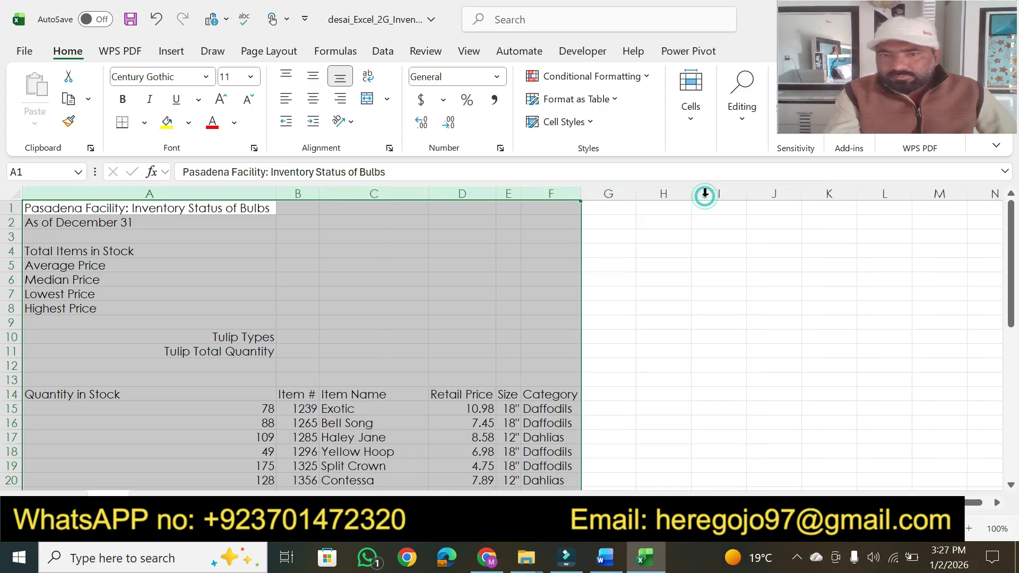
Step: Switch to Word and highlight step 4's point value 1 in yellow
{"action": "left_click", "coordinate": [604, 558]}
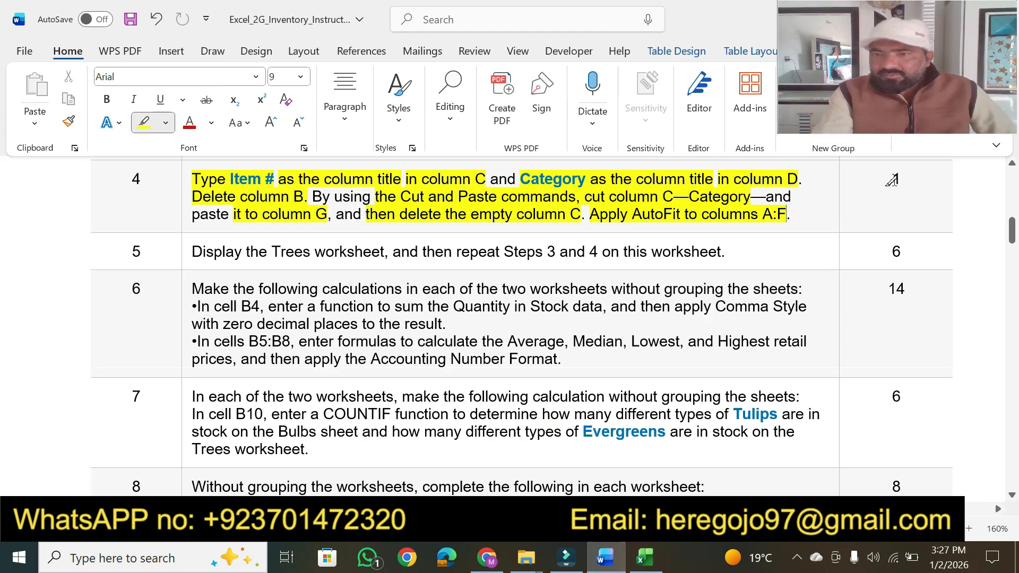
{"action": "left_click_drag", "start_coordinate": [894, 178], "coordinate": [901, 178]}
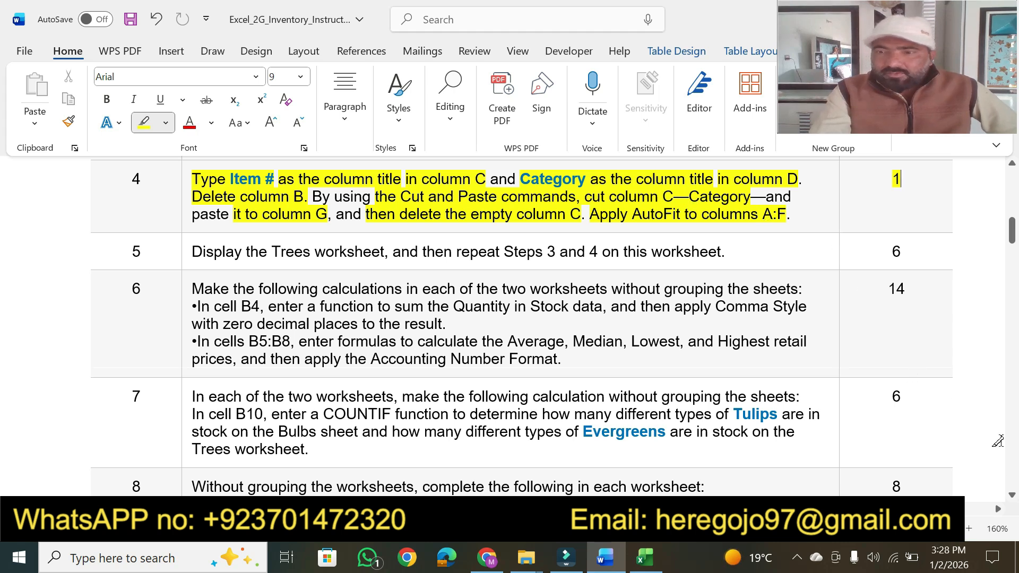
Step: Highlight "Display the Trees worksheet" and "then repeat Steps 3 and 4 on this worksheet" in Word, and display the Trees sheet in Excel
{"action": "scroll", "coordinate": [1013, 503], "scroll_direction": "down", "scroll_amount": 3}
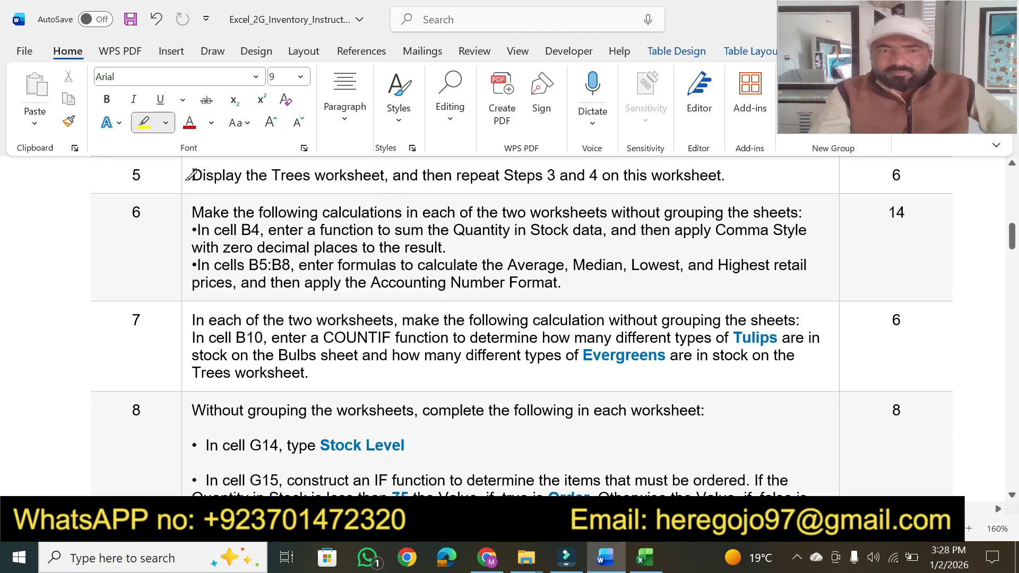
{"action": "left_click_drag", "start_coordinate": [191, 175], "coordinate": [365, 165]}
{"action": "left_click", "coordinate": [645, 557]}
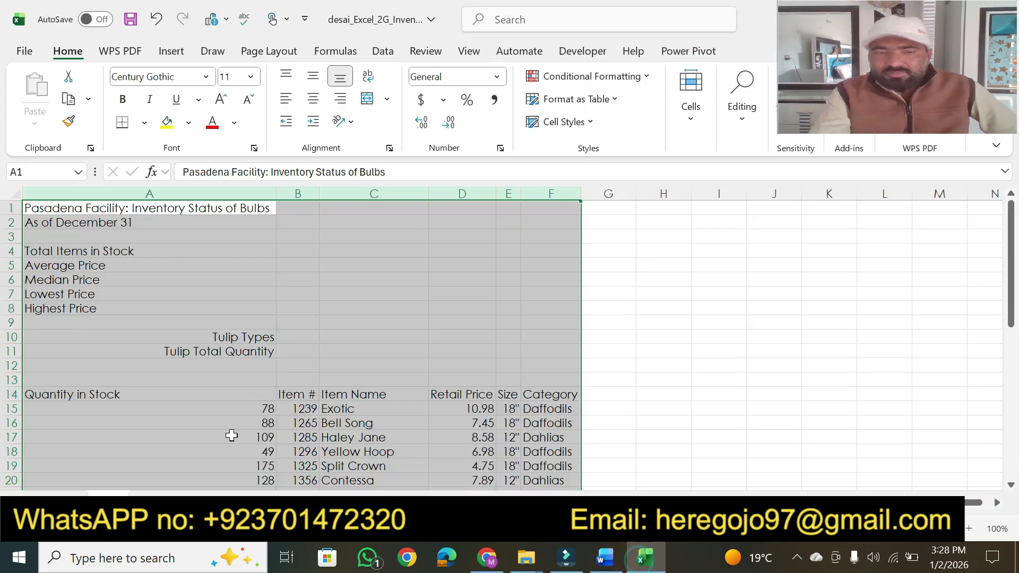
{"action": "left_click", "coordinate": [154, 502]}
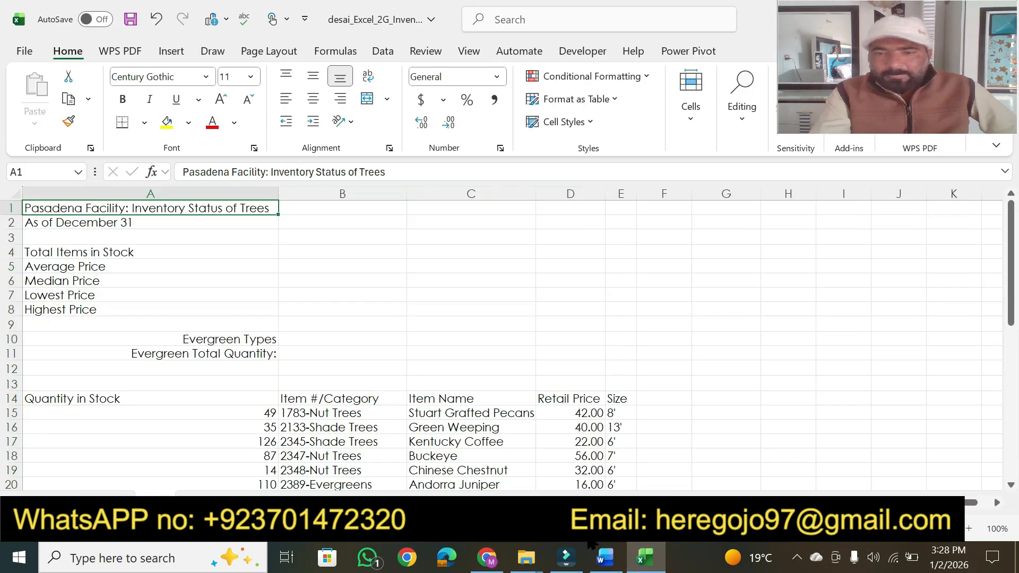
{"action": "left_click", "coordinate": [604, 556]}
{"action": "left_click_drag", "start_coordinate": [422, 177], "coordinate": [672, 170]}
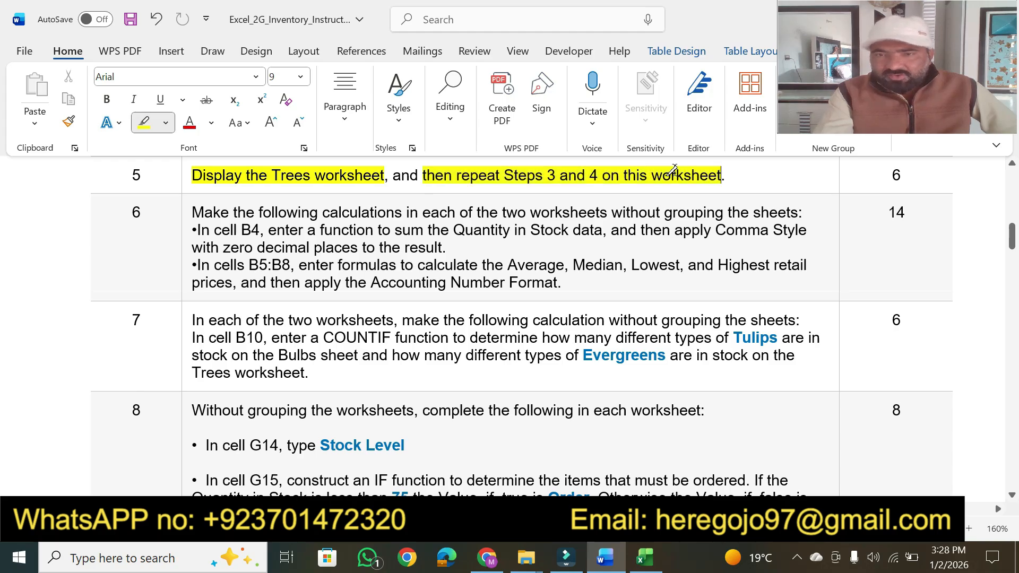
Step: Review step 3 in Word, and insert two blank columns to the right of column B on the Trees sheet in Excel
{"action": "mouse_move", "coordinate": [1012, 237]}
{"action": "left_mouse_down"}
{"action": "mouse_move", "coordinate": [1013, 214]}
{"action": "mouse_move", "coordinate": [1013, 225]}
{"action": "left_mouse_up"}
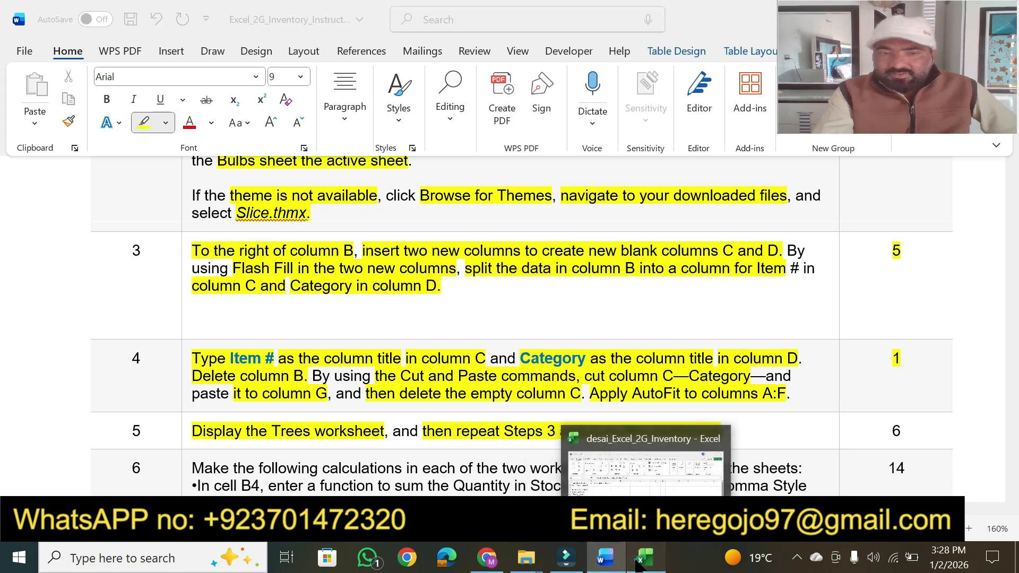
{"action": "left_click", "coordinate": [643, 558]}
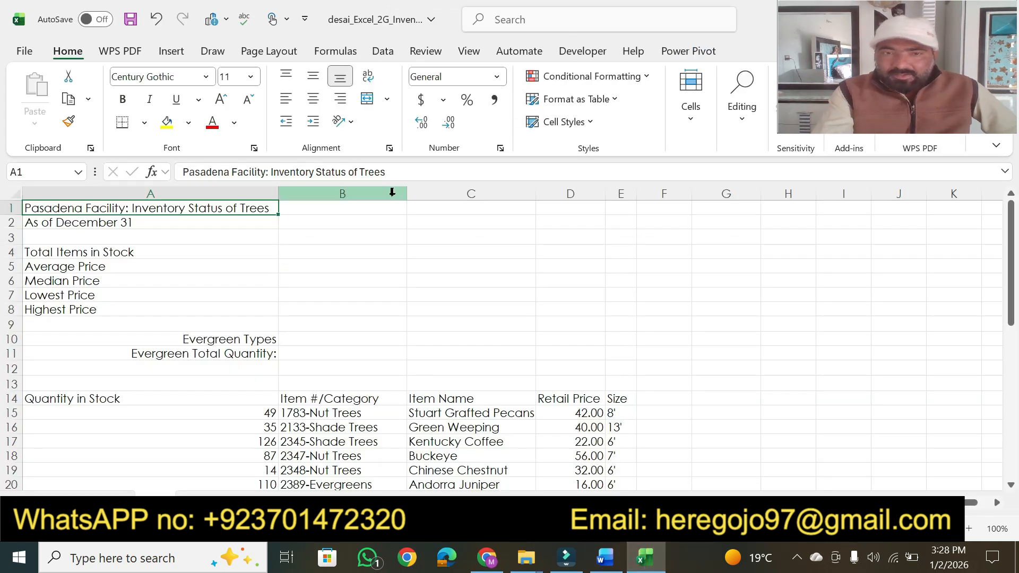
{"action": "left_click", "coordinate": [440, 195]}
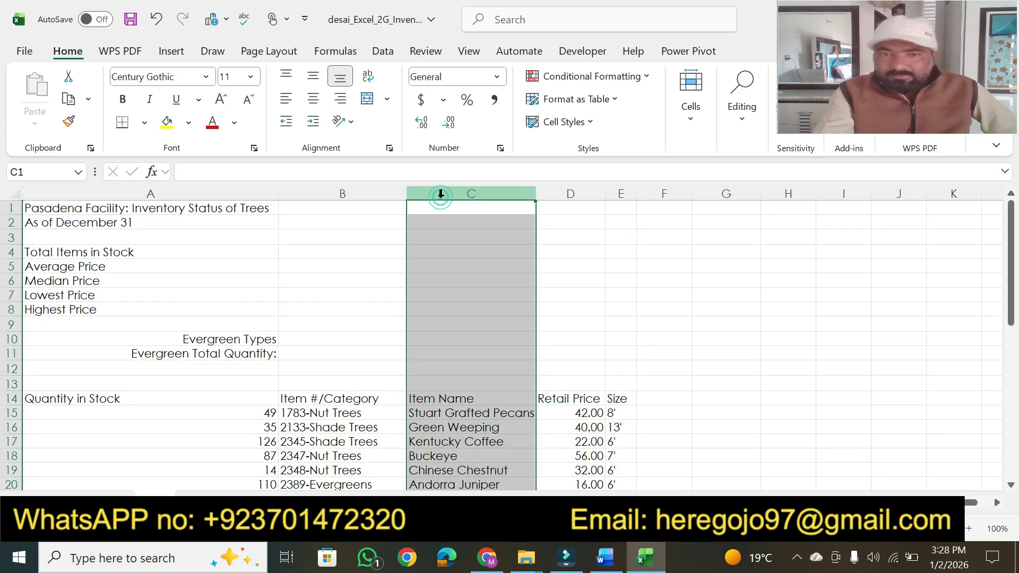
{"action": "right_click", "coordinate": [442, 197]}
{"action": "left_click", "coordinate": [488, 356]}
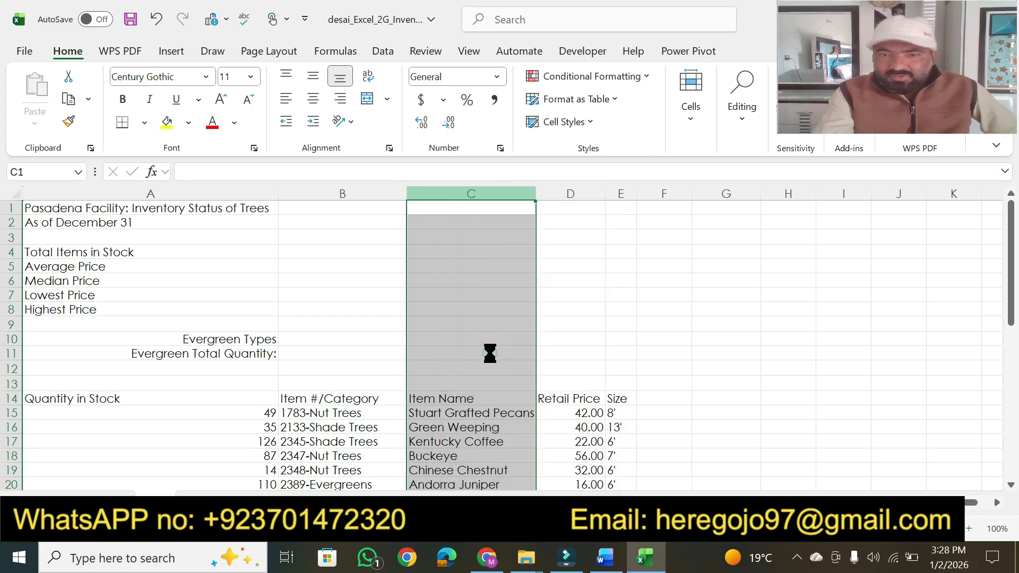
{"action": "right_click", "coordinate": [465, 190]}
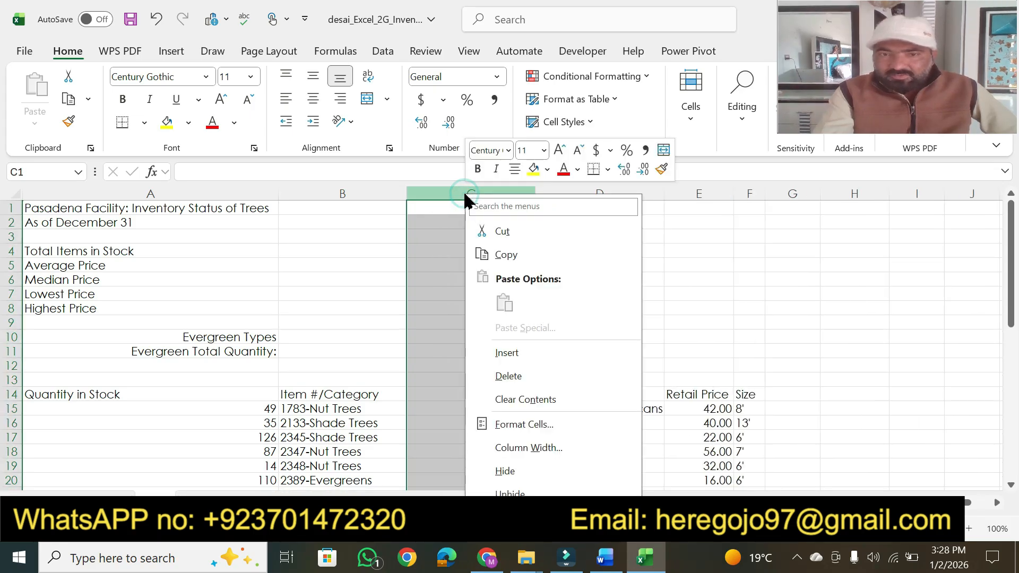
{"action": "left_click", "coordinate": [510, 352]}
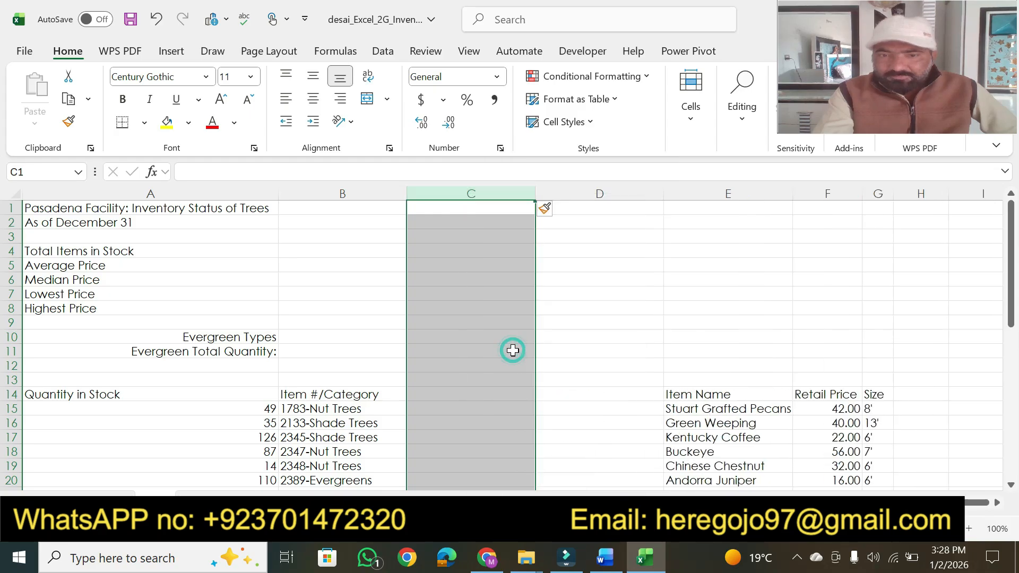
{"action": "left_click", "coordinate": [463, 394]}
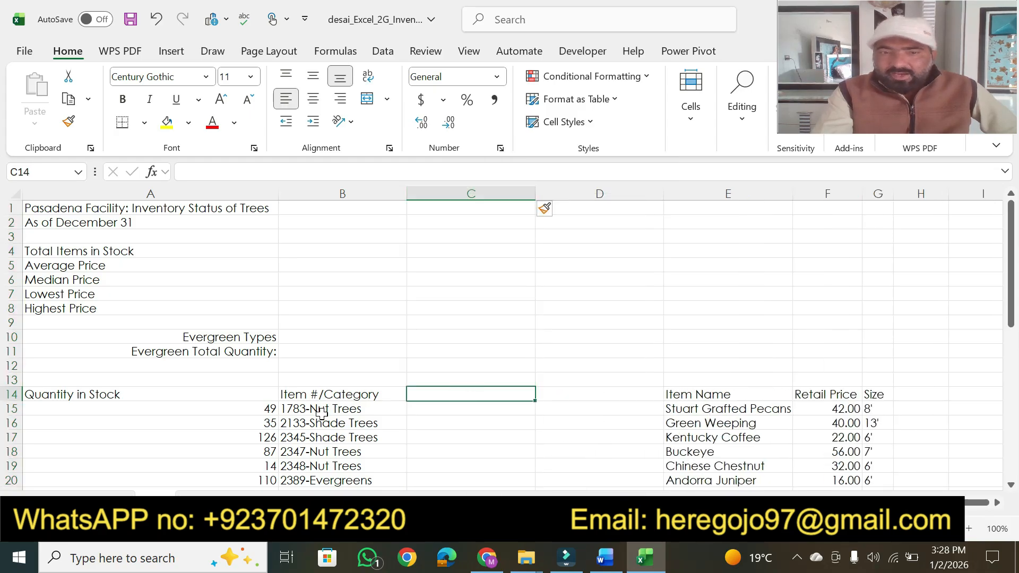
Step: Enter 1783 in cell C15 of the Trees sheet and Flash Fill column C with the item numbers
{"action": "left_click", "coordinate": [458, 412]}
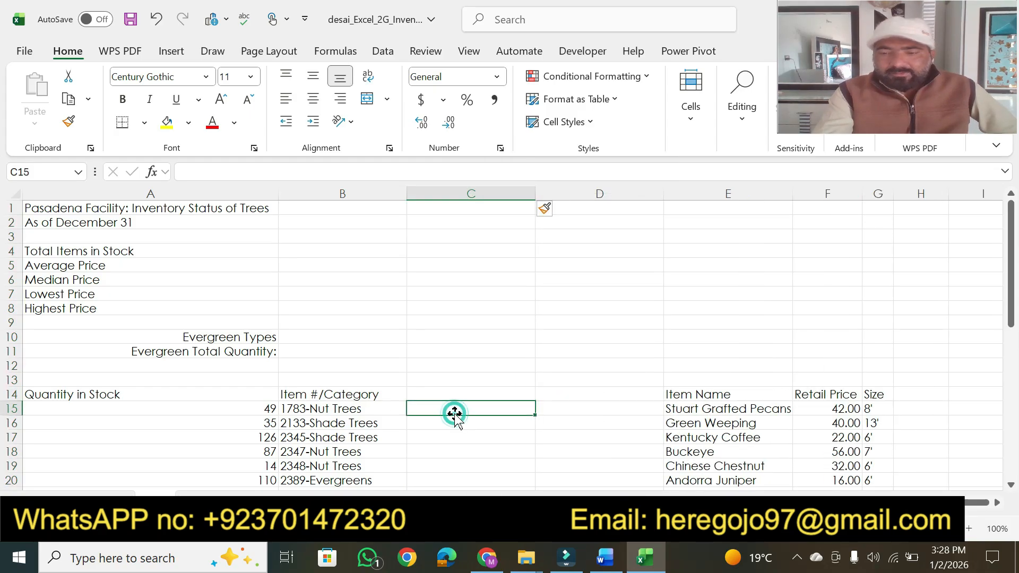
{"action": "type", "text": "1783"}
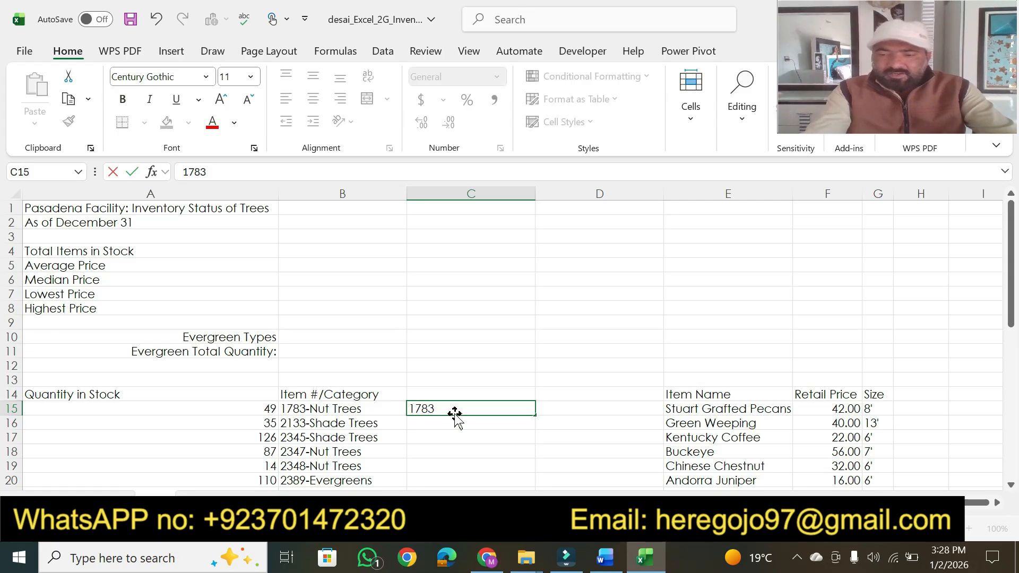
{"action": "key", "text": "Return"}
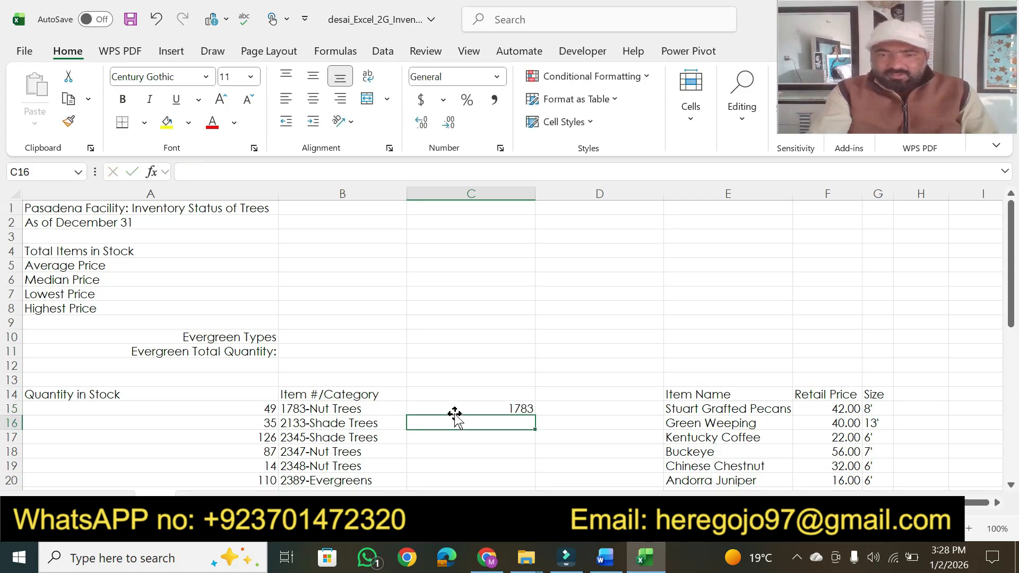
{"action": "left_click", "coordinate": [470, 406]}
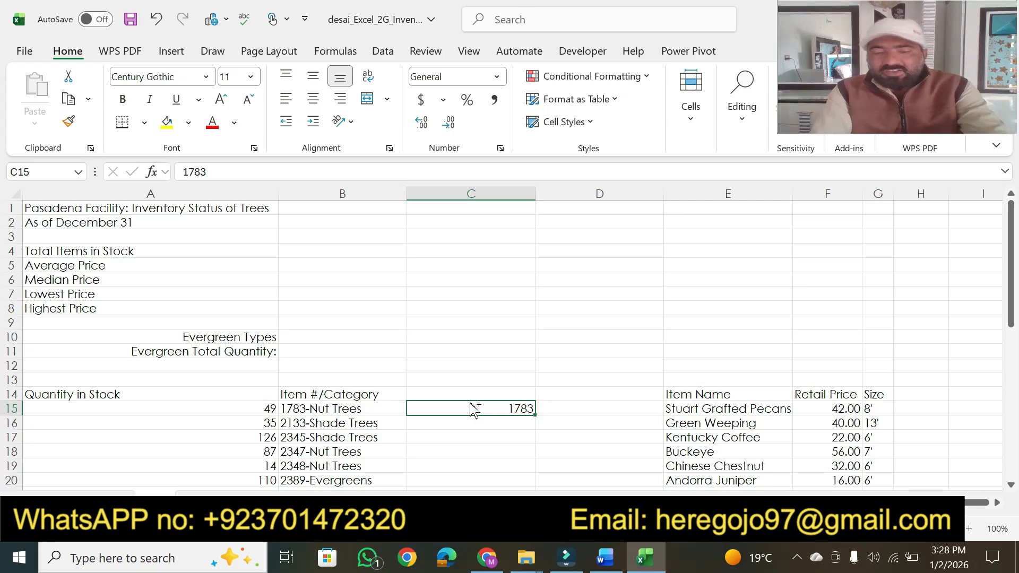
{"action": "key", "text": "ctrl+e"}
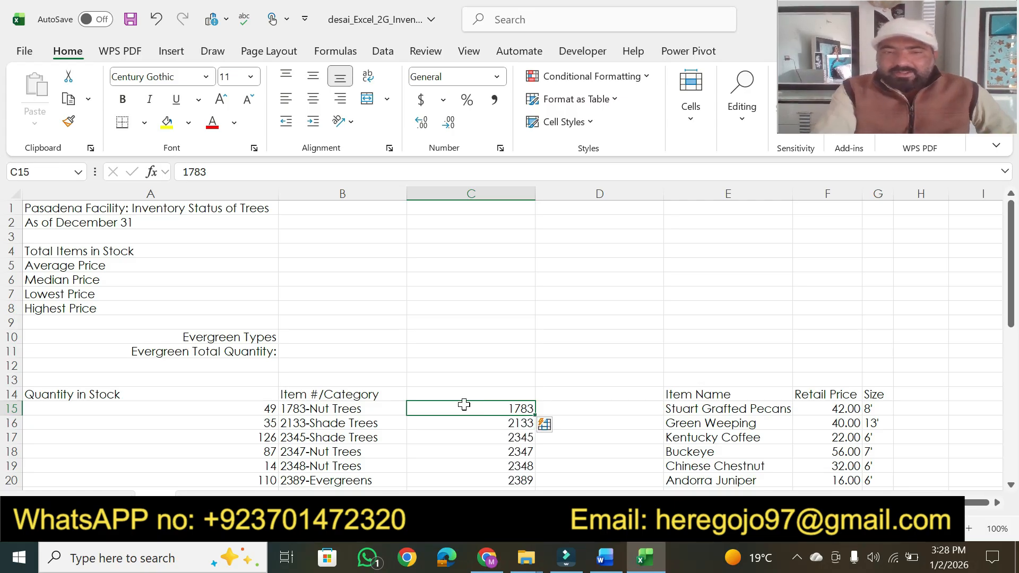
Step: Copy the text "Nut Trees" from cell B15 into D15 and Flash Fill column D with the category names
{"action": "left_click", "coordinate": [599, 407]}
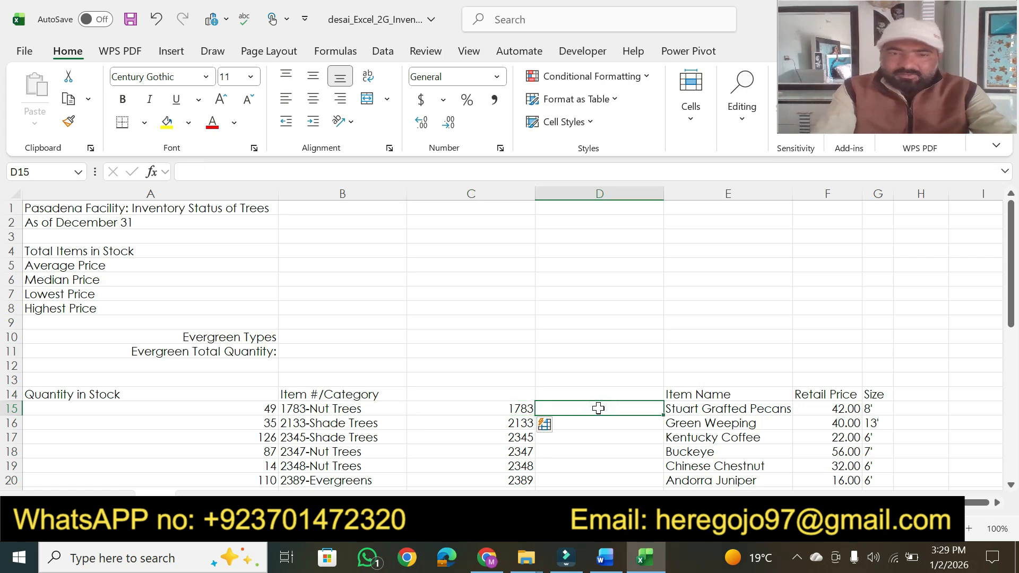
{"action": "left_click", "coordinate": [319, 407]}
{"action": "left_click", "coordinate": [211, 170]}
{"action": "left_click_drag", "start_coordinate": [211, 170], "coordinate": [265, 171]}
{"action": "key", "text": "ctrl+c"}
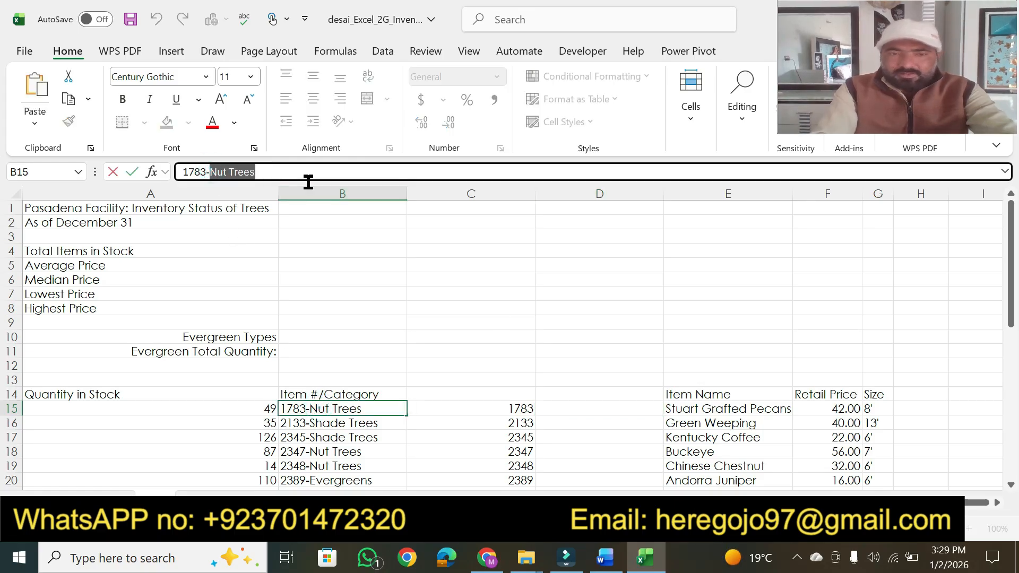
{"action": "left_click", "coordinate": [556, 408]}
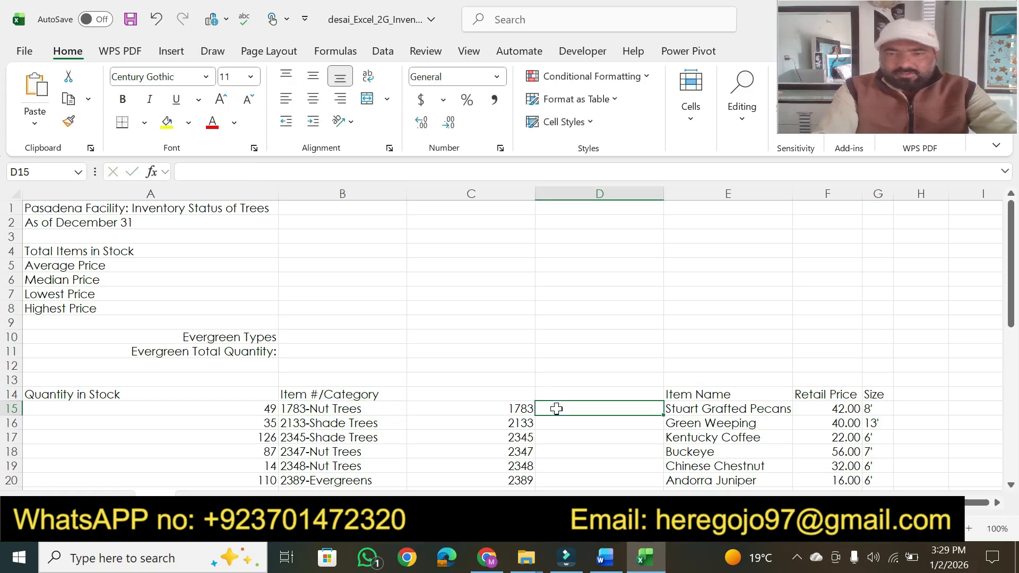
{"action": "left_click", "coordinate": [255, 169]}
{"action": "key", "text": "ctrl+v"}
{"action": "key", "text": "Return"}
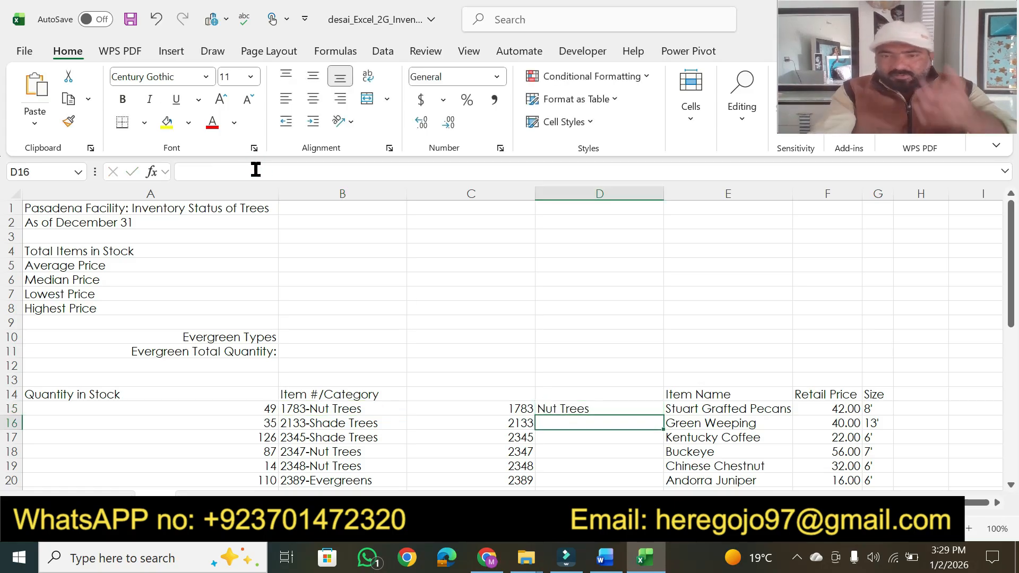
{"action": "left_click", "coordinate": [564, 407]}
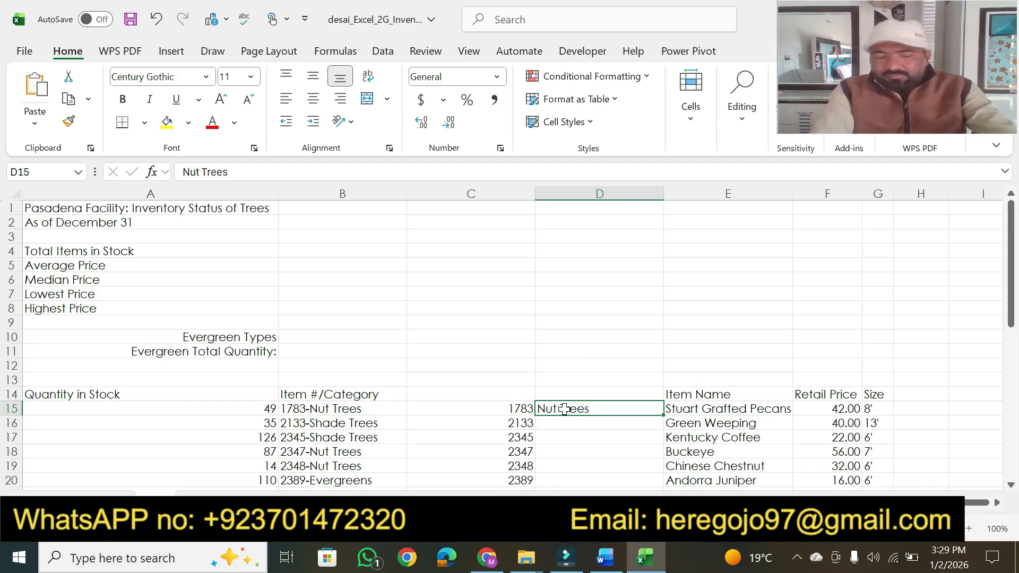
{"action": "key", "text": "ctrl+e"}
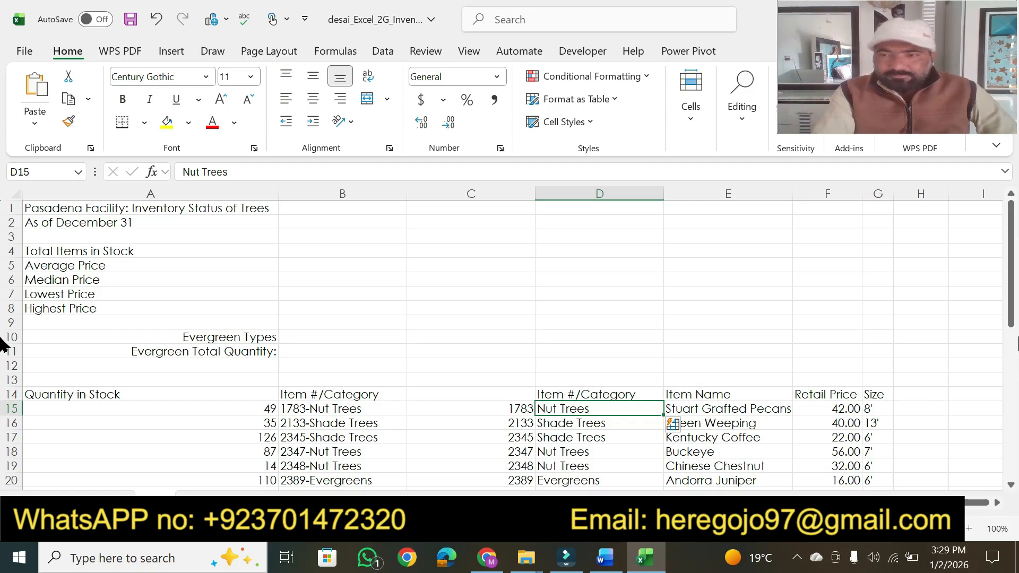
{"action": "left_click_drag", "start_coordinate": [1011, 321], "coordinate": [1005, 372]}
{"action": "left_click_drag", "start_coordinate": [590, 337], "coordinate": [590, 329]}
{"action": "left_click", "coordinate": [485, 324]}
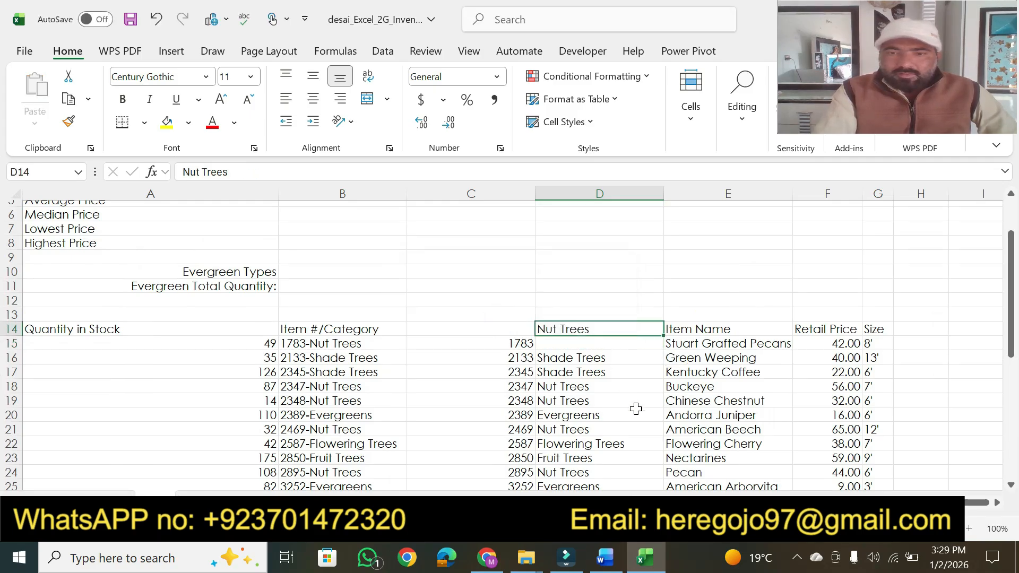
{"action": "key", "text": "ctrl+z"}
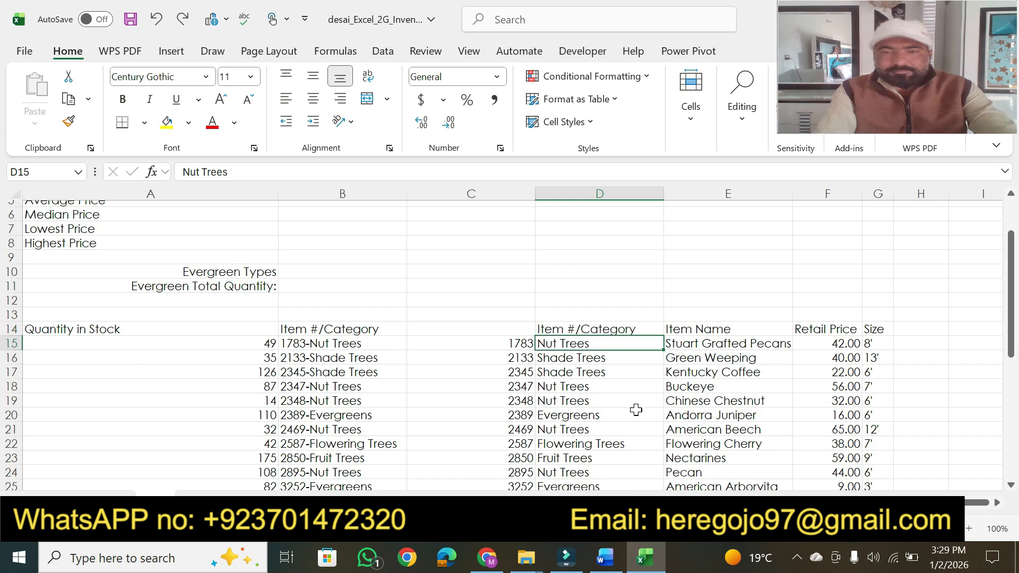
Step: Shorten the column title in D14 to "Category" and enter "Item#" as the column title in C14
{"action": "left_click", "coordinate": [618, 330]}
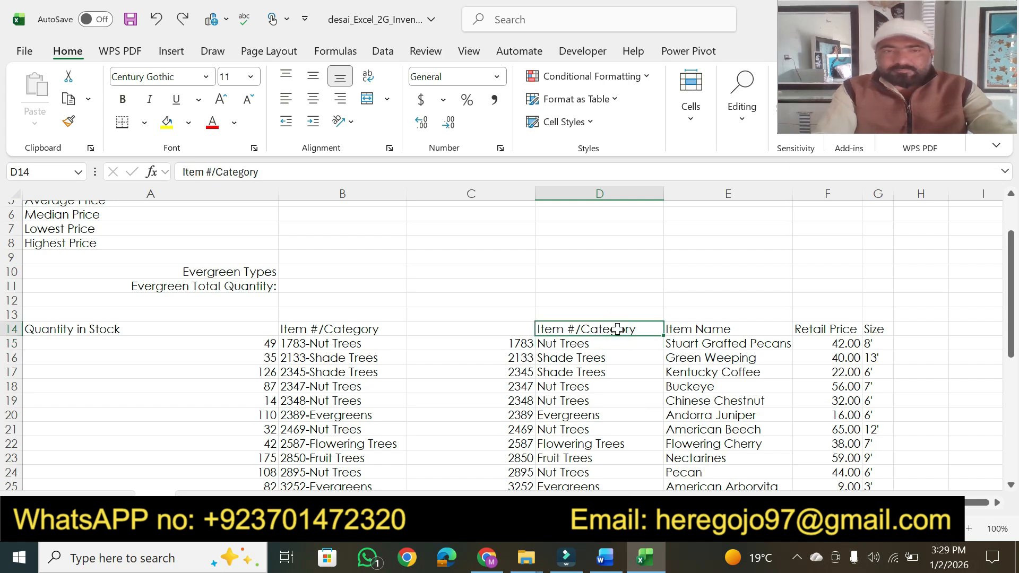
{"action": "left_click_drag", "start_coordinate": [217, 172], "coordinate": [182, 172]}
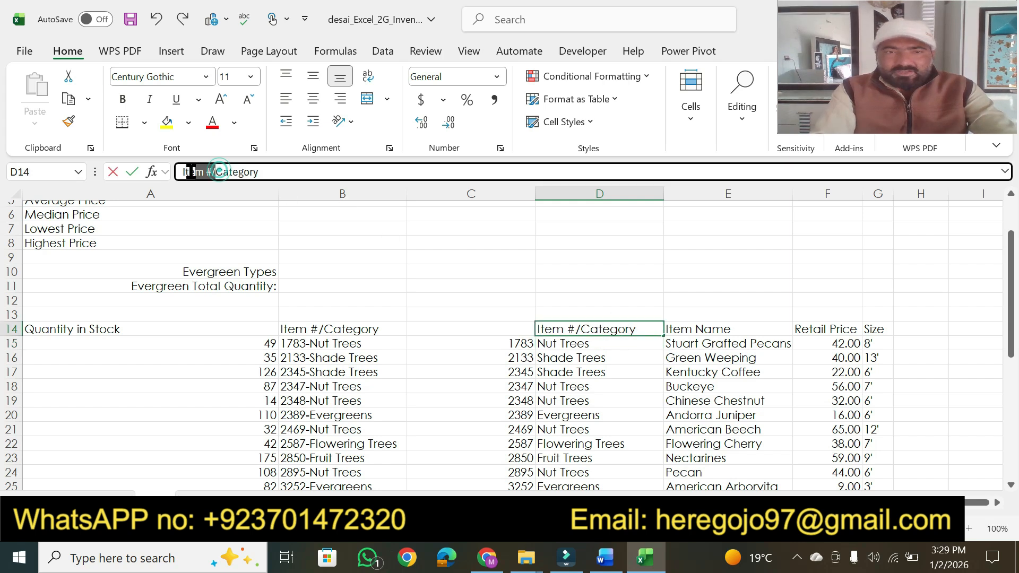
{"action": "key", "text": "BackSpace"}
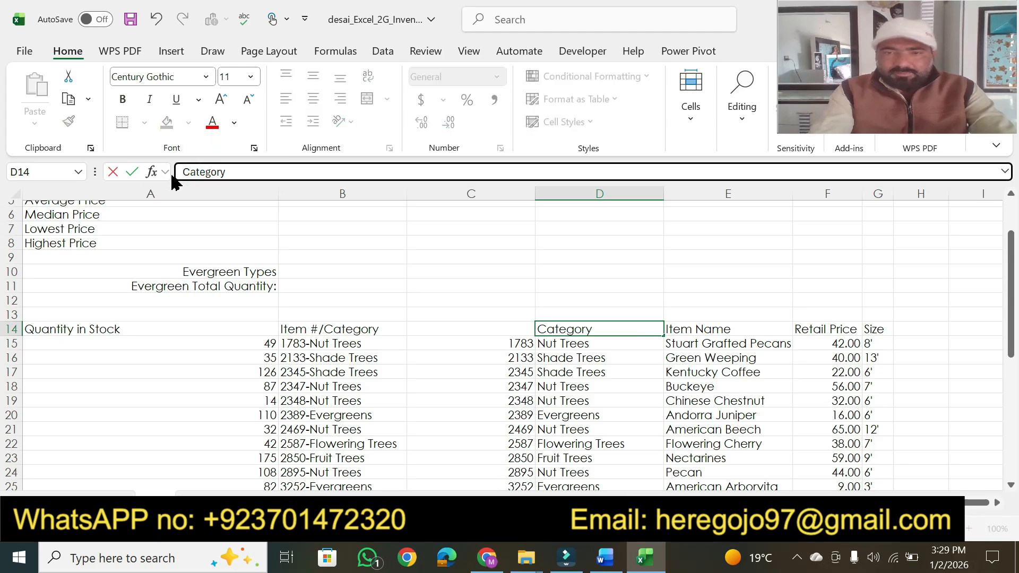
{"action": "left_click", "coordinate": [448, 330]}
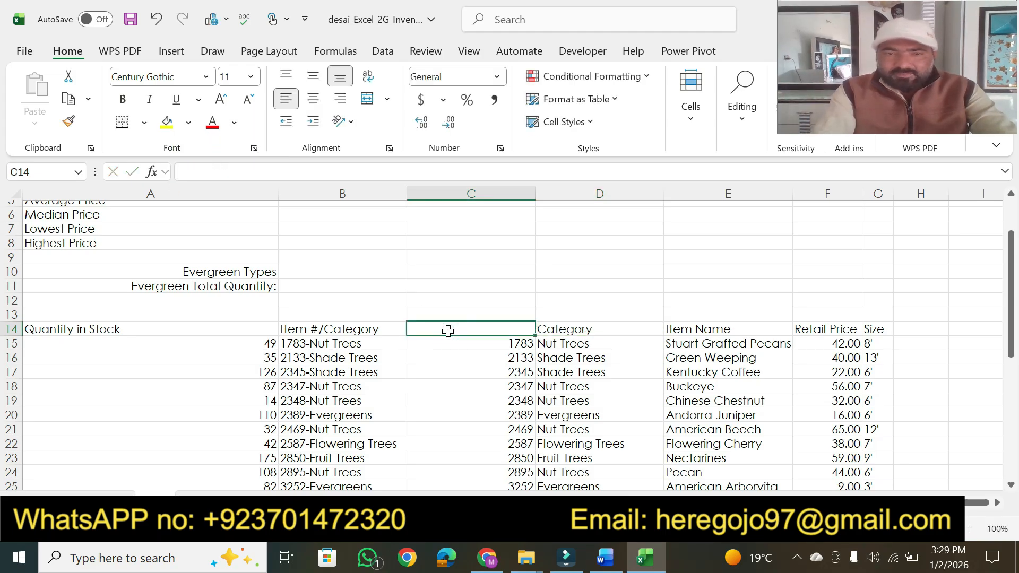
{"action": "type", "text": "Item#"}
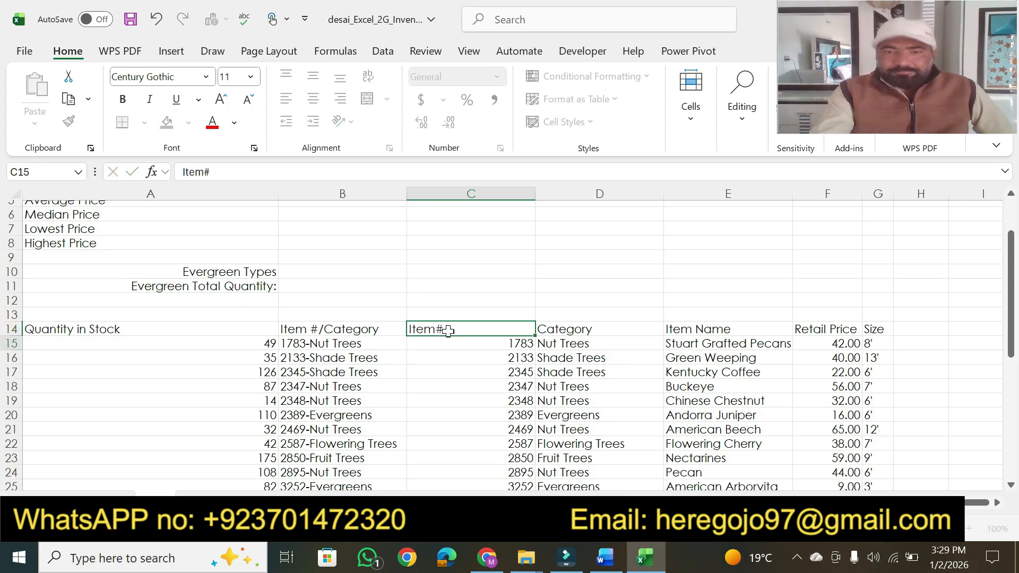
{"action": "key", "text": "Return"}
Step: Switch to Word and highlight step 5's point value 6 in yellow
{"action": "left_click", "coordinate": [605, 558]}
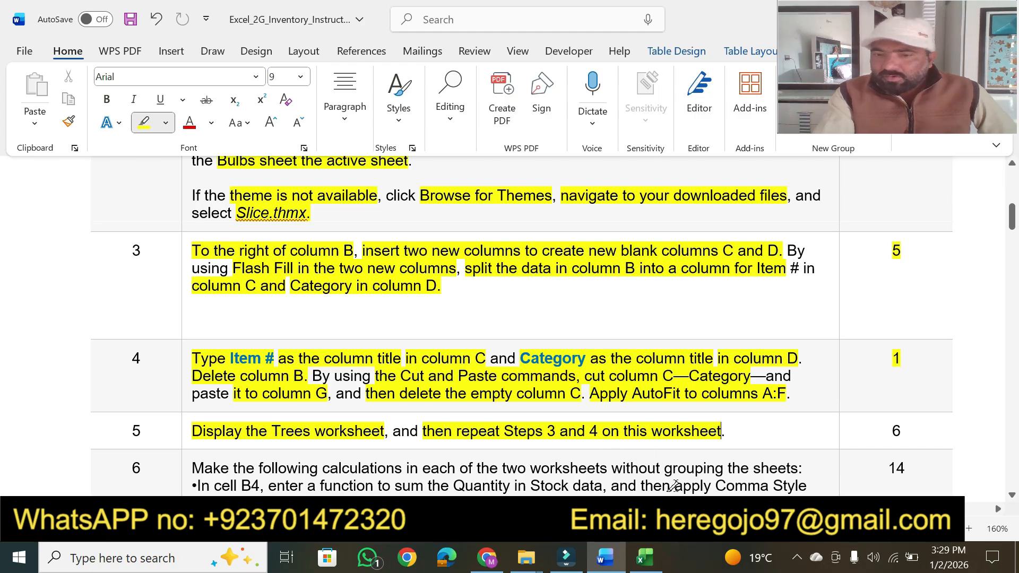
{"action": "double_click", "coordinate": [895, 428]}
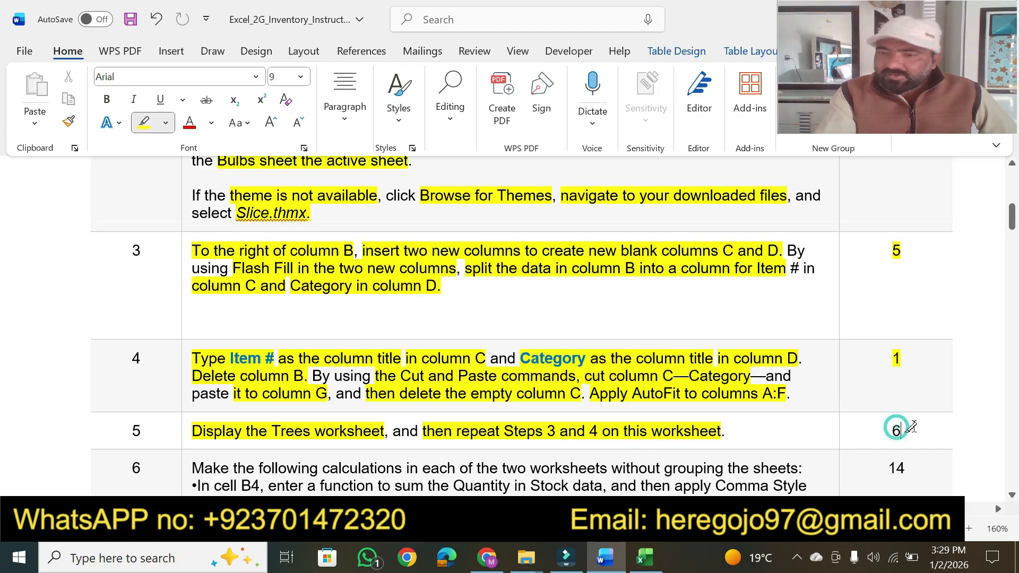
{"action": "left_click", "coordinate": [650, 563]}
{"action": "left_click", "coordinate": [649, 562]}
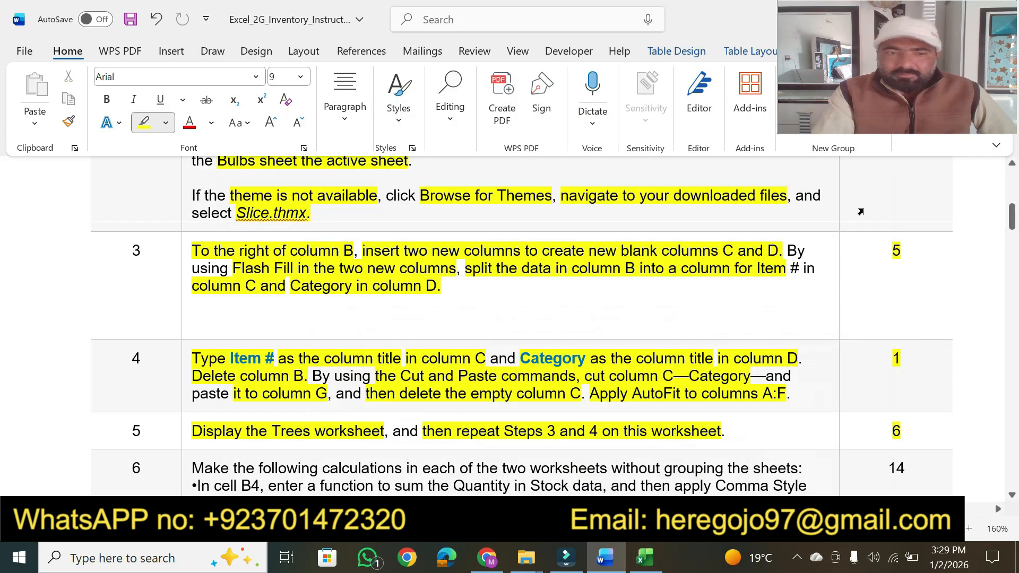
Step: Highlight step 6's introductory sentence and its cell B4 instruction on summing Quantity in Stock and applying Comma Style with zero decimals
{"action": "scroll", "coordinate": [1012, 499], "scroll_direction": "down", "scroll_amount": 5}
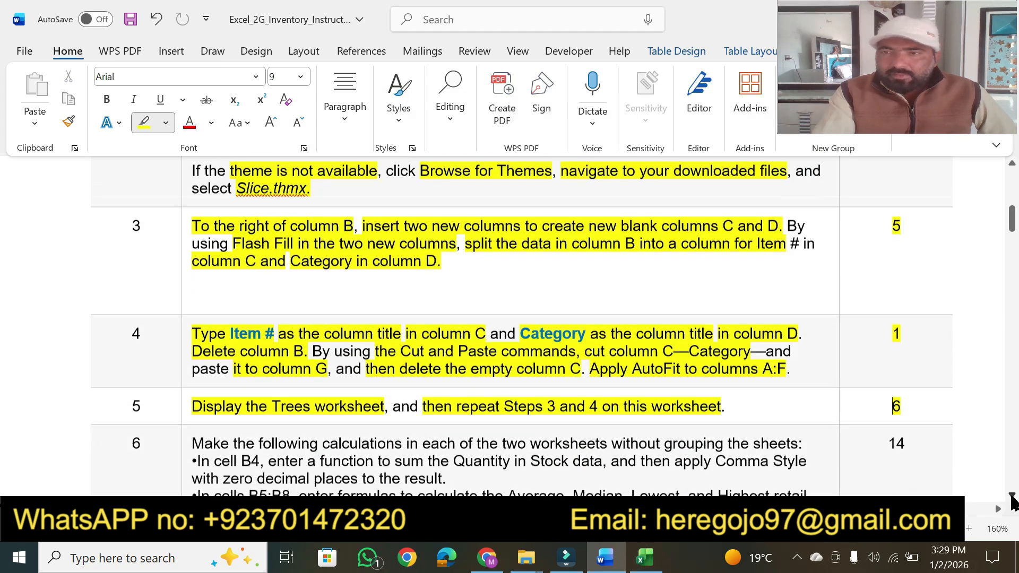
{"action": "scroll", "coordinate": [1011, 499], "scroll_direction": "down", "scroll_amount": 5}
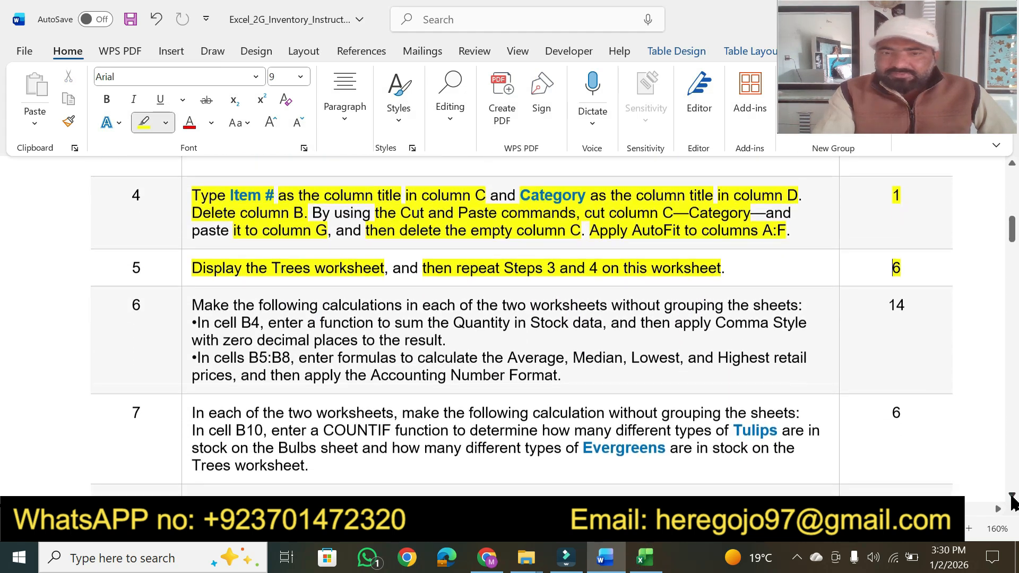
{"action": "scroll", "coordinate": [1012, 499], "scroll_direction": "down", "scroll_amount": 1}
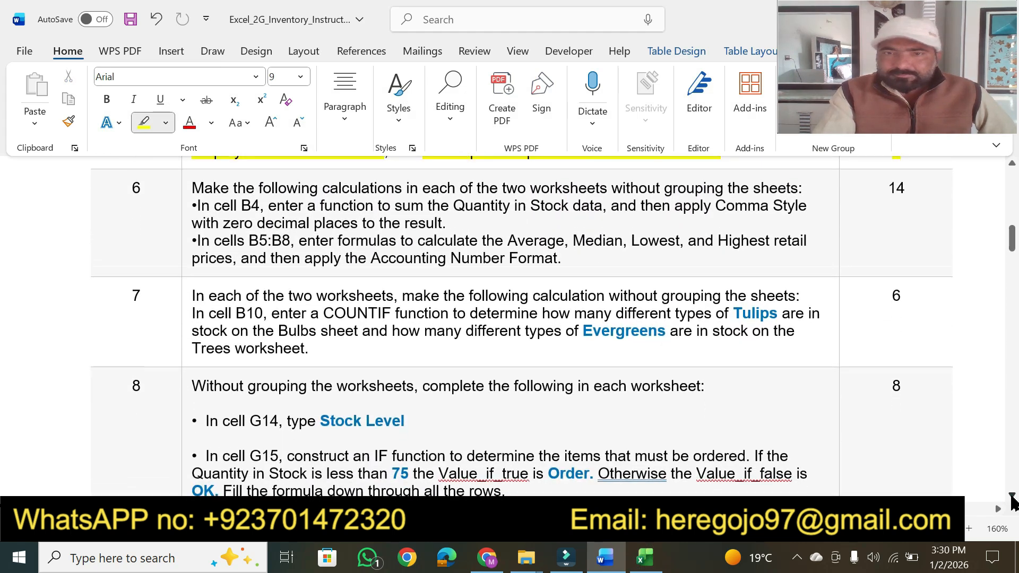
{"action": "left_click_drag", "start_coordinate": [192, 174], "coordinate": [794, 172]}
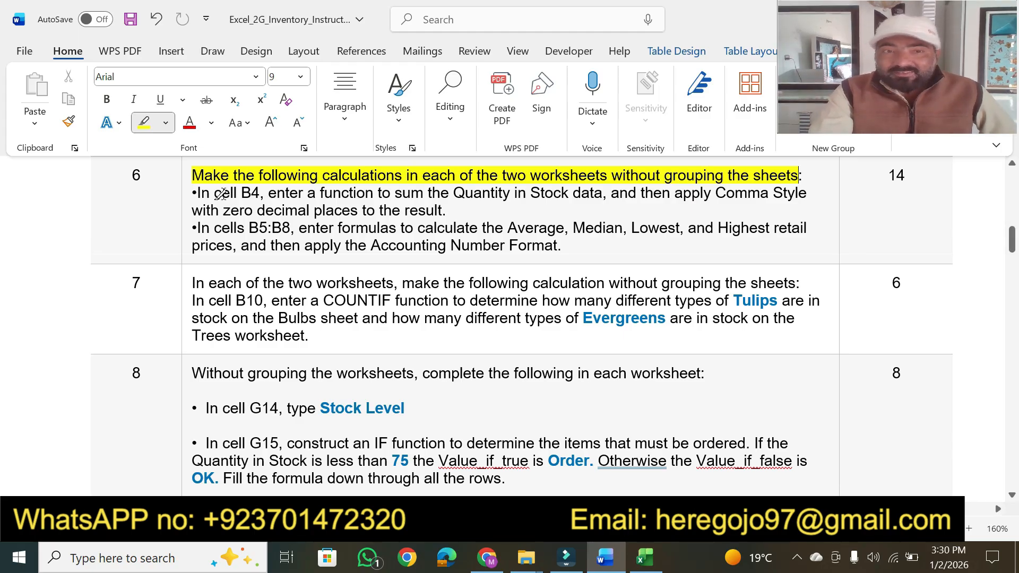
{"action": "mouse_move", "coordinate": [221, 194]}
{"action": "left_mouse_down"}
{"action": "mouse_move", "coordinate": [323, 175]}
{"action": "mouse_move", "coordinate": [439, 199]}
{"action": "mouse_move", "coordinate": [618, 186]}
{"action": "mouse_move", "coordinate": [810, 194]}
{"action": "left_mouse_up"}
{"action": "left_click_drag", "start_coordinate": [240, 211], "coordinate": [444, 218]}
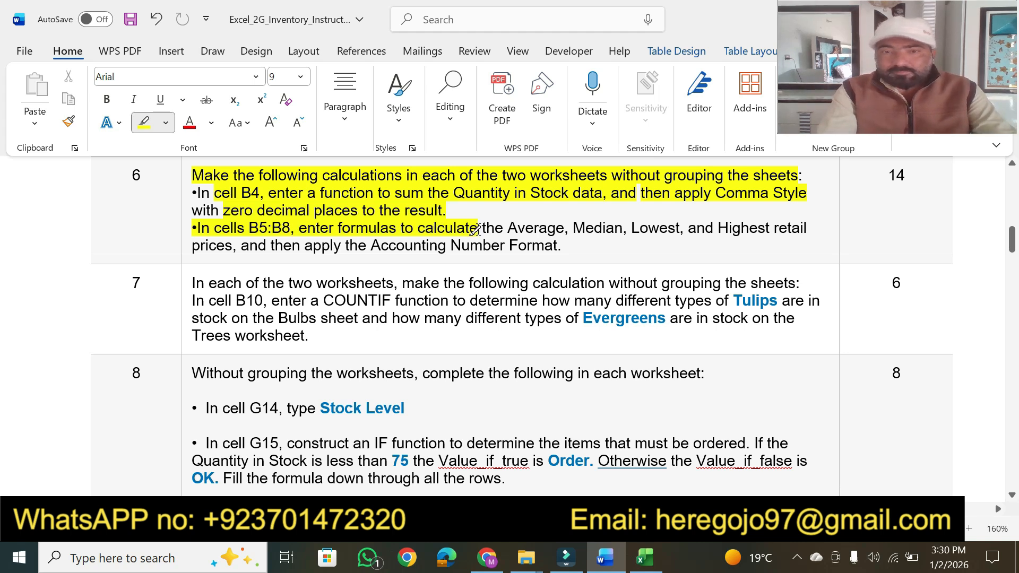
{"action": "mouse_move", "coordinate": [475, 226]}
{"action": "left_mouse_down"}
{"action": "mouse_move", "coordinate": [385, 246]}
{"action": "mouse_move", "coordinate": [202, 220]}
{"action": "left_mouse_up"}
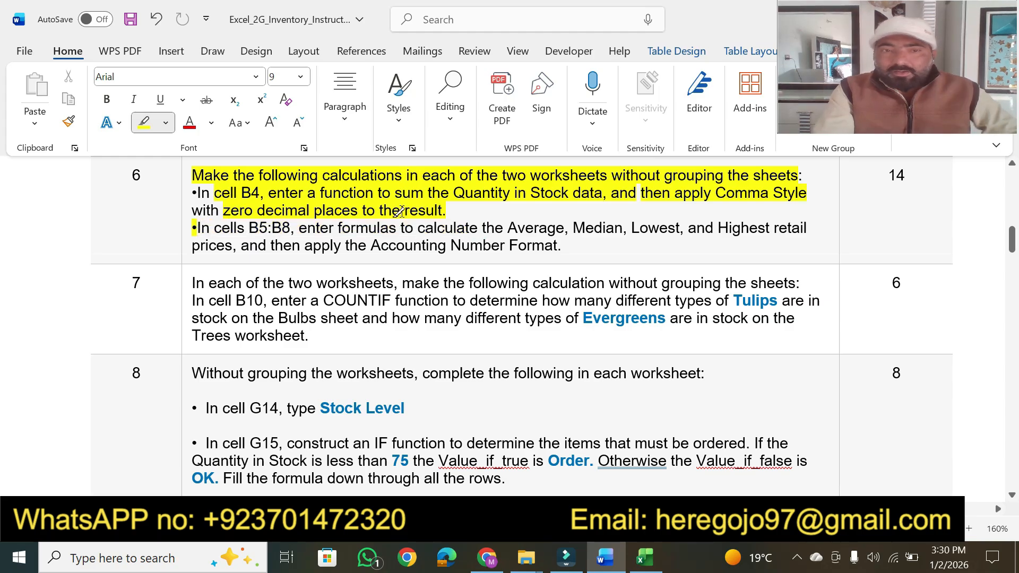
Step: Switch to Excel and total the Quantity in Stock data on the Trees sheet with =SUM(A15:A42) in cell B4
{"action": "left_click", "coordinate": [641, 562]}
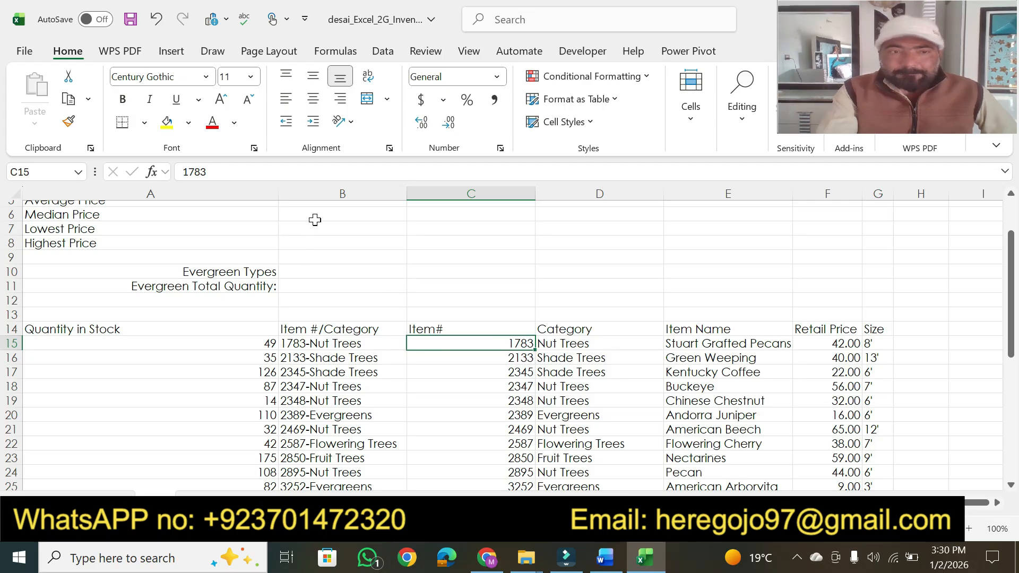
{"action": "left_click_drag", "start_coordinate": [1011, 321], "coordinate": [1011, 292]}
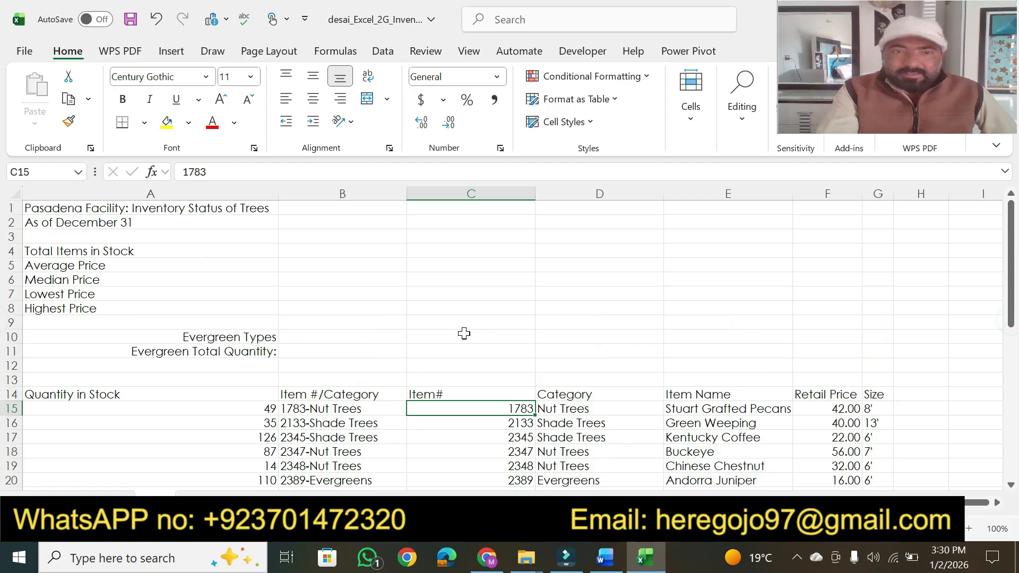
{"action": "left_click", "coordinate": [314, 252]}
{"action": "left_click", "coordinate": [602, 561]}
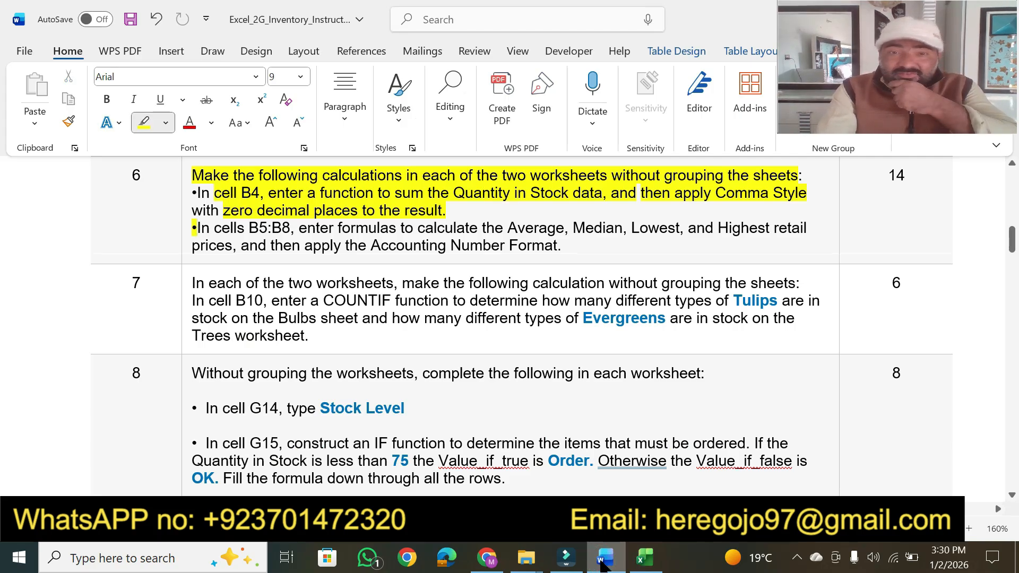
{"action": "left_click", "coordinate": [603, 564]}
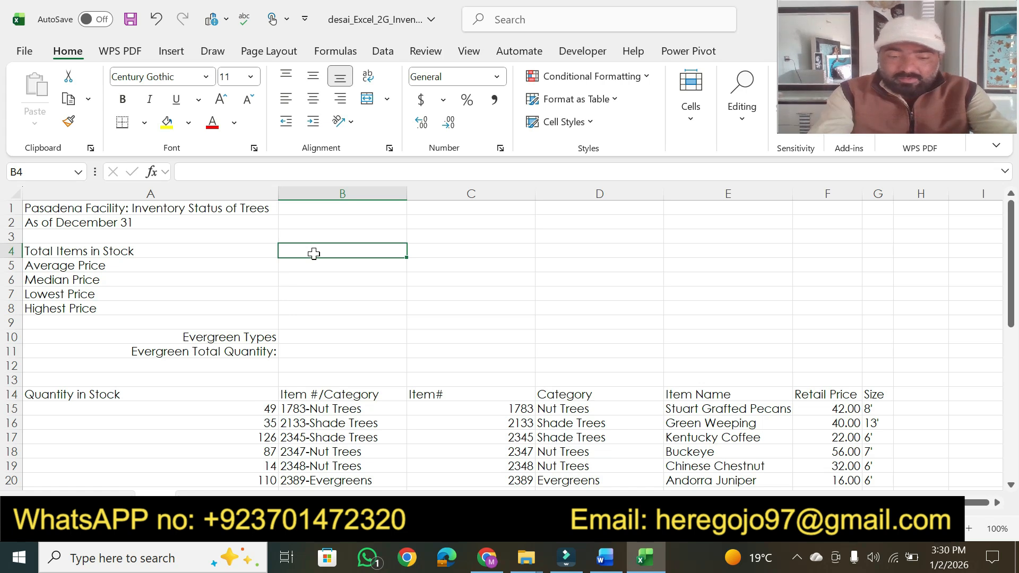
{"action": "type", "text": "=sum"}
{"action": "key", "text": "Tab"}
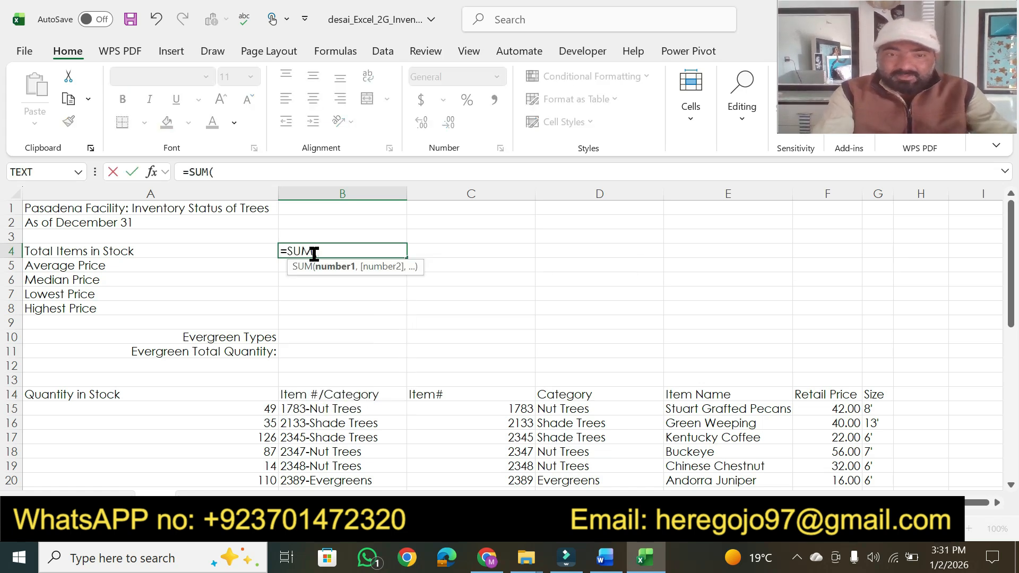
{"action": "mouse_move", "coordinate": [244, 409]}
{"action": "left_mouse_down"}
{"action": "mouse_move", "coordinate": [241, 483]}
{"action": "mouse_move", "coordinate": [263, 553]}
{"action": "mouse_move", "coordinate": [258, 413]}
{"action": "left_mouse_up"}
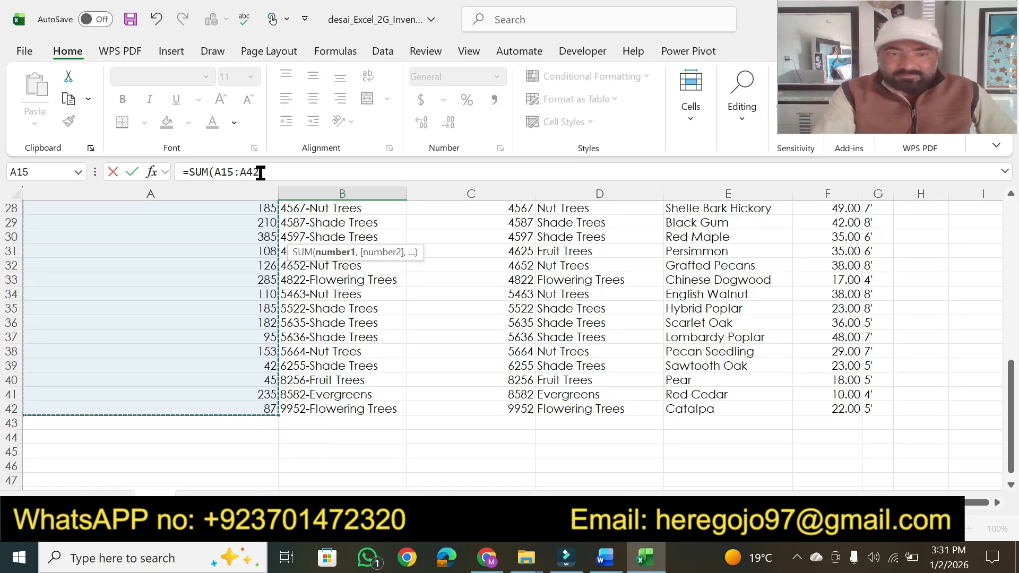
{"action": "left_click", "coordinate": [268, 168]}
{"action": "type", "text": ")"}
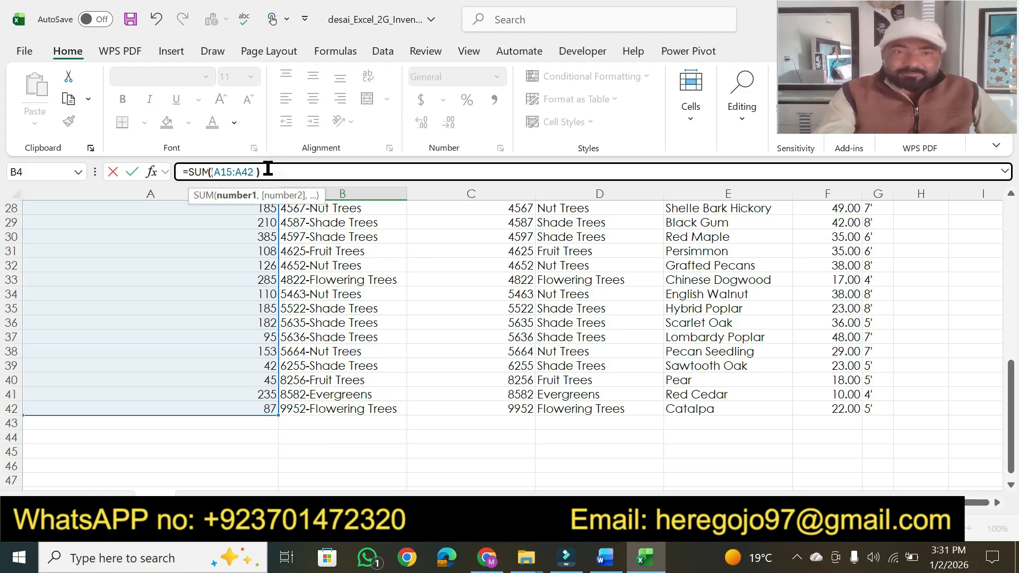
{"action": "key", "text": "Return"}
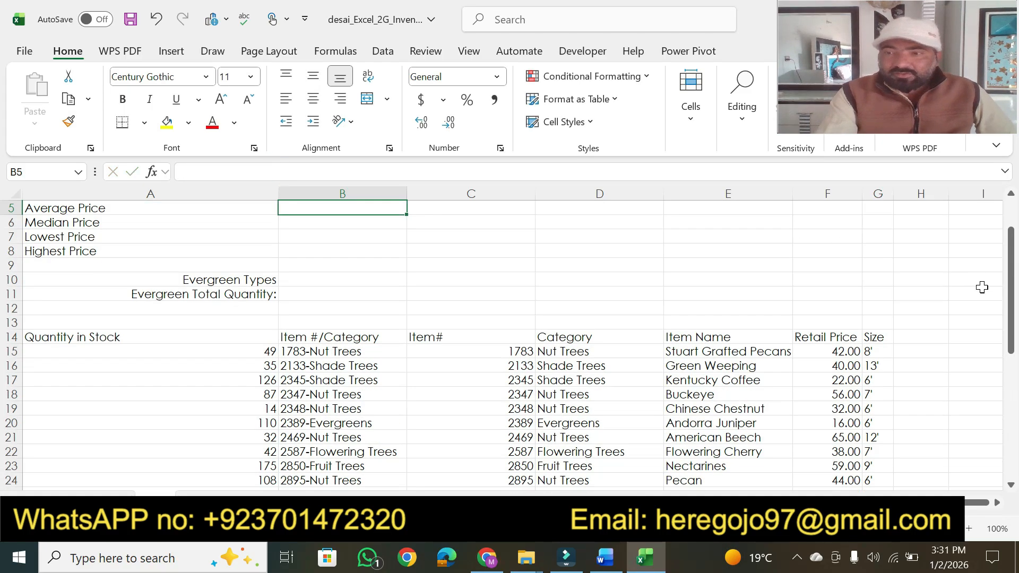
Step: Apply Comma Style with zero decimal places to the total in cell B4 on the Trees sheet
{"action": "left_click_drag", "start_coordinate": [1007, 332], "coordinate": [1008, 307]}
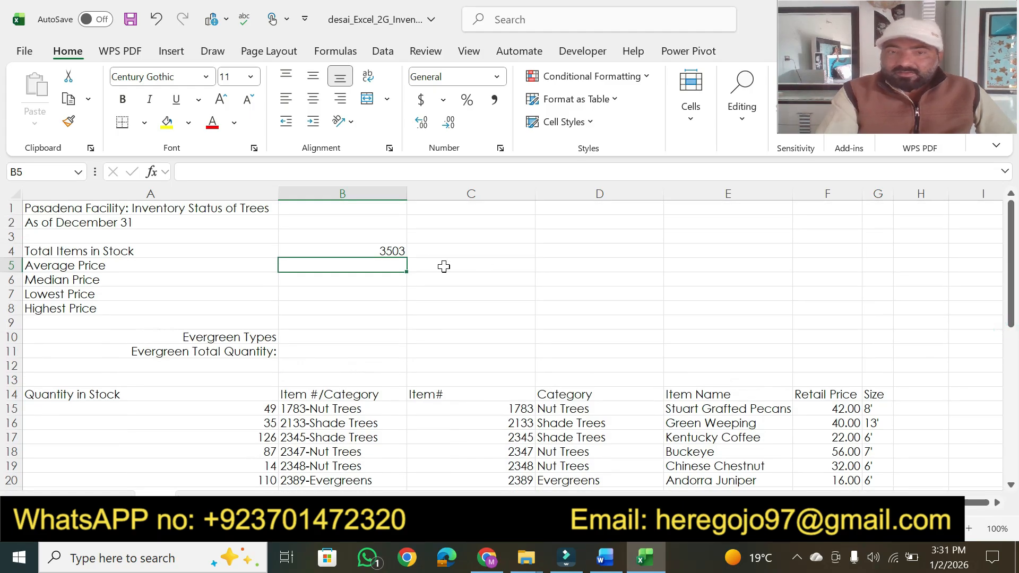
{"action": "left_click", "coordinate": [389, 250]}
{"action": "left_click", "coordinate": [605, 557]}
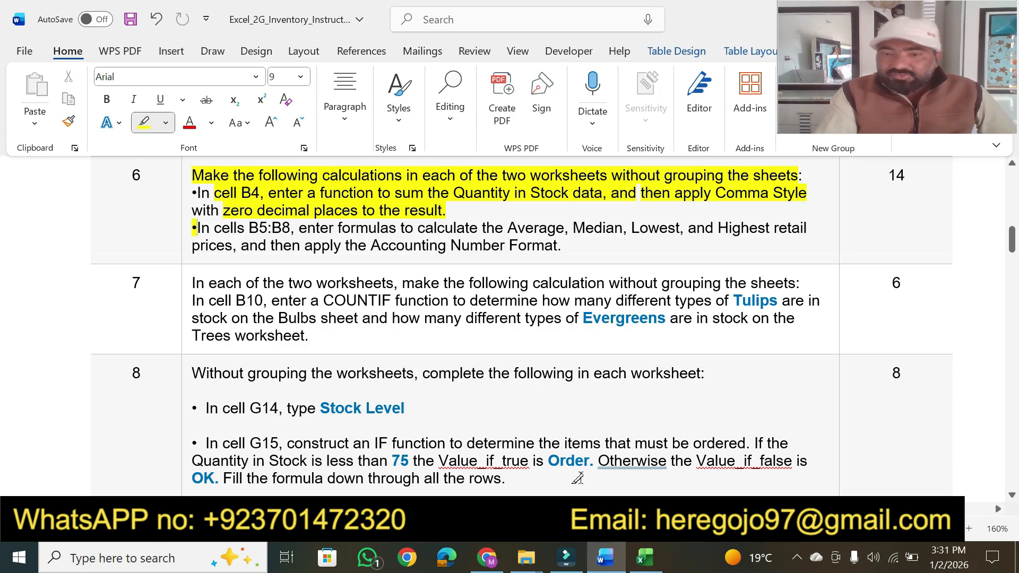
{"action": "left_click", "coordinate": [645, 557]}
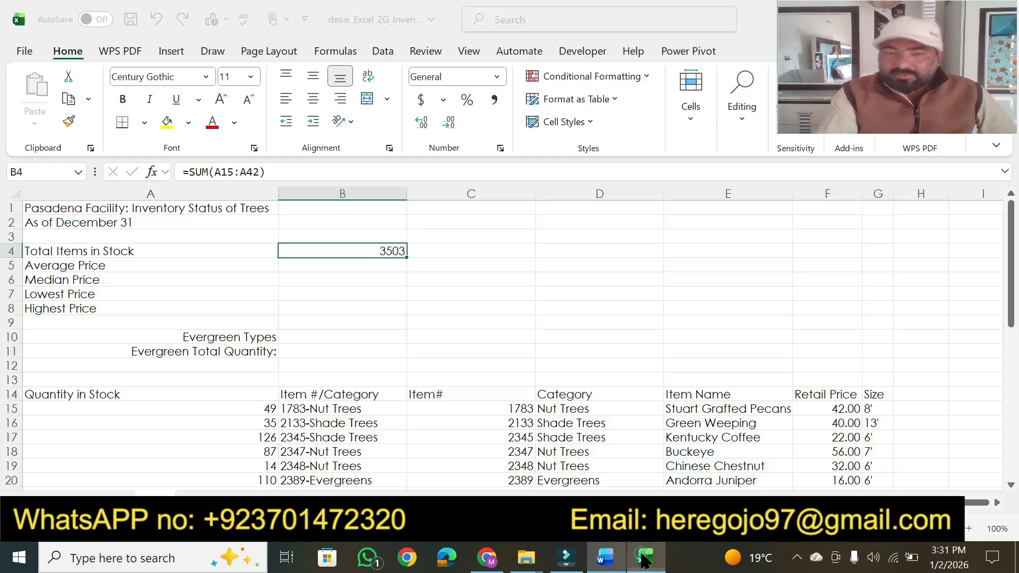
{"action": "left_click", "coordinate": [494, 101]}
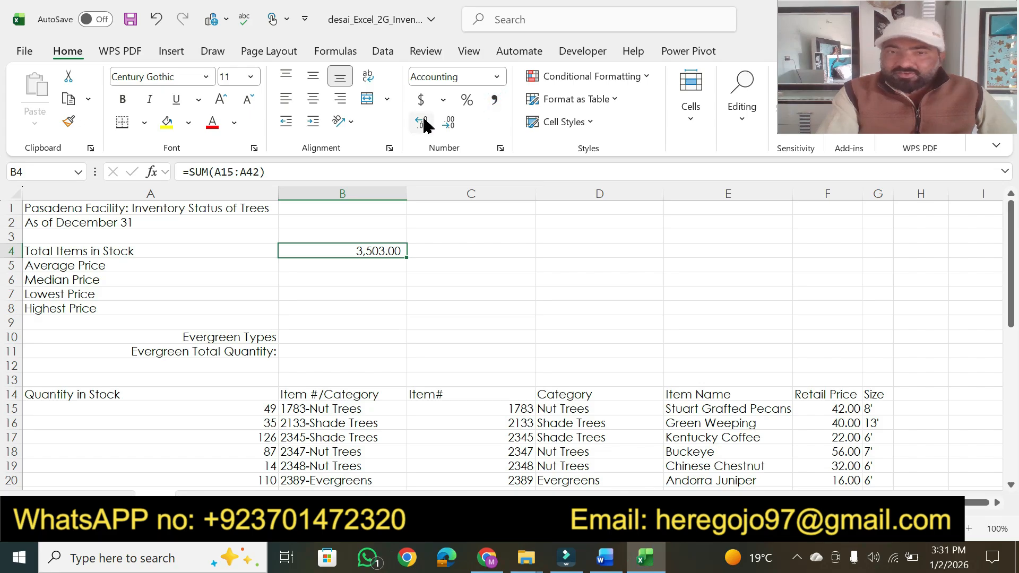
{"action": "left_click", "coordinate": [449, 123]}
{"action": "left_click", "coordinate": [448, 123]}
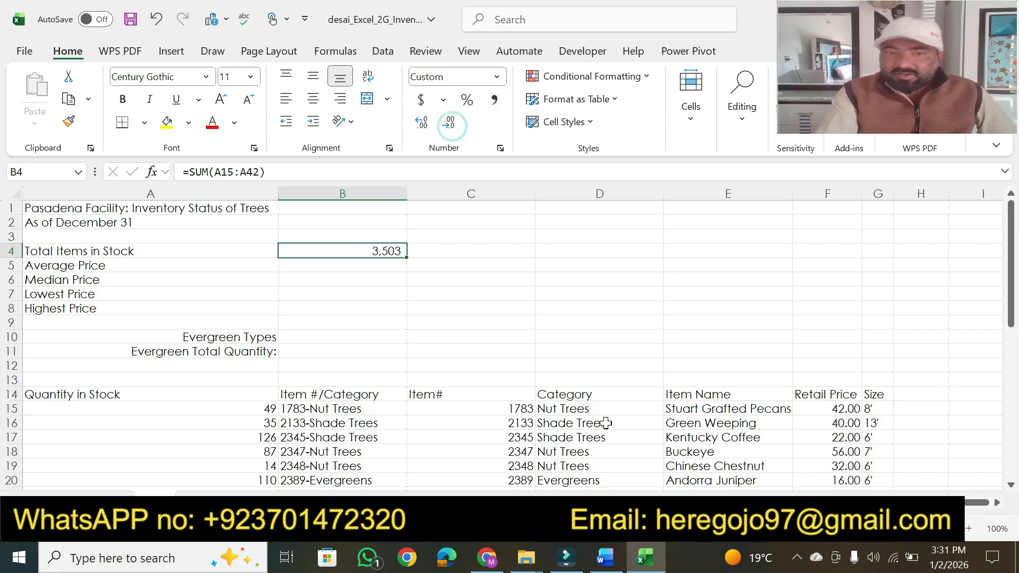
Step: Switch to Word and highlight step 6's B5:B8 instruction on Average, Median, Lowest and Highest retail prices and the Accounting Number Format
{"action": "left_click", "coordinate": [605, 557]}
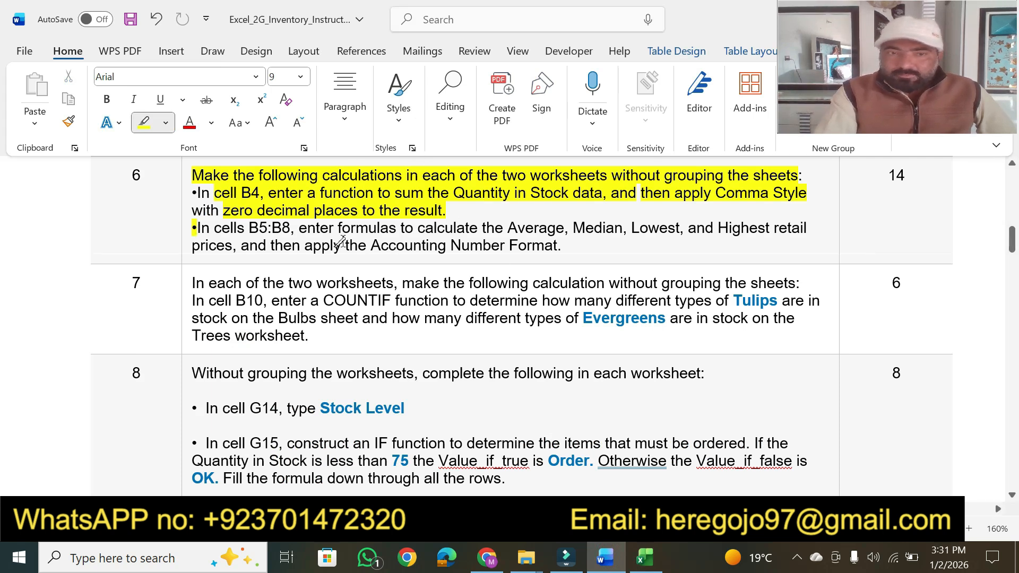
{"action": "left_click", "coordinate": [646, 562]}
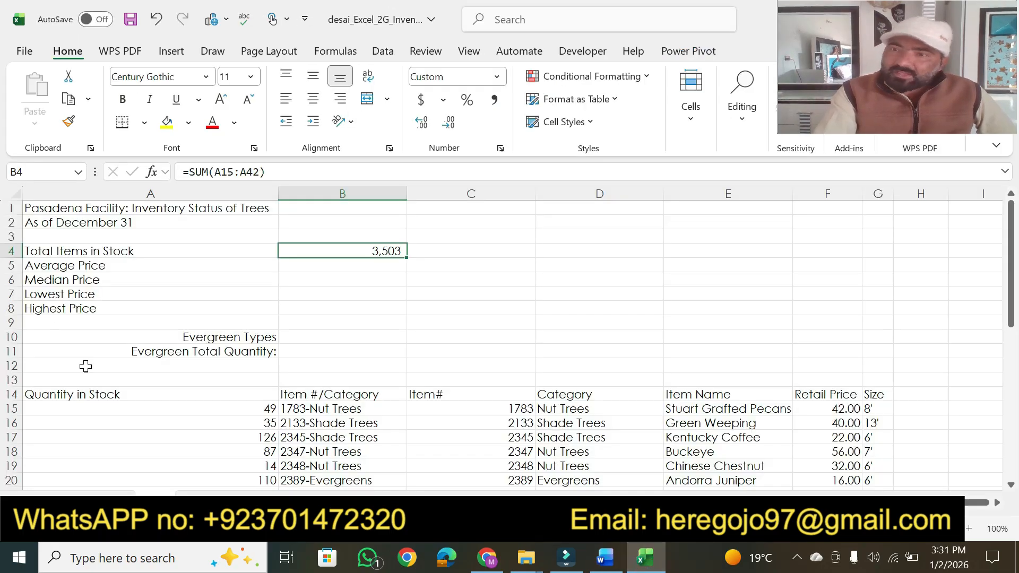
{"action": "left_click", "coordinate": [605, 557]}
{"action": "left_click_drag", "start_coordinate": [214, 226], "coordinate": [285, 227]}
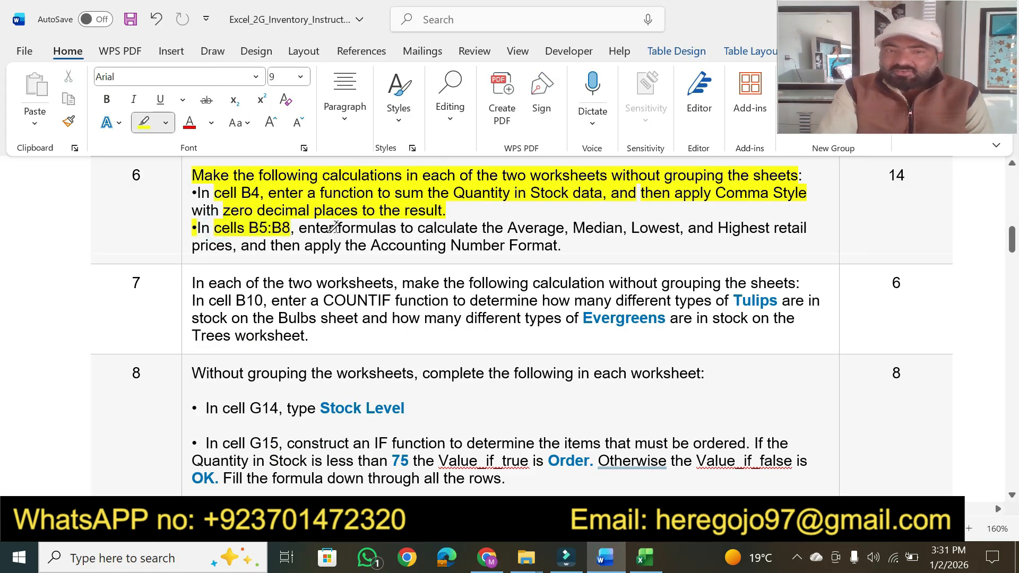
{"action": "left_click_drag", "start_coordinate": [366, 226], "coordinate": [806, 227]}
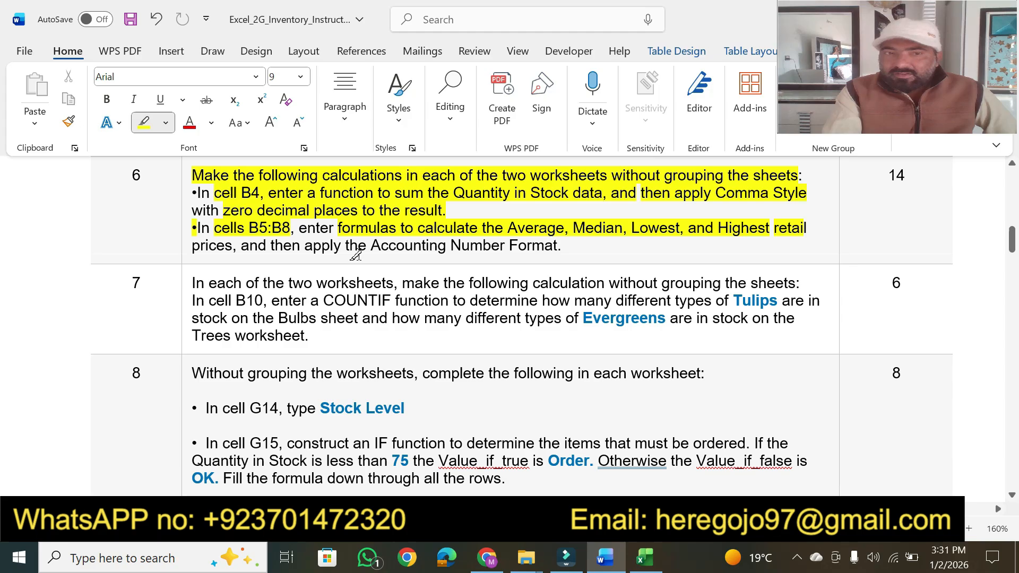
{"action": "mouse_move", "coordinate": [192, 245]}
{"action": "left_mouse_down"}
{"action": "mouse_move", "coordinate": [575, 245]}
{"action": "mouse_move", "coordinate": [564, 243]}
{"action": "left_mouse_up"}
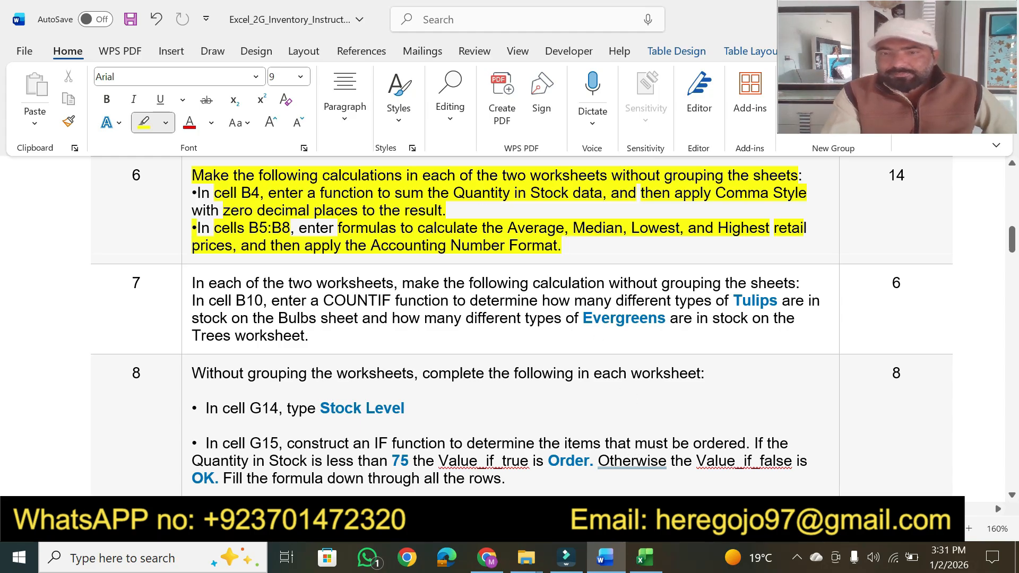
Step: Switch to Excel and calculate the average retail price on the Trees sheet with =AVERAGE(F15:F42) in cell B5
{"action": "left_click", "coordinate": [644, 563]}
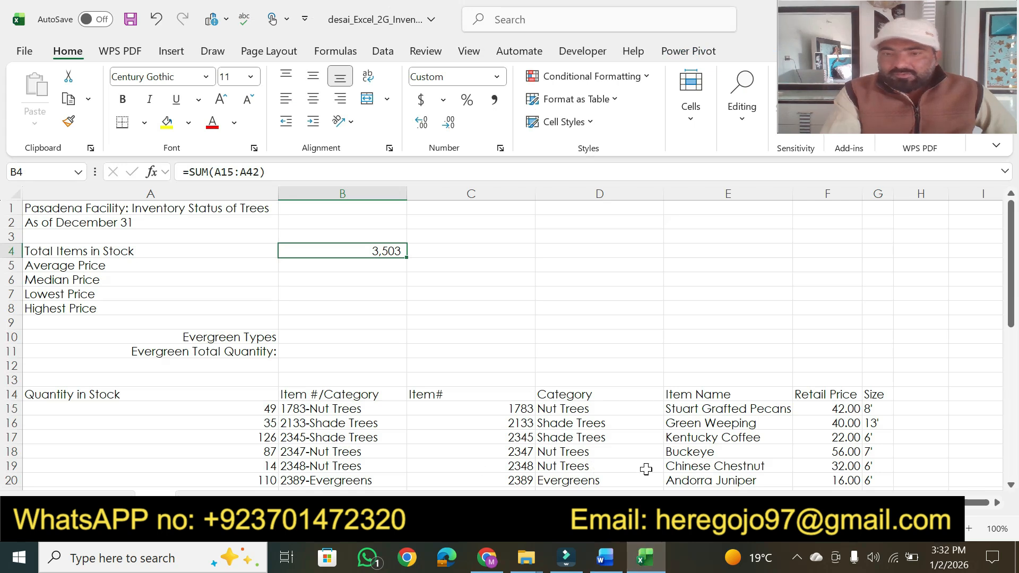
{"action": "left_click", "coordinate": [605, 557]}
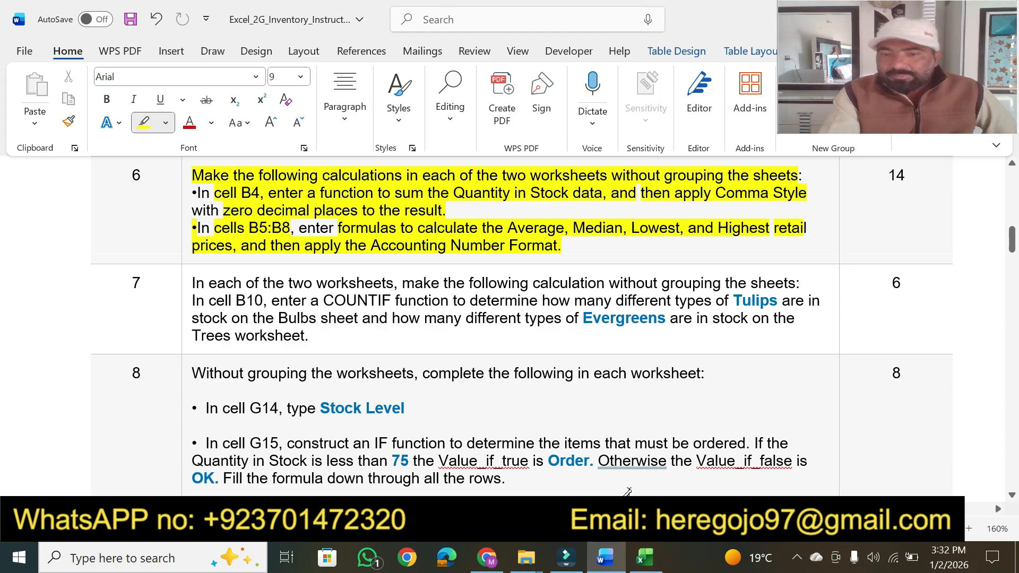
{"action": "left_click", "coordinate": [643, 557]}
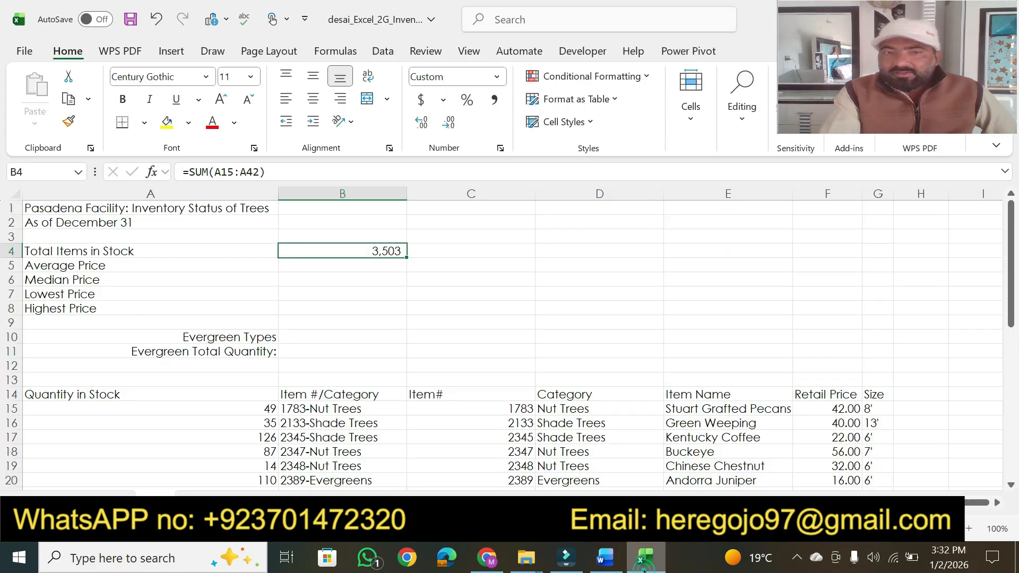
{"action": "left_click", "coordinate": [343, 266]}
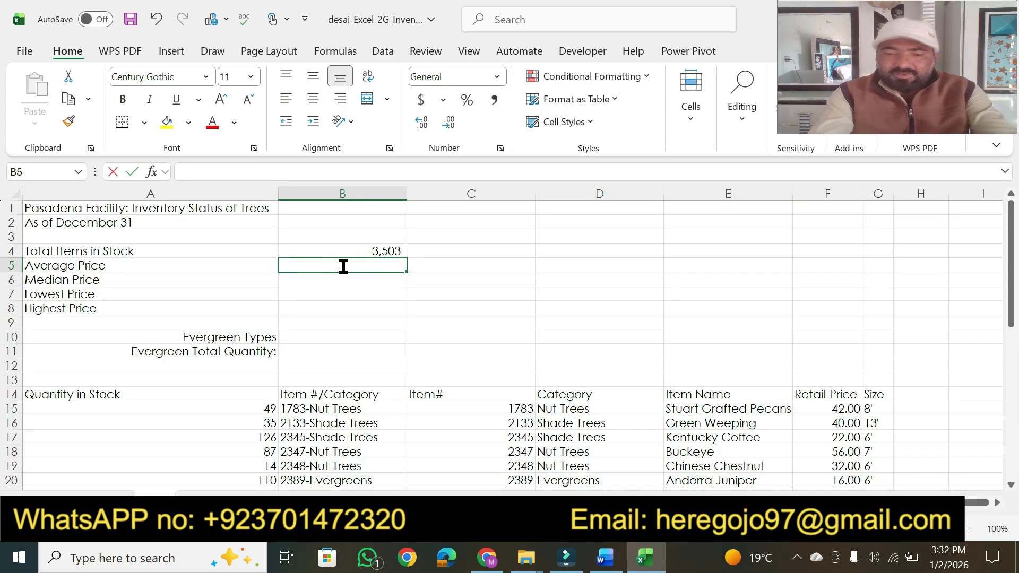
{"action": "type", "text": "=avr"}
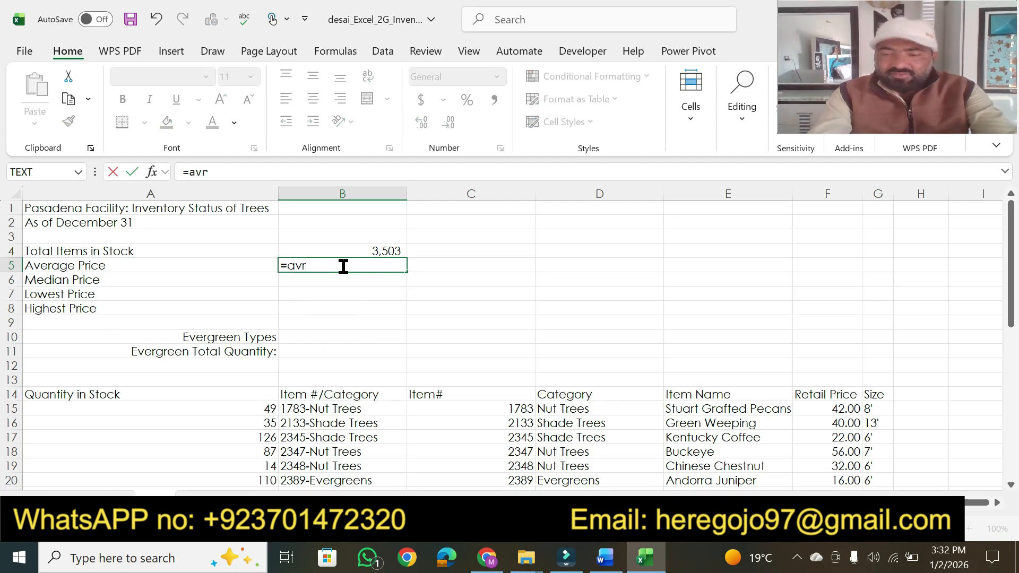
{"action": "key", "text": "BackSpace"}
{"action": "key", "text": "Down"}
{"action": "key", "text": "Tab"}
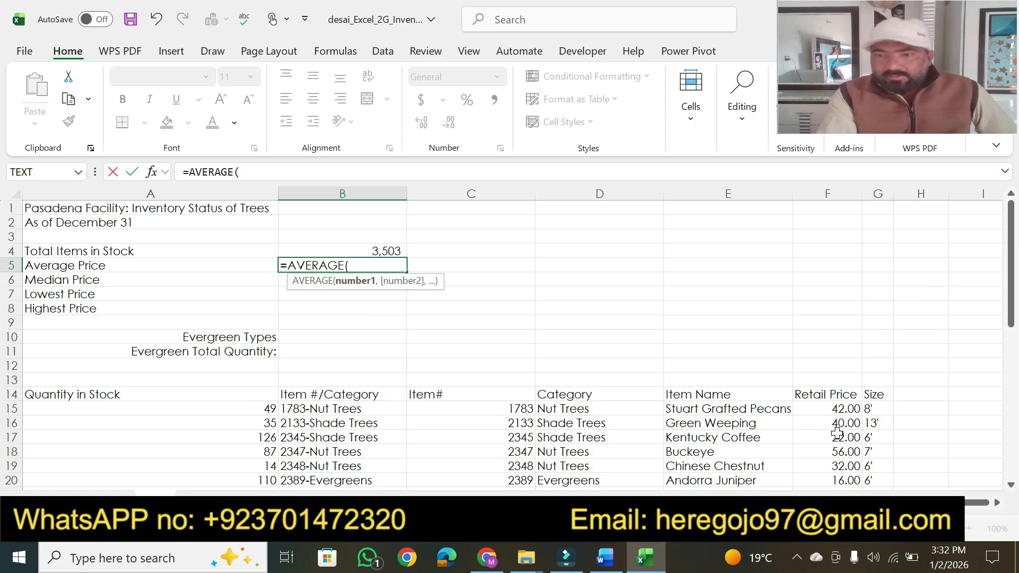
{"action": "left_click_drag", "start_coordinate": [820, 408], "coordinate": [842, 438]}
{"action": "key", "text": "Return"}
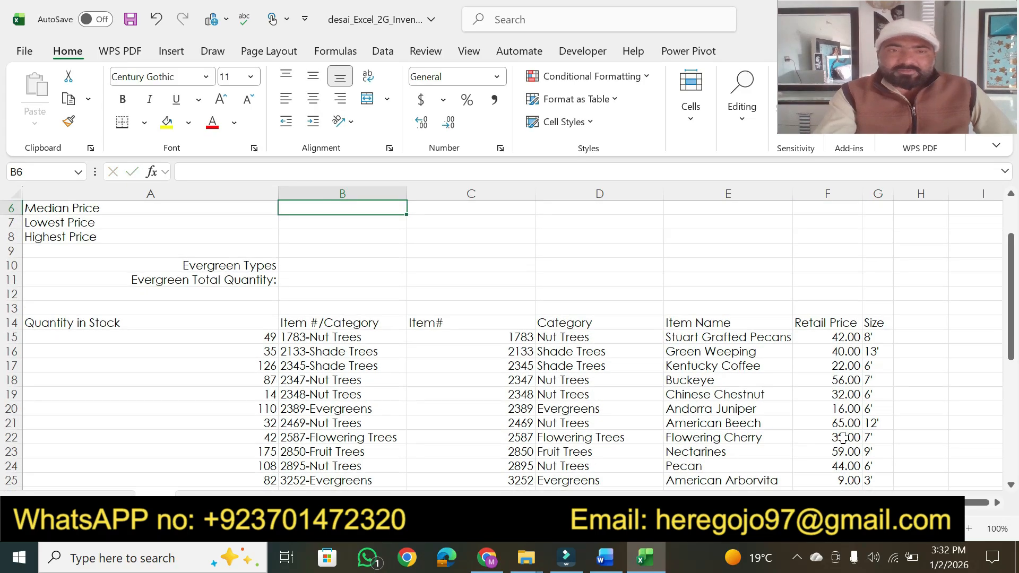
Step: Calculate the median of the Retail Price column in cell B6 with the MEDIAN function
{"action": "left_click_drag", "start_coordinate": [1013, 345], "coordinate": [1013, 311]}
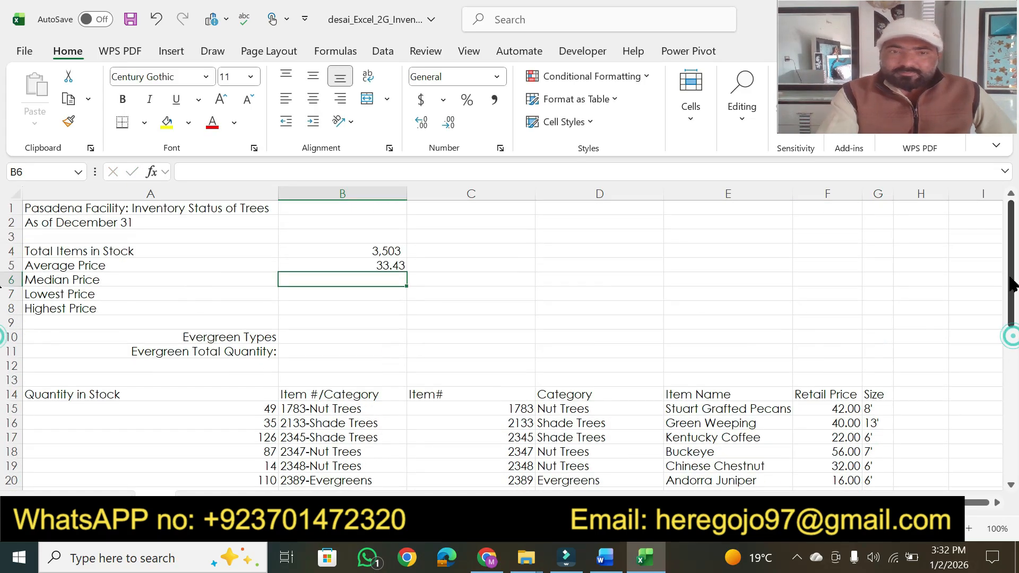
{"action": "type", "text": "=med"}
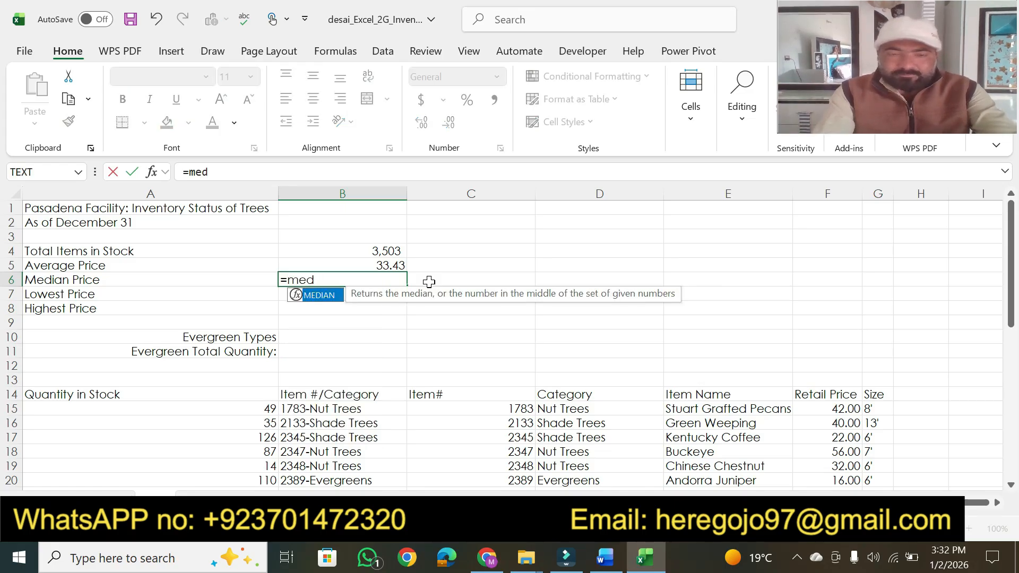
{"action": "key", "text": "Tab"}
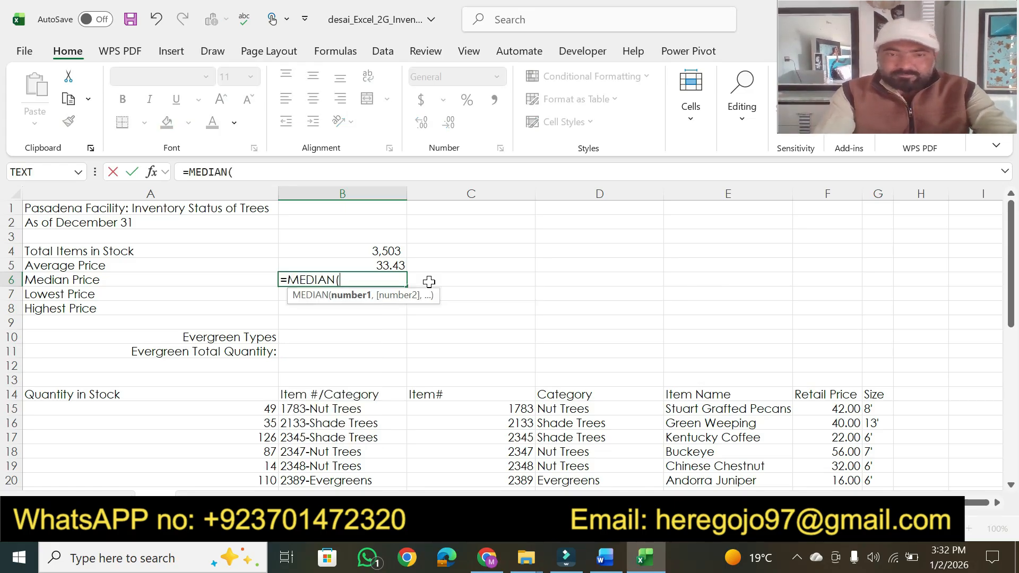
{"action": "left_click_drag", "start_coordinate": [824, 410], "coordinate": [832, 451]}
{"action": "key", "text": "Return"}
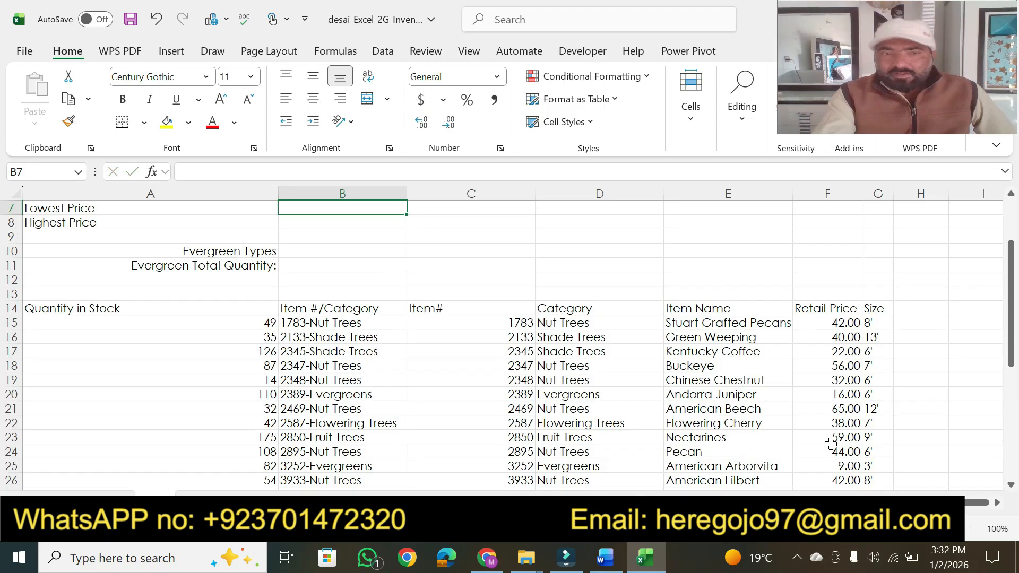
Step: Calculate the lowest retail price in cell B7 with the MIN function over F15:F42
{"action": "left_click_drag", "start_coordinate": [1010, 350], "coordinate": [1009, 307]}
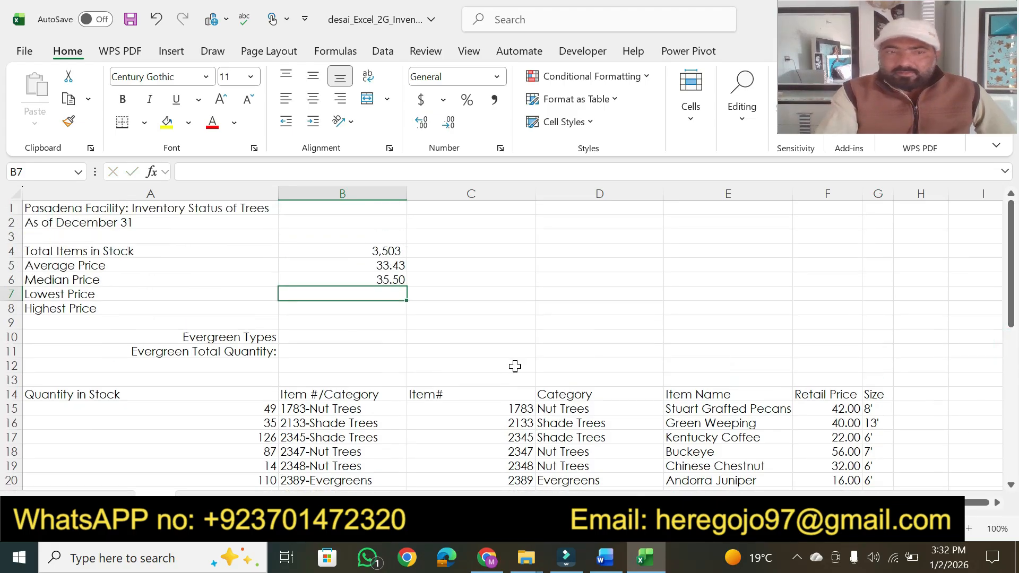
{"action": "type", "text": "="}
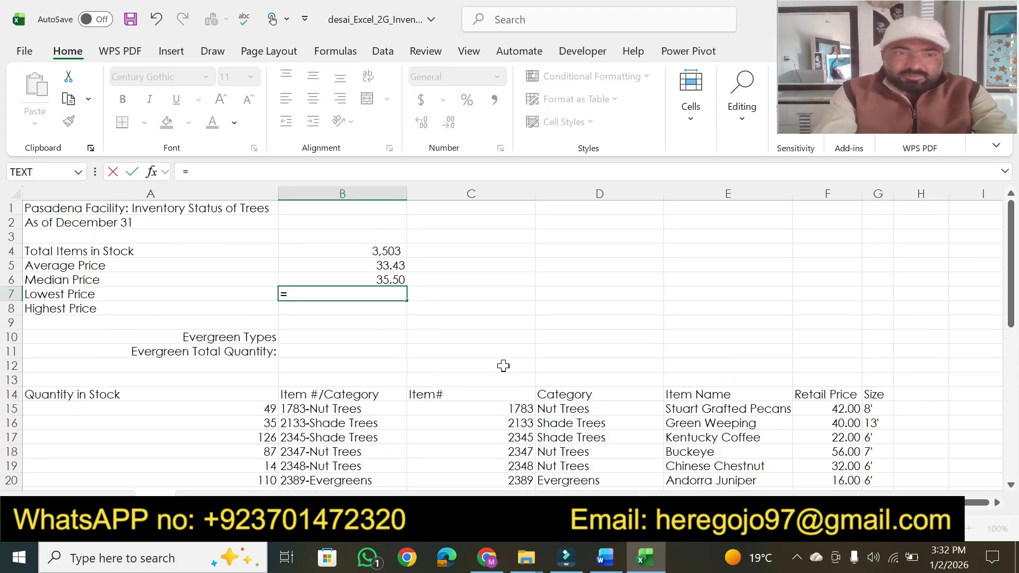
{"action": "type", "text": "MIN("}
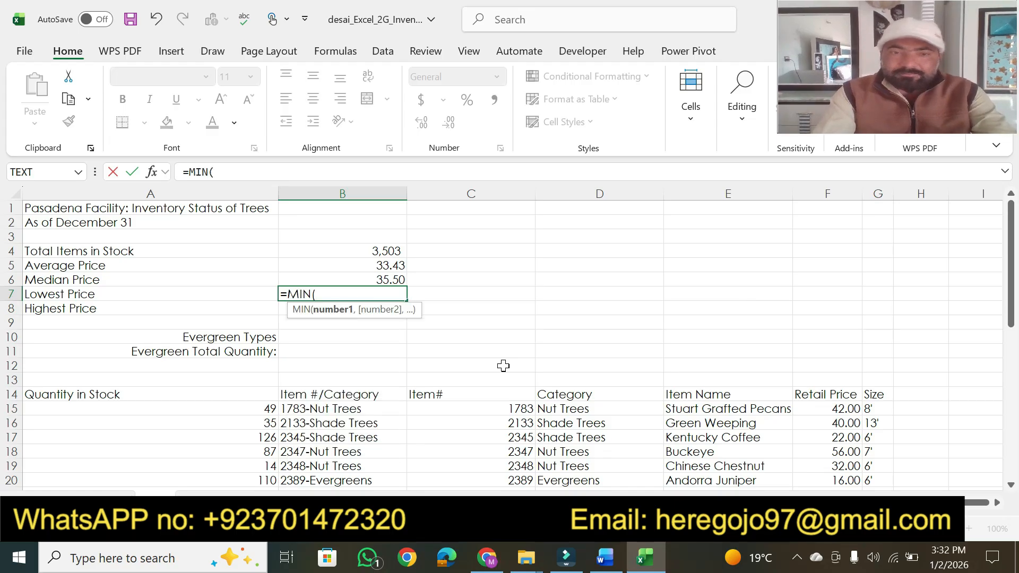
{"action": "left_click_drag", "start_coordinate": [818, 413], "coordinate": [819, 547]}
{"action": "left_click_drag", "start_coordinate": [821, 549], "coordinate": [838, 437]}
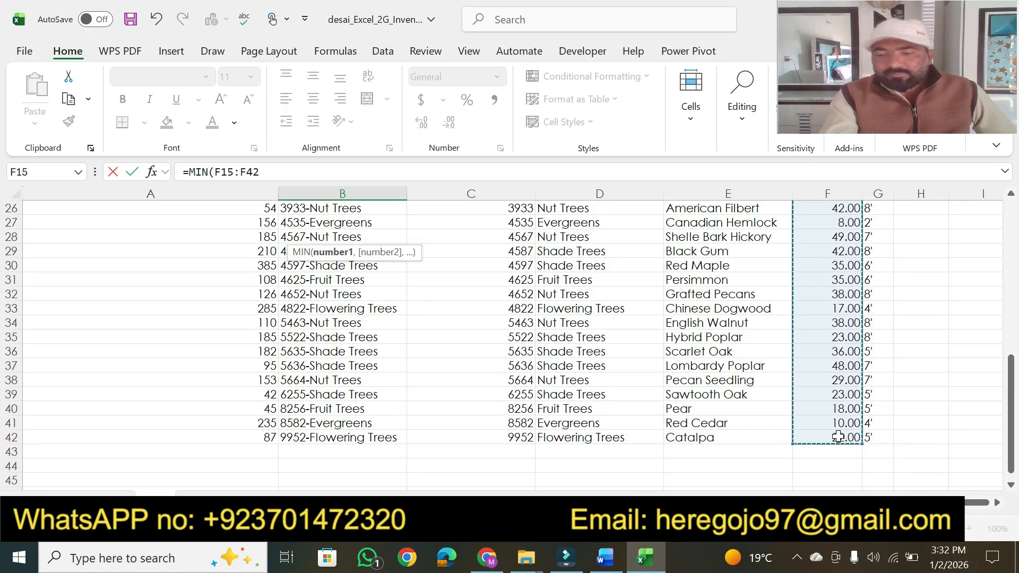
{"action": "key", "text": "Escape"}
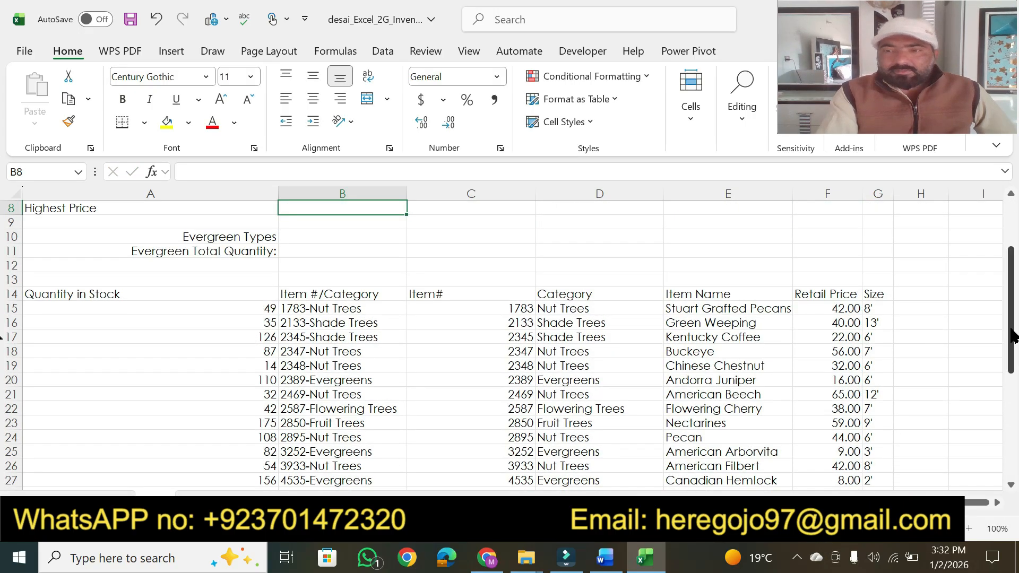
Step: Calculate the highest value of the Retail Price column in cell B8 with the MAX function
{"action": "scroll", "coordinate": [1014, 335], "scroll_direction": "up", "scroll_amount": 3}
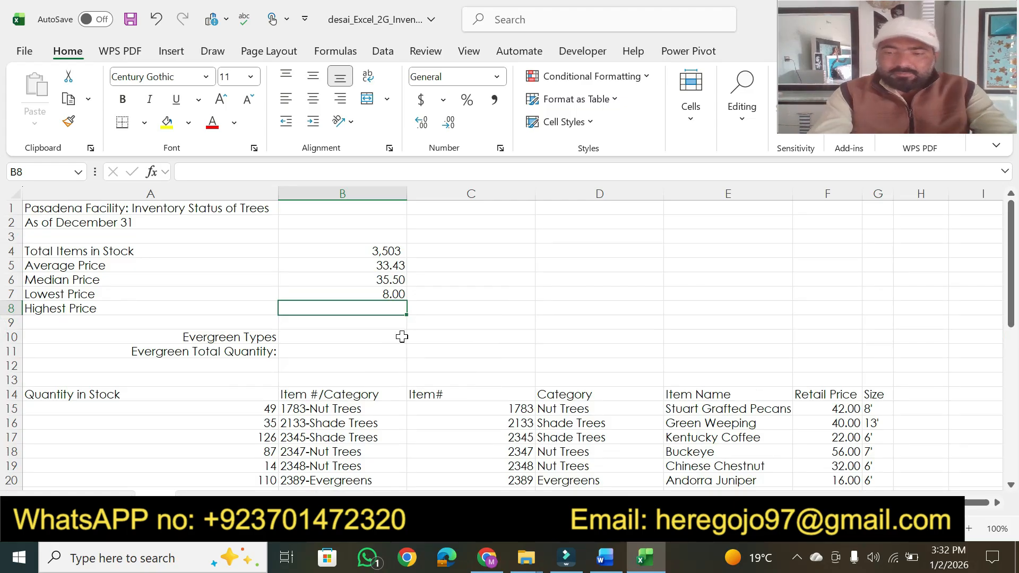
{"action": "type", "text": "=max"}
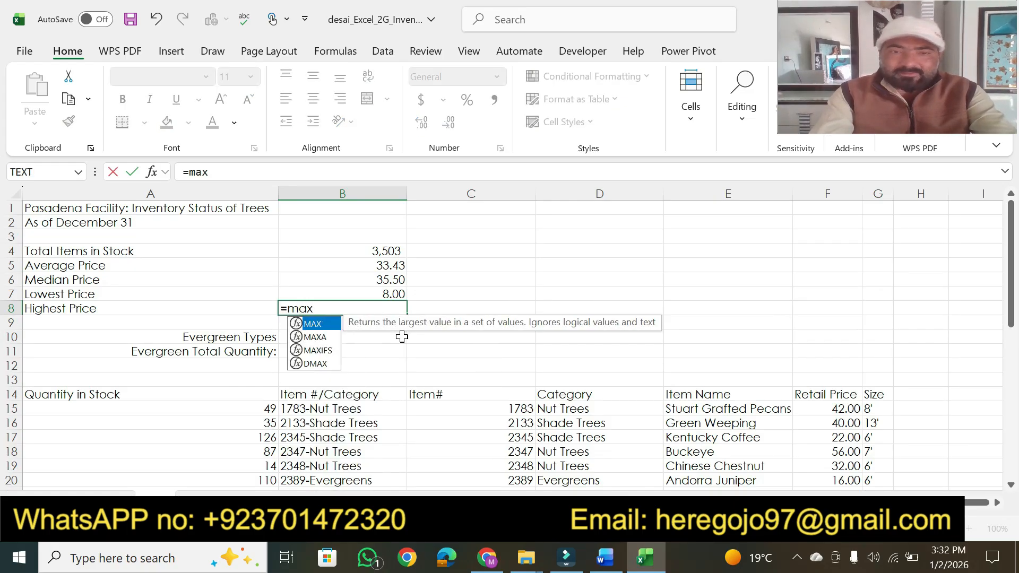
{"action": "key", "text": "Tab"}
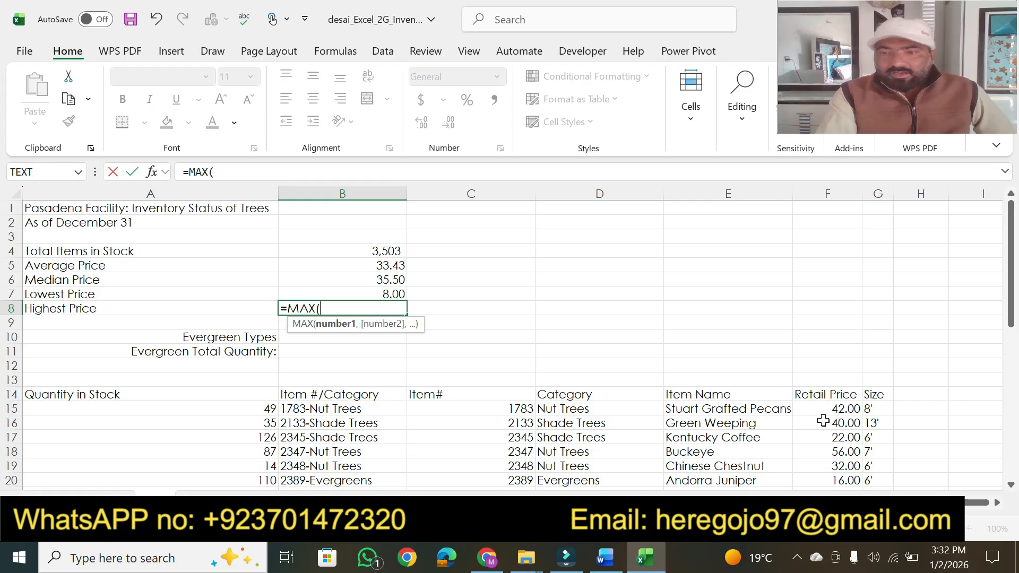
{"action": "left_click_drag", "start_coordinate": [825, 412], "coordinate": [842, 425]}
{"action": "key", "text": "Return"}
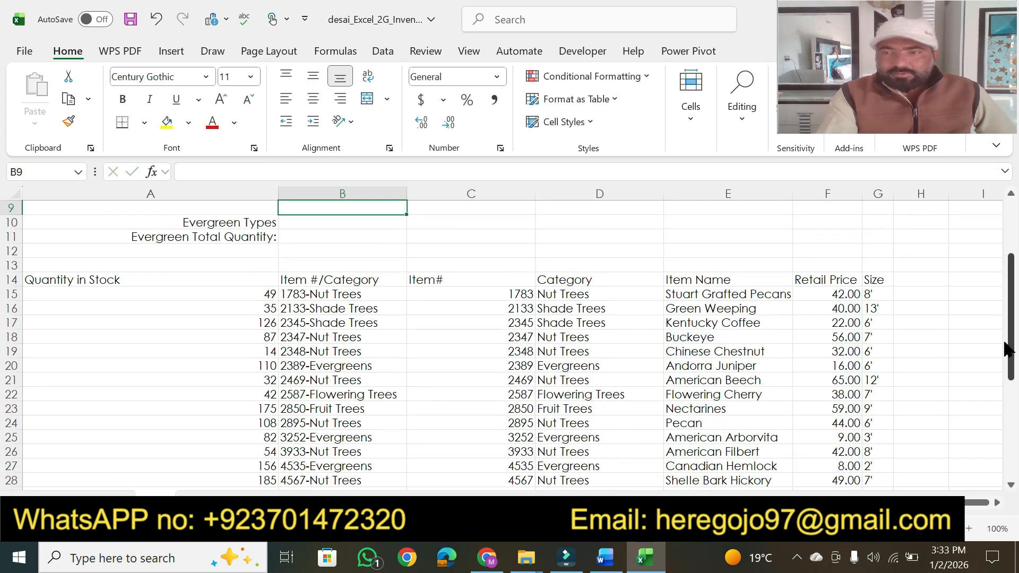
Step: Check instruction 6 in Word, and apply the Accounting format with the $ symbol and 2 decimals to cells B5:B8 on the Trees sheet in Excel
{"action": "left_click_drag", "start_coordinate": [1013, 362], "coordinate": [1011, 318]}
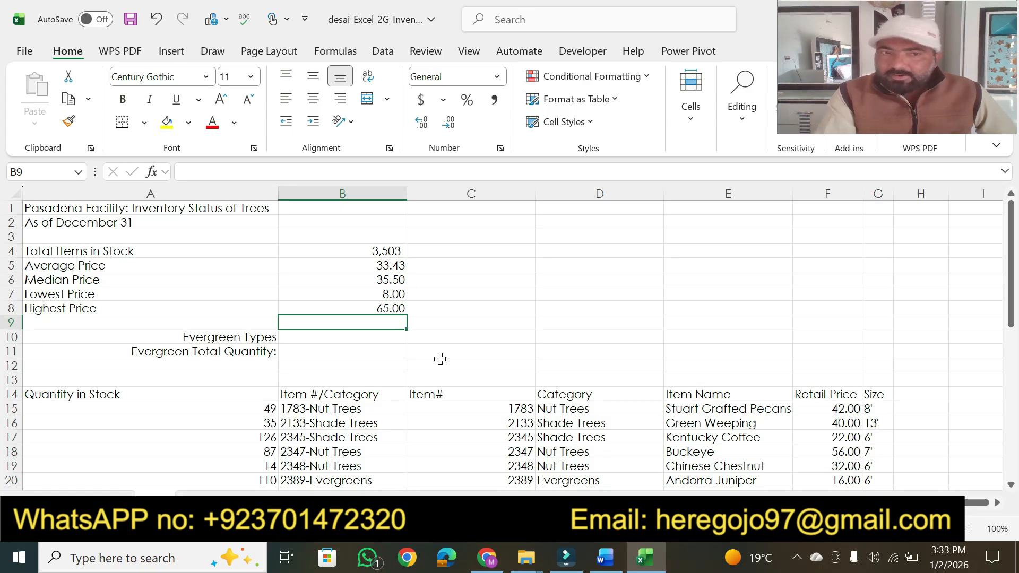
{"action": "left_click", "coordinate": [604, 557]}
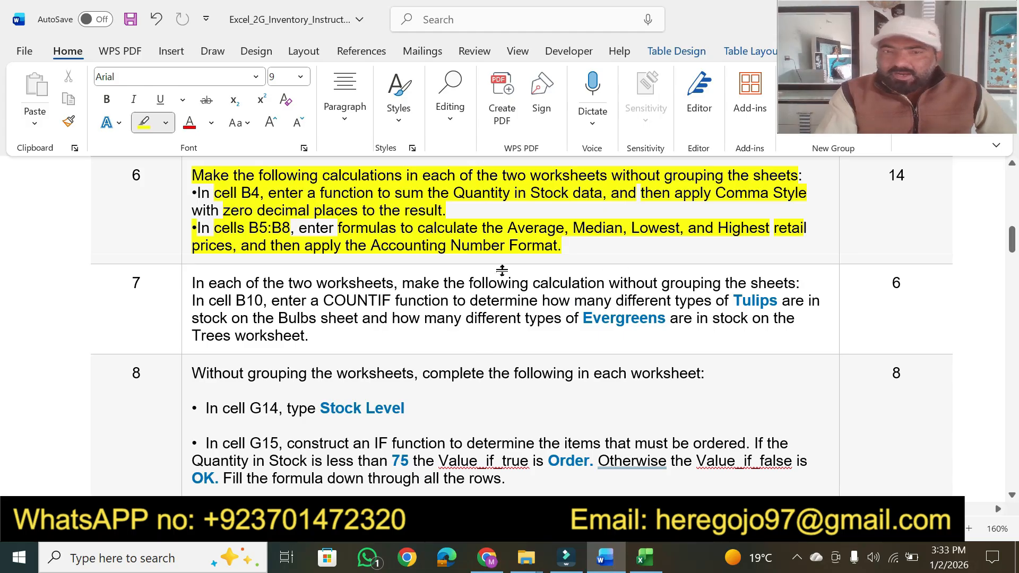
{"action": "left_click", "coordinate": [645, 557]}
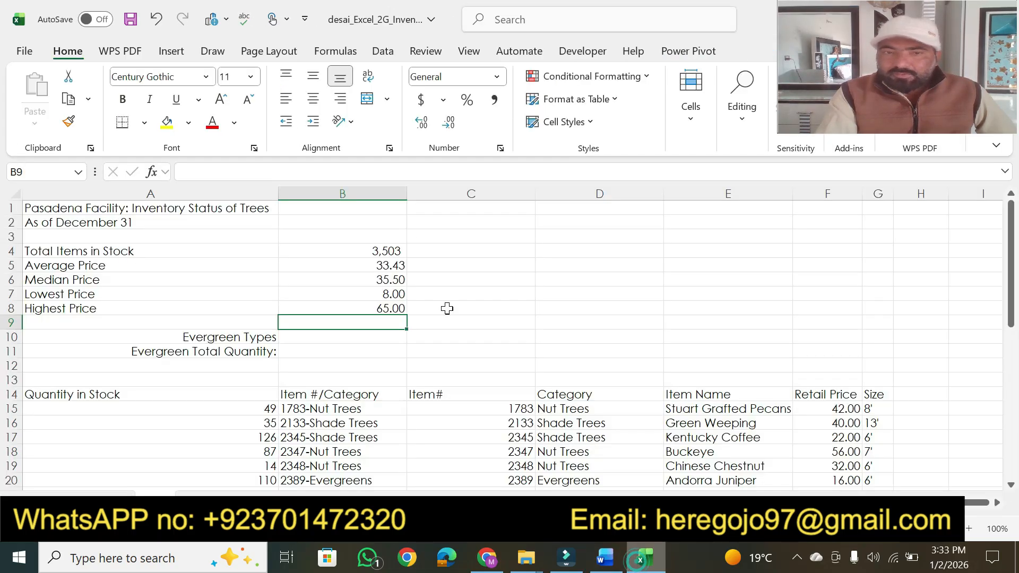
{"action": "left_click_drag", "start_coordinate": [381, 269], "coordinate": [384, 309]}
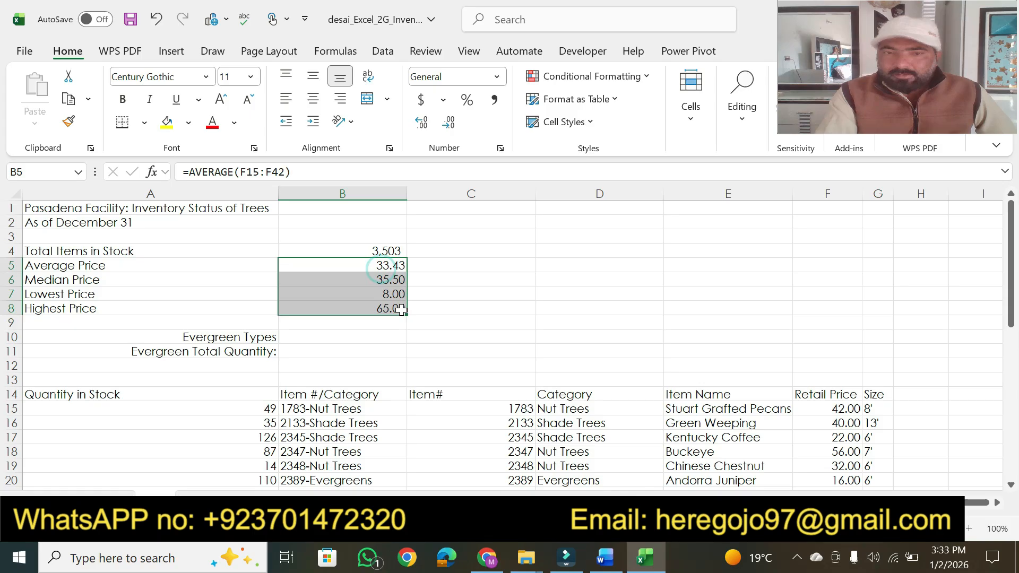
{"action": "left_click", "coordinate": [501, 149]}
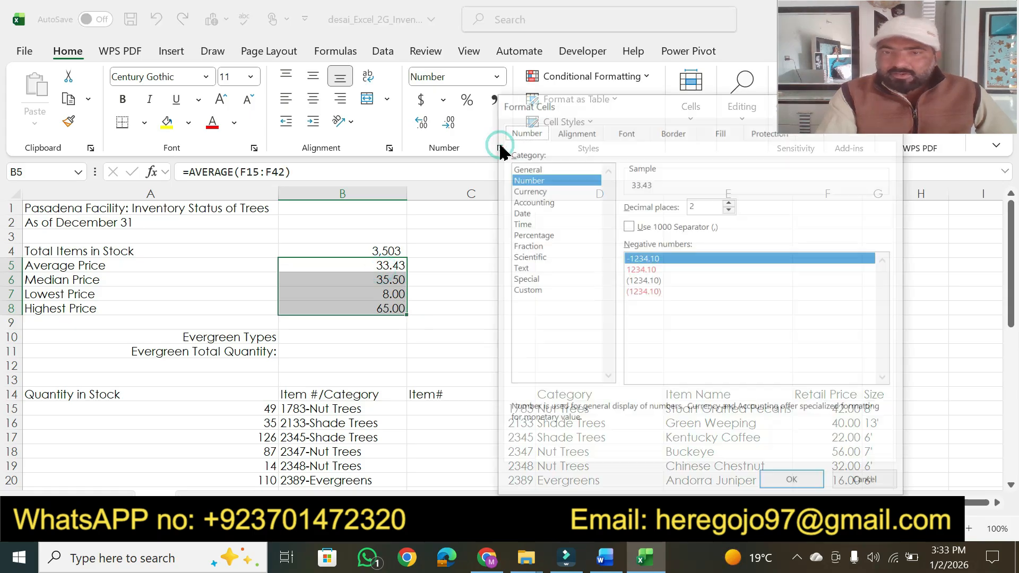
{"action": "left_click", "coordinate": [528, 201]}
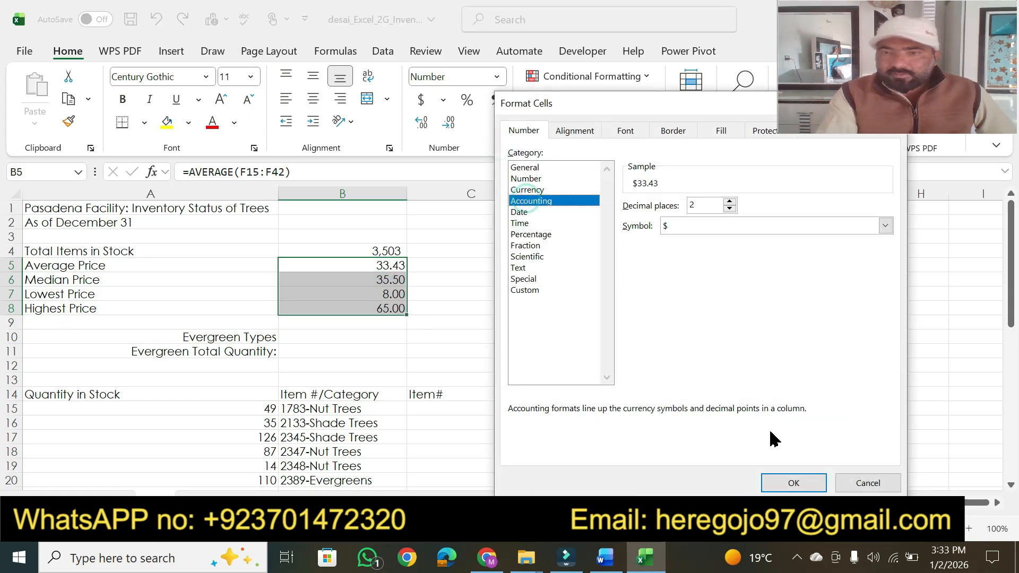
{"action": "left_click", "coordinate": [790, 483]}
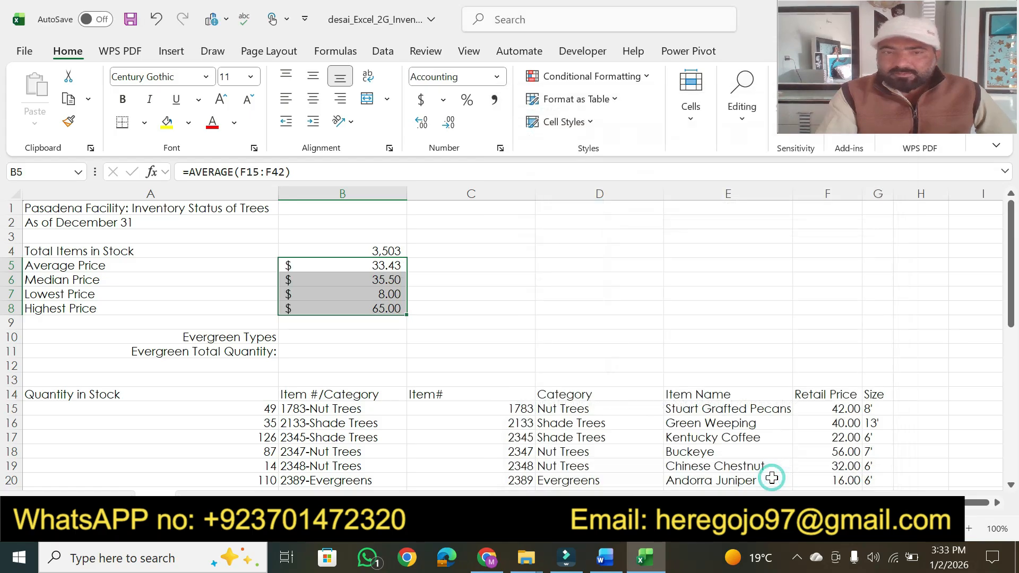
{"action": "left_click", "coordinate": [608, 333]}
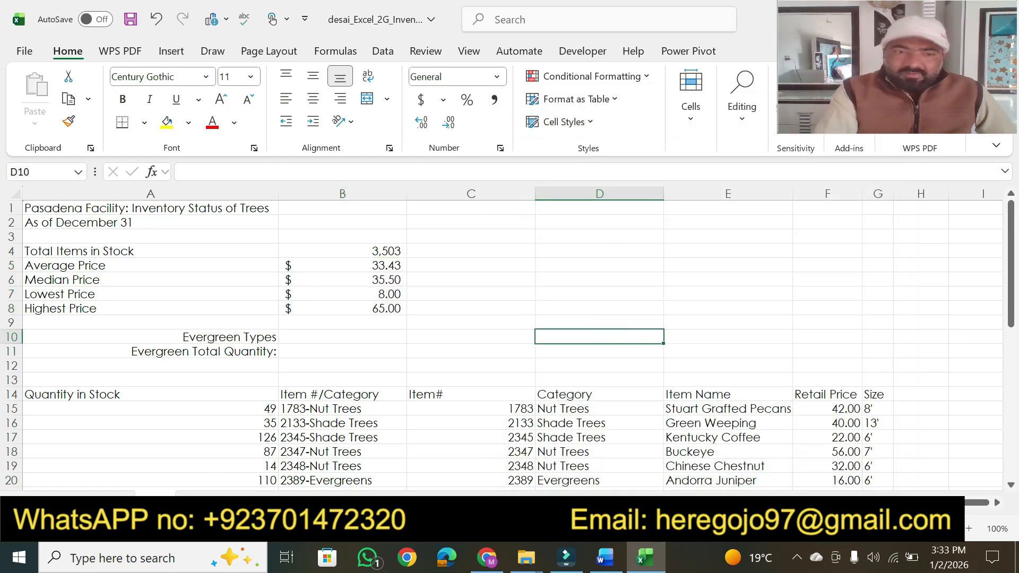
Step: Calculate the total Quantity in Stock on the Bulbs sheet with =SUM(A15:A42) in cell B4
{"action": "left_click", "coordinate": [110, 502]}
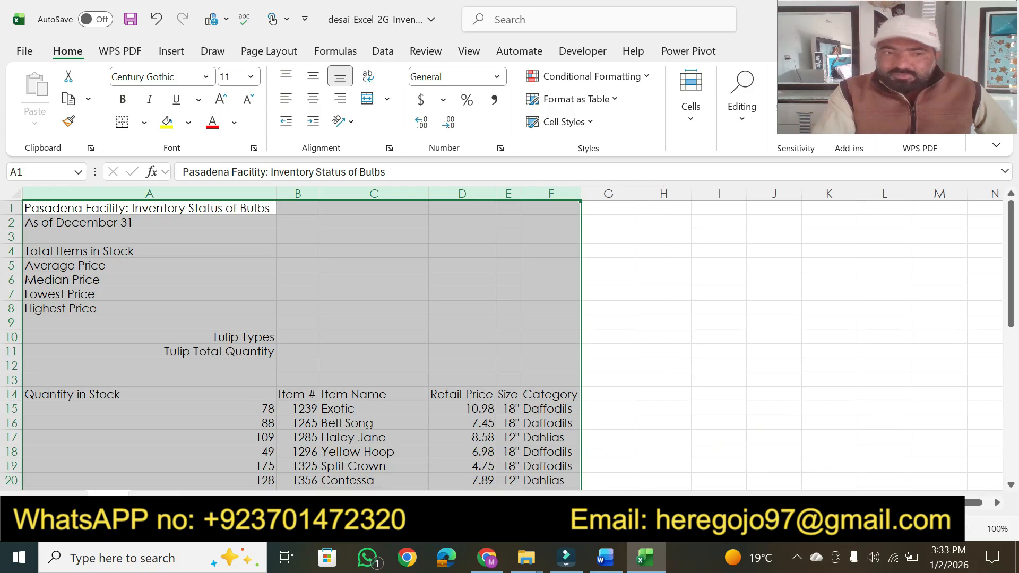
{"action": "left_click", "coordinate": [751, 338]}
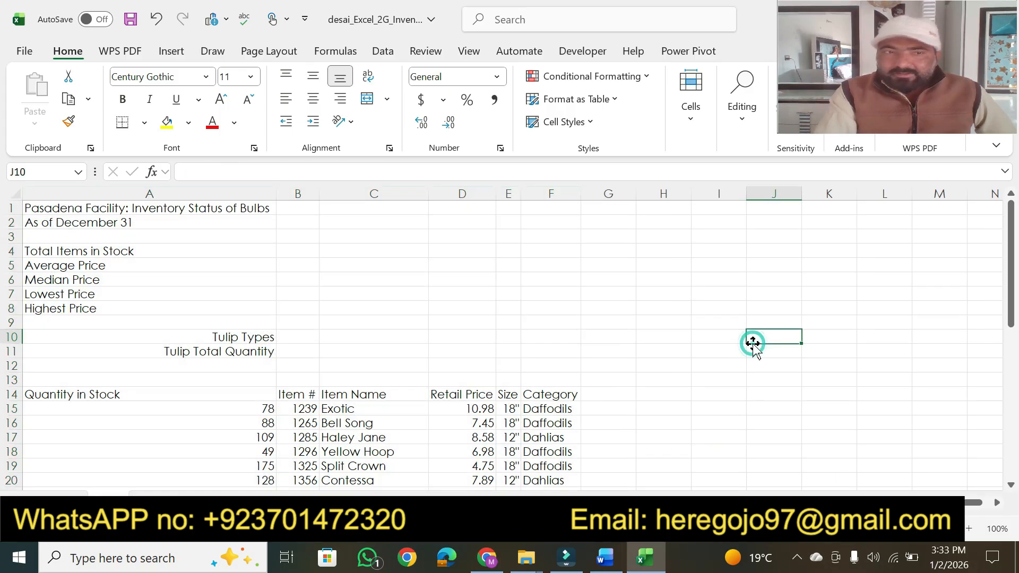
{"action": "left_click", "coordinate": [304, 252]}
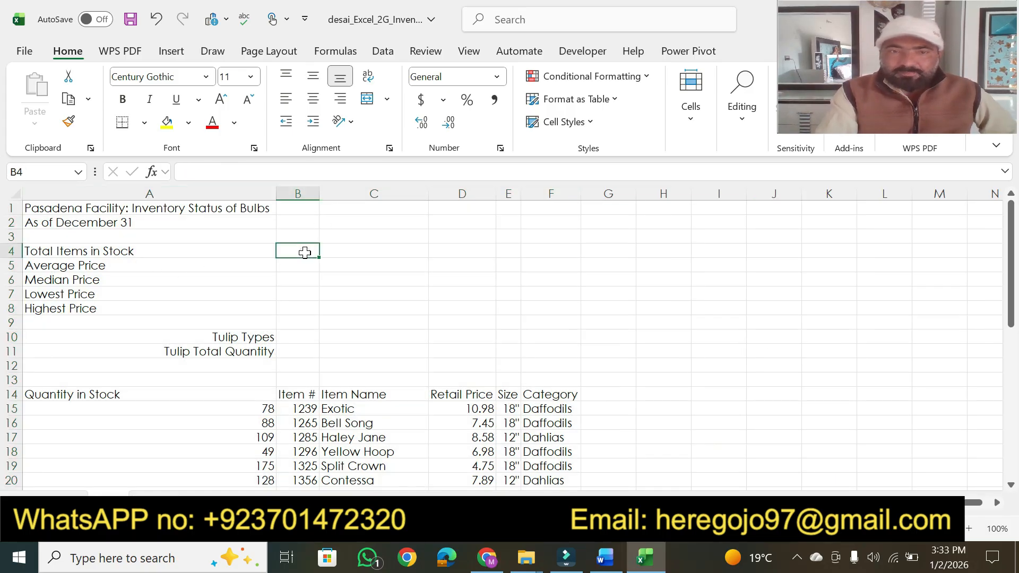
{"action": "type", "text": "=sum"}
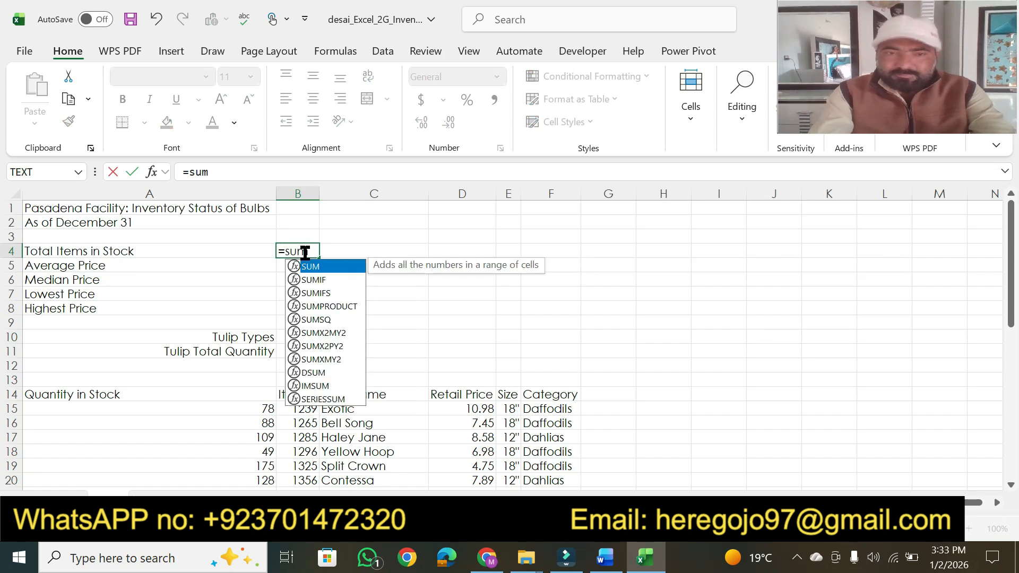
{"action": "key", "text": "Tab"}
{"action": "mouse_move", "coordinate": [248, 407]}
{"action": "left_mouse_down"}
{"action": "mouse_move", "coordinate": [261, 568]}
{"action": "mouse_move", "coordinate": [261, 382]}
{"action": "mouse_move", "coordinate": [258, 394]}
{"action": "left_mouse_up"}
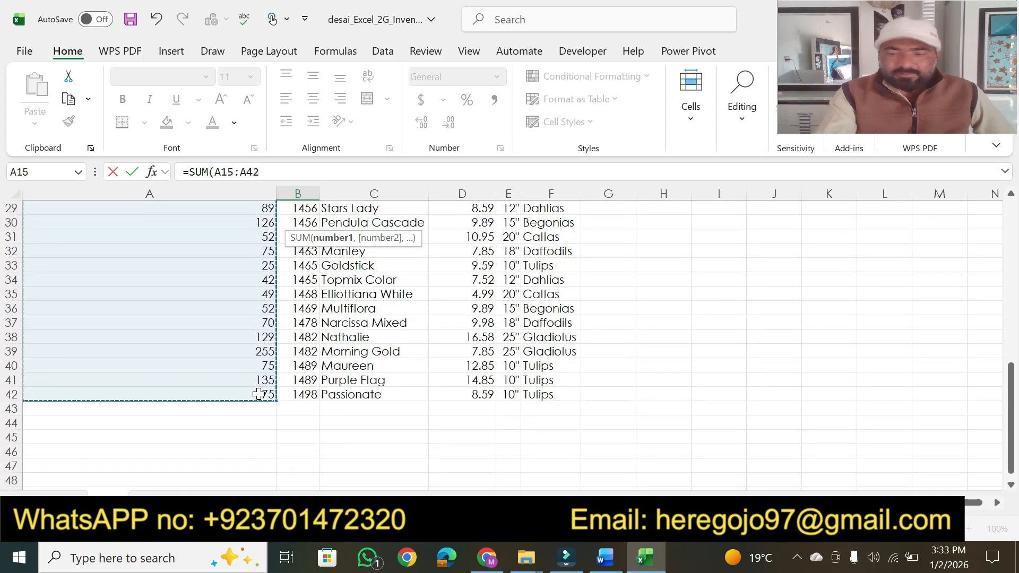
{"action": "key", "text": "Return"}
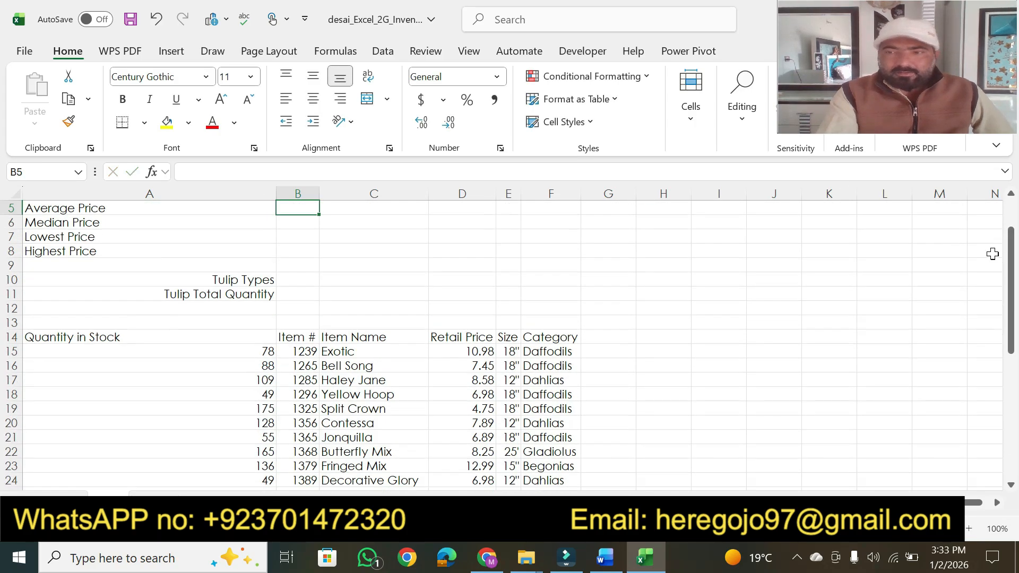
{"action": "left_click_drag", "start_coordinate": [1007, 334], "coordinate": [997, 277]}
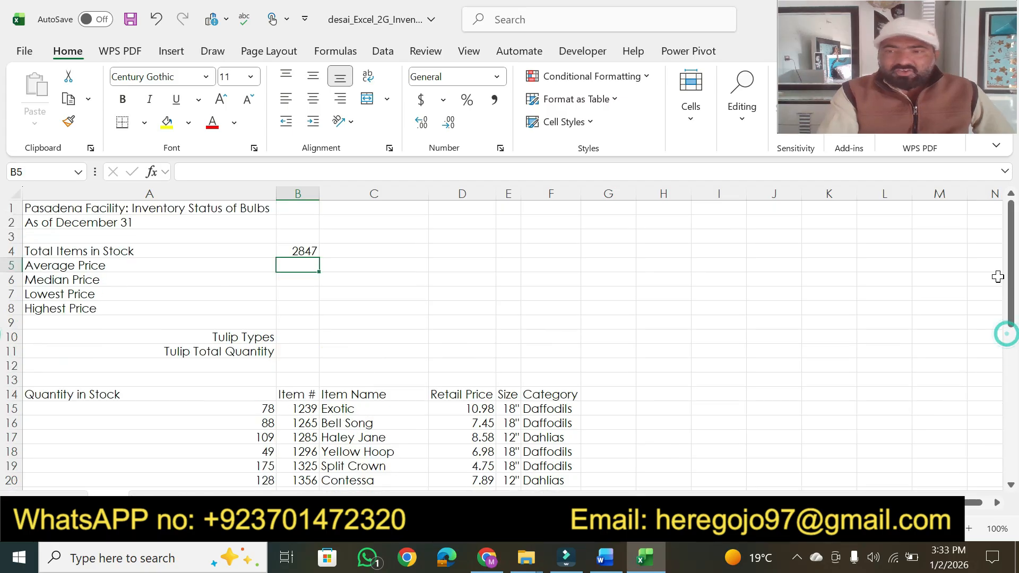
Step: Apply Comma Style with zero decimal places to the total in cell B4 of the Bulbs sheet
{"action": "left_click", "coordinate": [303, 249]}
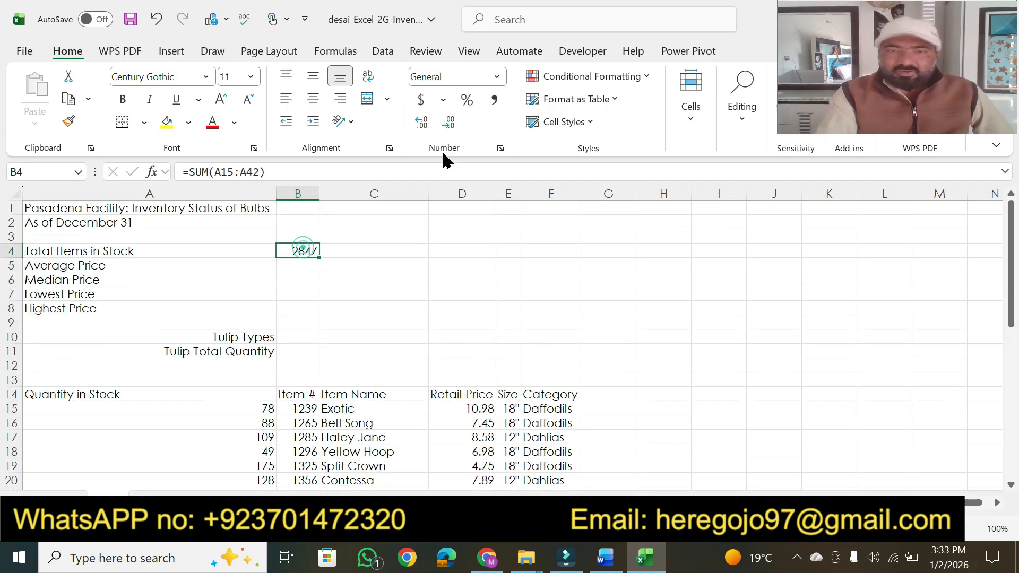
{"action": "left_click", "coordinate": [494, 100]}
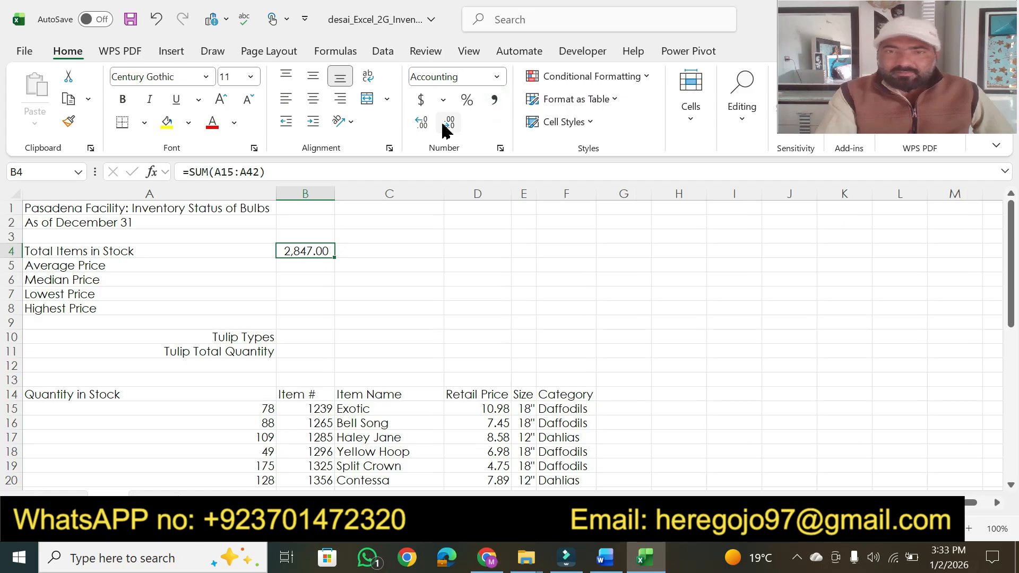
{"action": "left_click", "coordinate": [421, 123]}
{"action": "left_click", "coordinate": [447, 122]}
{"action": "left_click", "coordinate": [447, 123]}
{"action": "left_click", "coordinate": [448, 122]}
Step: Calculate the average of the Retail Price column in cell B5 of the Bulbs sheet with the AVERAGE function
{"action": "left_click", "coordinate": [315, 264]}
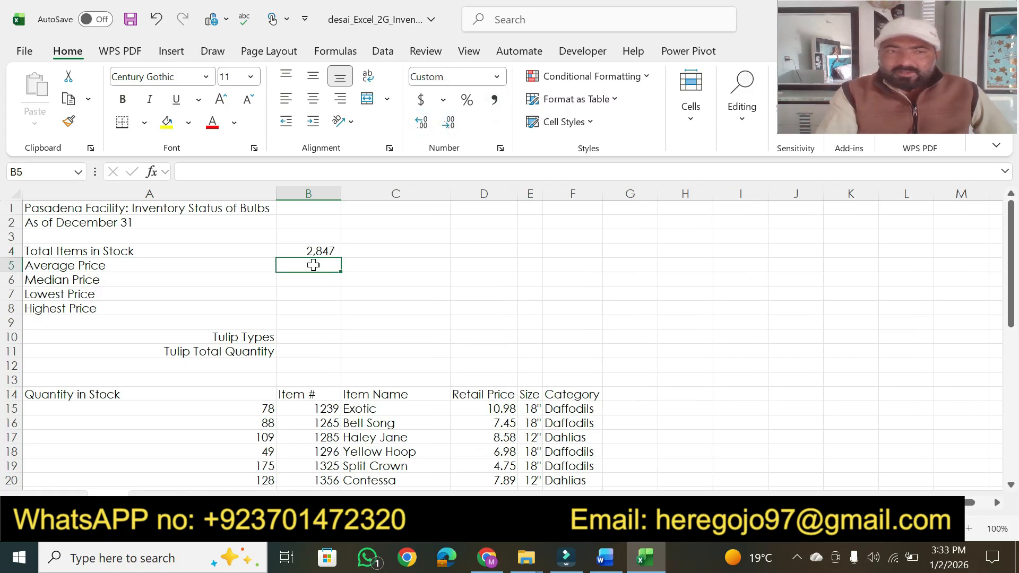
{"action": "type", "text": "=ave"}
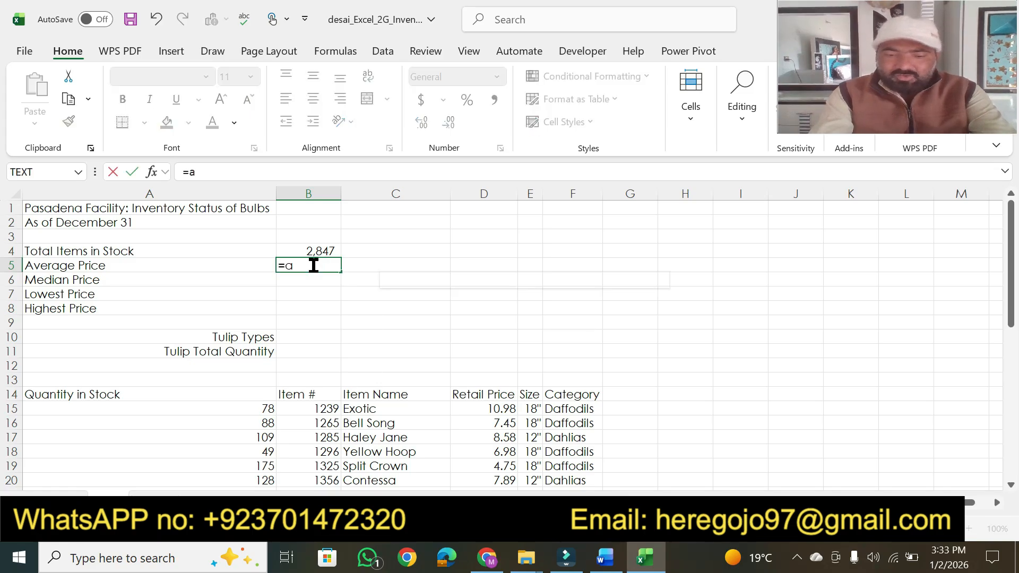
{"action": "key", "text": "Down"}
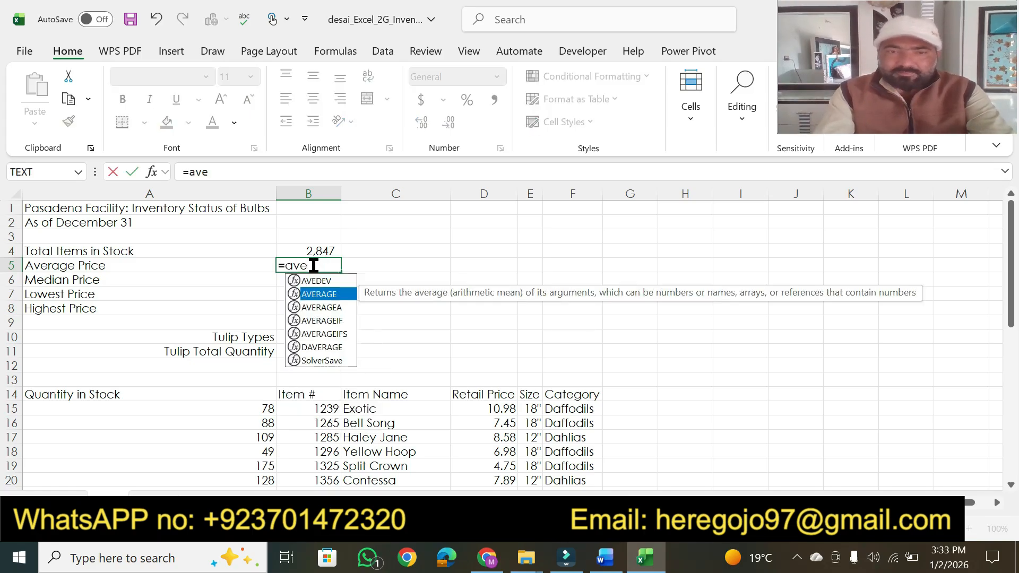
{"action": "key", "text": "Tab"}
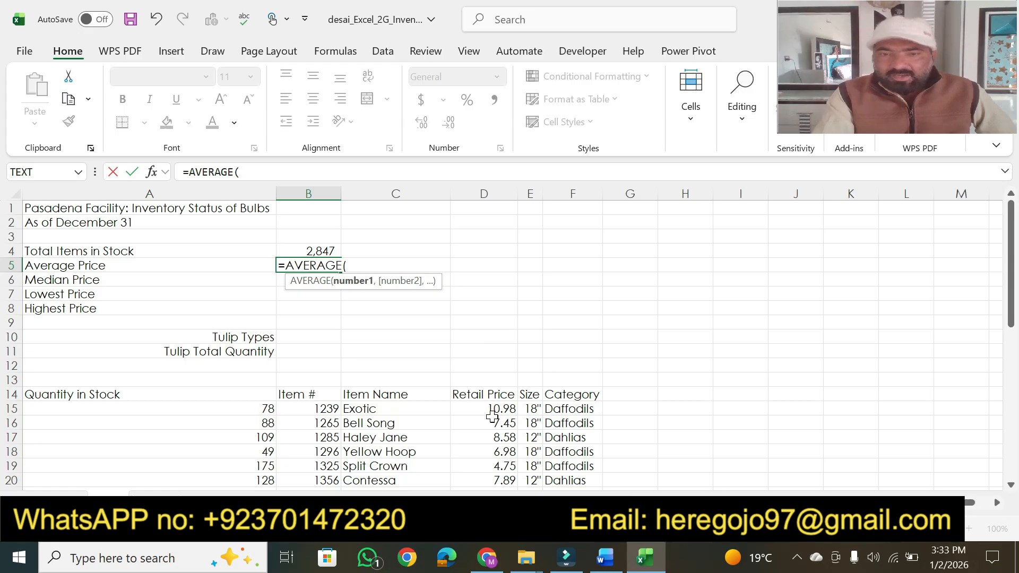
{"action": "left_click_drag", "start_coordinate": [478, 408], "coordinate": [498, 466]}
{"action": "key", "text": "Return"}
{"action": "left_click_drag", "start_coordinate": [1011, 350], "coordinate": [1012, 326]}
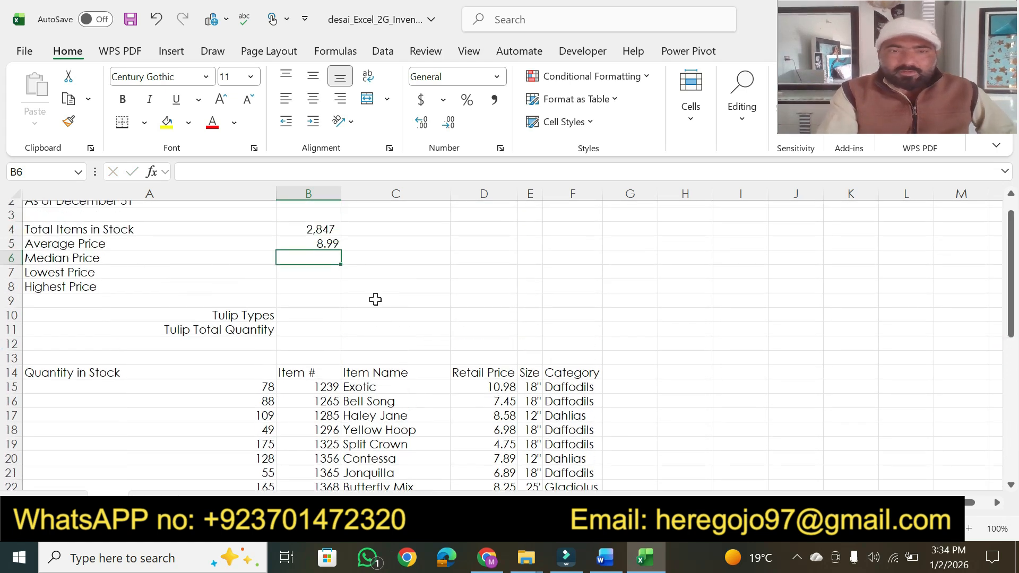
Step: Calculate the median retail price in cell B6 of the Bulbs sheet with the MEDIAN function over D15:D42
{"action": "type", "text": "=md"}
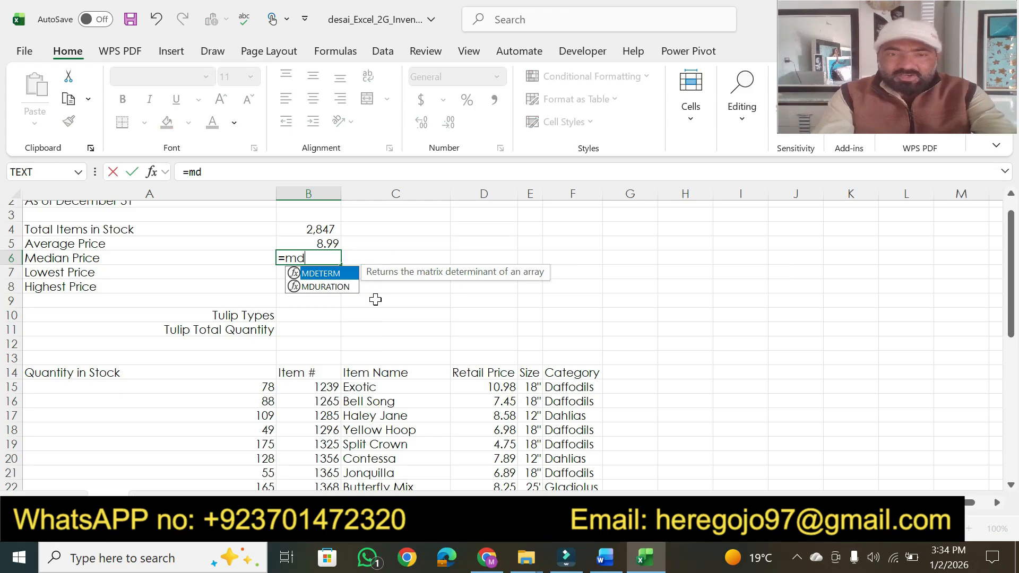
{"action": "key", "text": "BackSpace"}
{"action": "type", "text": "ed"}
{"action": "key", "text": "Tab"}
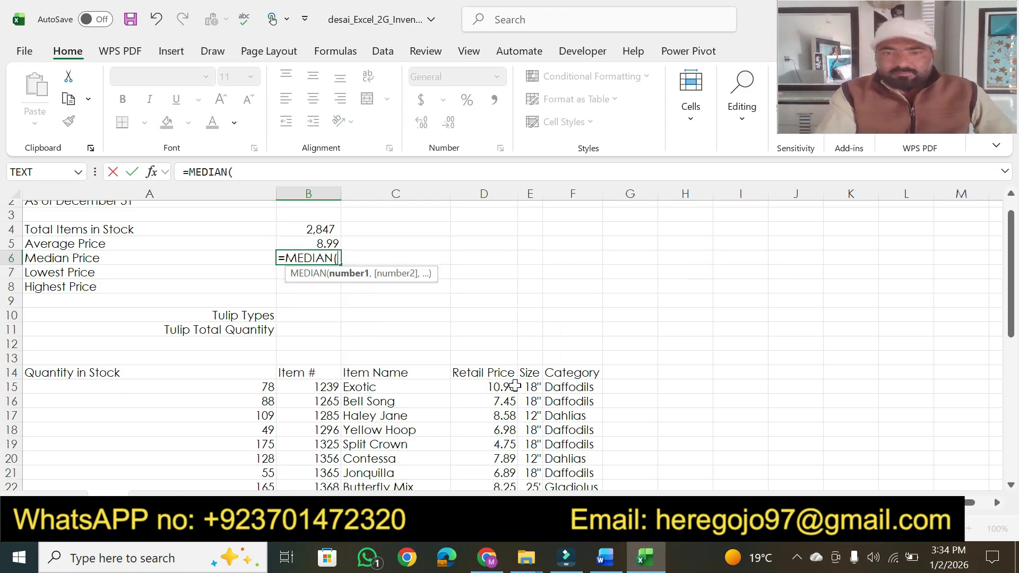
{"action": "left_click_drag", "start_coordinate": [480, 388], "coordinate": [493, 433]}
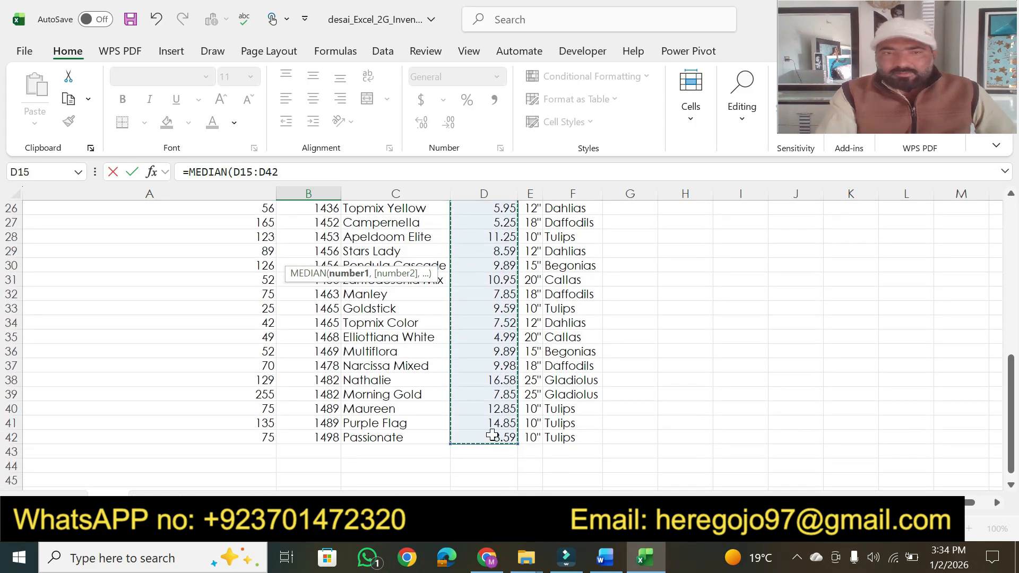
{"action": "key", "text": "Return"}
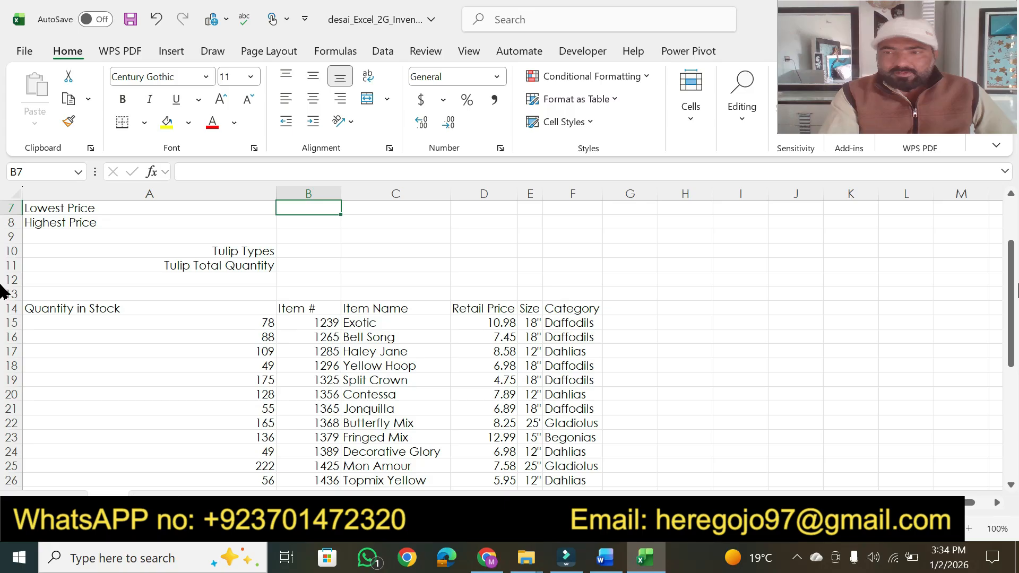
{"action": "scroll", "coordinate": [376, 307], "scroll_direction": "up", "scroll_amount": 2}
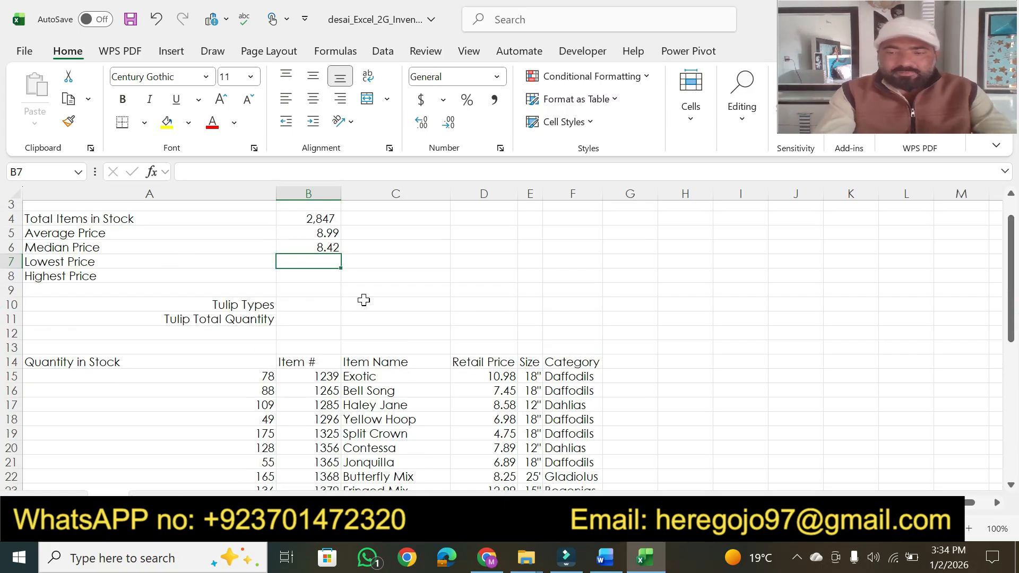
Step: Calculate the lowest value of the Retail Price column in cell B7 of the Bulbs sheet with the MIN function
{"action": "type", "text": "=min("}
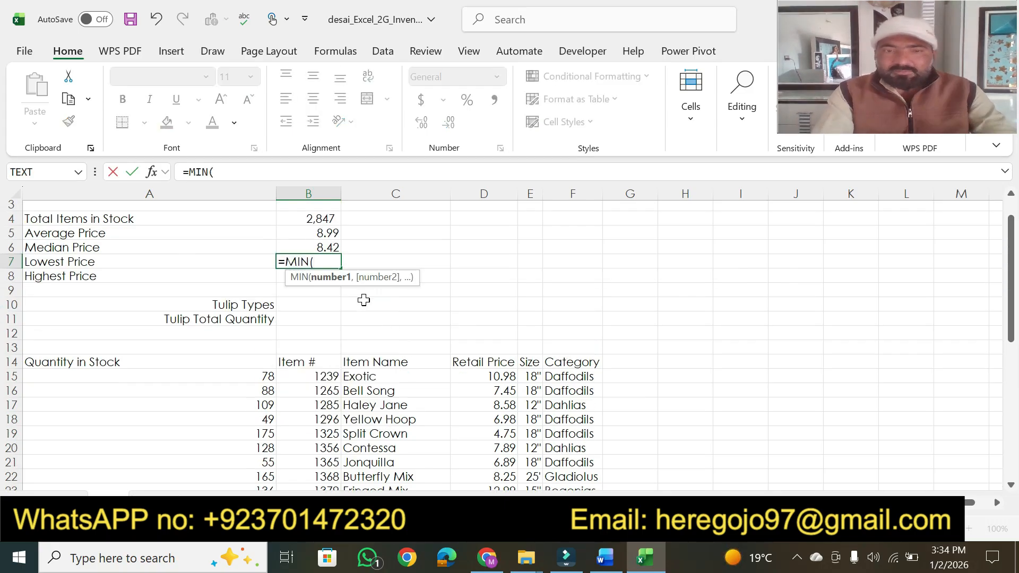
{"action": "left_click_drag", "start_coordinate": [473, 375], "coordinate": [498, 450]}
{"action": "key", "text": "Return"}
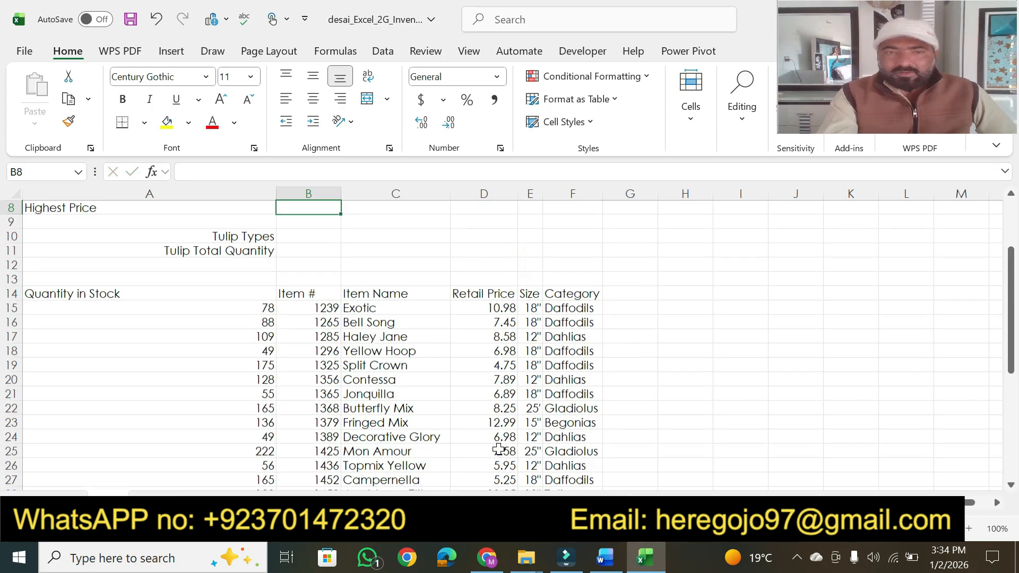
{"action": "left_click_drag", "start_coordinate": [1010, 348], "coordinate": [998, 285]}
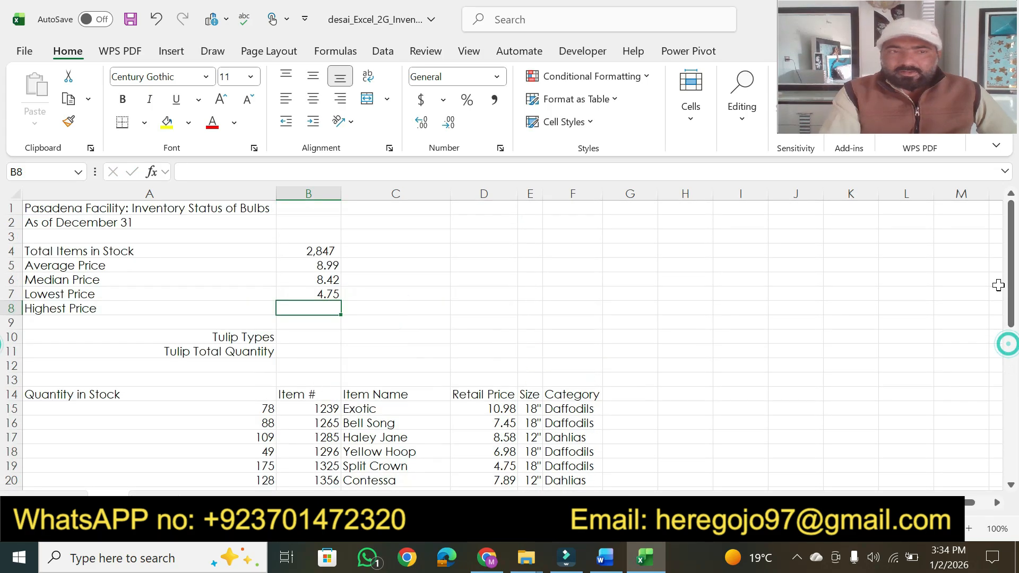
Step: Calculate the highest retail price in cell B8 of the Bulbs sheet with MAX over D15:D42, and switch to the instructions in Word
{"action": "type", "text": "="}
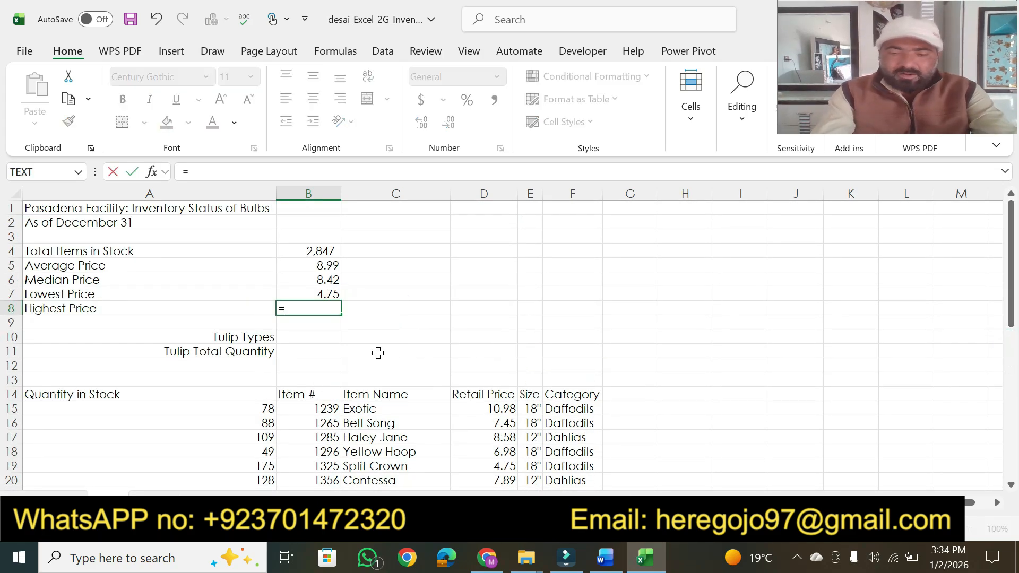
{"action": "type", "text": "max("}
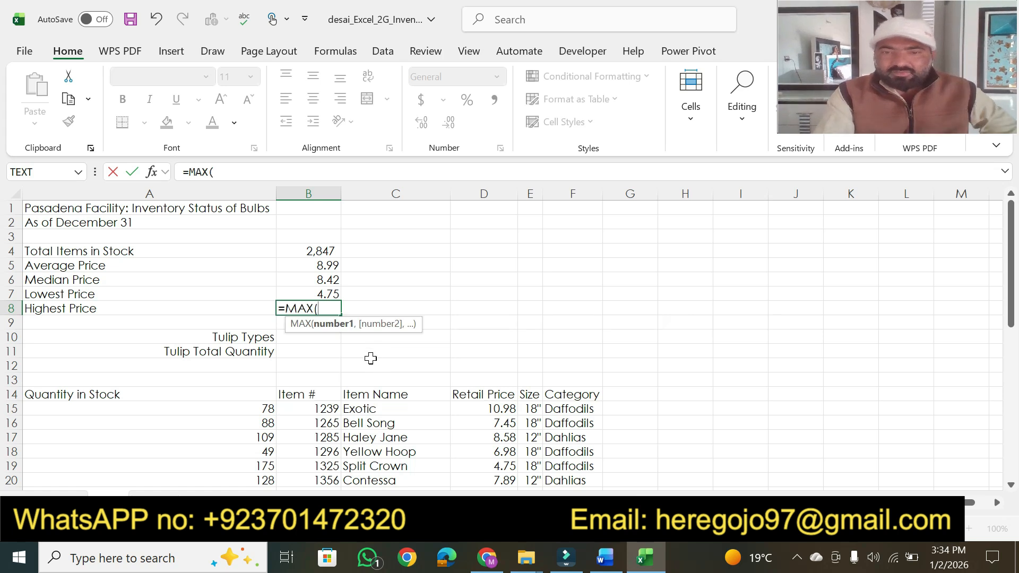
{"action": "mouse_move", "coordinate": [487, 411]}
{"action": "left_mouse_down"}
{"action": "mouse_move", "coordinate": [496, 563]}
{"action": "mouse_move", "coordinate": [501, 424]}
{"action": "left_mouse_up"}
{"action": "left_click", "coordinate": [268, 172]}
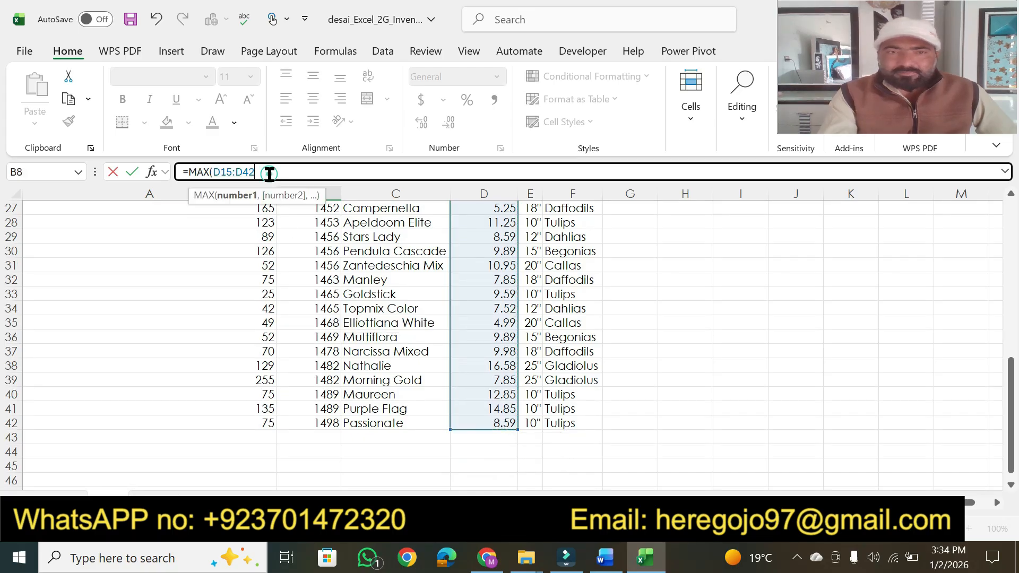
{"action": "key", "text": "Return"}
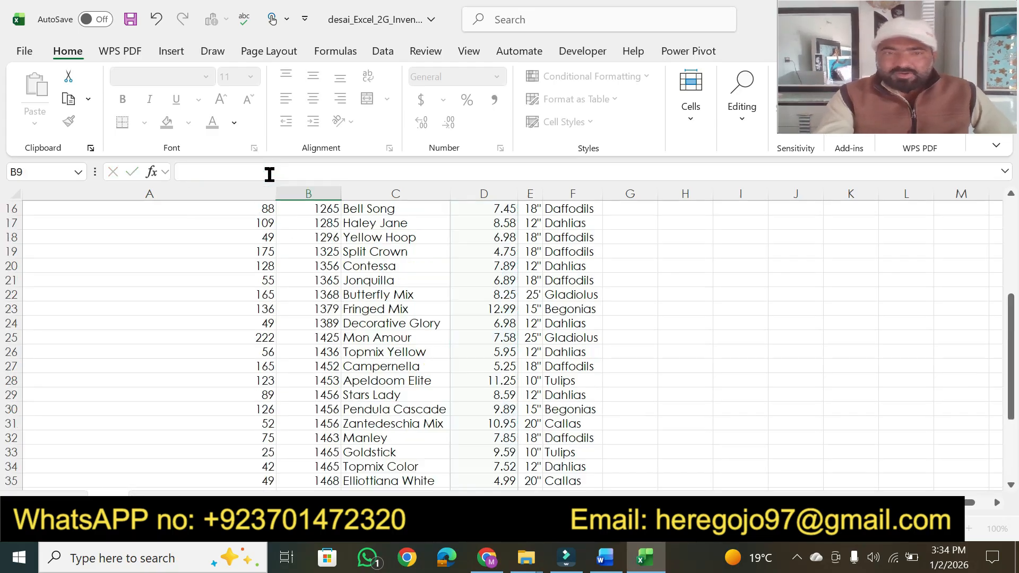
{"action": "left_click_drag", "start_coordinate": [1013, 331], "coordinate": [1013, 282]}
{"action": "left_click", "coordinate": [608, 563]}
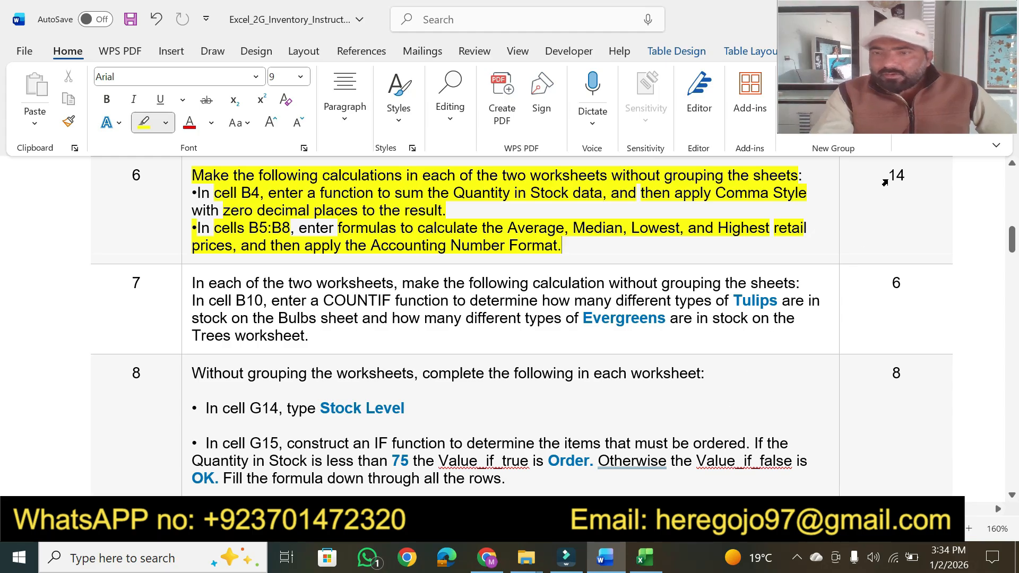
Step: Highlight step 6's point value, step 7's opening sentence and the words "In cell B10, enter a COUNTIF function"
{"action": "mouse_move", "coordinate": [891, 178]}
{"action": "left_mouse_down"}
{"action": "mouse_move", "coordinate": [911, 174]}
{"action": "mouse_move", "coordinate": [889, 172]}
{"action": "left_mouse_up"}
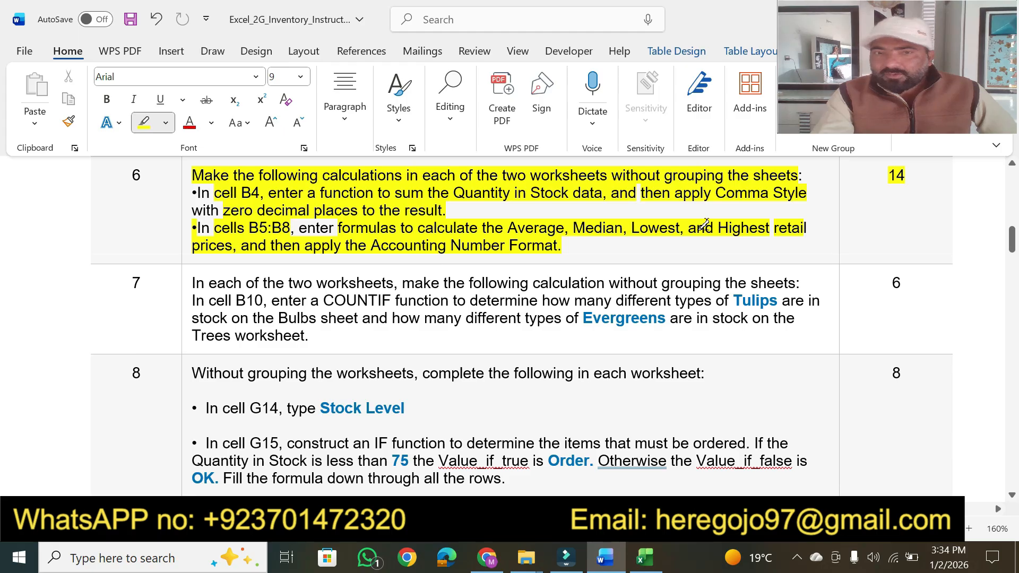
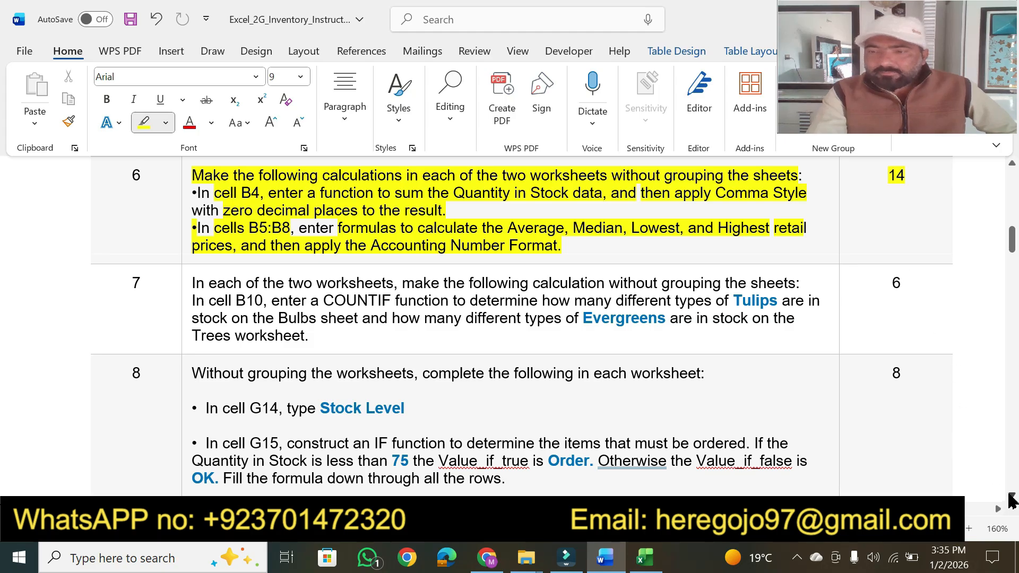
{"action": "scroll", "coordinate": [1011, 501], "scroll_direction": "down", "scroll_amount": 3}
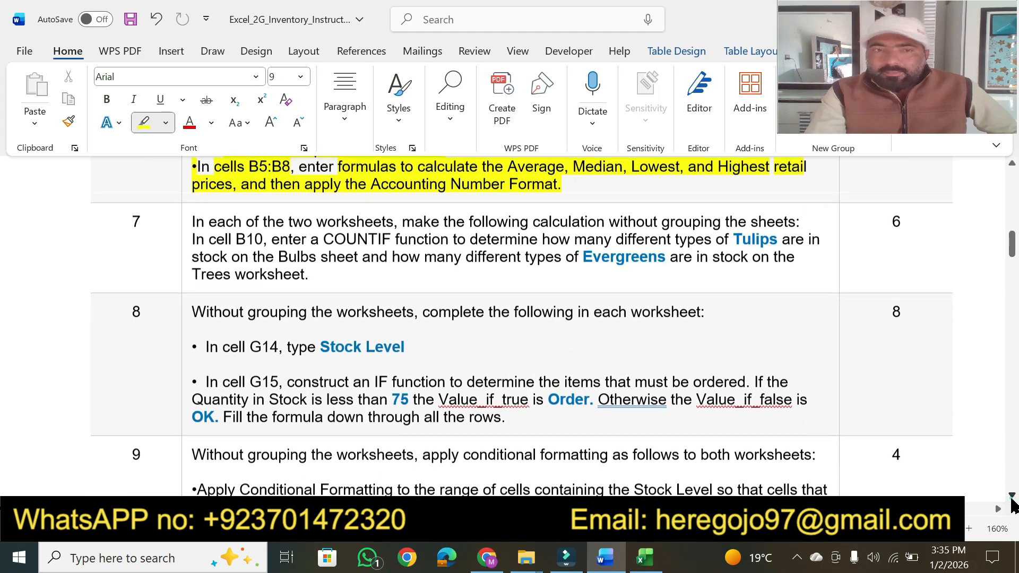
{"action": "scroll", "coordinate": [1011, 501], "scroll_direction": "down", "scroll_amount": 1}
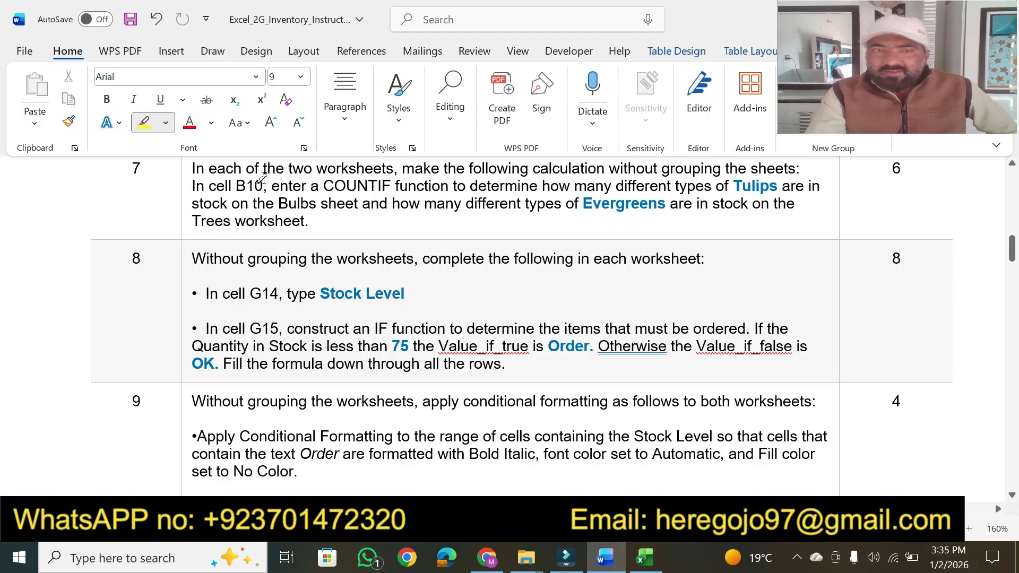
{"action": "mouse_move", "coordinate": [192, 169]}
{"action": "left_mouse_down"}
{"action": "mouse_move", "coordinate": [790, 165]}
{"action": "mouse_move", "coordinate": [779, 164]}
{"action": "left_mouse_up"}
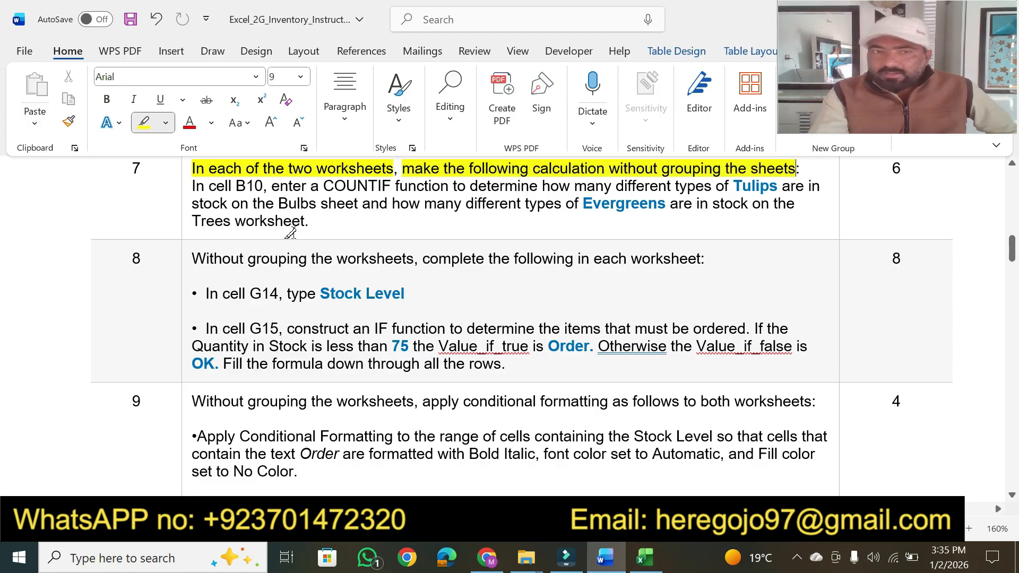
{"action": "left_click_drag", "start_coordinate": [191, 184], "coordinate": [449, 186]}
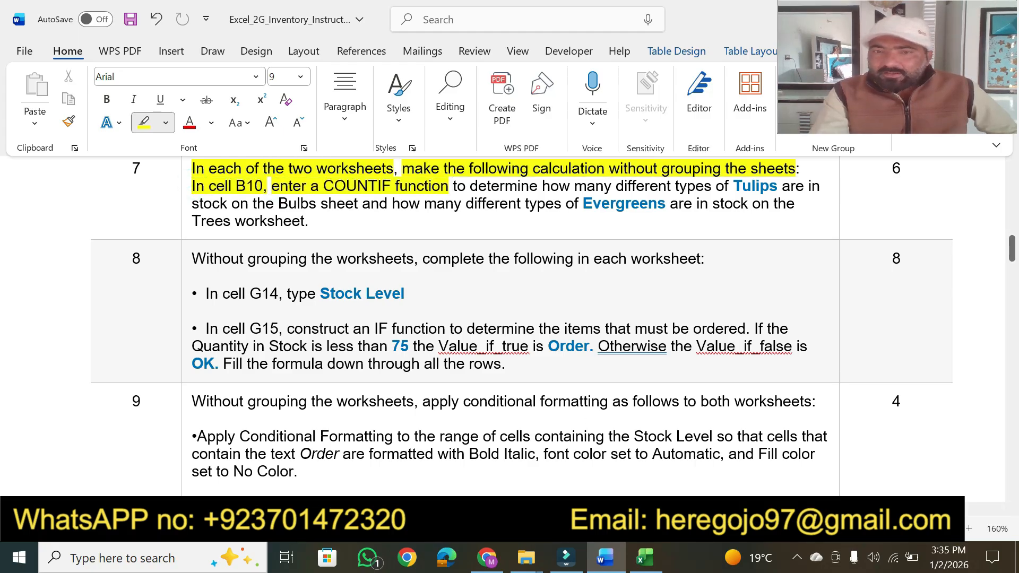
Step: Switch to Excel and start a COUNTIF formula in cell B10, beside Tulip Types, on the Bulbs sheet
{"action": "left_click", "coordinate": [644, 557]}
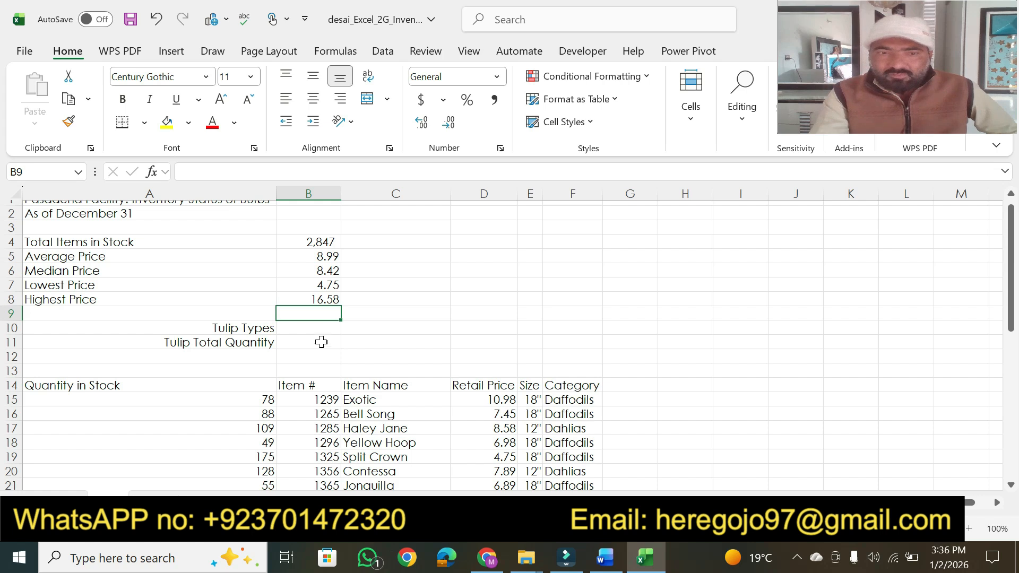
{"action": "left_click", "coordinate": [302, 327]}
{"action": "left_click", "coordinate": [613, 566]}
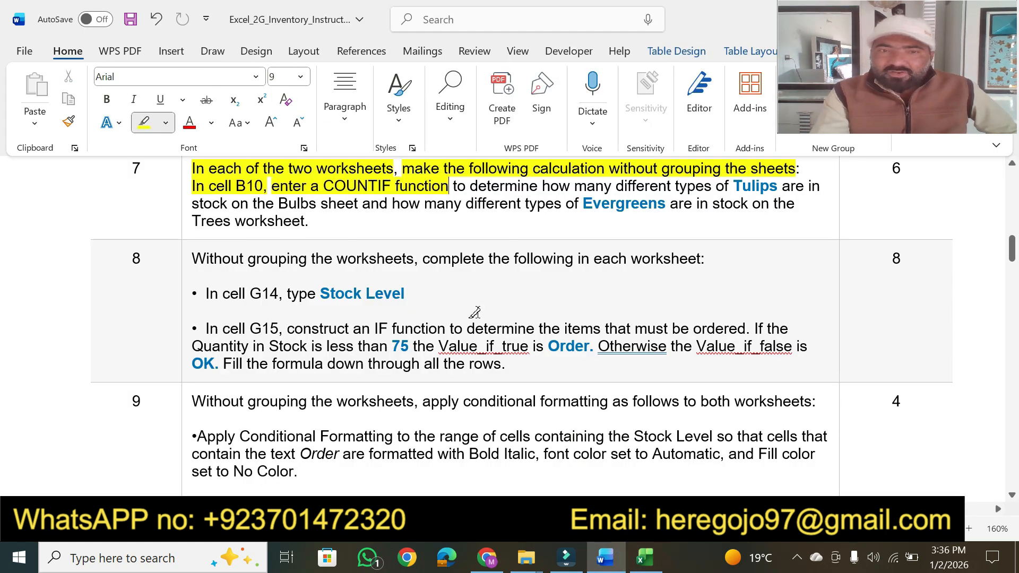
{"action": "left_click", "coordinate": [644, 557]}
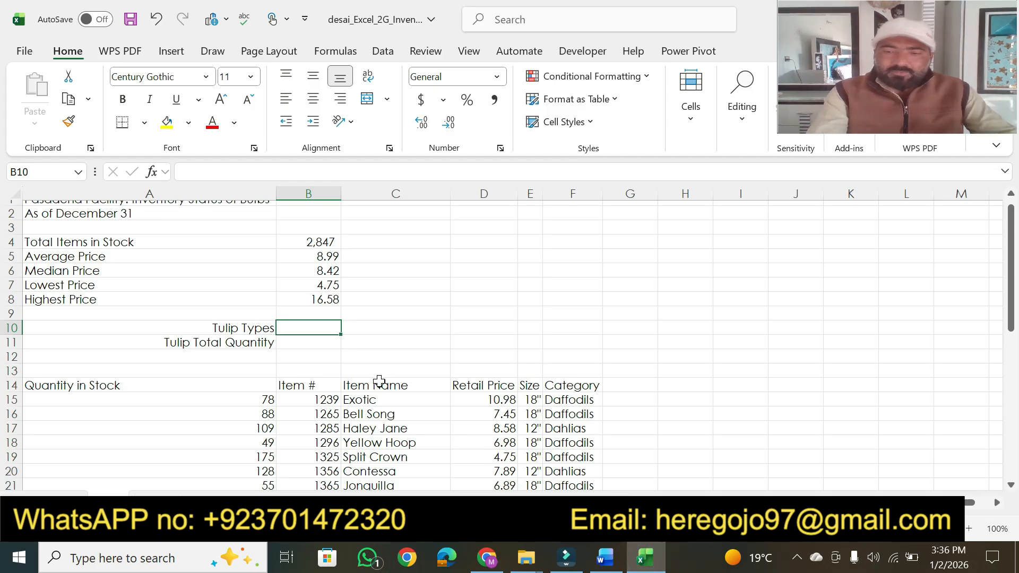
{"action": "type", "text": "coun"}
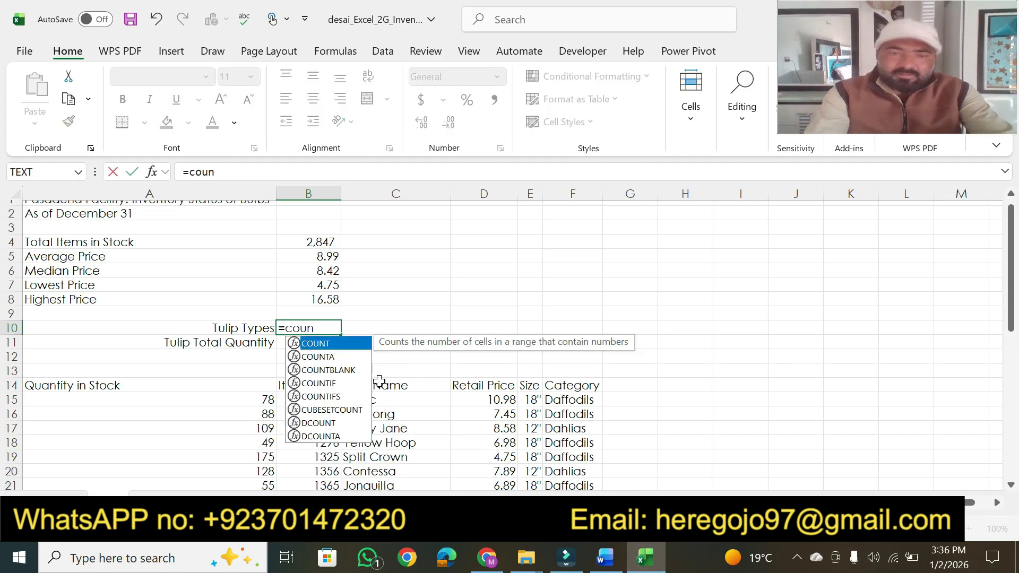
{"action": "key", "text": "shift+Tab"}
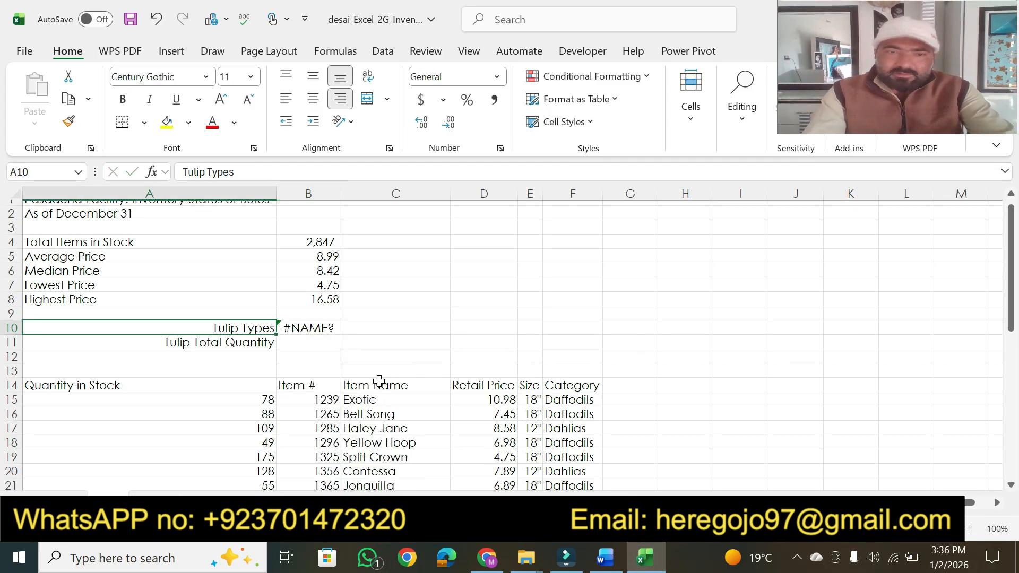
{"action": "left_click", "coordinate": [316, 328]}
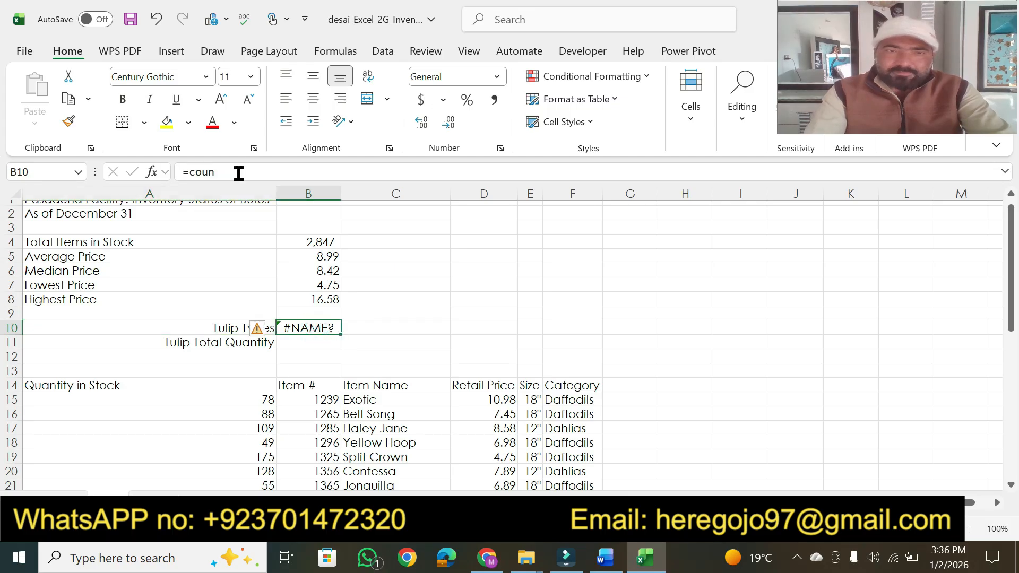
{"action": "left_click", "coordinate": [239, 173]}
{"action": "type", "text": "tif"}
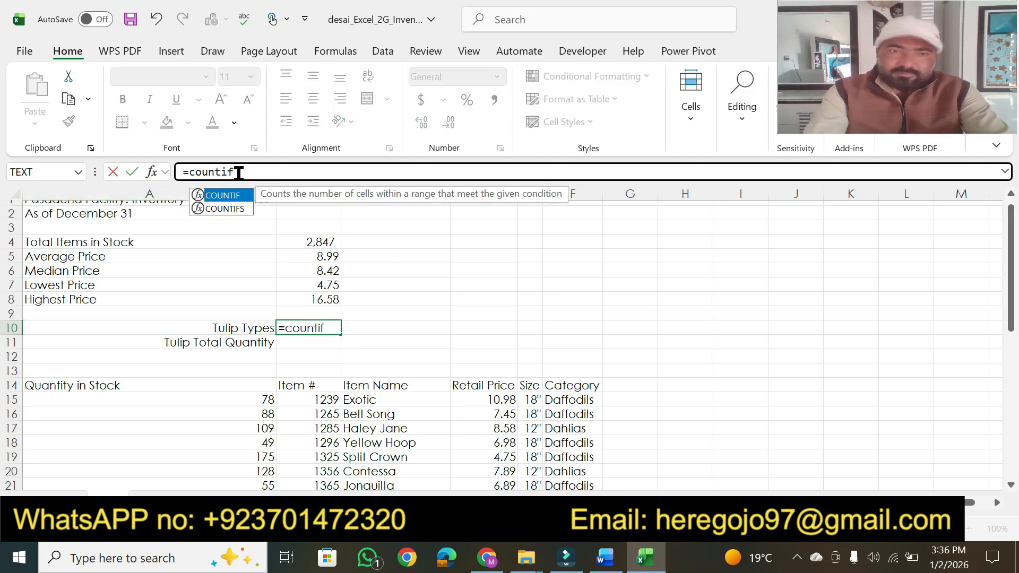
{"action": "key", "text": "Tab"}
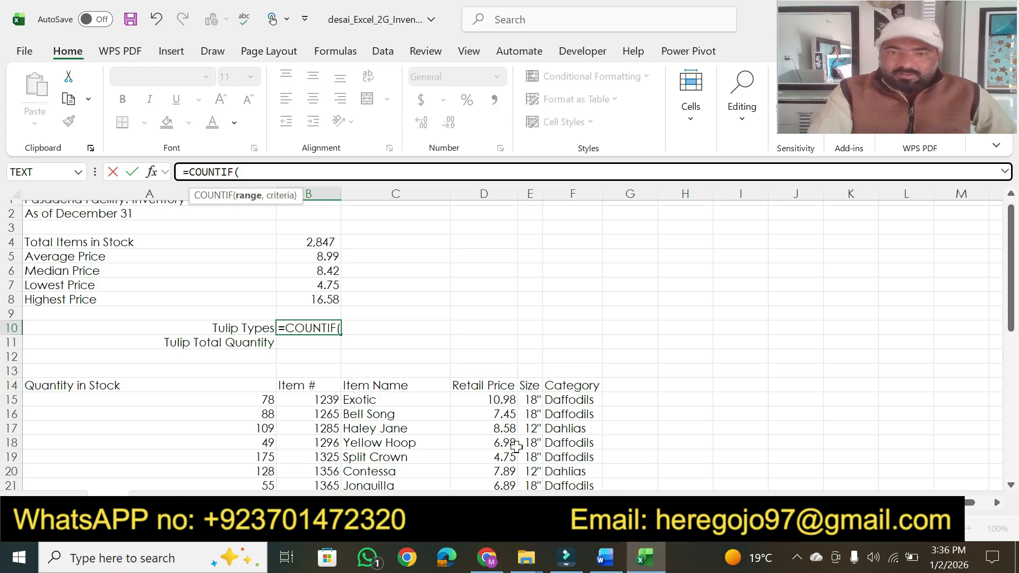
Step: Highlight "many different types of Tulips" and "stock on the Bulbs sheet" in step 7 of the Word instructions
{"action": "left_click", "coordinate": [599, 561]}
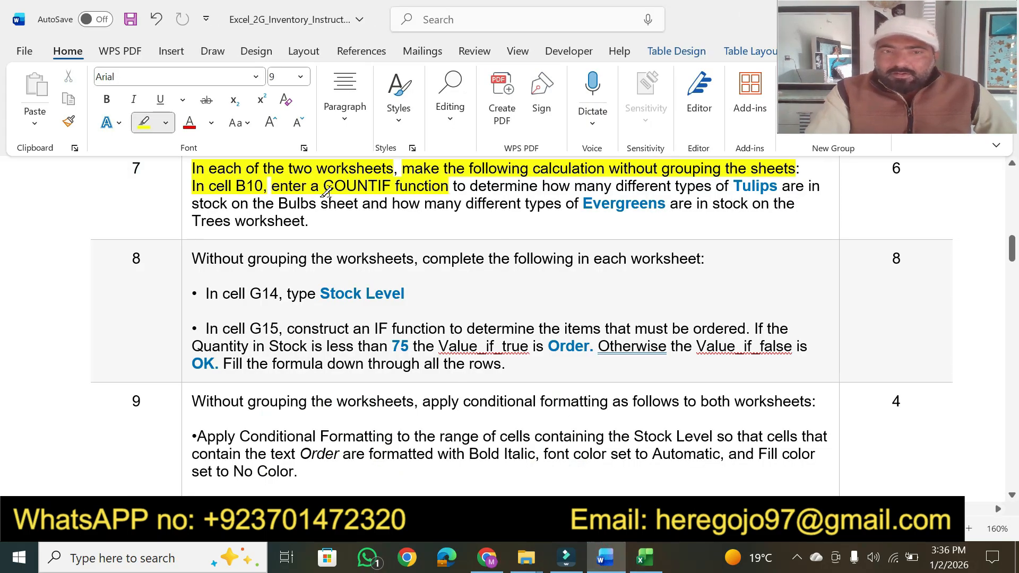
{"action": "left_click_drag", "start_coordinate": [615, 186], "coordinate": [826, 186]}
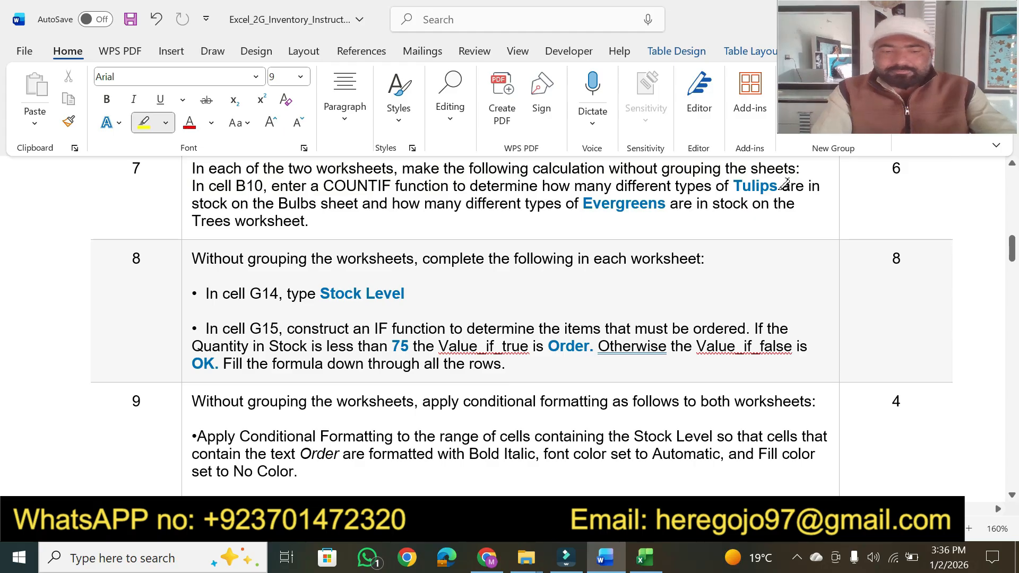
{"action": "key", "text": "ctrl+z"}
{"action": "left_click", "coordinate": [501, 180]}
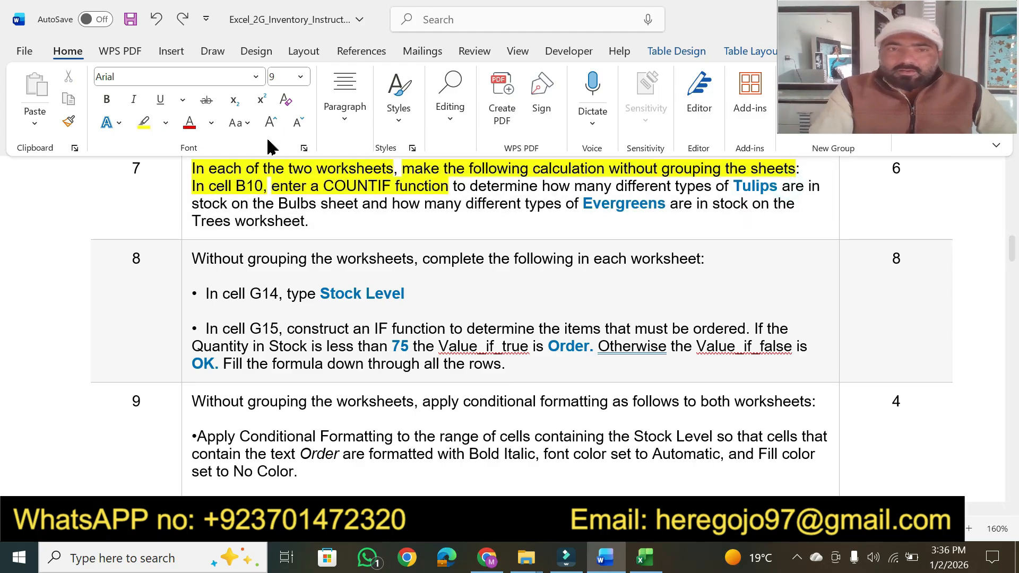
{"action": "left_click", "coordinate": [143, 122]}
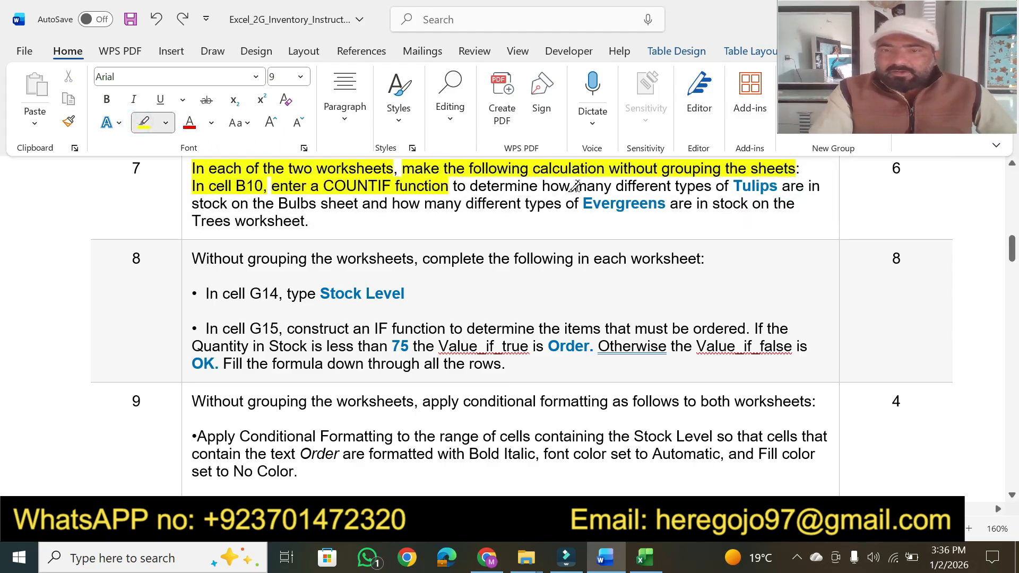
{"action": "left_click_drag", "start_coordinate": [576, 186], "coordinate": [778, 187]}
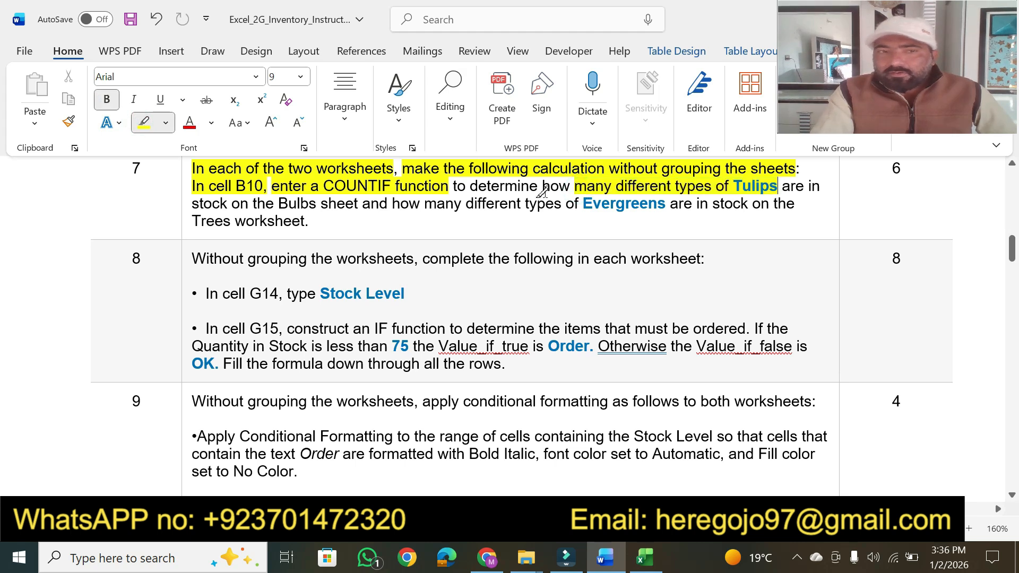
{"action": "left_click_drag", "start_coordinate": [192, 204], "coordinate": [340, 207]}
Step: Back in Excel, set the COUNTIF range to the Category cells F15:F42
{"action": "left_click", "coordinate": [654, 566]}
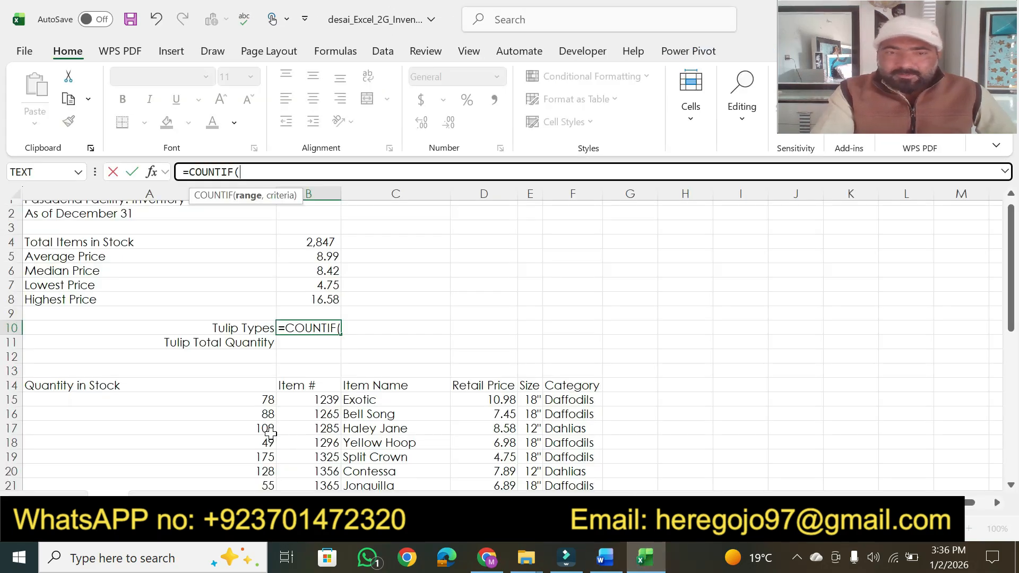
{"action": "left_click_drag", "start_coordinate": [1012, 304], "coordinate": [992, 341]}
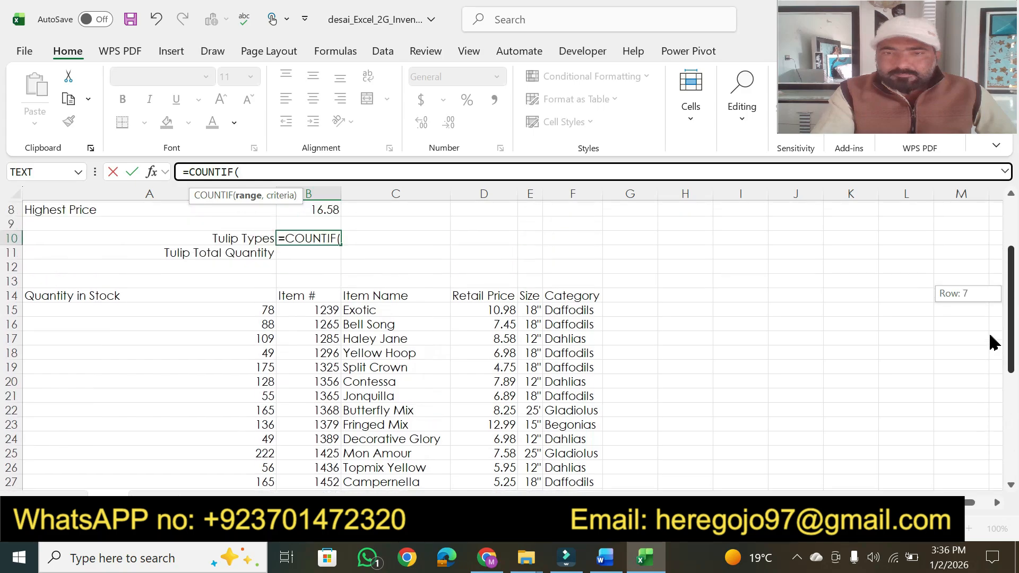
{"action": "left_click", "coordinate": [576, 312]}
{"action": "left_click_drag", "start_coordinate": [575, 312], "coordinate": [584, 440]}
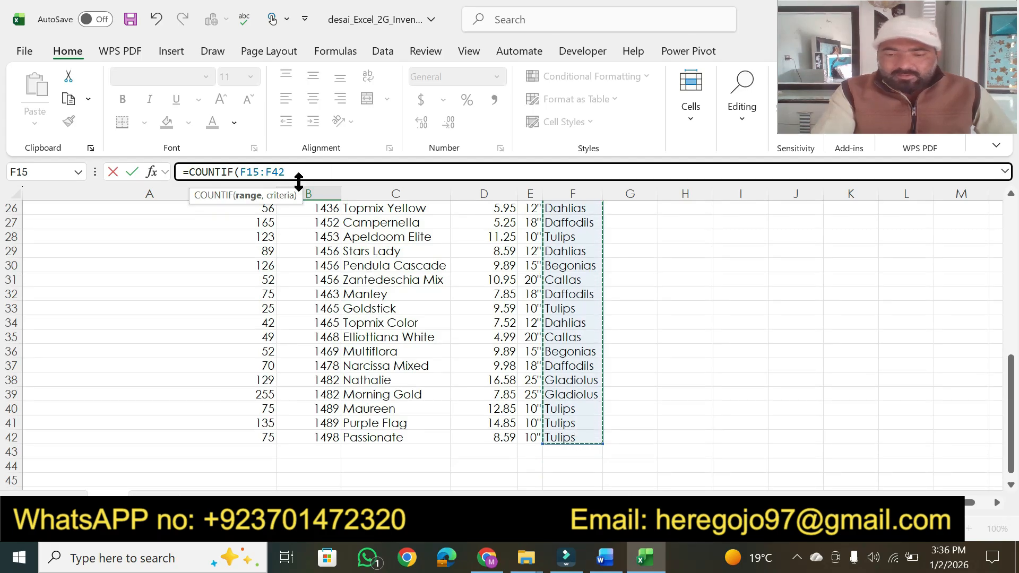
{"action": "type", "text": ","}
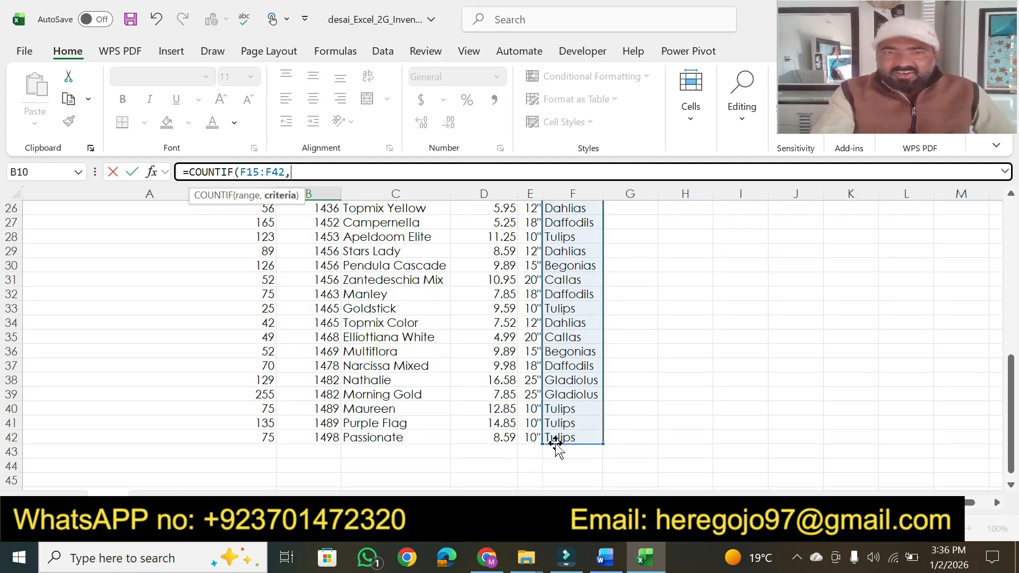
Step: Complete the COUNTIF formula in B10 with the criterion "Tulips" and check the finished cell
{"action": "left_click", "coordinate": [611, 565]}
{"action": "left_click", "coordinate": [611, 564]}
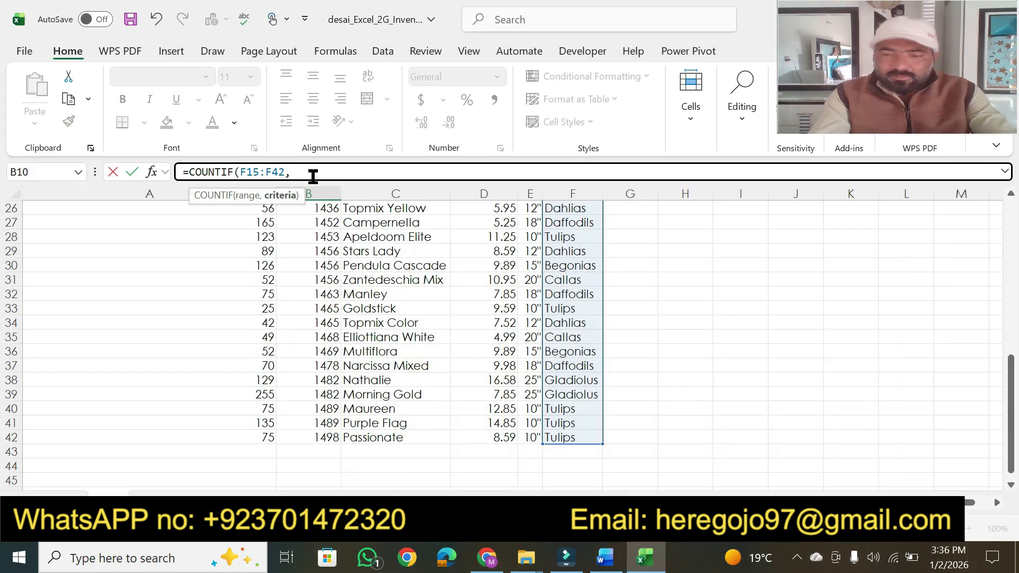
{"action": "type", "text": "\"T"}
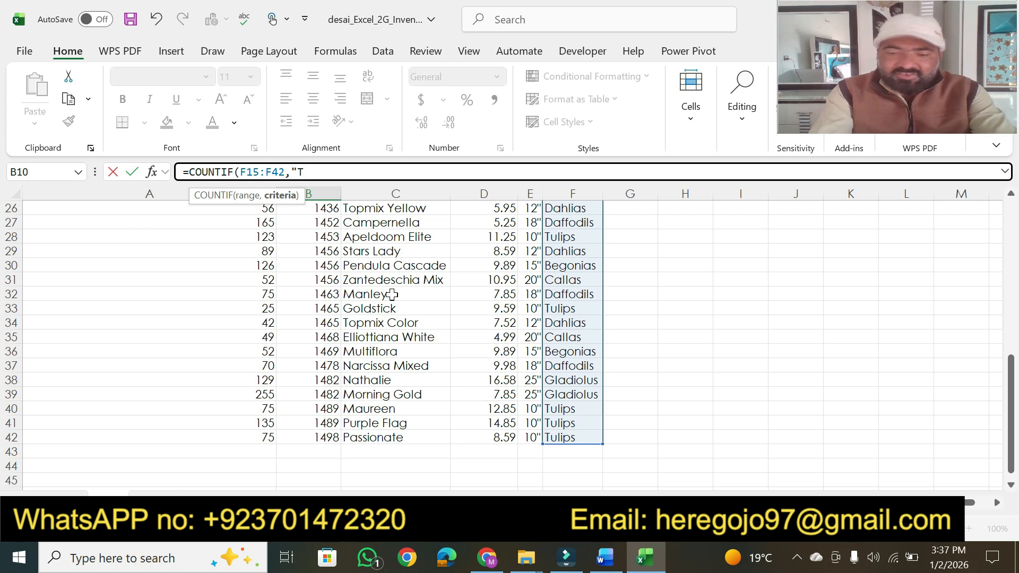
{"action": "type", "text": "ulips"}
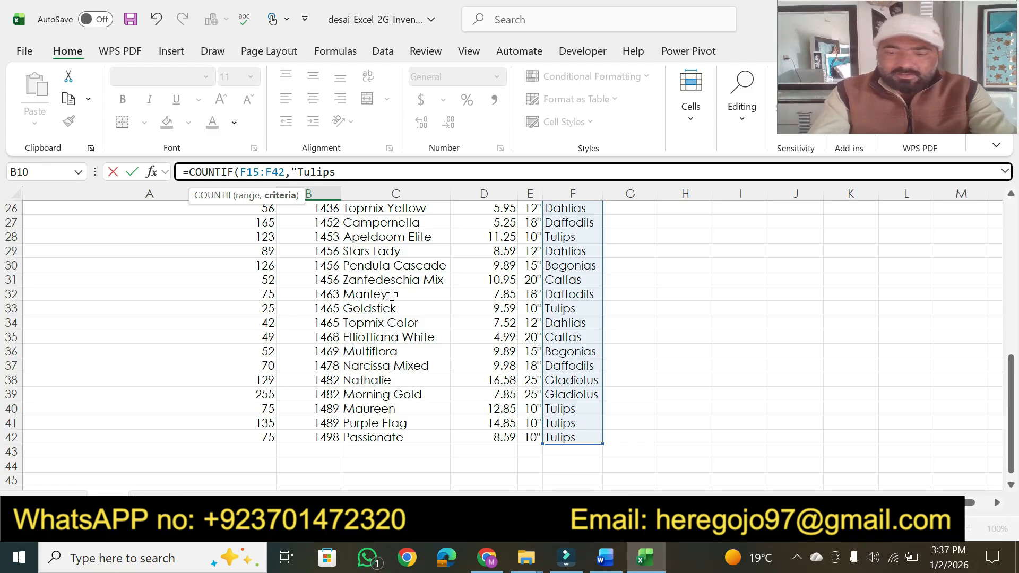
{"action": "type", "text": "\")"}
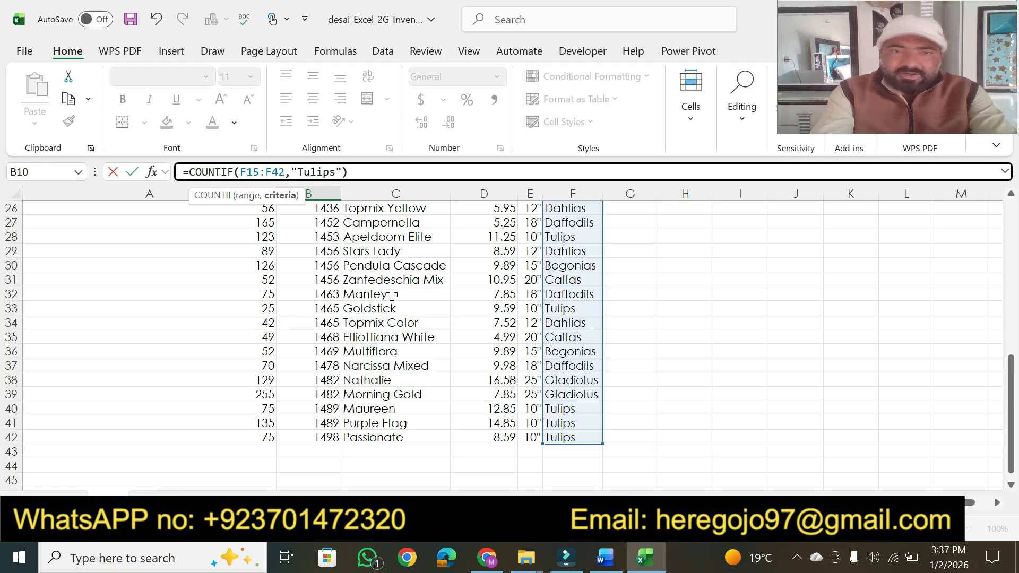
{"action": "key", "text": "Return"}
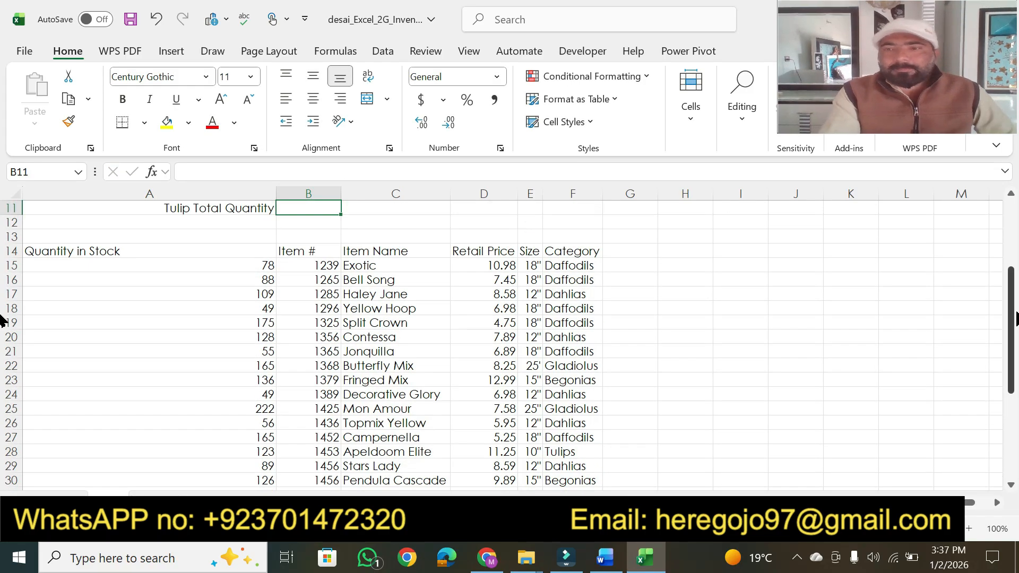
{"action": "left_click_drag", "start_coordinate": [1012, 346], "coordinate": [1013, 316]}
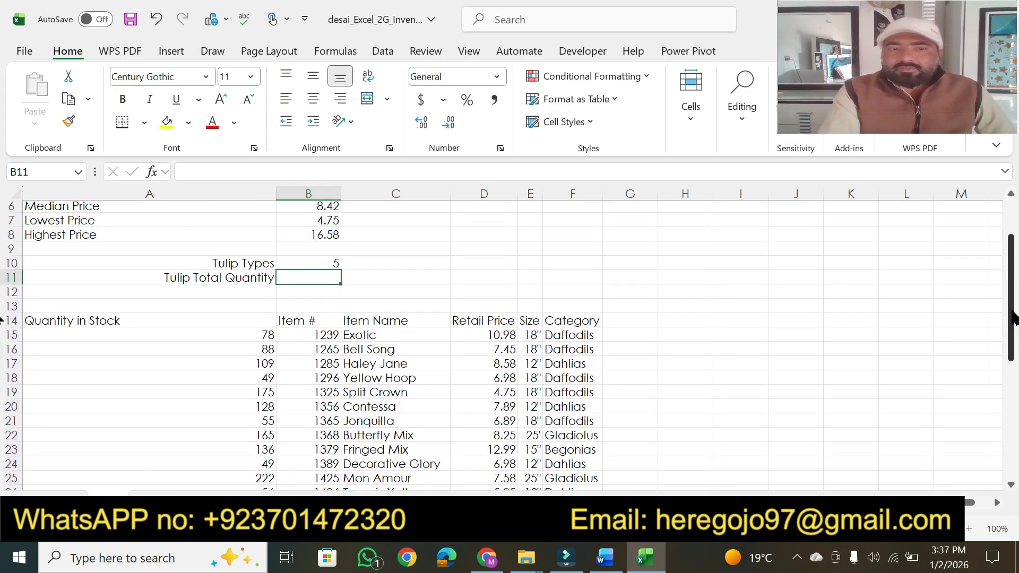
{"action": "left_click", "coordinate": [318, 264]}
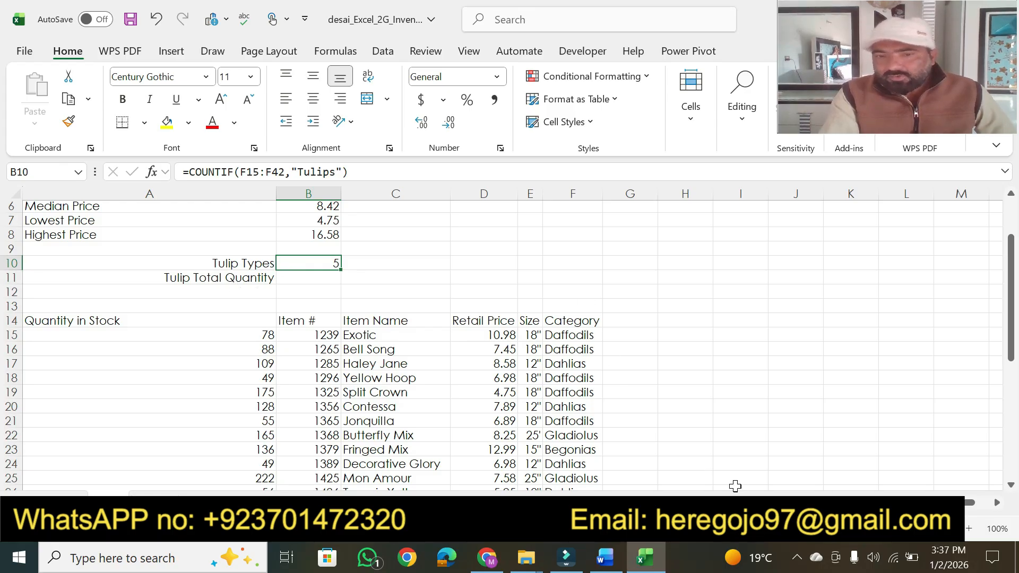
{"action": "left_click_drag", "start_coordinate": [1012, 308], "coordinate": [1008, 342]}
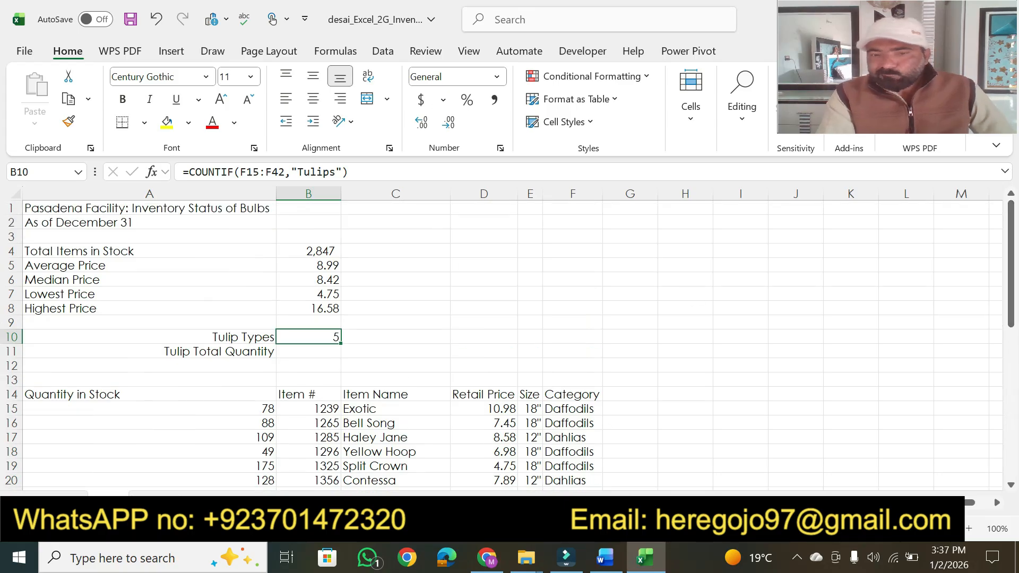
Step: Highlight "how many different types of Evergreens are in stock on" in step 7 of the Word instructions
{"action": "left_click", "coordinate": [605, 561]}
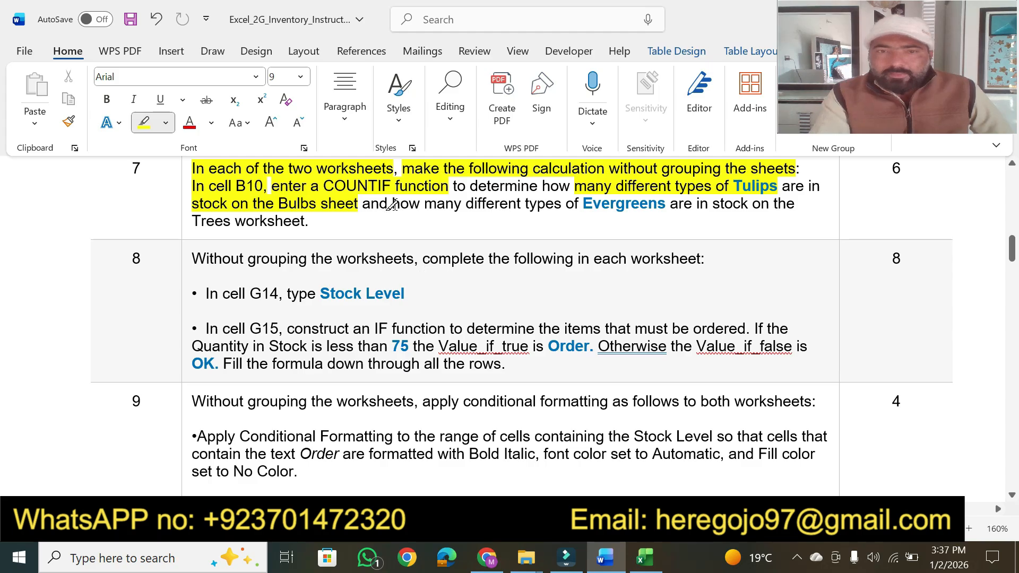
{"action": "left_click_drag", "start_coordinate": [393, 203], "coordinate": [763, 205]}
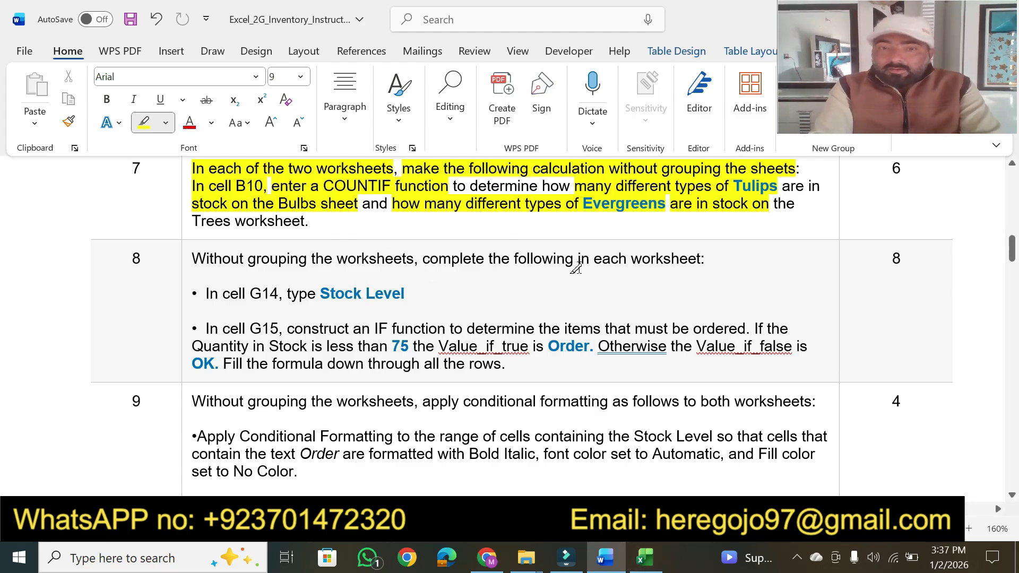
Step: Switch to Excel and start a COUNTIF formula in cell B10 of the Trees sheet
{"action": "left_click", "coordinate": [644, 557]}
{"action": "left_click", "coordinate": [155, 493]}
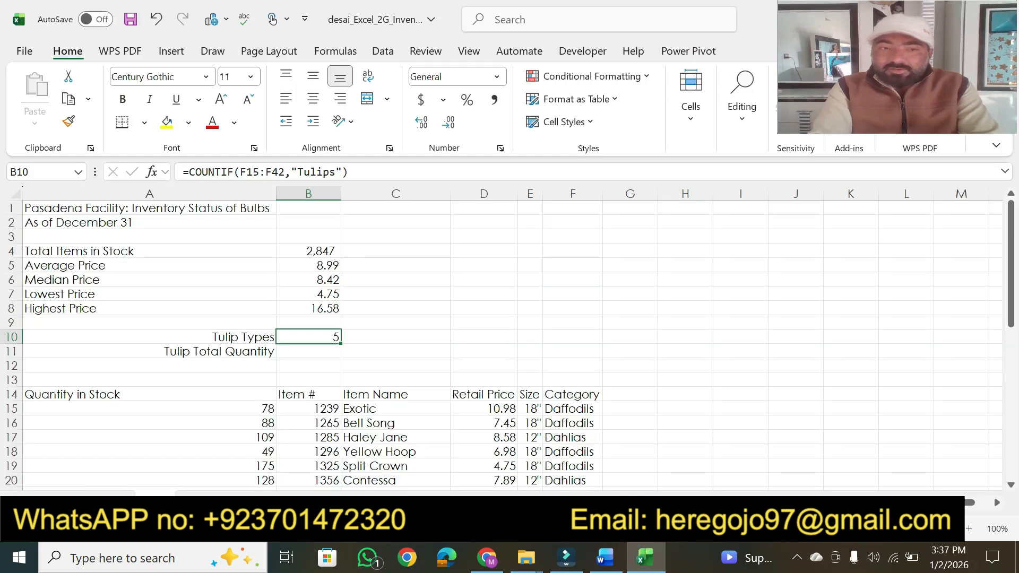
{"action": "left_click", "coordinate": [313, 334]}
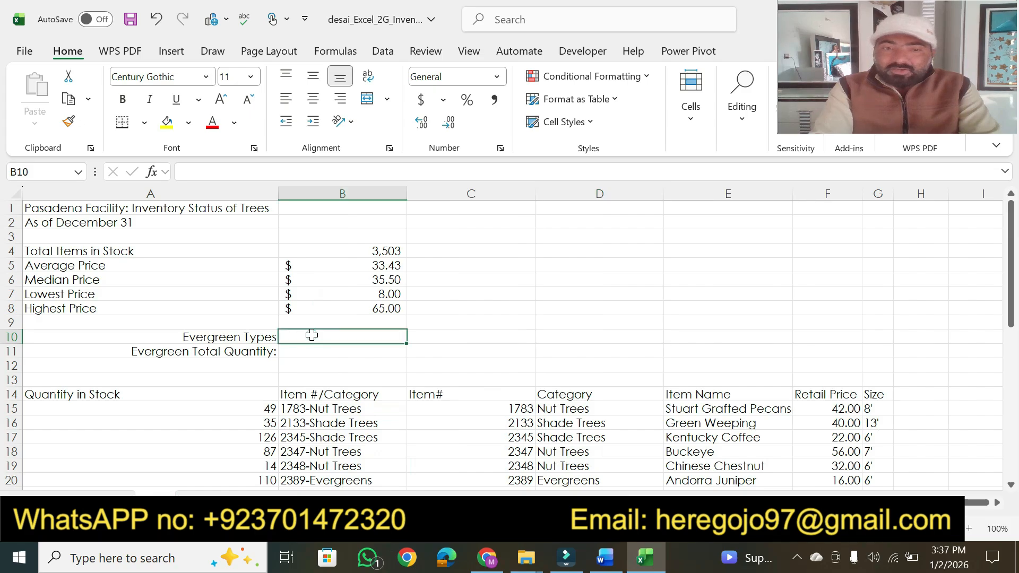
{"action": "type", "text": "=c"}
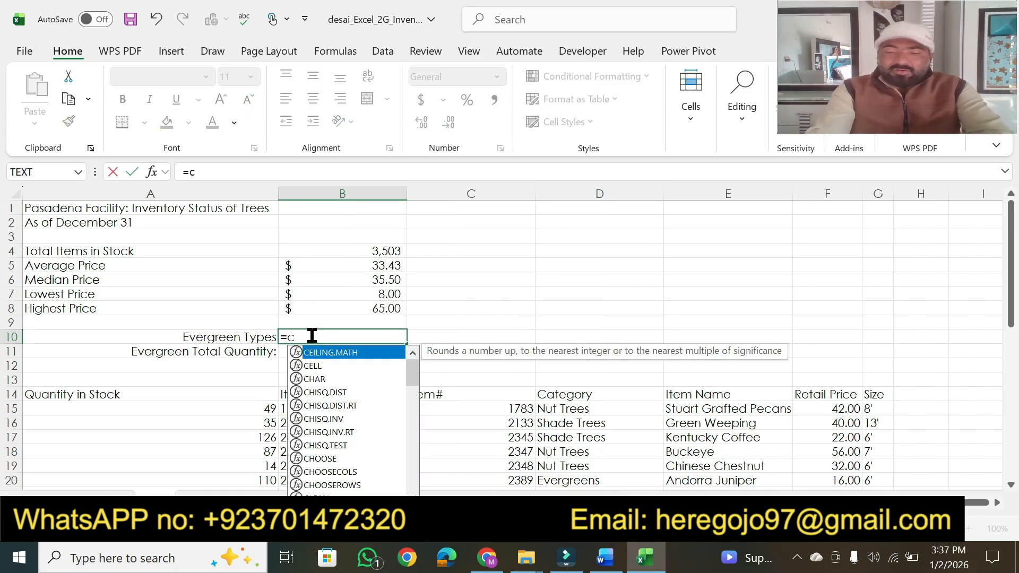
{"action": "type", "text": "ounti"}
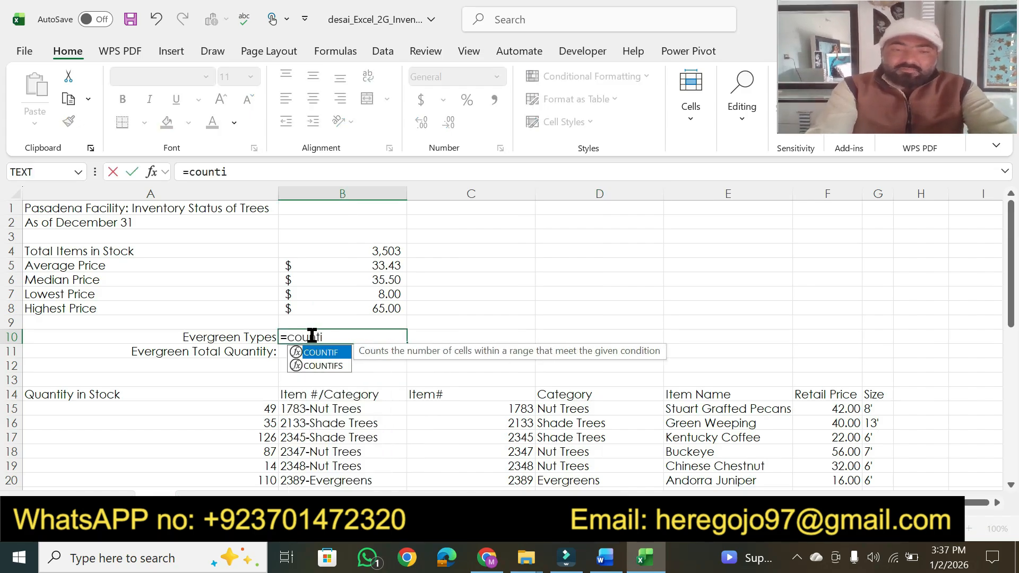
{"action": "type", "text": "f"}
{"action": "key", "text": "Tab"}
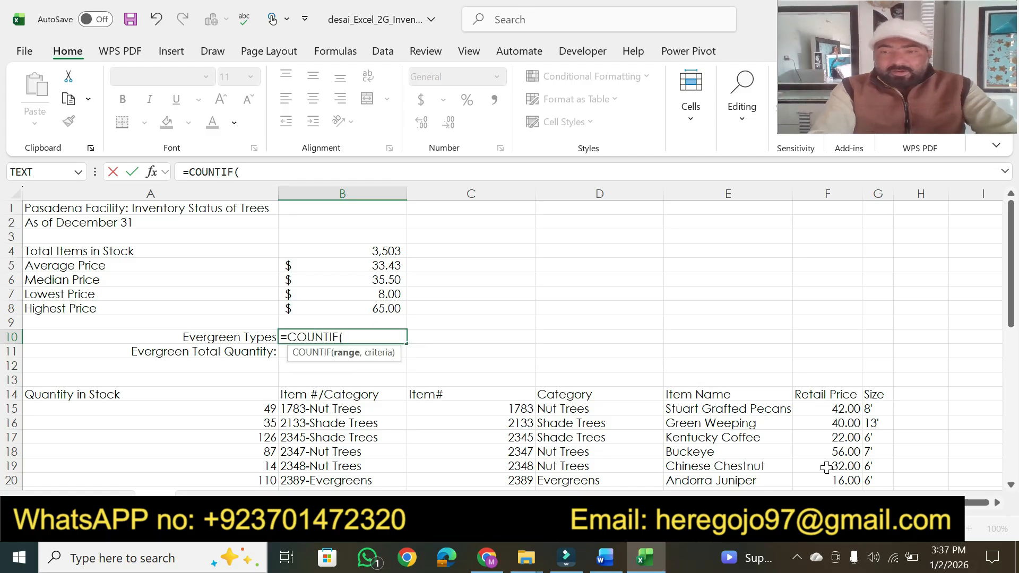
Step: Recheck step 7 in the Word instructions and set the COUNTIF range to the Category cells D15:D42
{"action": "left_click_drag", "start_coordinate": [1011, 300], "coordinate": [1011, 312]}
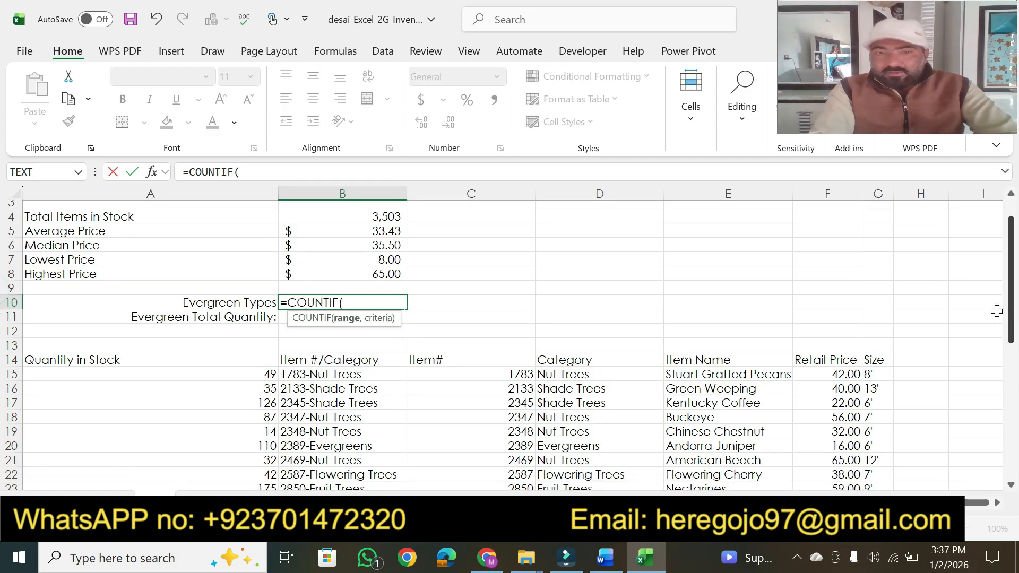
{"action": "left_click", "coordinate": [607, 559]}
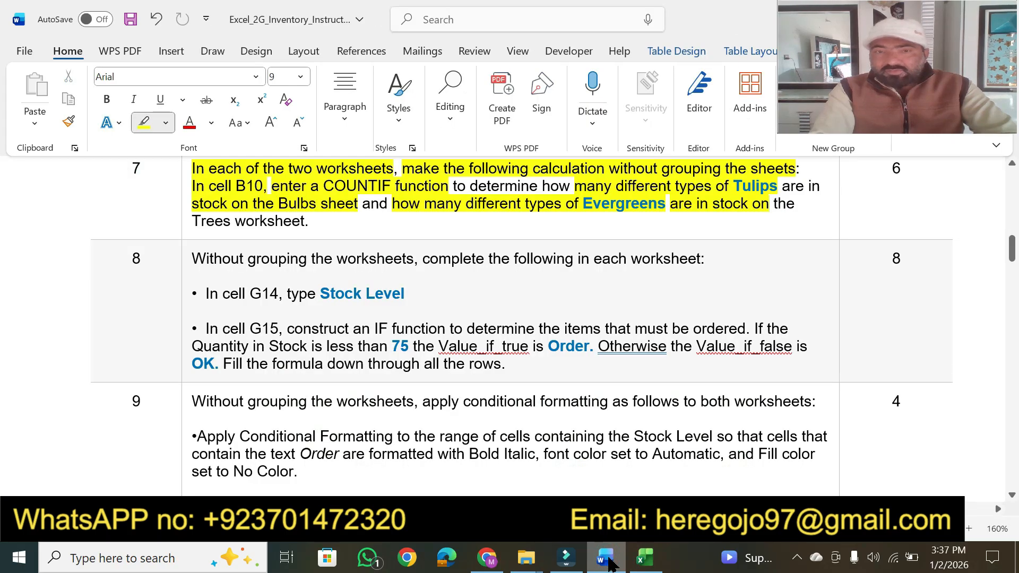
{"action": "left_click", "coordinate": [607, 560]}
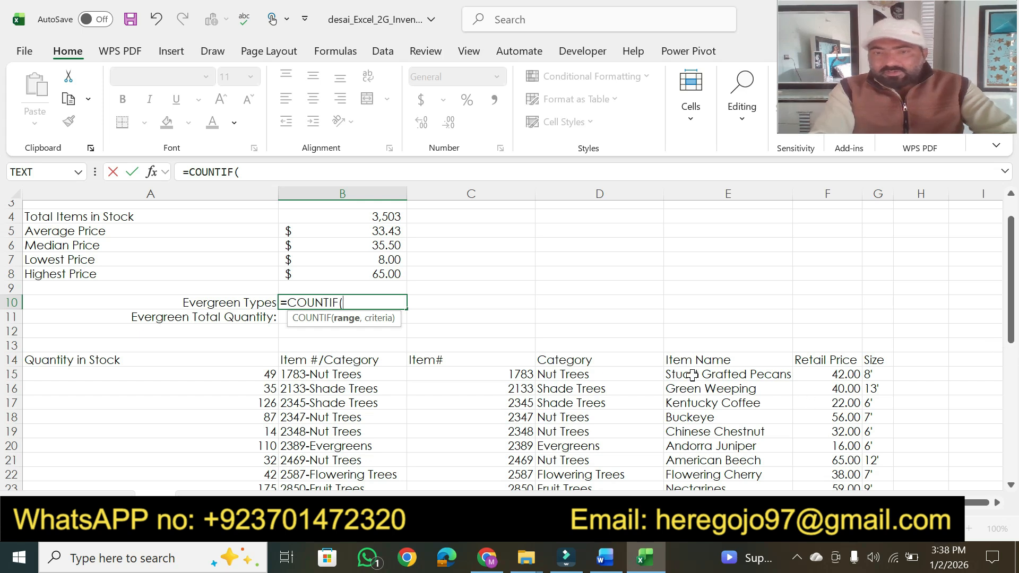
{"action": "left_click_drag", "start_coordinate": [559, 377], "coordinate": [587, 409]}
{"action": "left_click", "coordinate": [304, 173]}
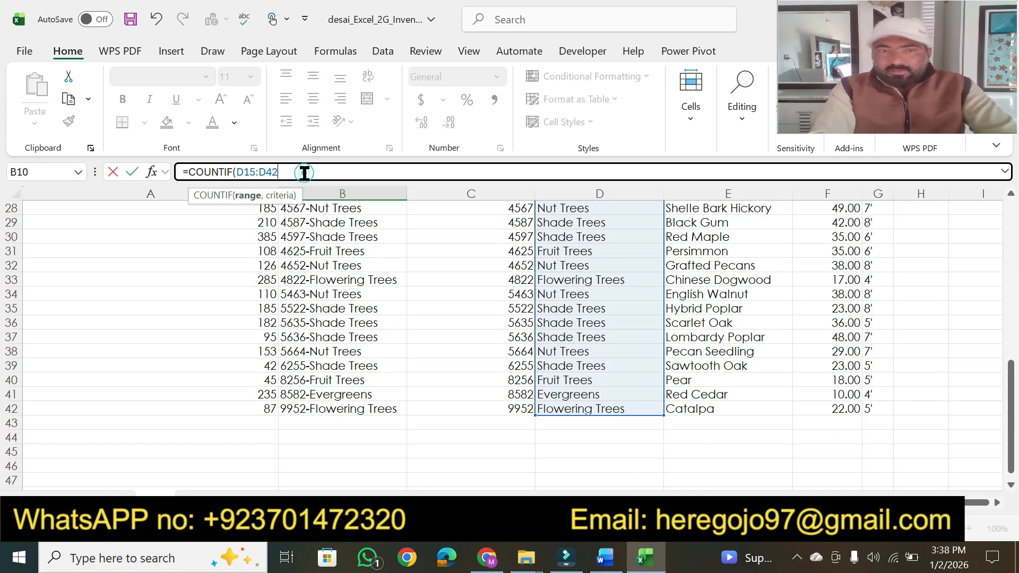
{"action": "type", "text": ","}
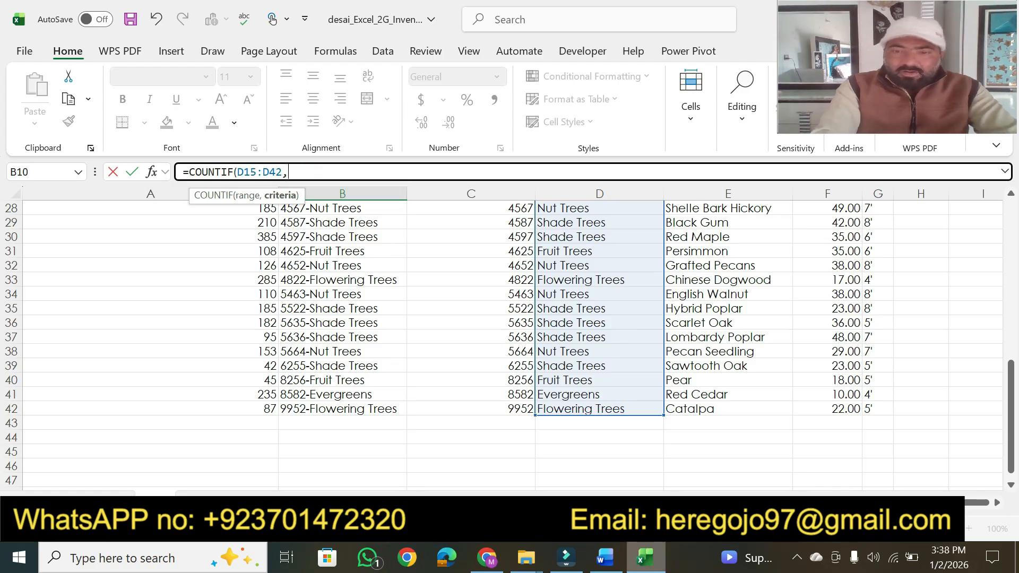
Step: Complete the Trees sheet's COUNTIF formula with the criterion "Evergreens" and check the result in B10
{"action": "left_click", "coordinate": [604, 558]}
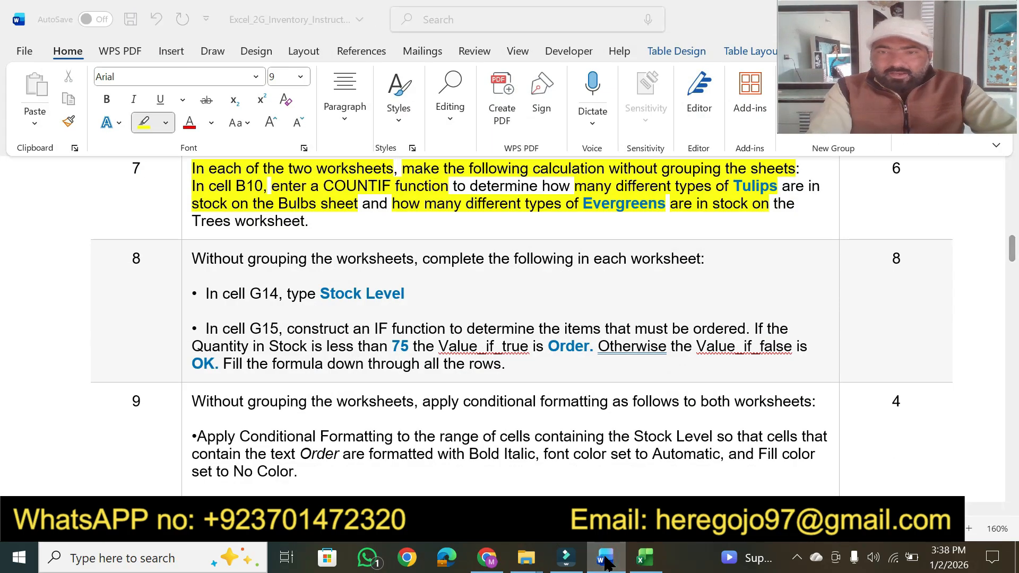
{"action": "left_click", "coordinate": [605, 558]}
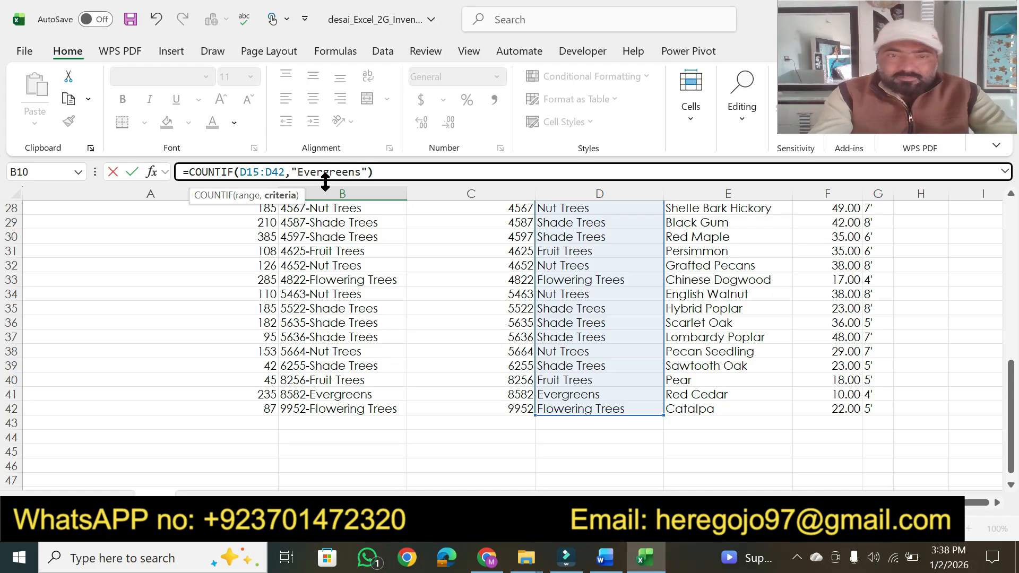
{"action": "key", "text": "Return"}
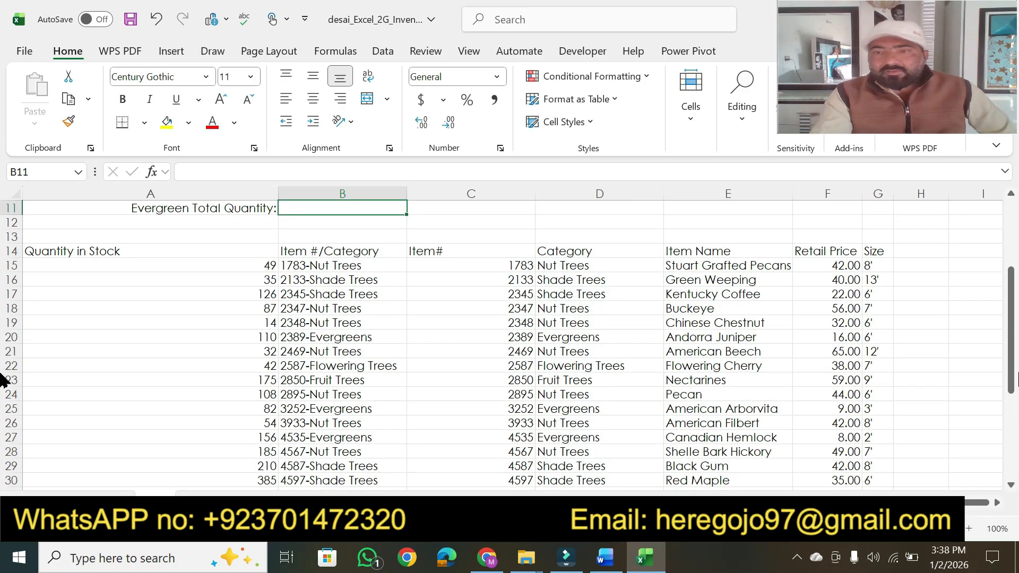
{"action": "left_click_drag", "start_coordinate": [1010, 380], "coordinate": [1010, 357]}
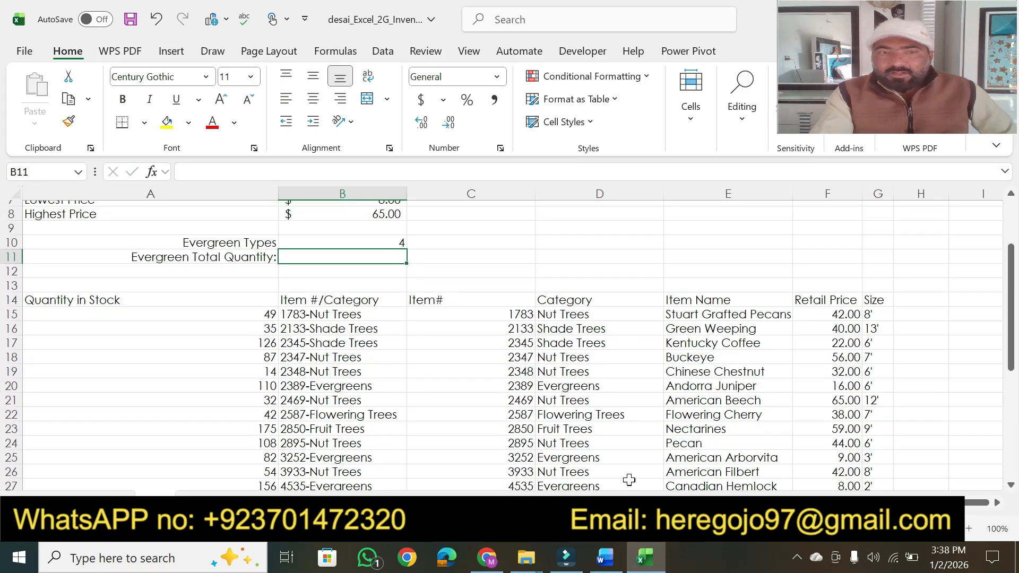
Step: Switch to Word and highlight step 7's points value and the closing words "Trees worksheet."
{"action": "left_click", "coordinate": [591, 548]}
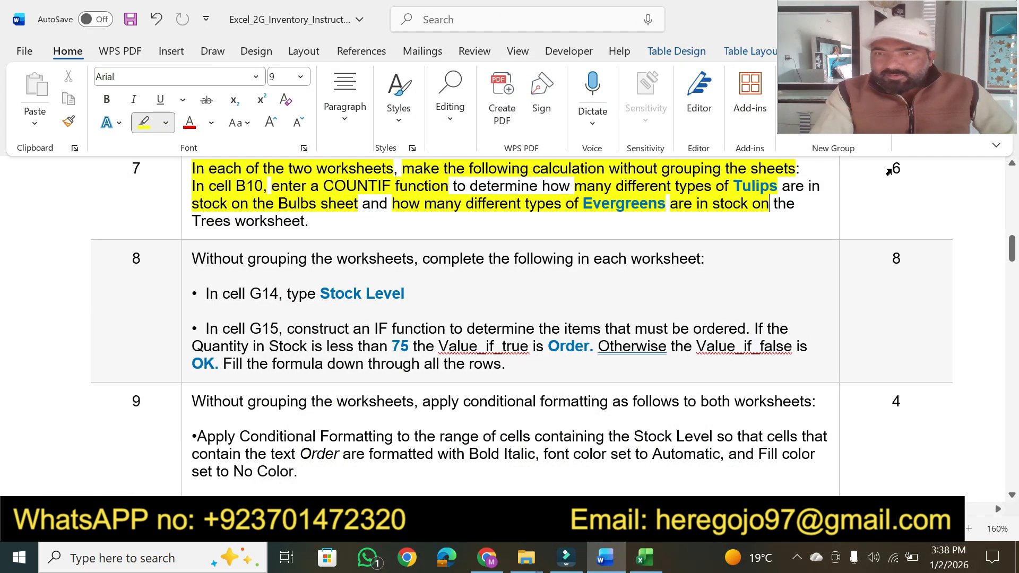
{"action": "left_click_drag", "start_coordinate": [893, 168], "coordinate": [902, 169]}
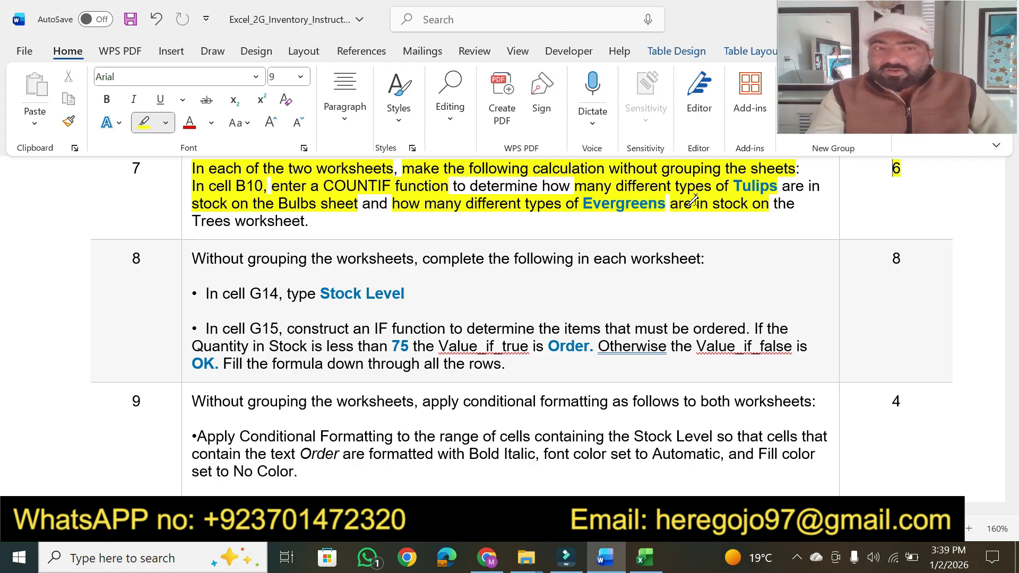
{"action": "left_click_drag", "start_coordinate": [193, 224], "coordinate": [307, 220]}
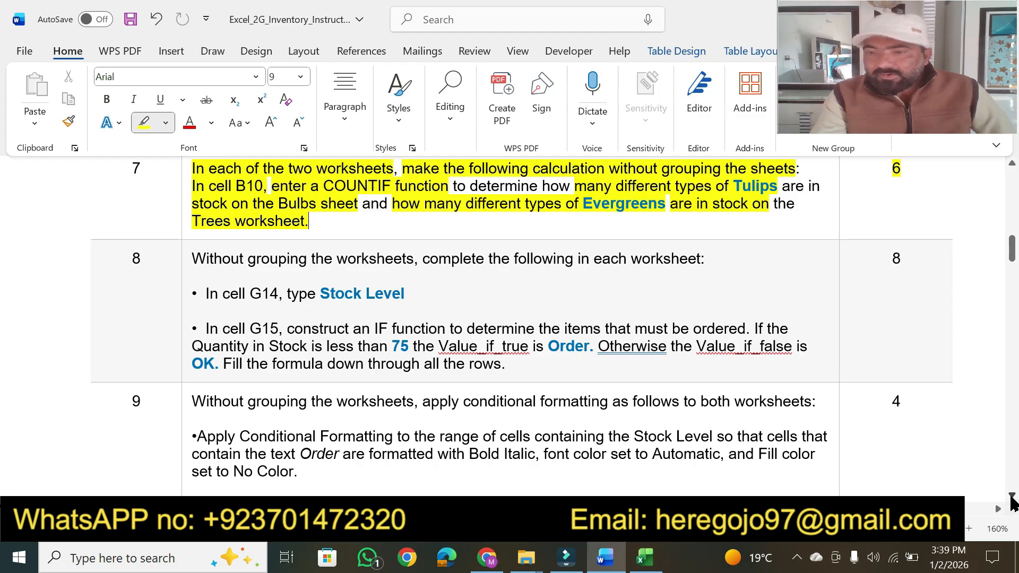
Step: Highlight step 8's opening sentence about ungrouped worksheets and its instruction "In cell G14, type Stock Level"
{"action": "left_click", "coordinate": [1012, 496]}
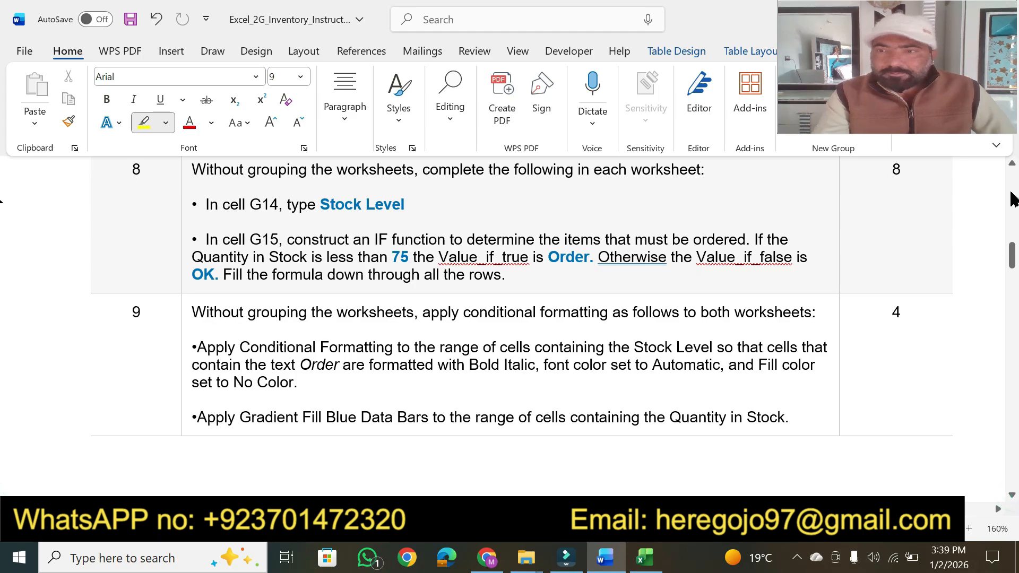
{"action": "left_click", "coordinate": [1012, 163]}
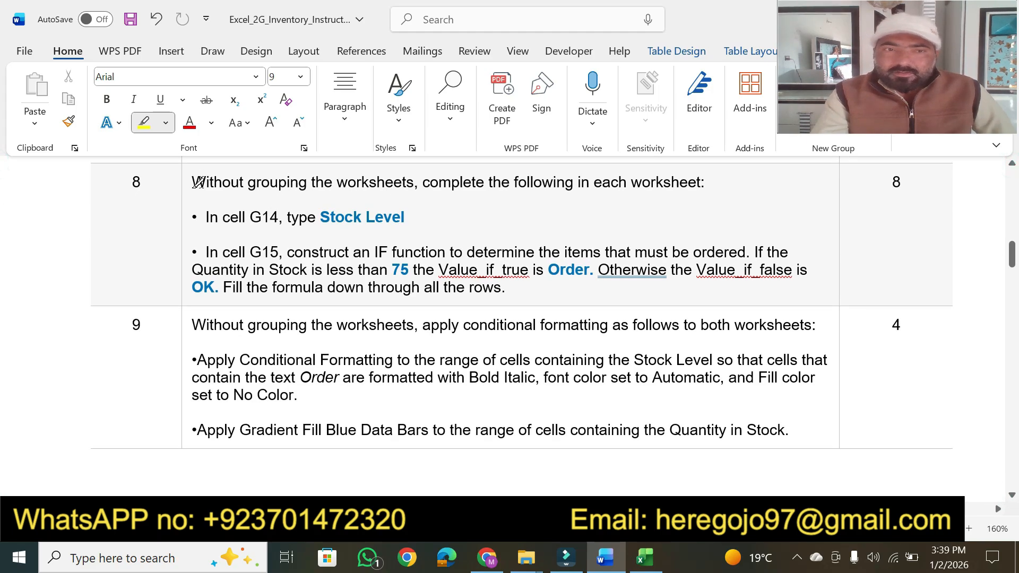
{"action": "left_click_drag", "start_coordinate": [192, 182], "coordinate": [680, 178]}
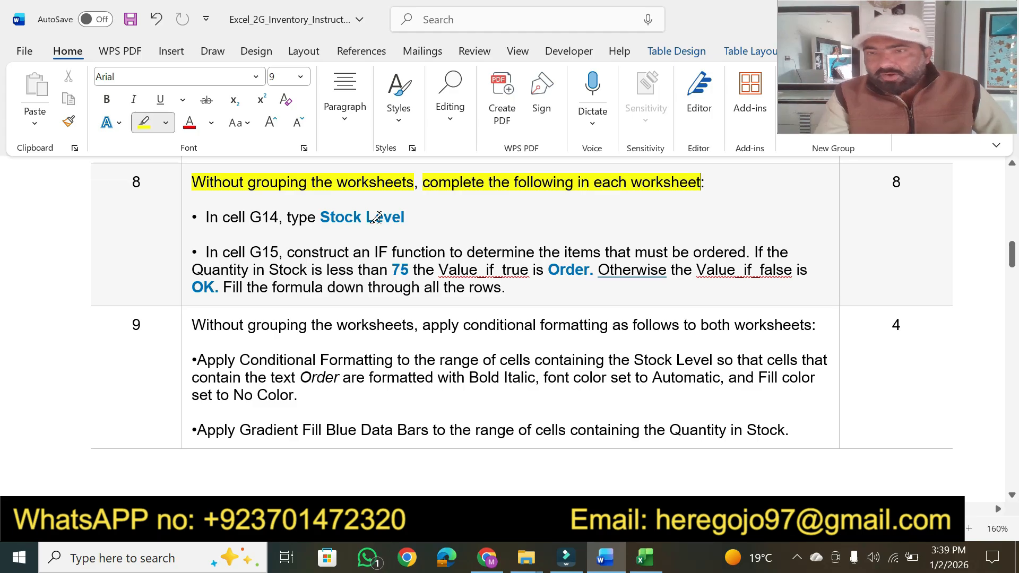
{"action": "left_click_drag", "start_coordinate": [202, 217], "coordinate": [406, 214]}
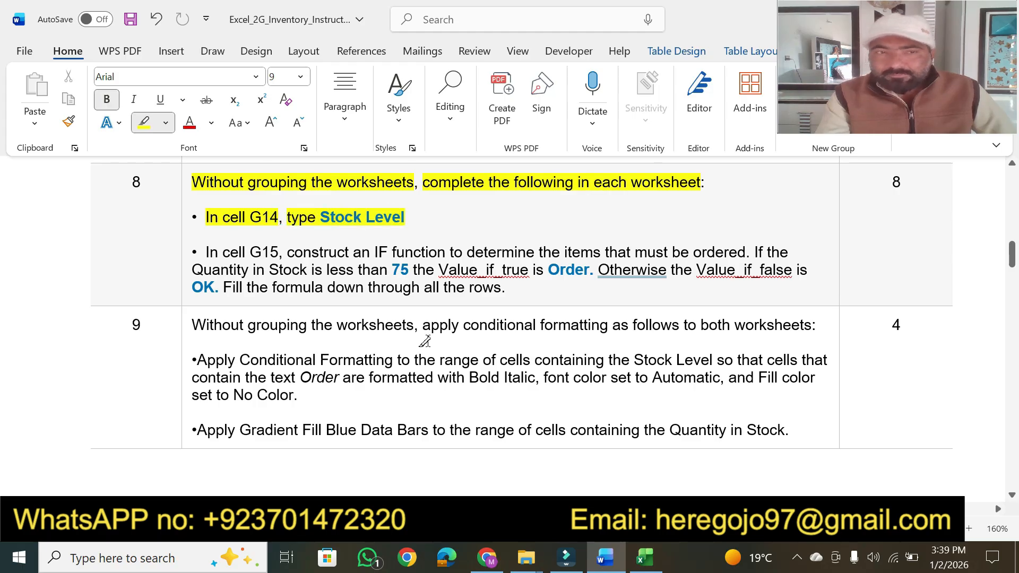
Step: Switch to Excel and go to cell G14 on the Trees sheet
{"action": "left_click", "coordinate": [643, 564]}
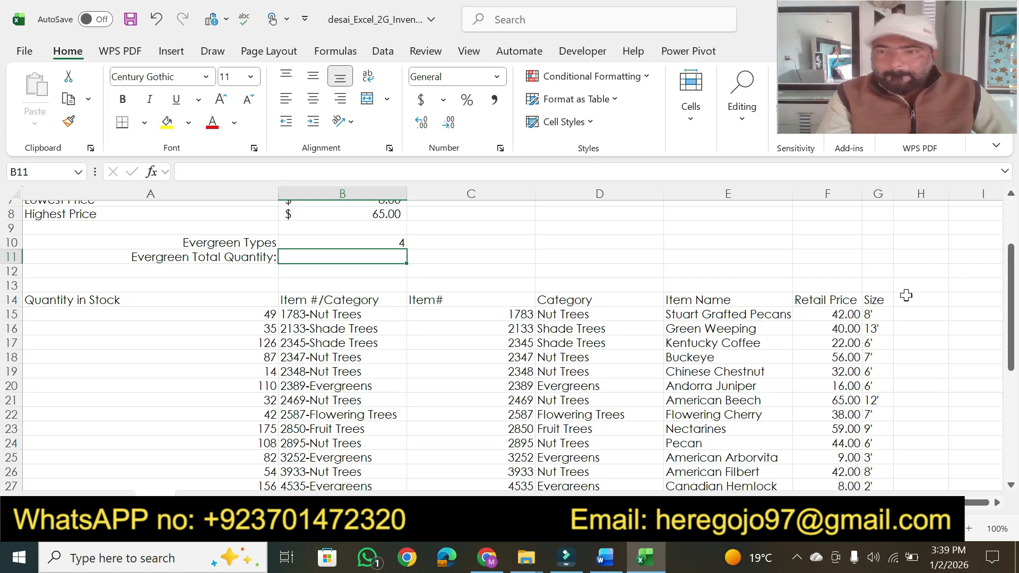
{"action": "left_click", "coordinate": [46, 174]}
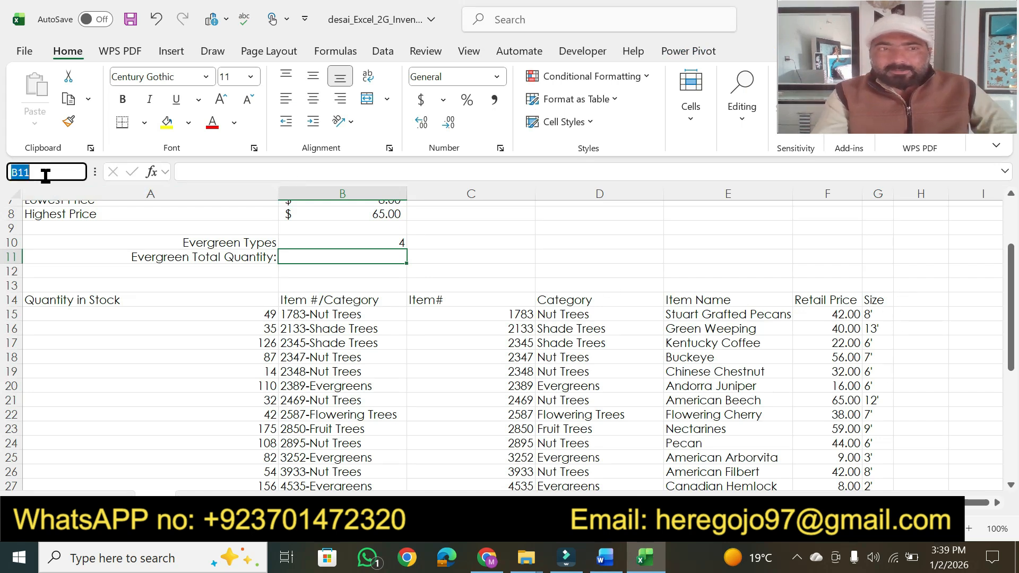
{"action": "type", "text": "g14"}
{"action": "key", "text": "Return"}
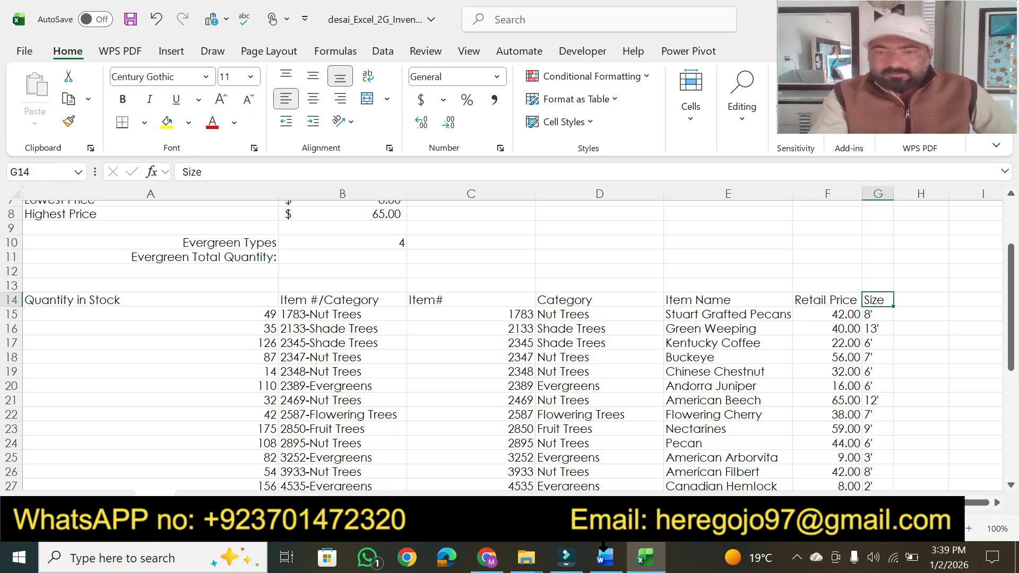
Step: Back in Word, highlight the key phrases of step 8's G15 IF function instruction, including 75, "Order" and "OK."
{"action": "left_click", "coordinate": [603, 552]}
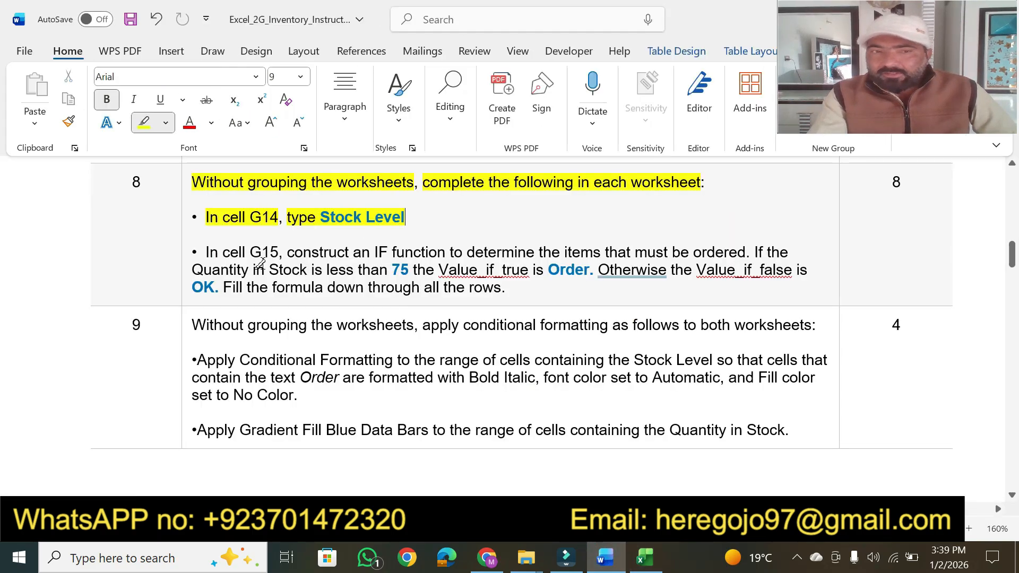
{"action": "mouse_move", "coordinate": [222, 253]}
{"action": "left_mouse_down"}
{"action": "mouse_move", "coordinate": [349, 253]}
{"action": "mouse_move", "coordinate": [488, 234]}
{"action": "mouse_move", "coordinate": [582, 252]}
{"action": "left_mouse_up"}
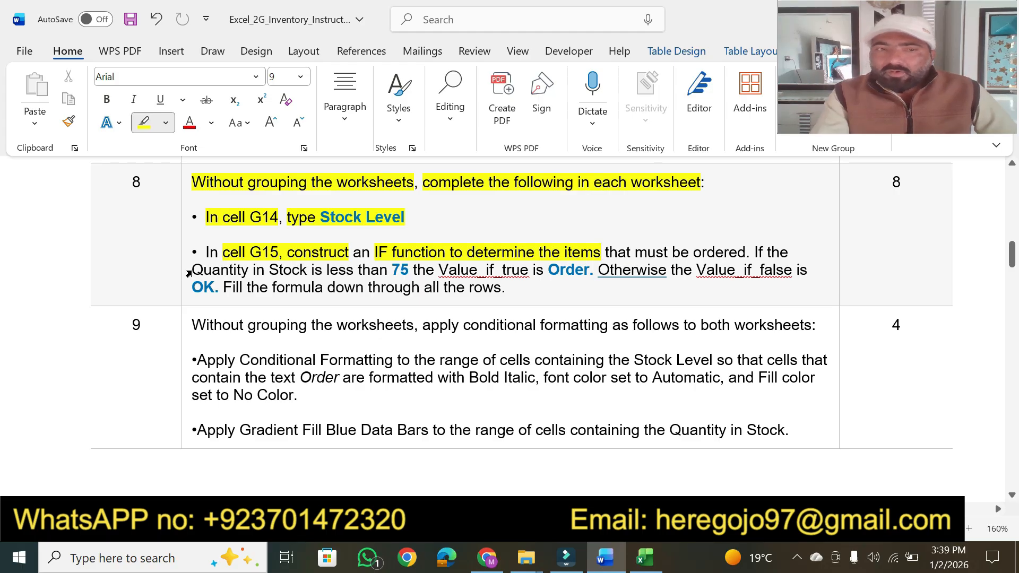
{"action": "mouse_move", "coordinate": [192, 270]}
{"action": "left_mouse_down"}
{"action": "mouse_move", "coordinate": [790, 270]}
{"action": "mouse_move", "coordinate": [738, 260]}
{"action": "mouse_move", "coordinate": [727, 272]}
{"action": "left_mouse_up"}
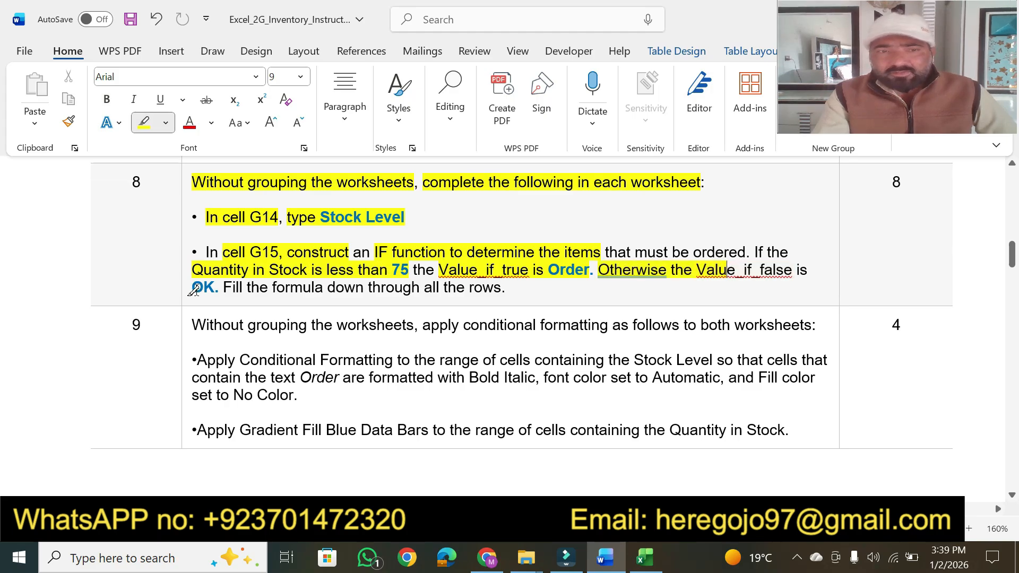
{"action": "left_click_drag", "start_coordinate": [194, 289], "coordinate": [217, 287]}
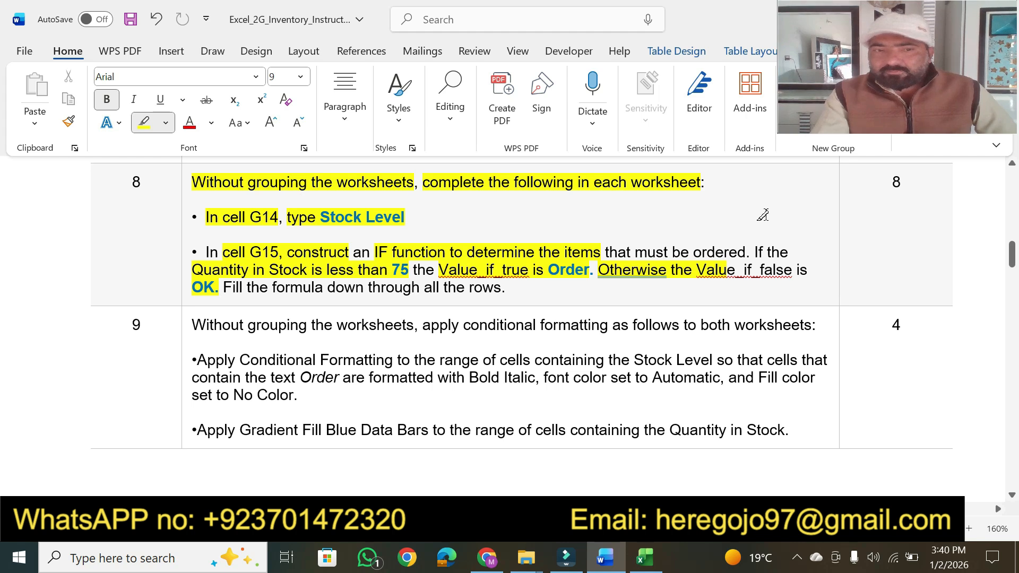
Step: Return to the start of the Word instructions and review the project title and description
{"action": "left_click_drag", "start_coordinate": [1010, 260], "coordinate": [1014, 194]}
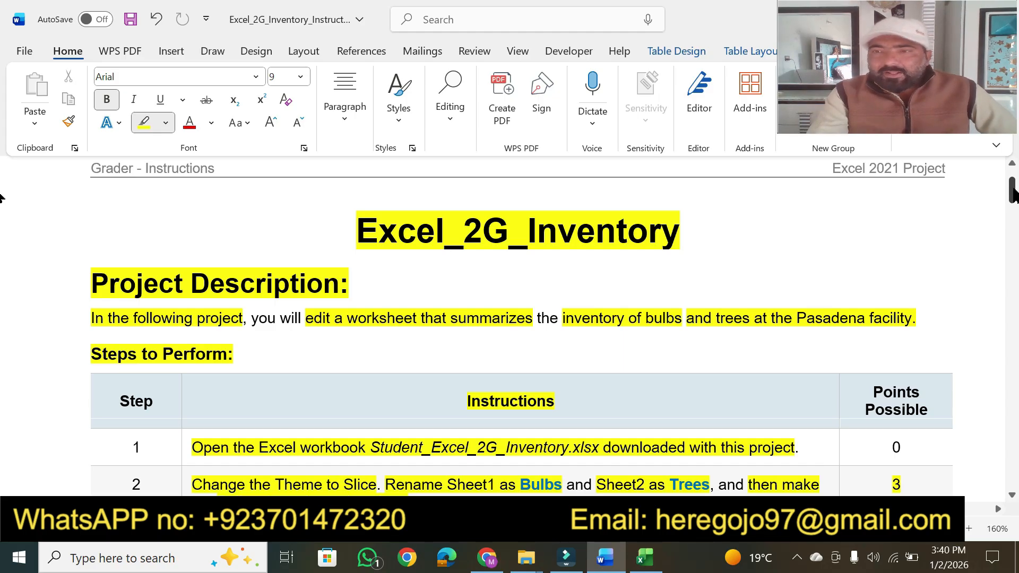
{"action": "left_click", "coordinate": [1012, 193]}
{"action": "mouse_move", "coordinate": [1012, 195]}
{"action": "left_mouse_down"}
{"action": "mouse_move", "coordinate": [1009, 264]}
{"action": "mouse_move", "coordinate": [1012, 194]}
{"action": "left_mouse_up"}
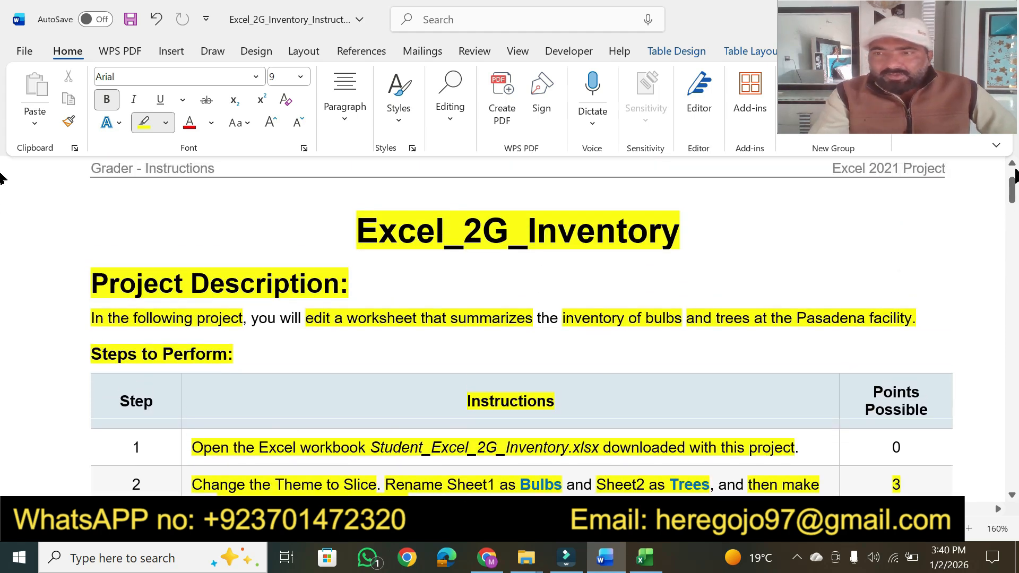
{"action": "left_click", "coordinate": [1012, 163]}
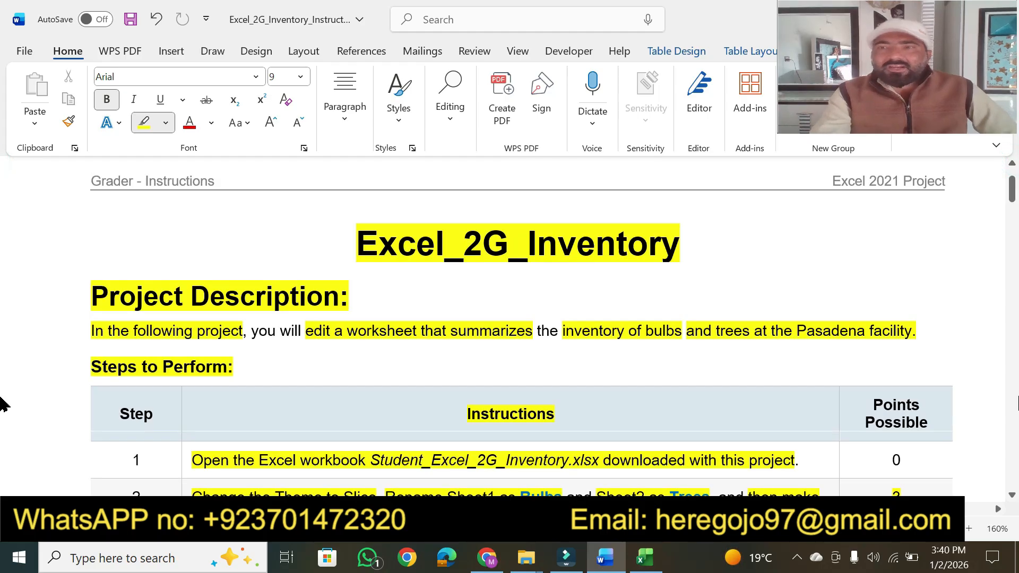